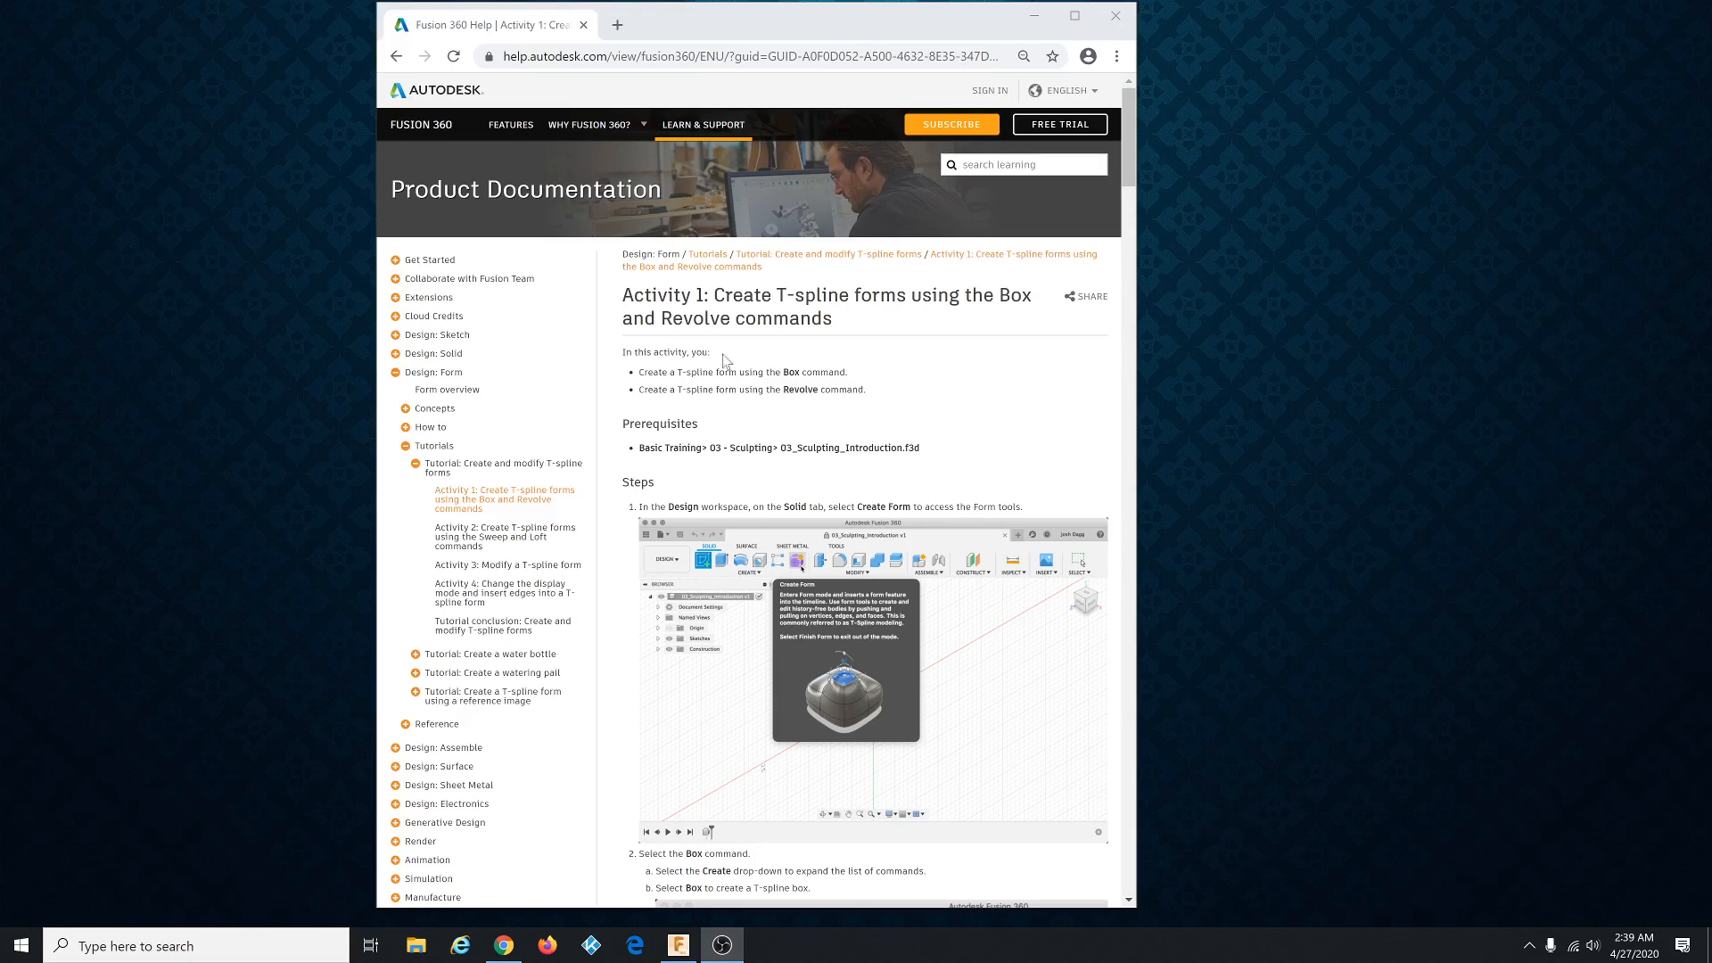
Switch to Fusion 360 and open the 03_Sculpting_Introduction design from the 03 - Sculpting folder of the Basic Training samples.
drag(710, 35, 1711, 36)
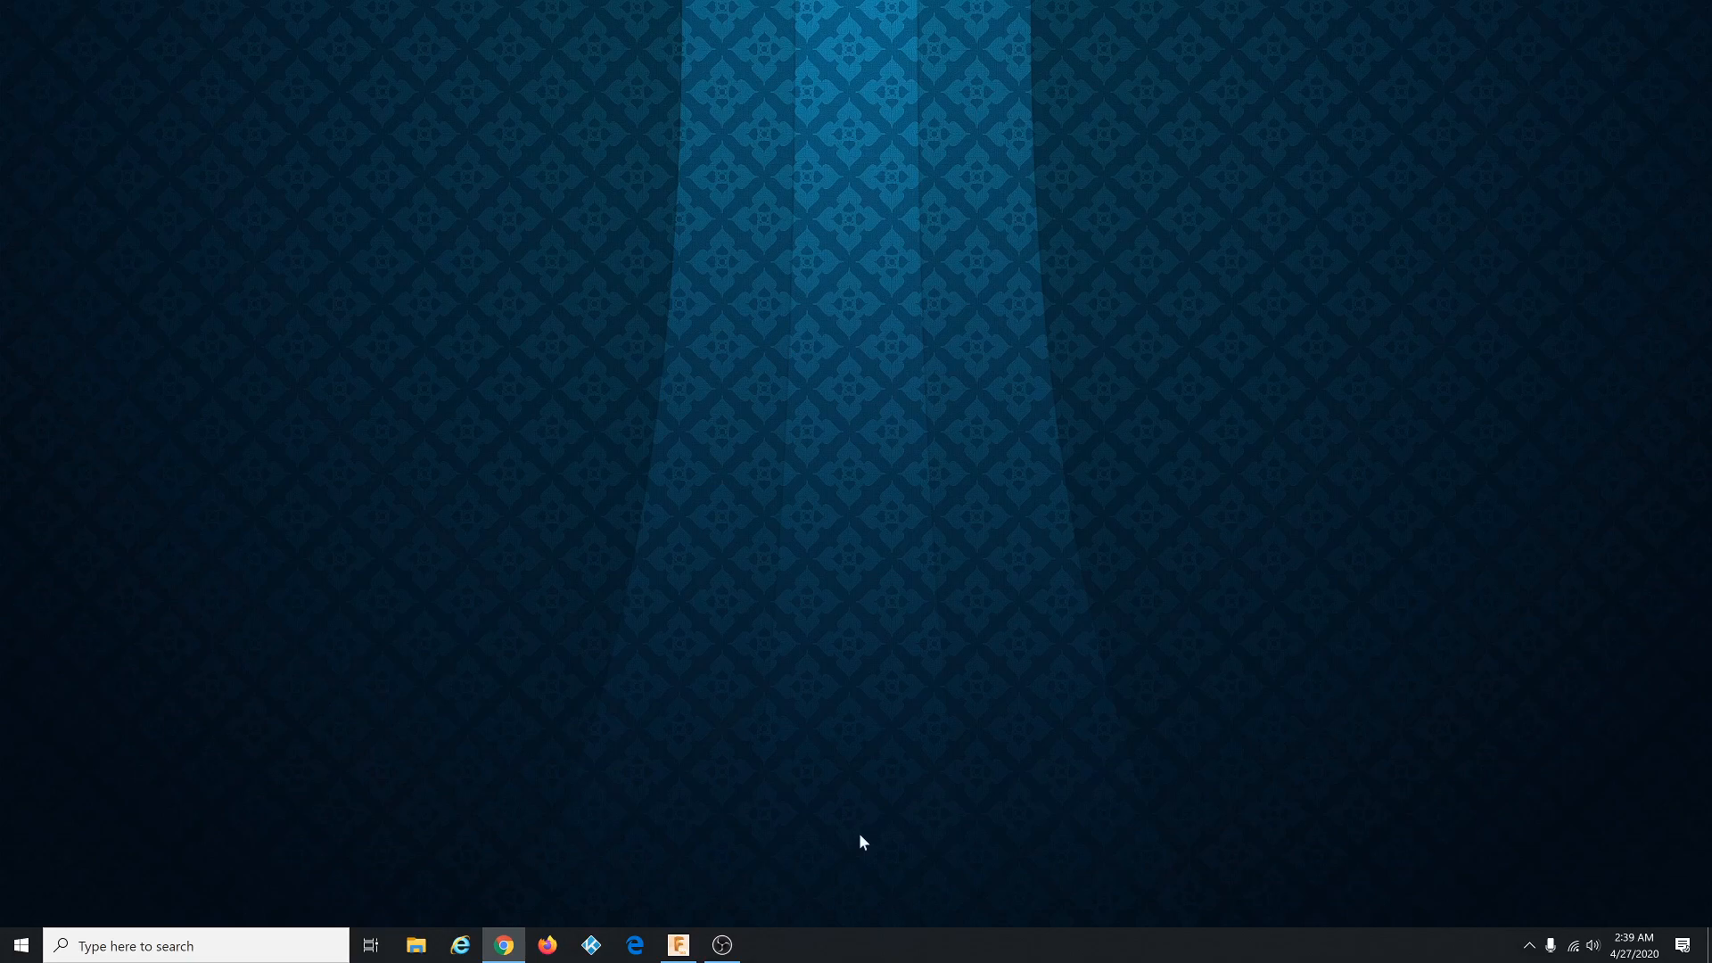
click(678, 945)
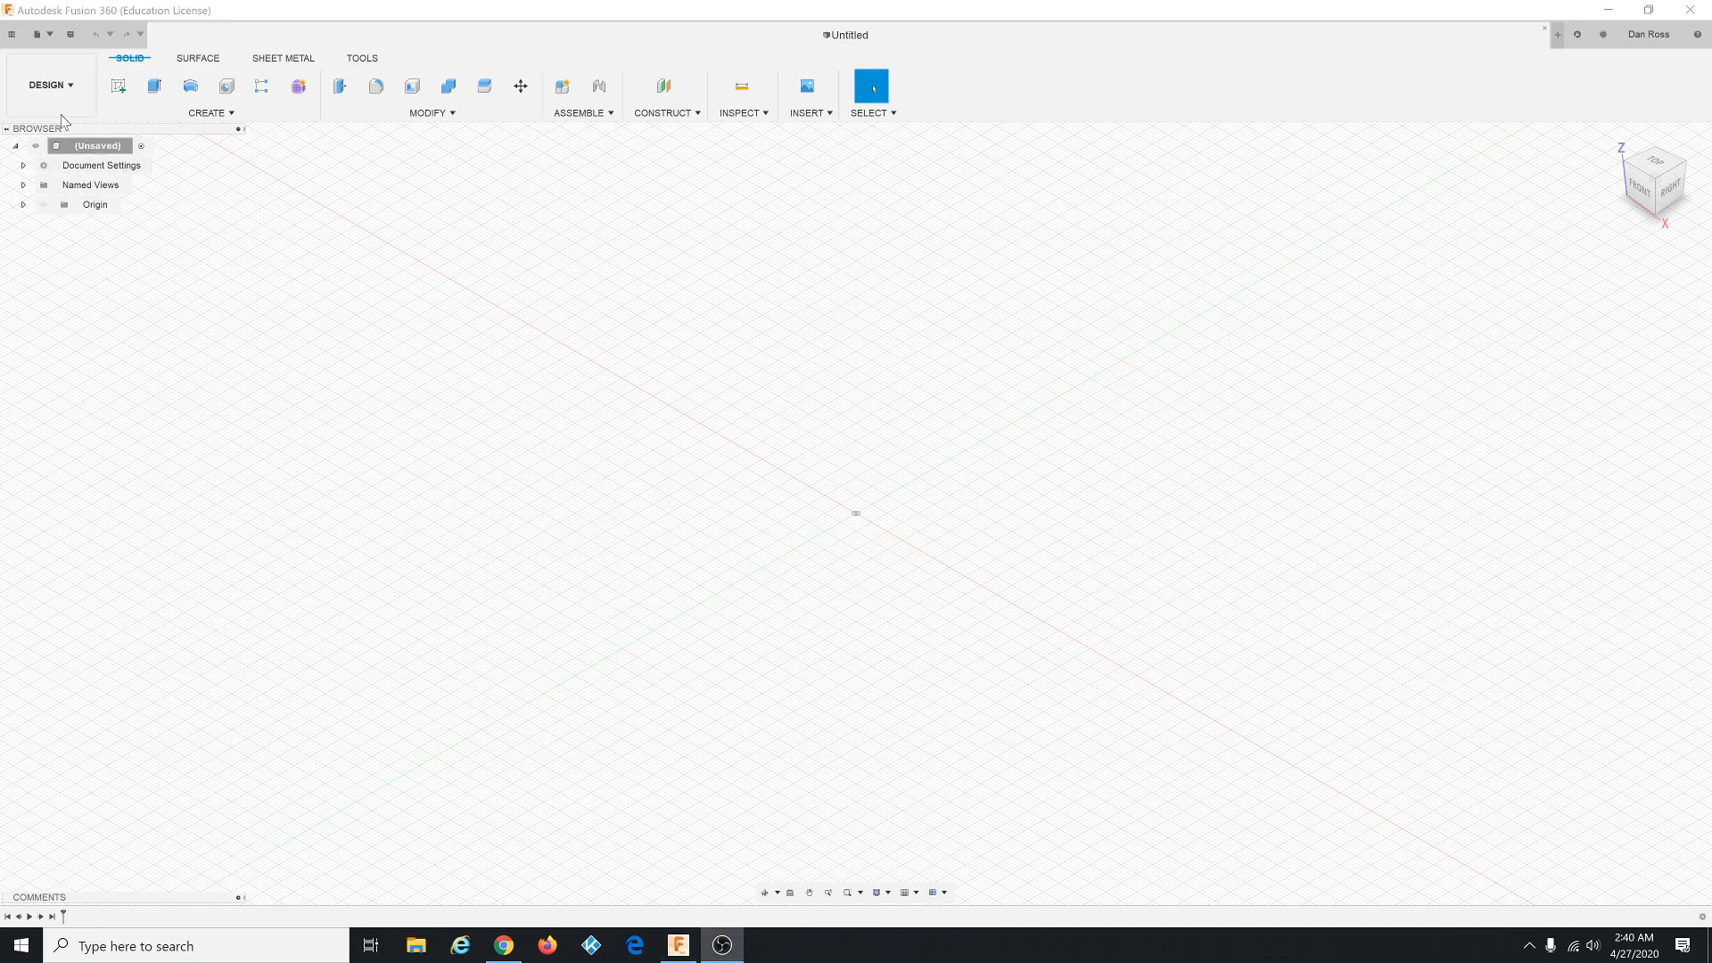
click(11, 36)
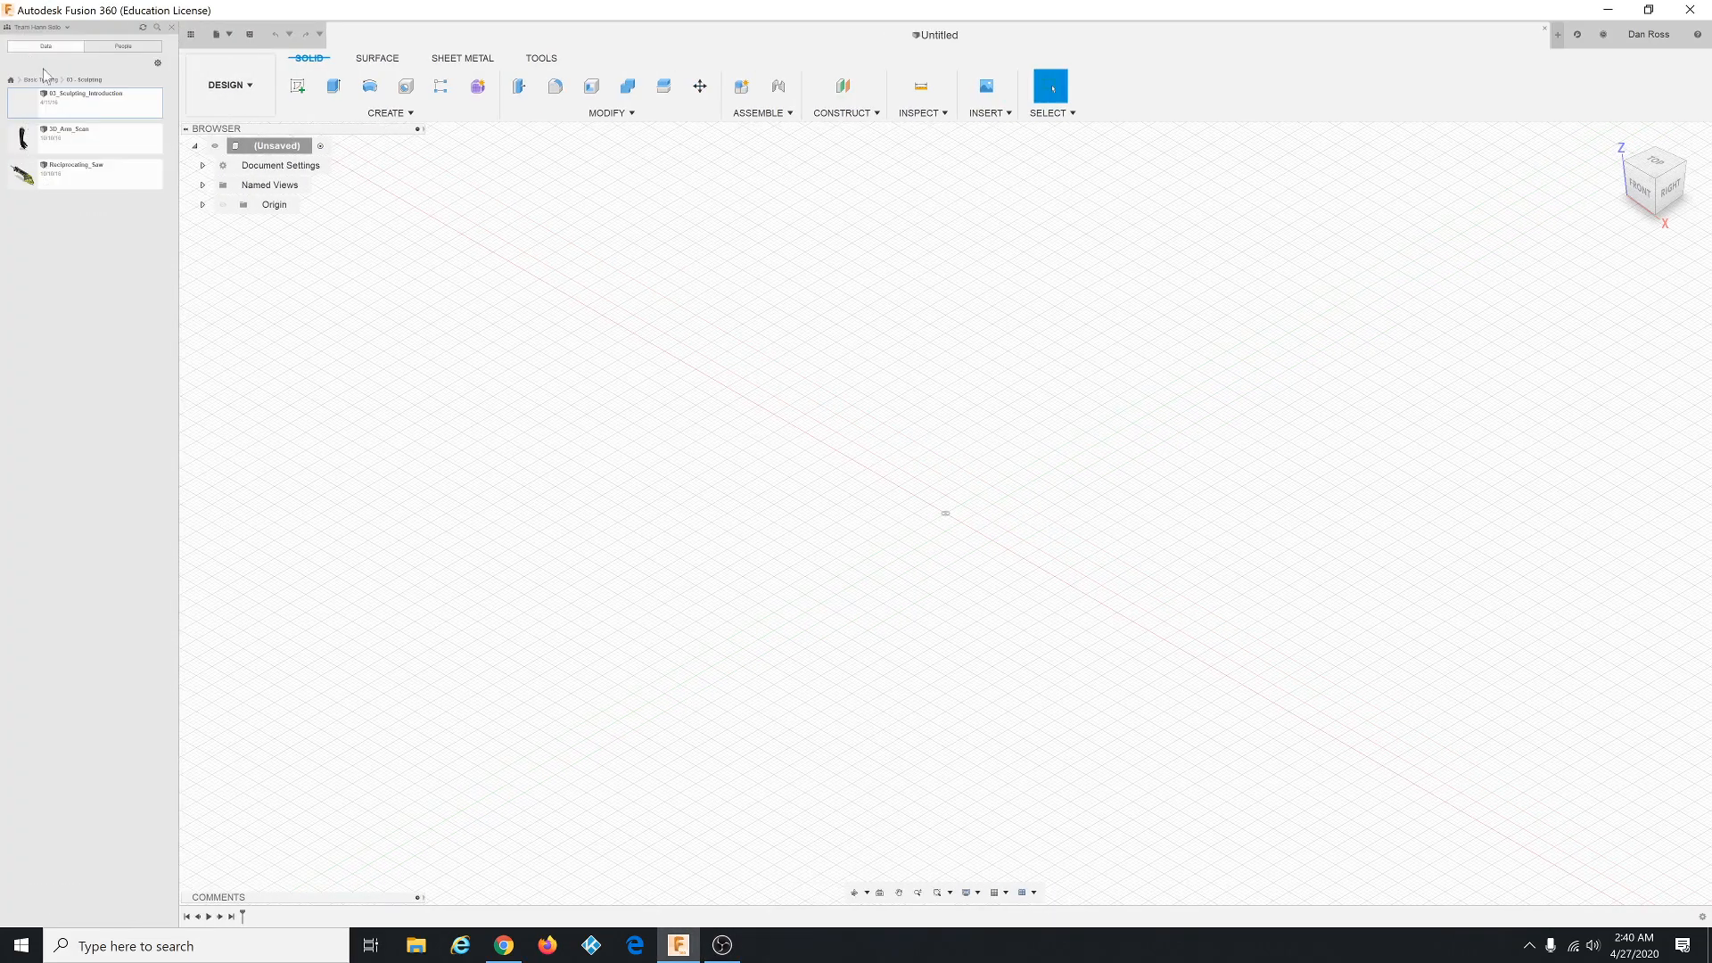
click(10, 81)
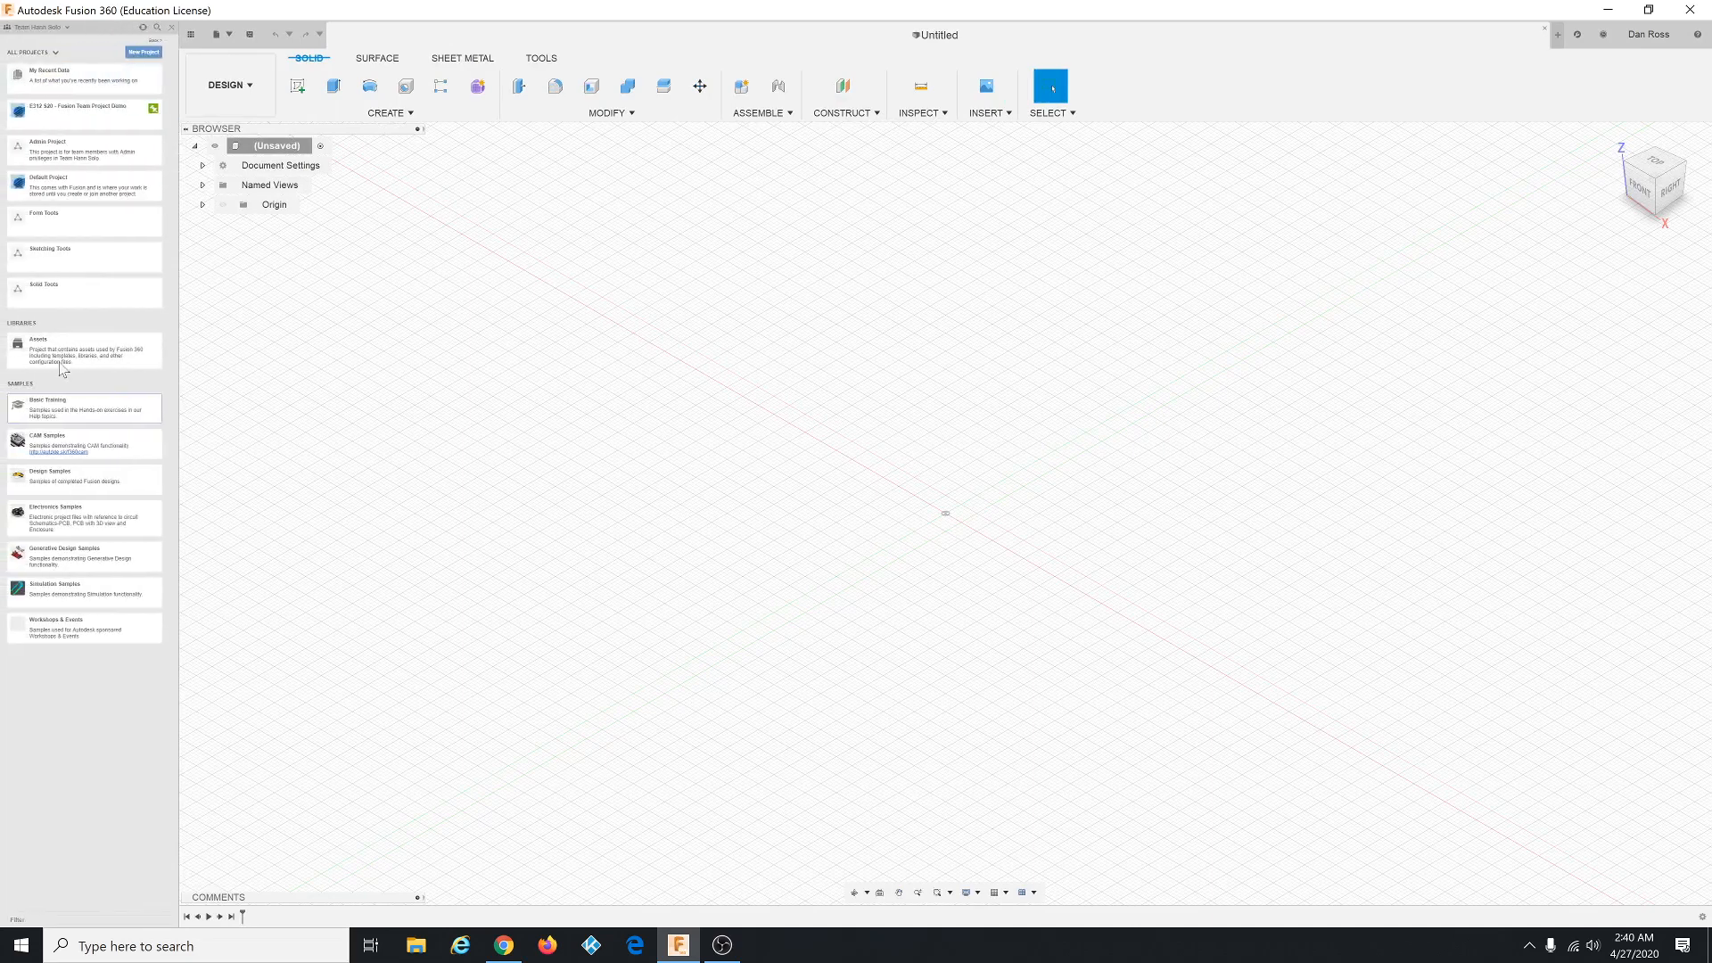
click(77, 410)
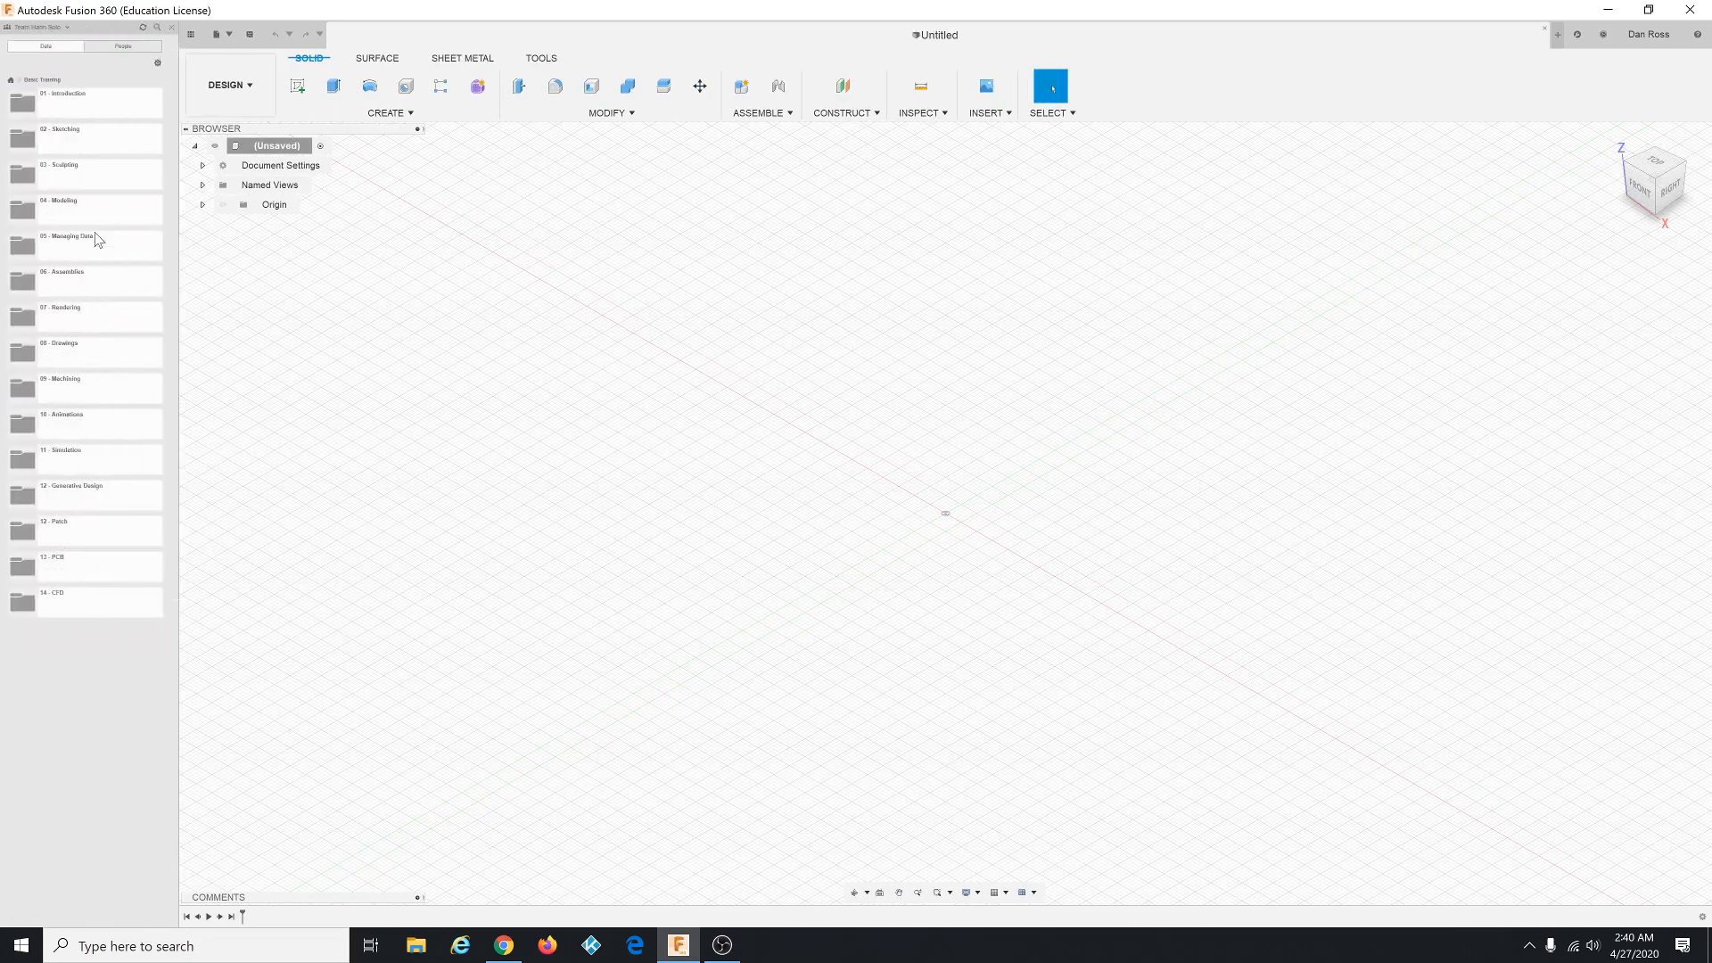
click(90, 174)
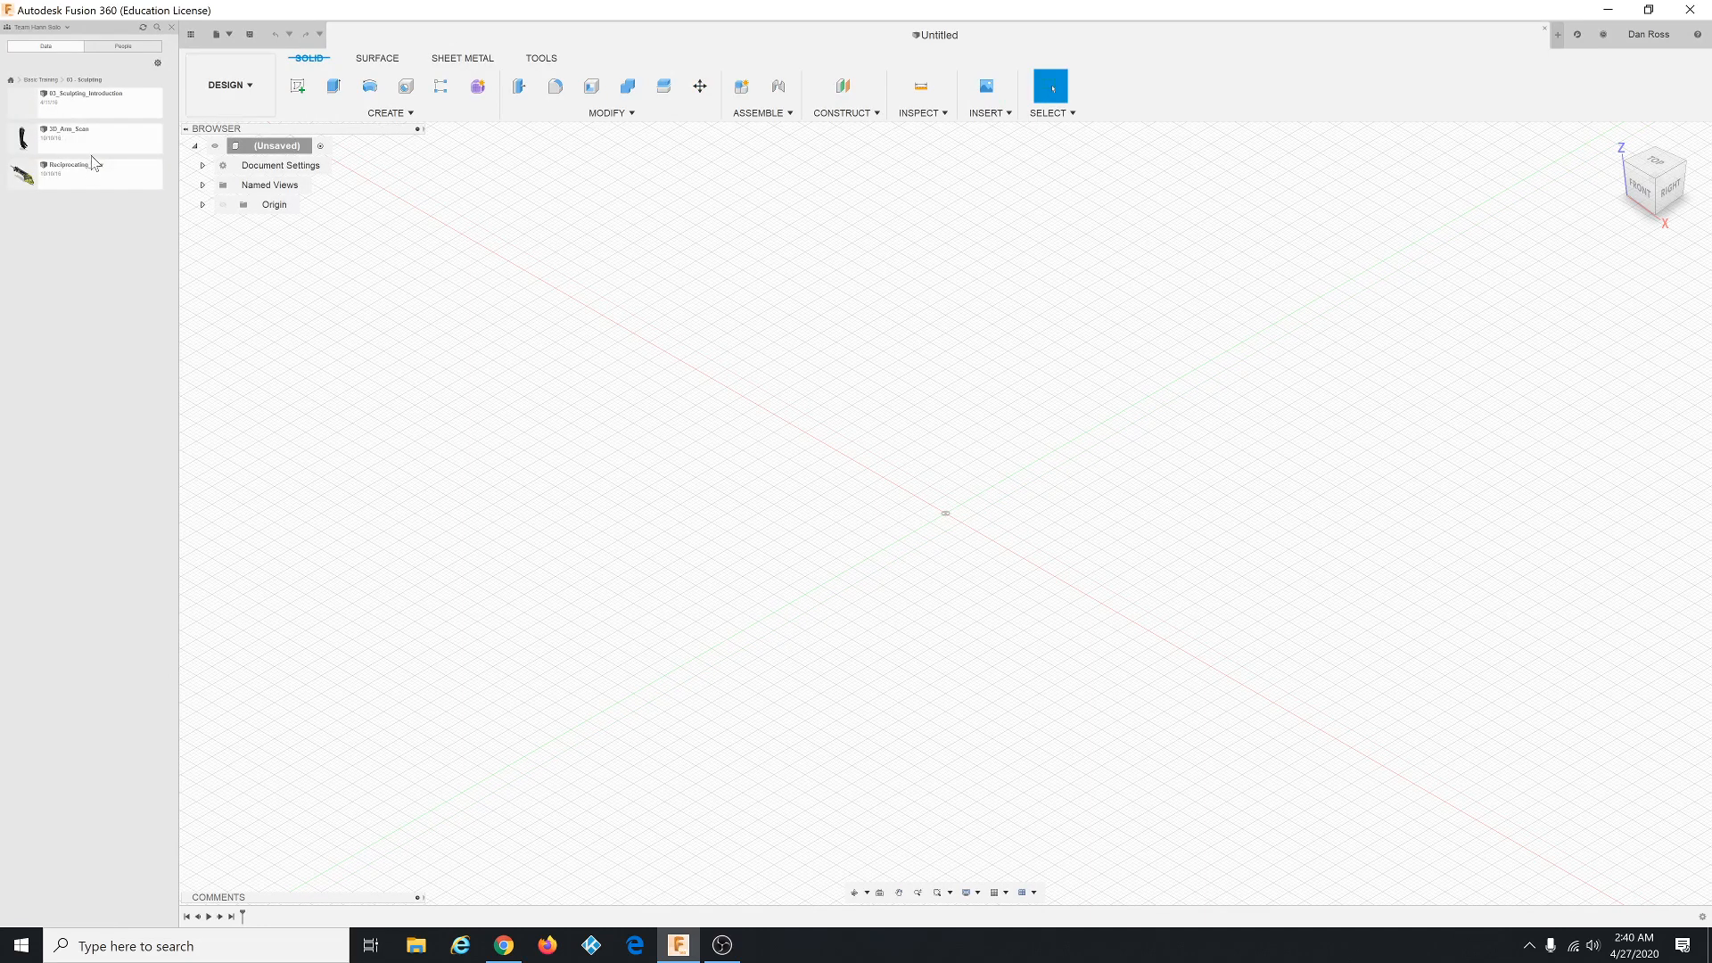
double_click(108, 111)
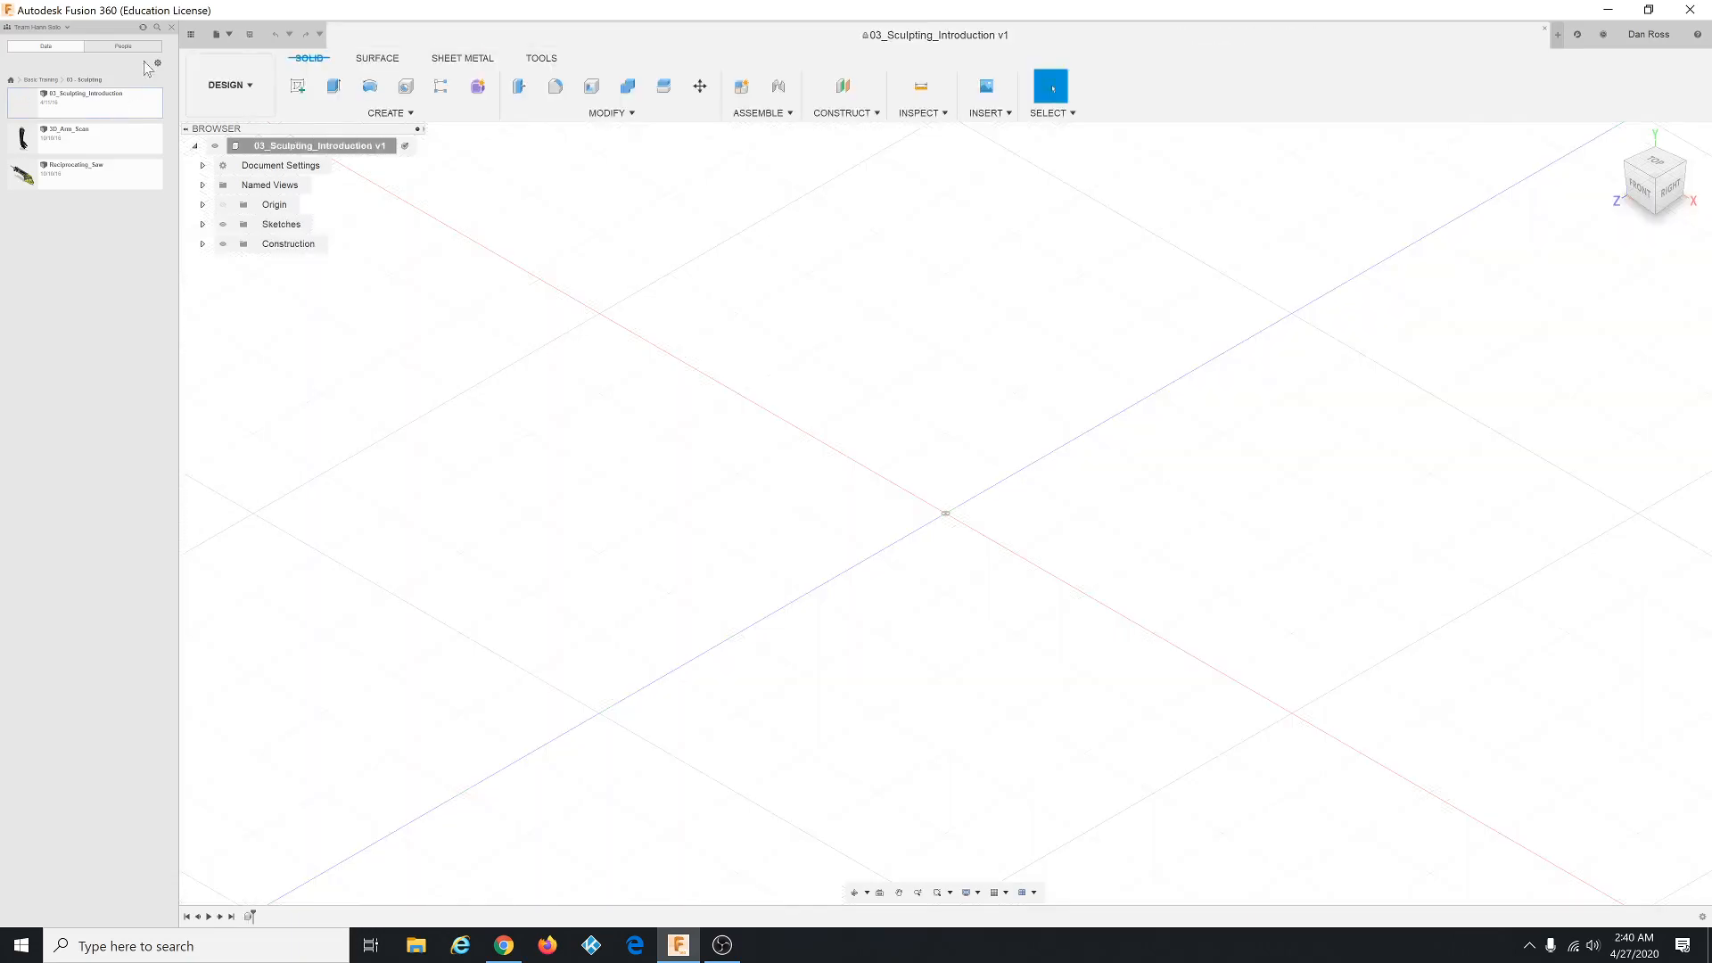
click(173, 28)
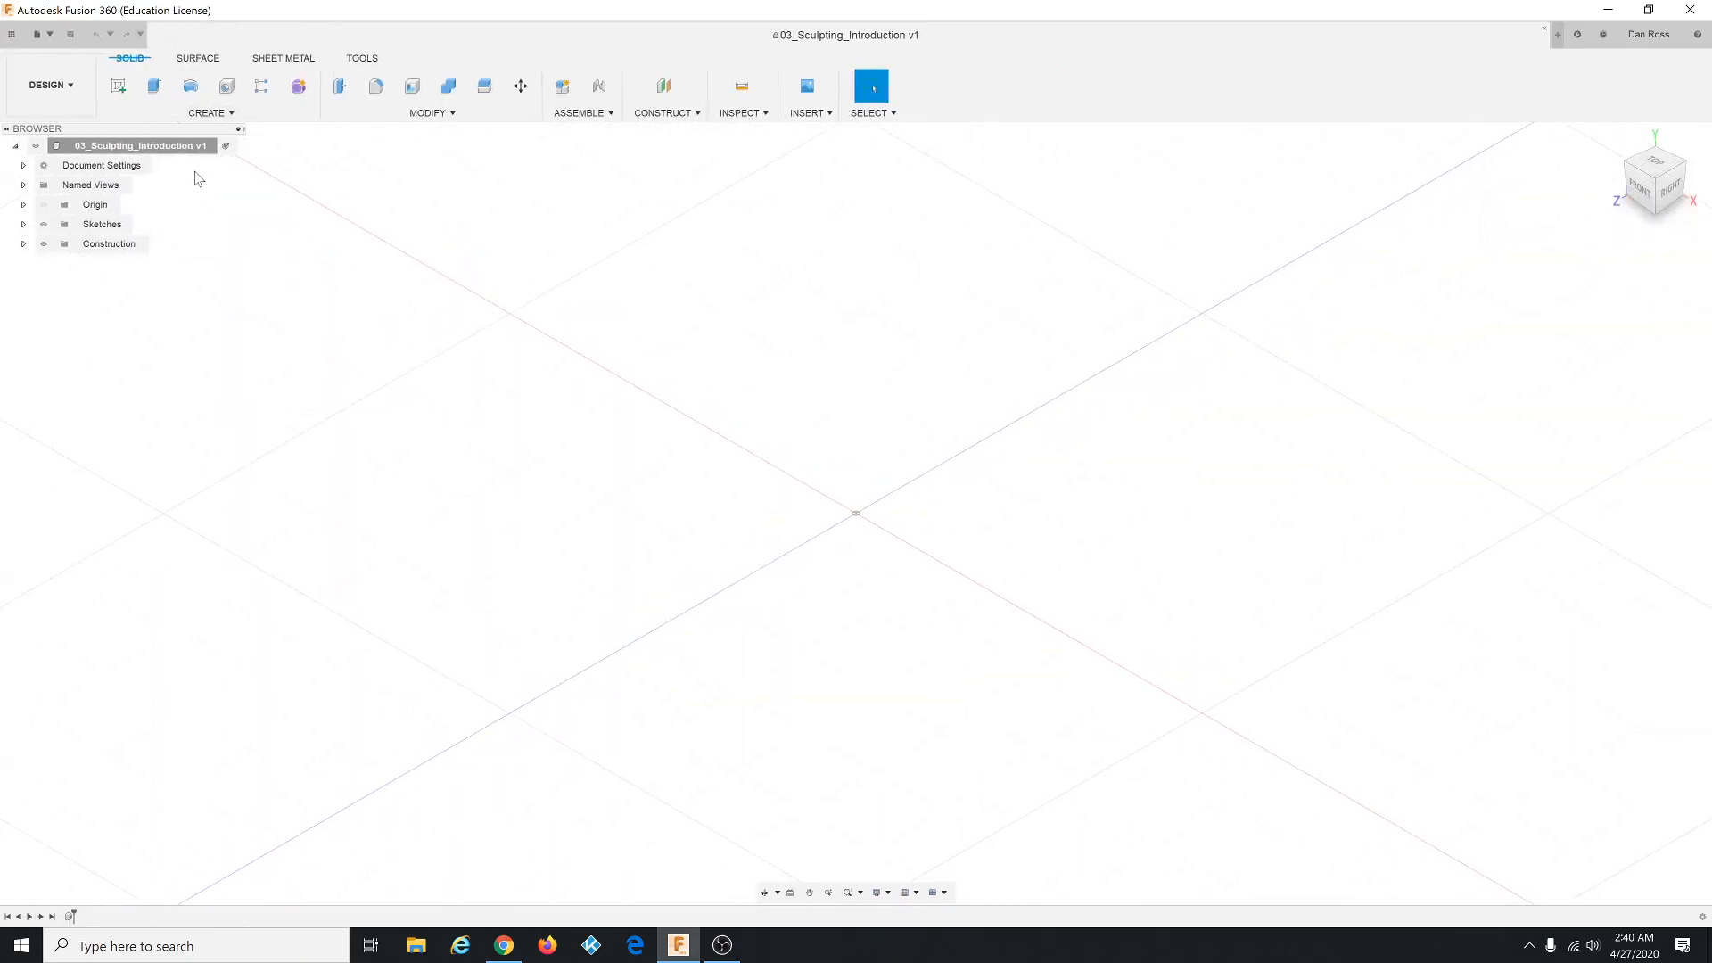
Show all the sketches, from Revolve to Loft Triangle, so their curves and profiles can be examined.
click(23, 223)
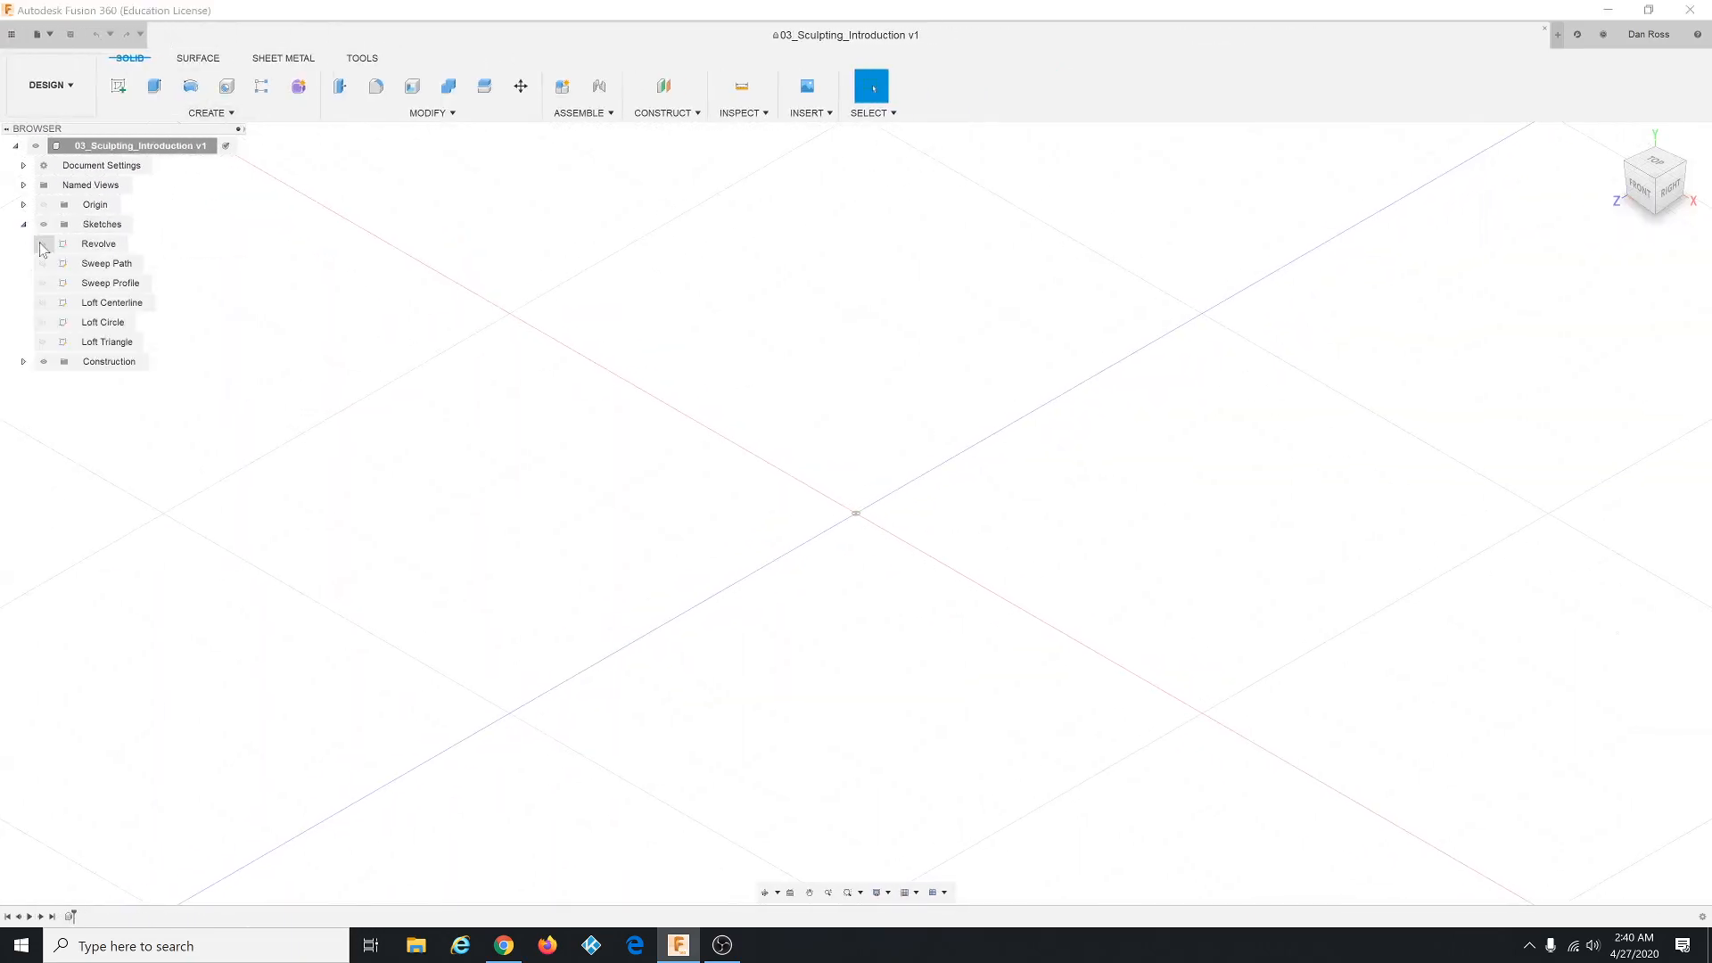
click(43, 283)
click(42, 303)
click(42, 321)
click(42, 341)
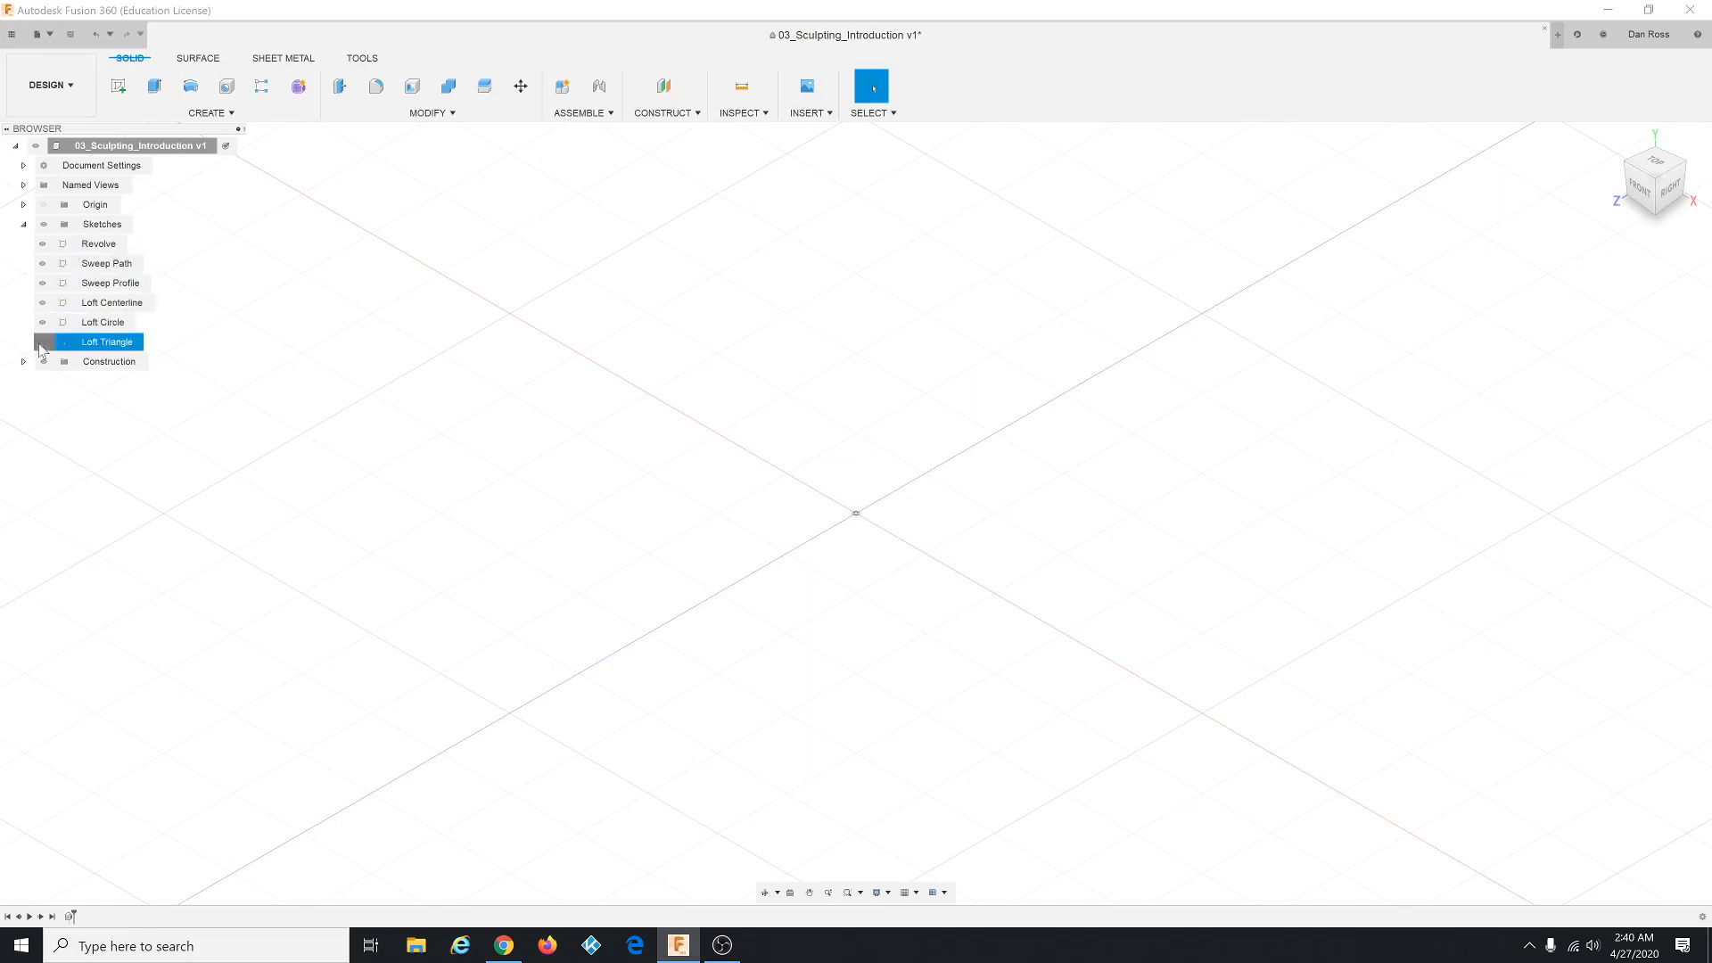
click(1614, 138)
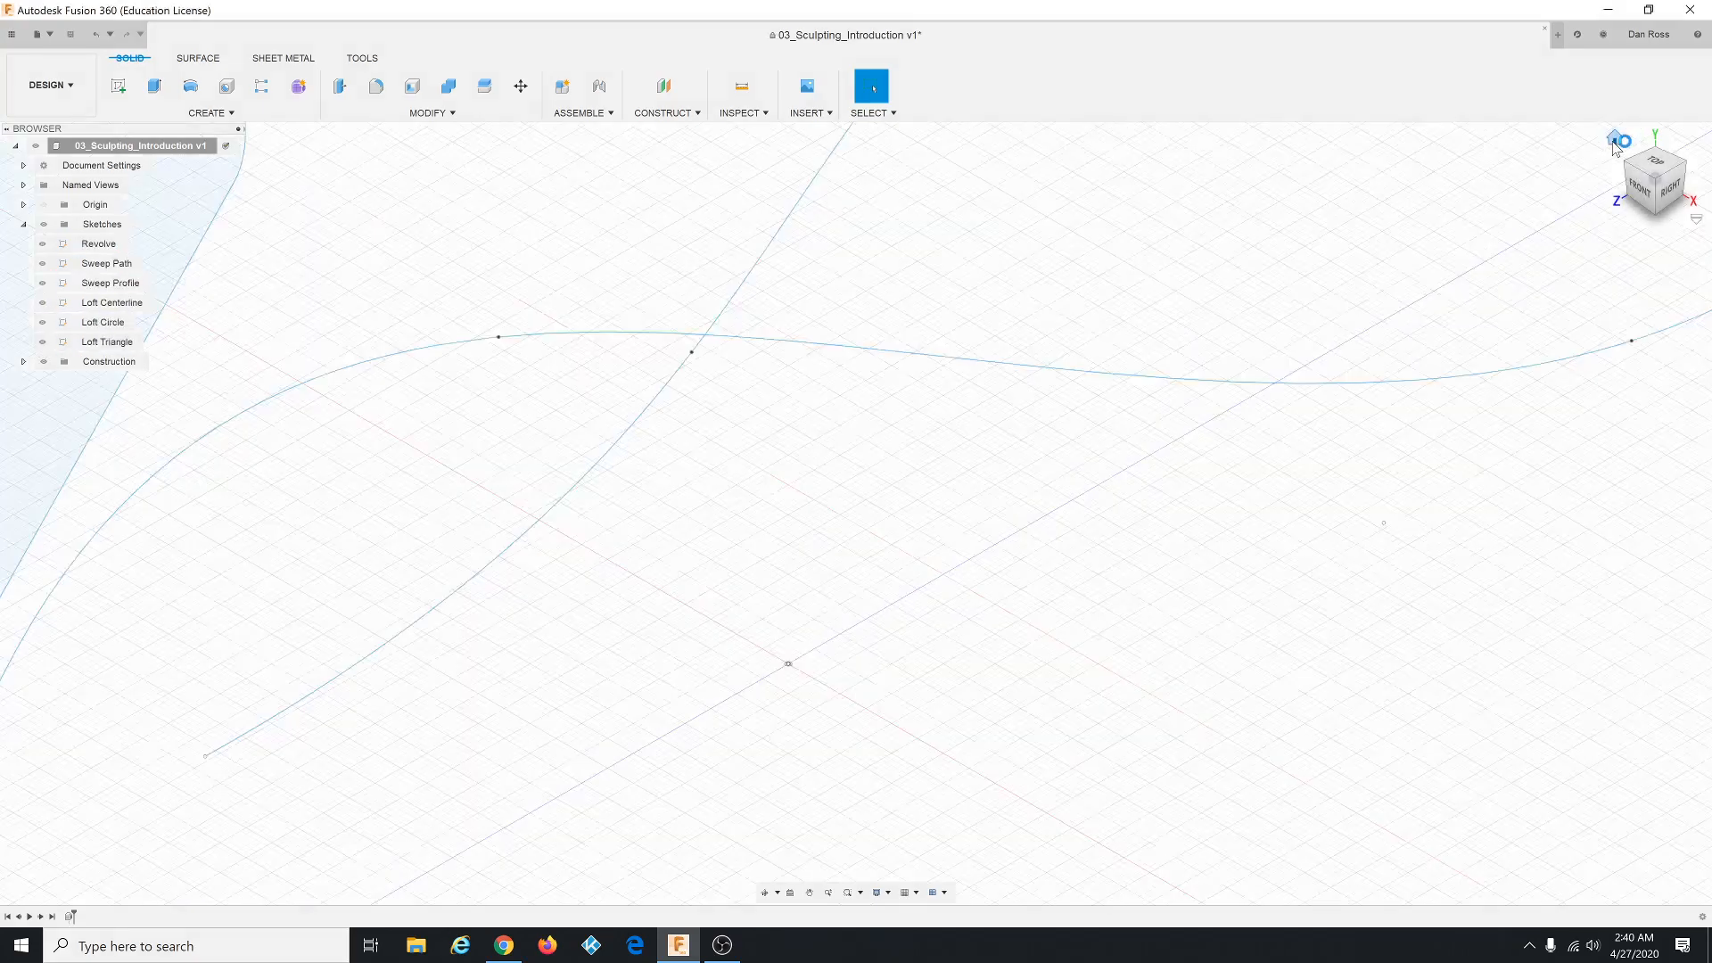
mouse_move(990, 669)
shift+middle_down()
mouse_move(1012, 653)
mouse_move(998, 638)
mouse_move(966, 660)
mouse_move(993, 623)
mouse_move(966, 661)
mouse_move(982, 675)
shift+middle_up()
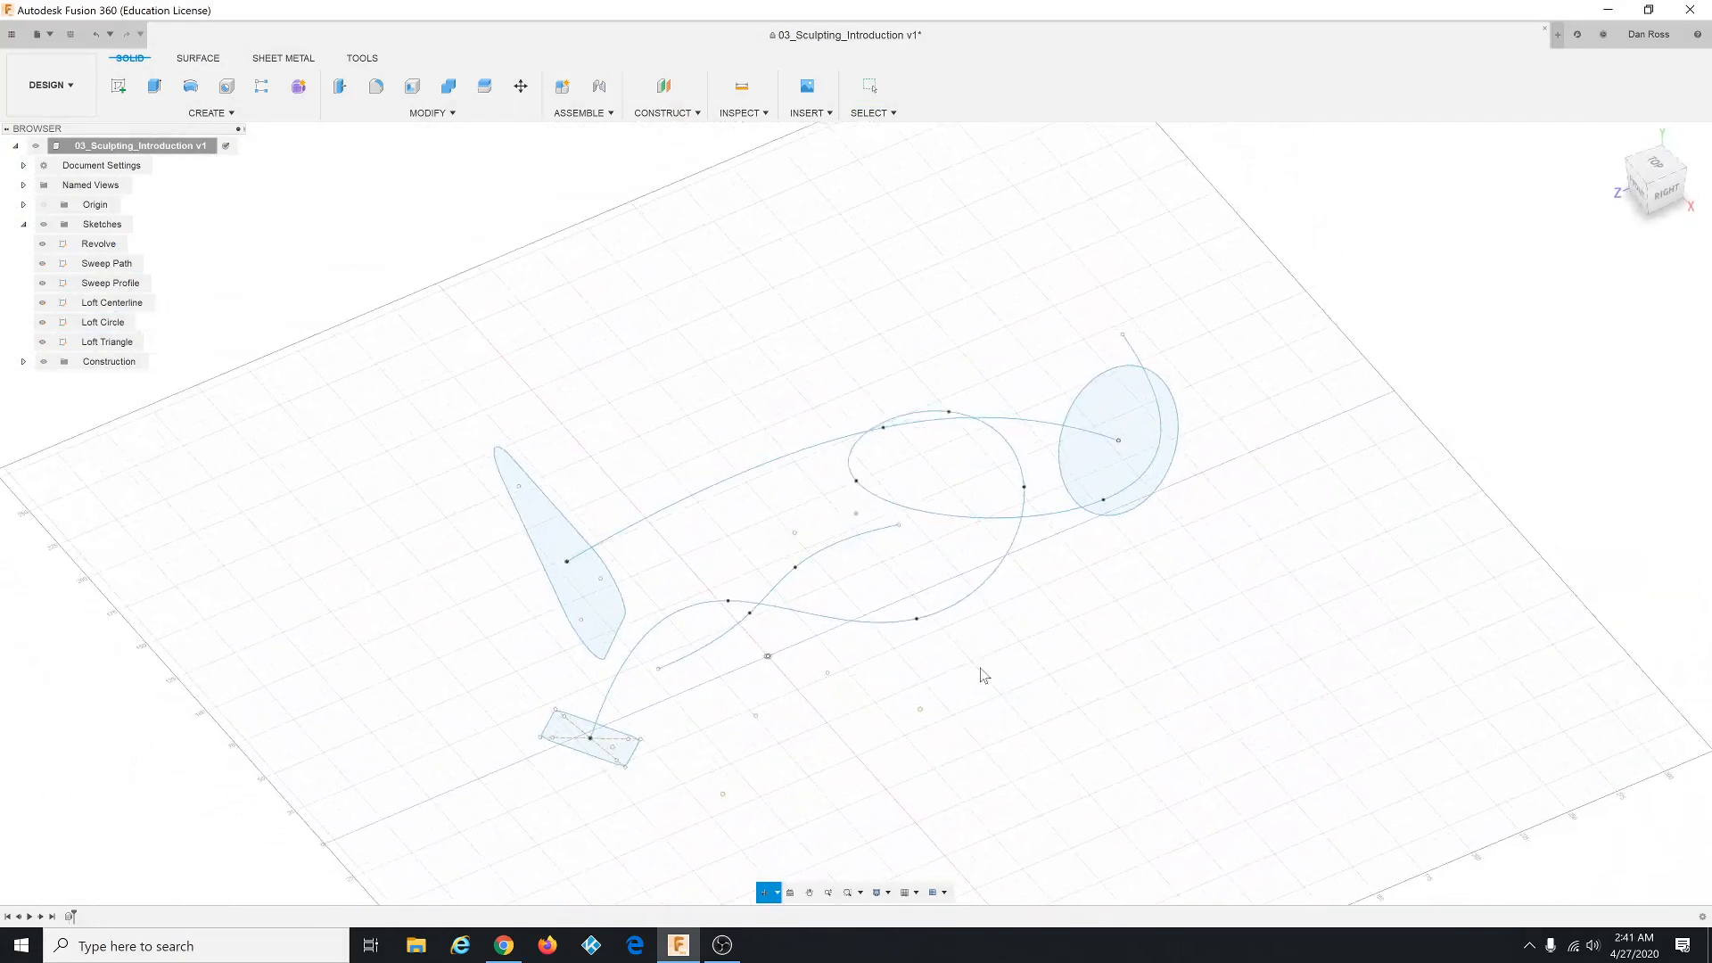
Hide the Revolve, Sweep Path, Sweep Profile, Loft Centerline, Loft Circle and Loft Triangle sketches.
click(42, 244)
click(41, 263)
click(42, 283)
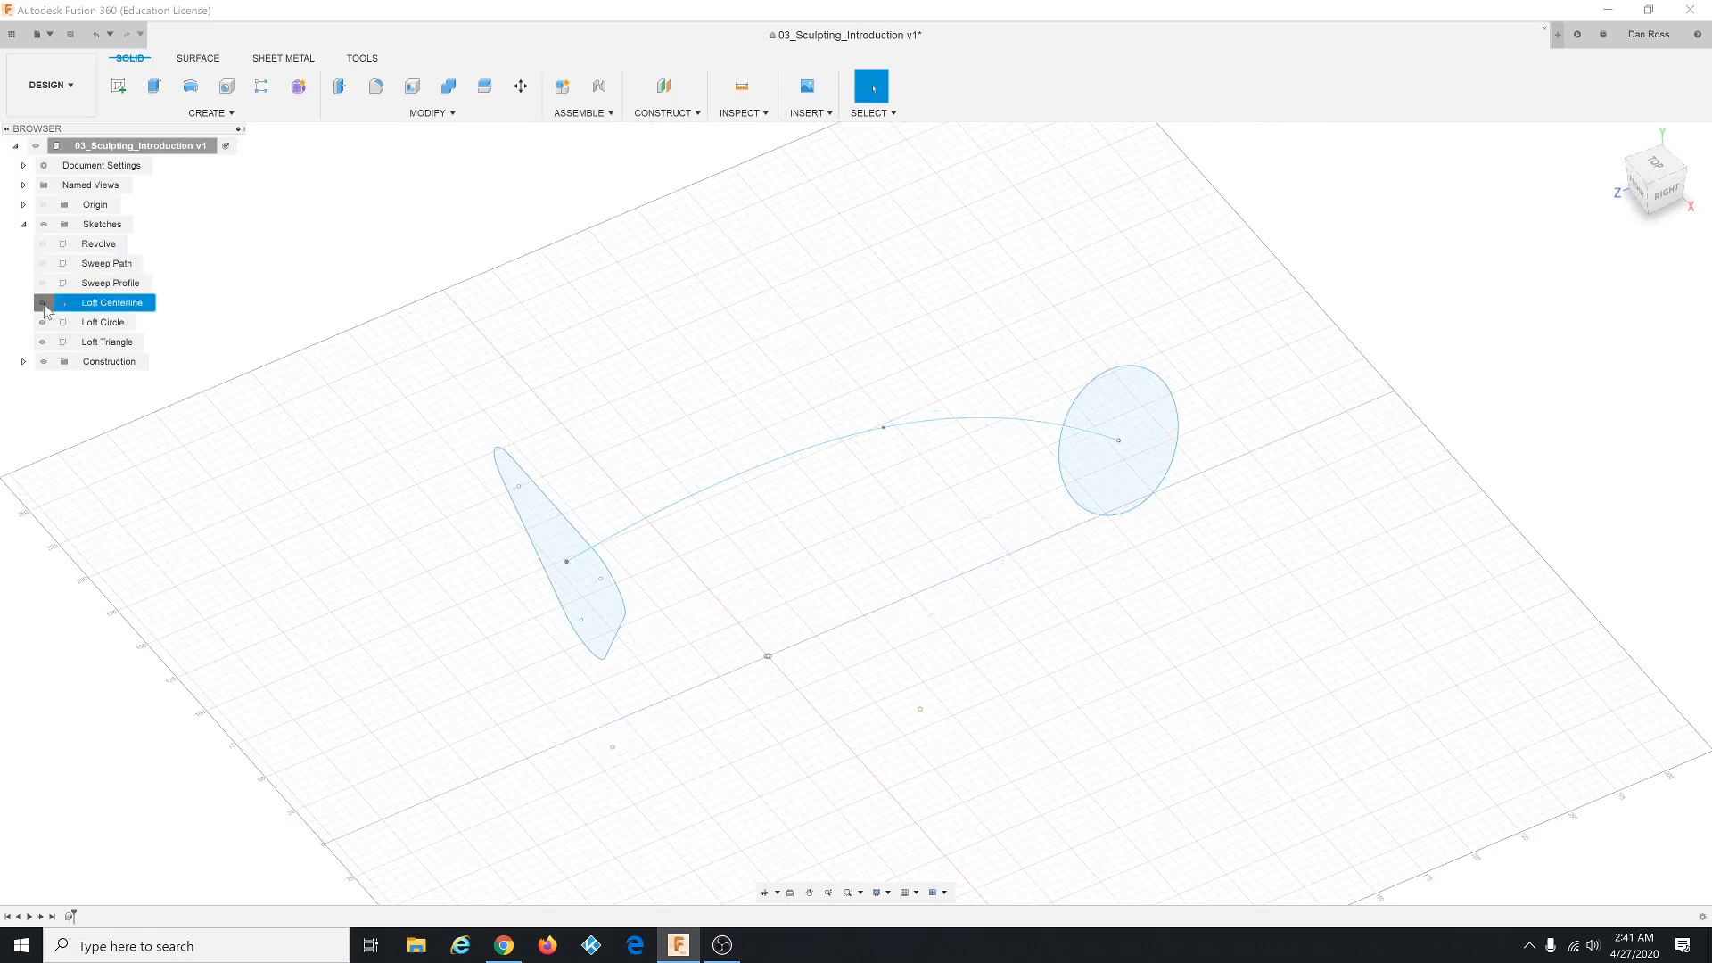
click(42, 303)
click(41, 321)
click(42, 341)
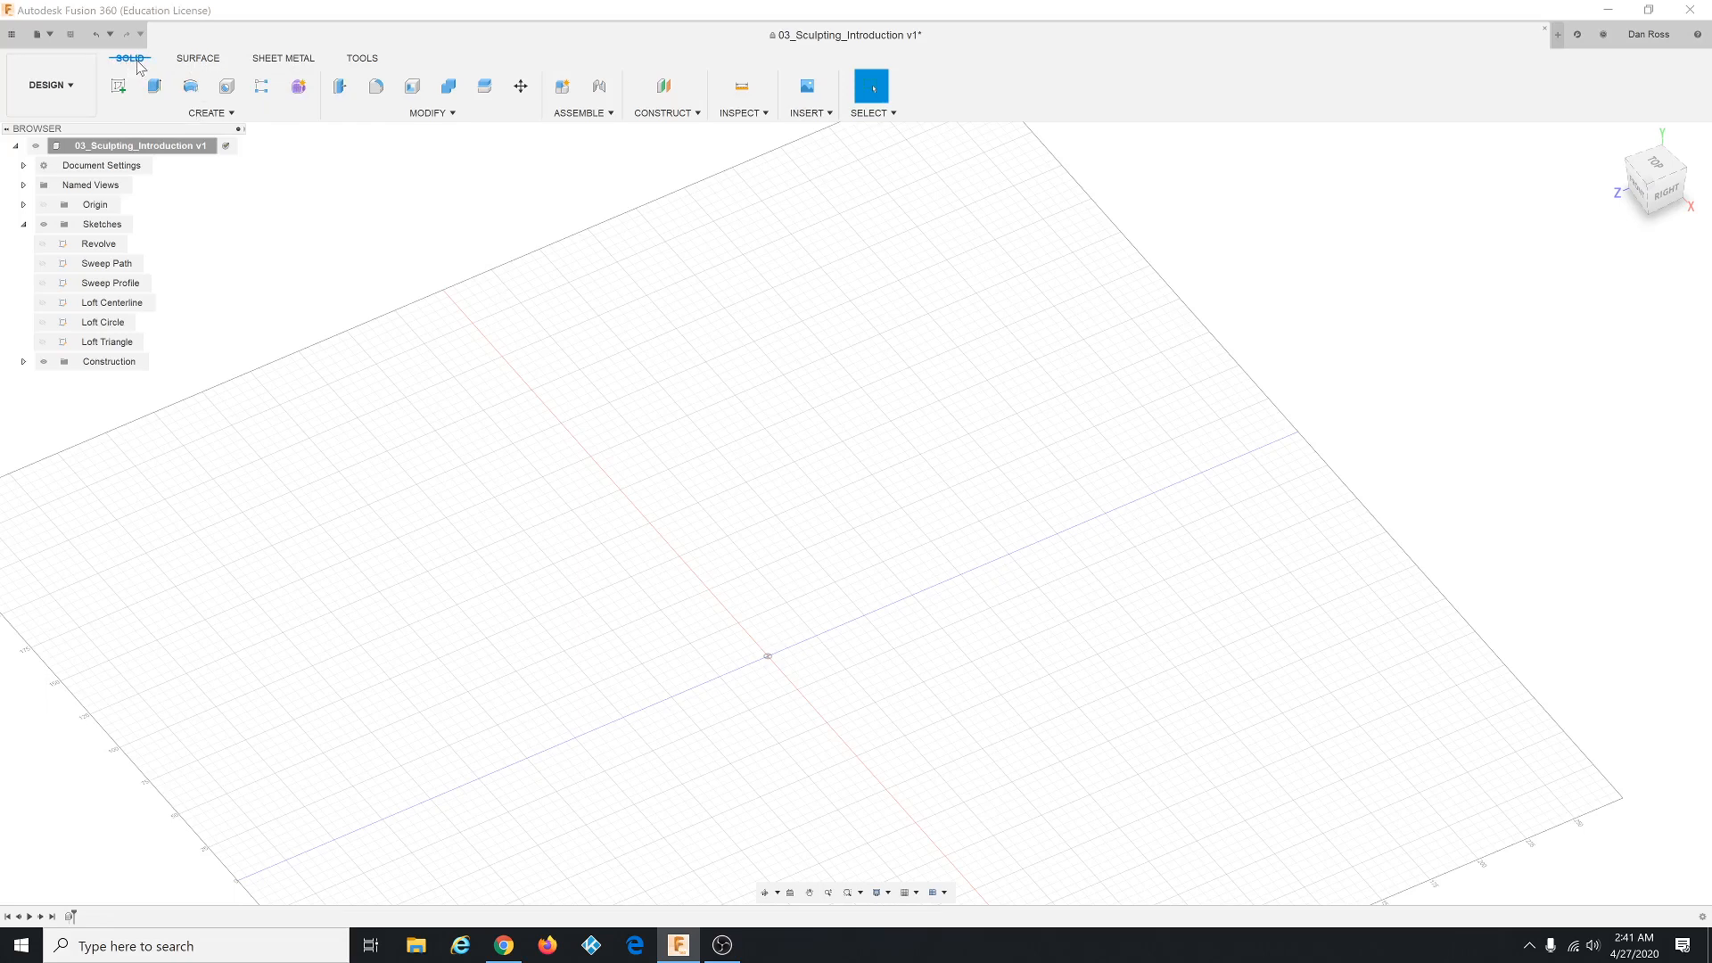
Create a form feature to enter the T-spline form environment and review its creation commands.
click(219, 114)
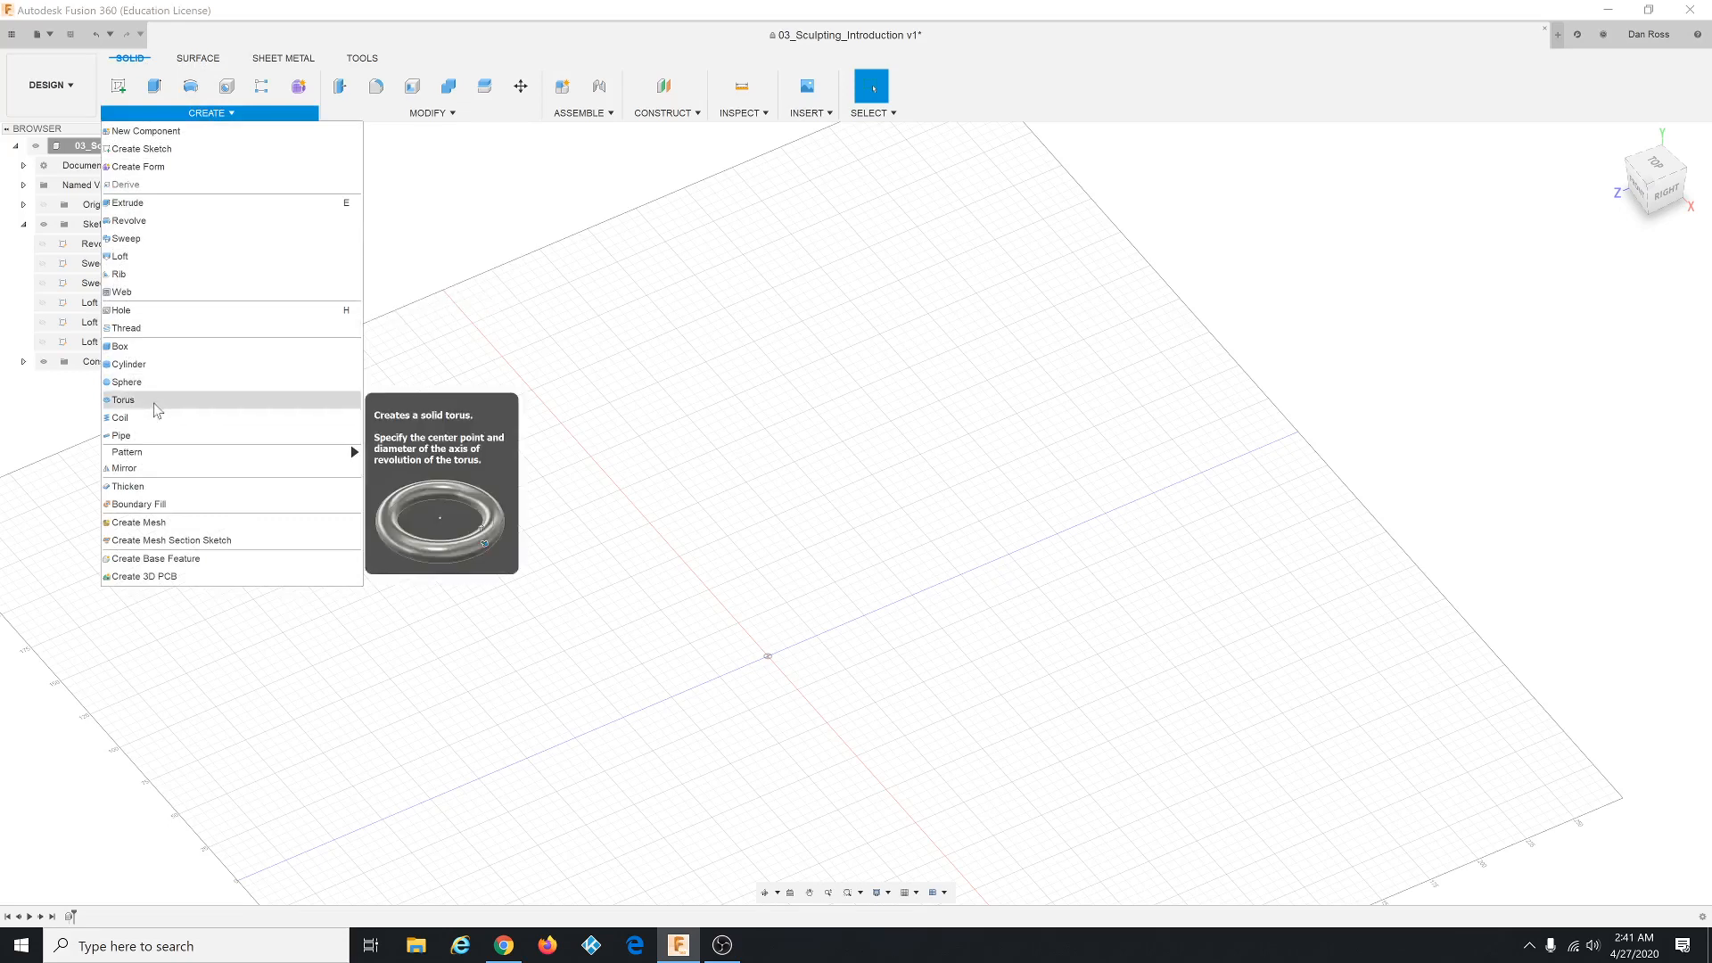
click(300, 89)
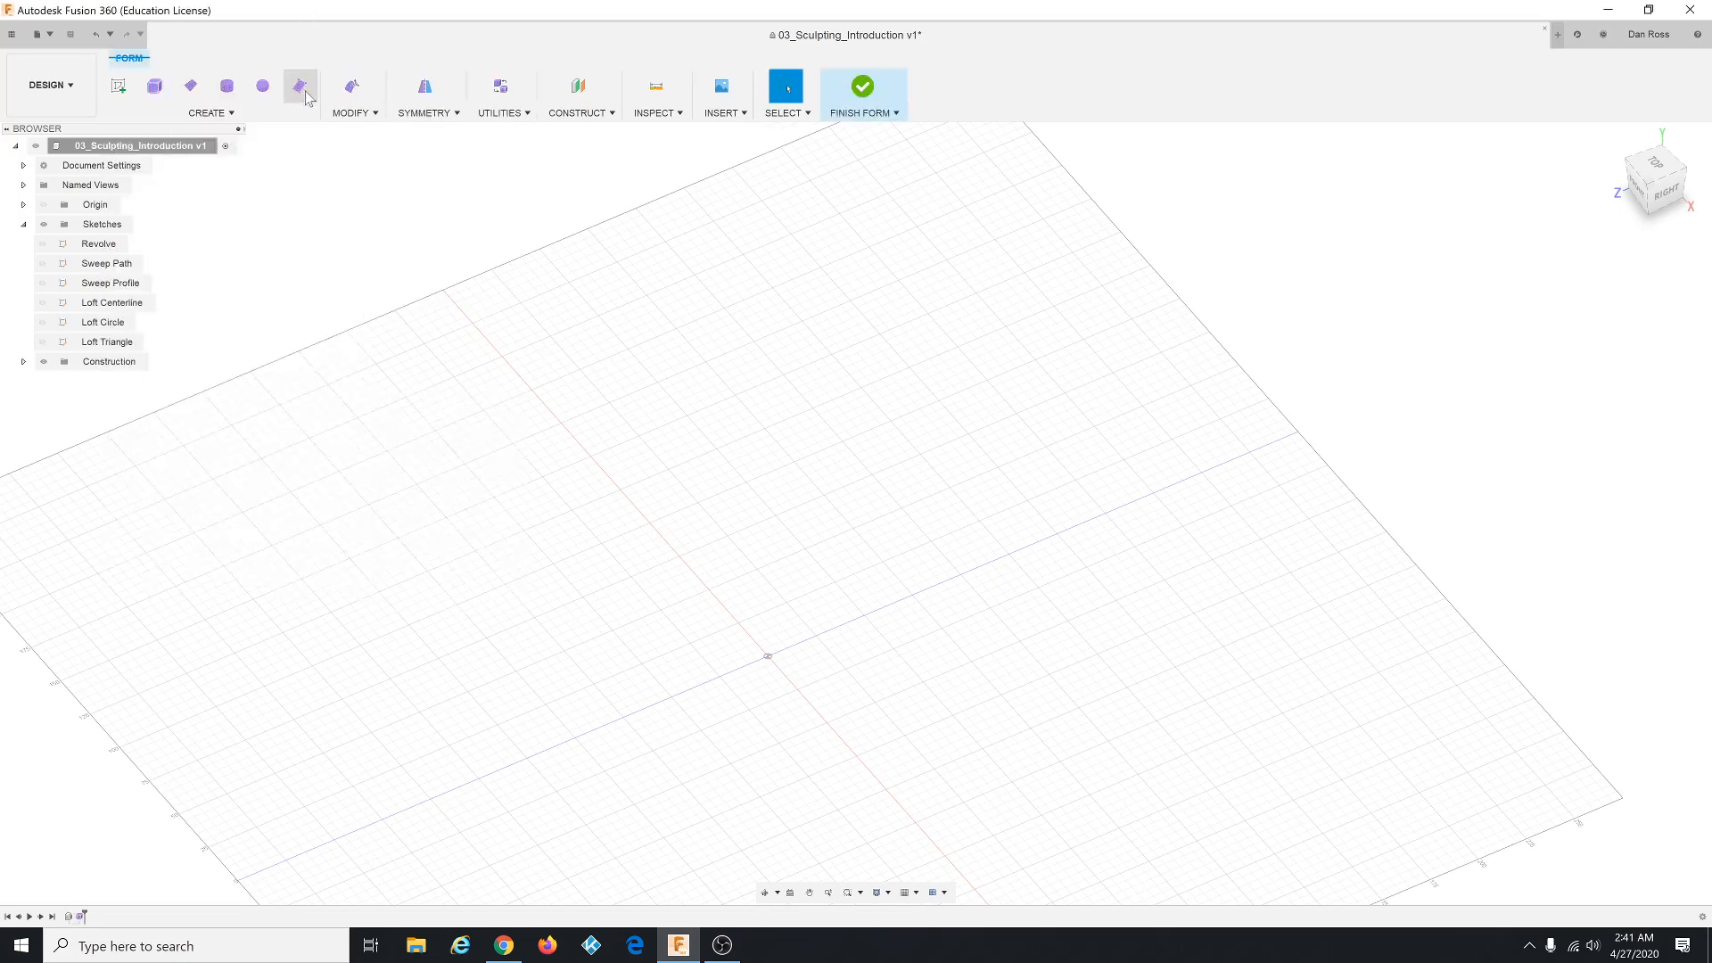
click(230, 113)
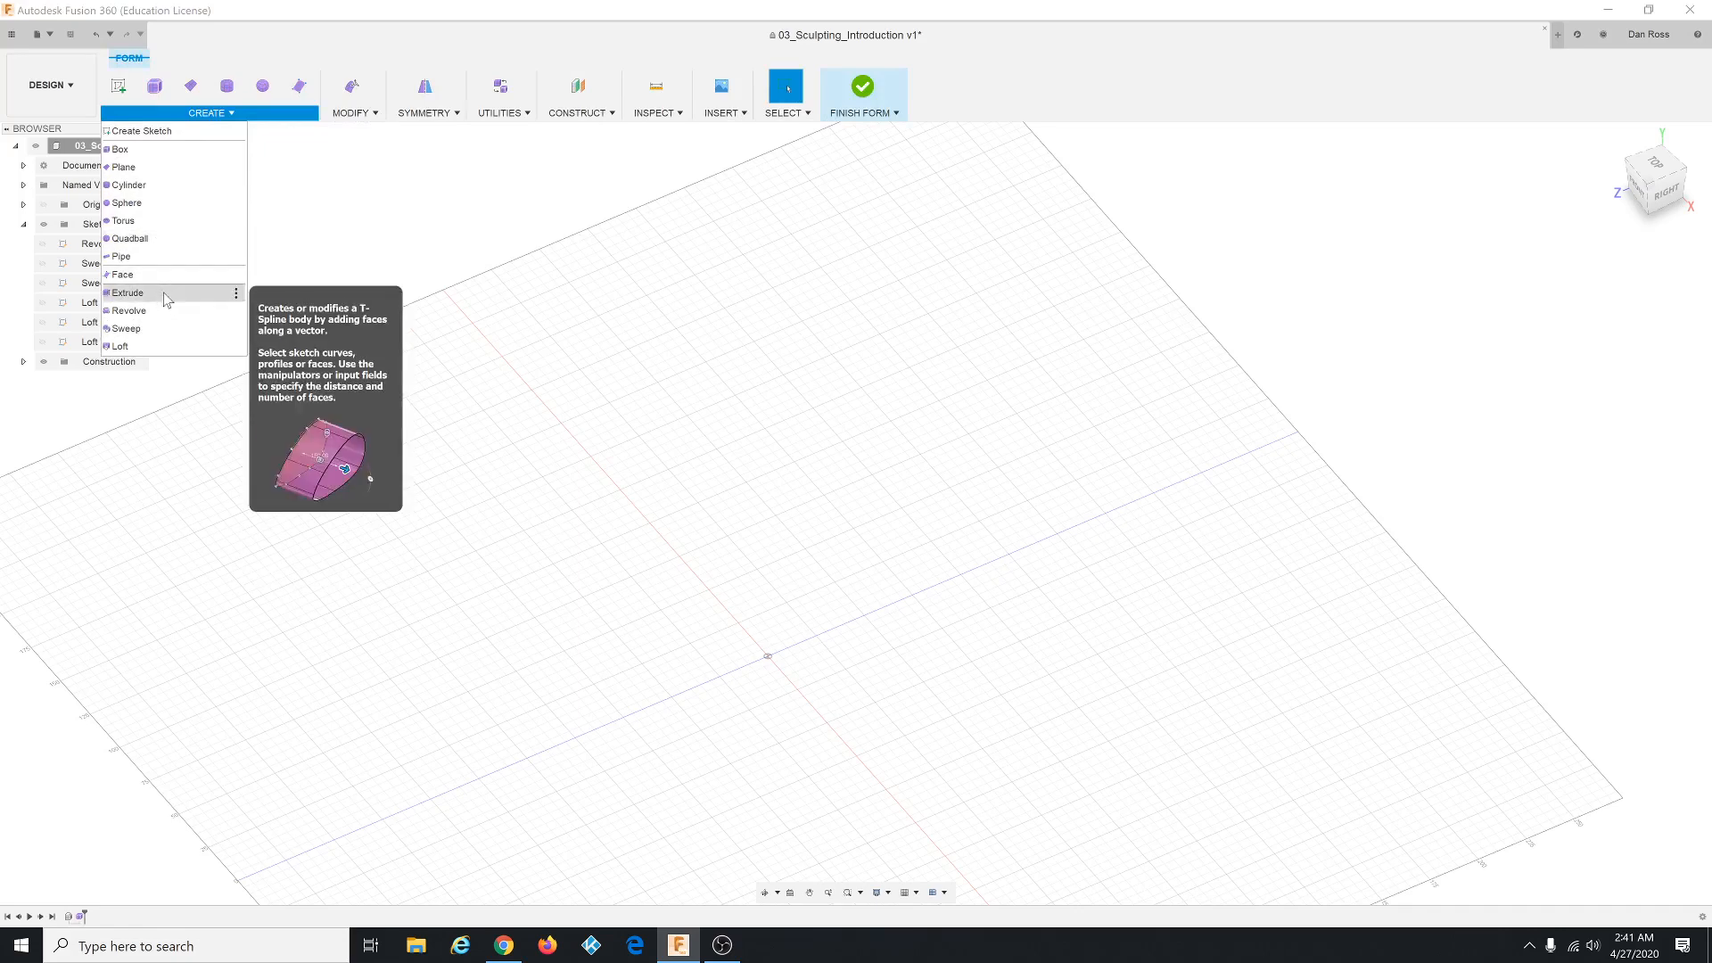
click(270, 11)
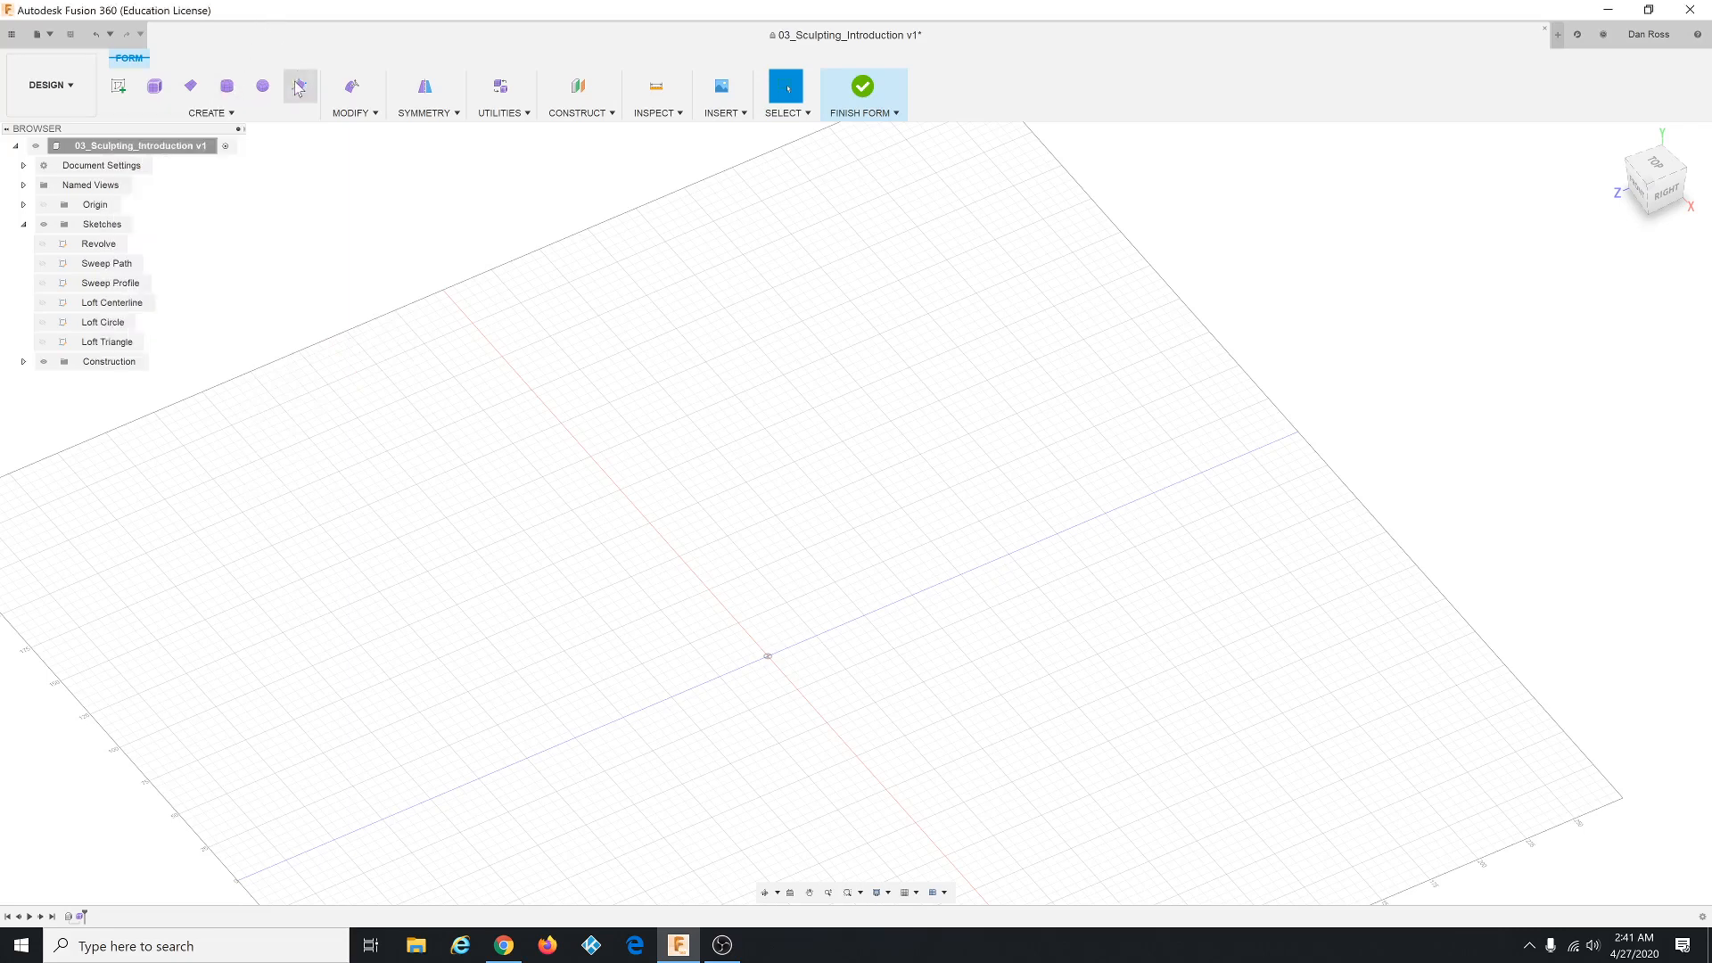
Create a center-type T-spline box on the XY plane at the origin, about 130 mm long and 230 mm wide.
click(264, 116)
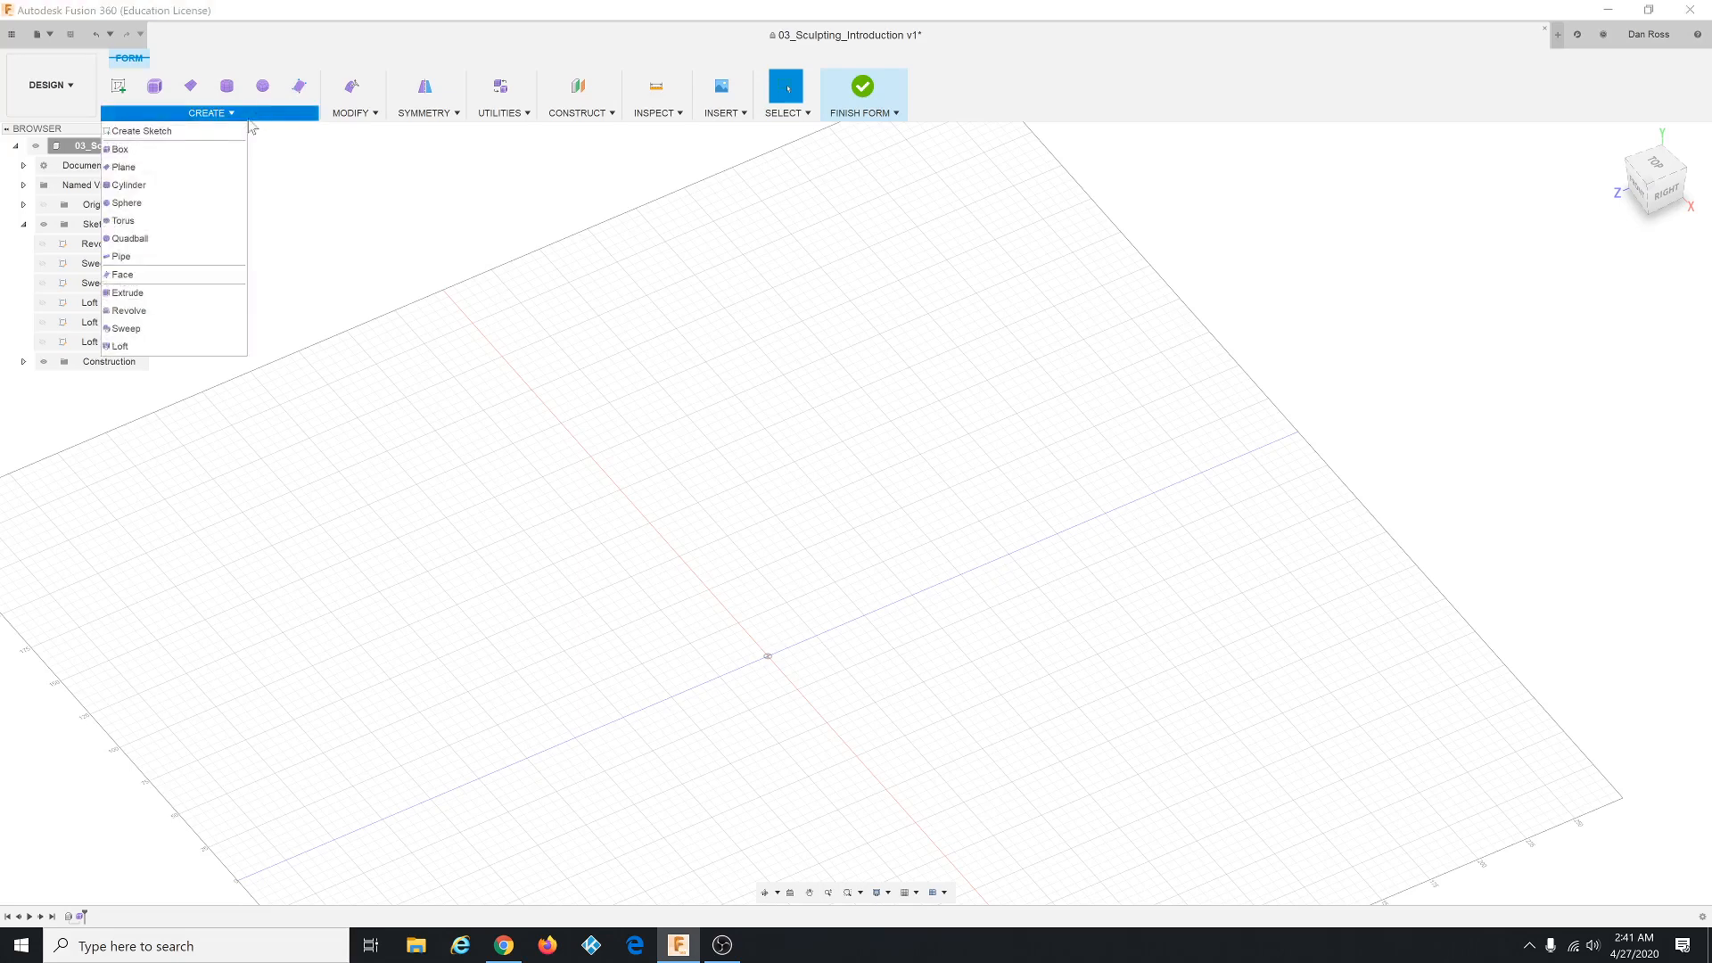
click(198, 158)
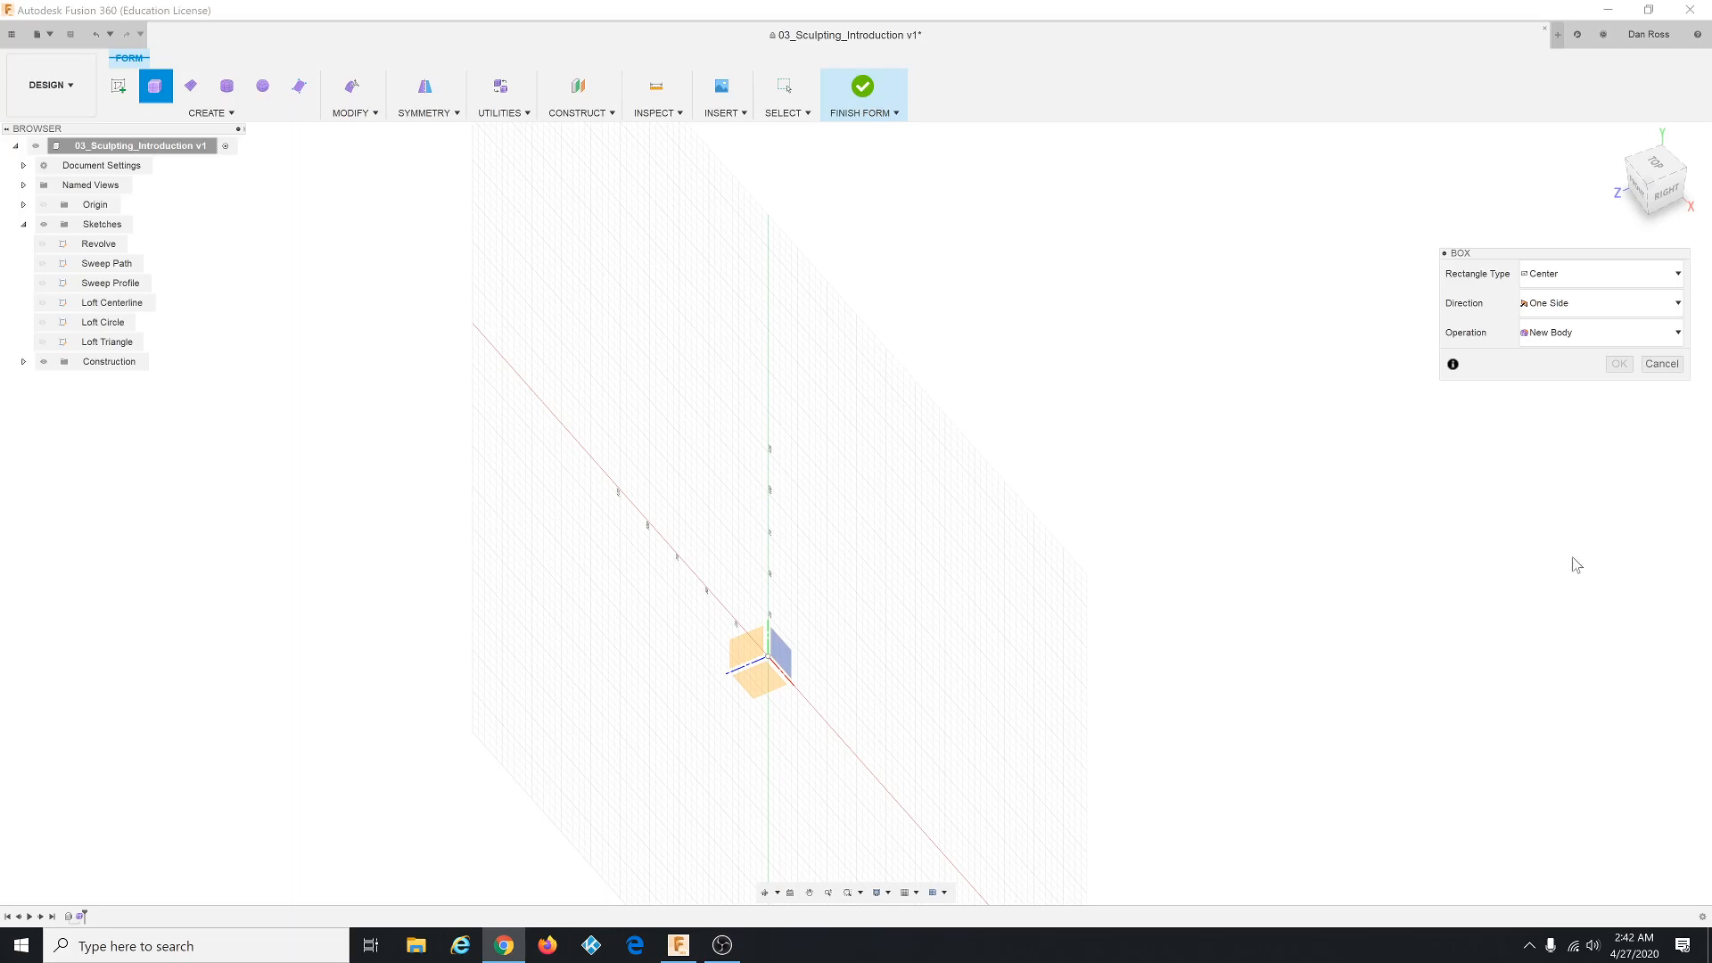
click(785, 661)
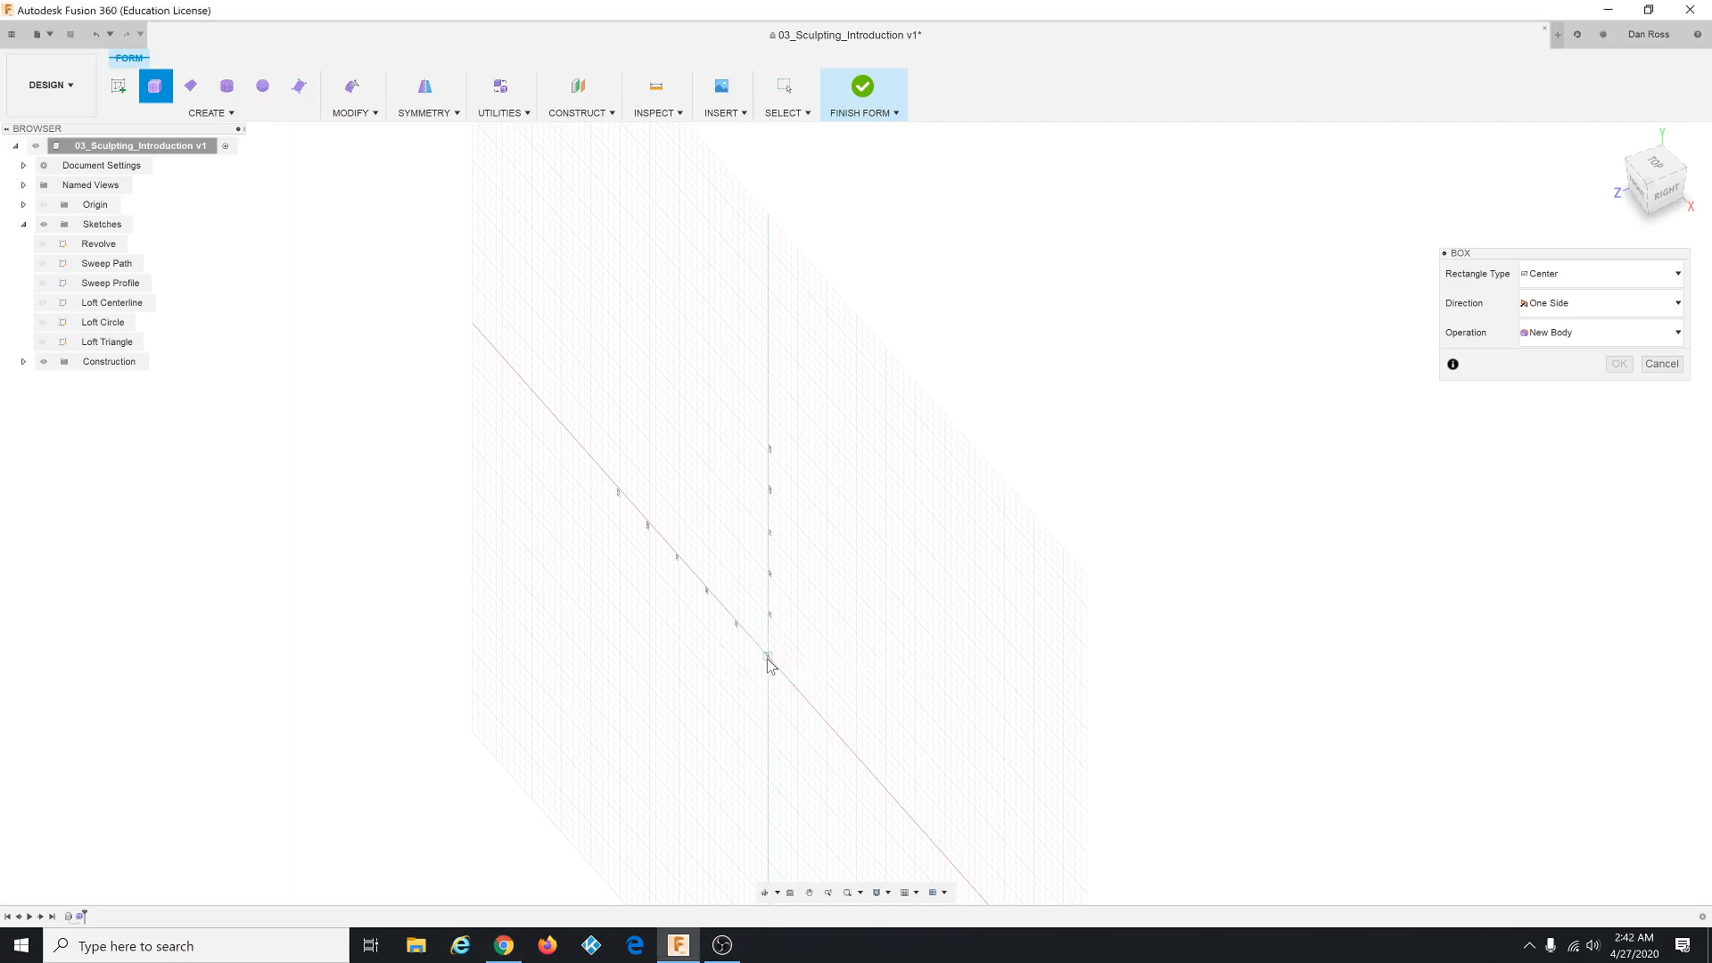
click(768, 661)
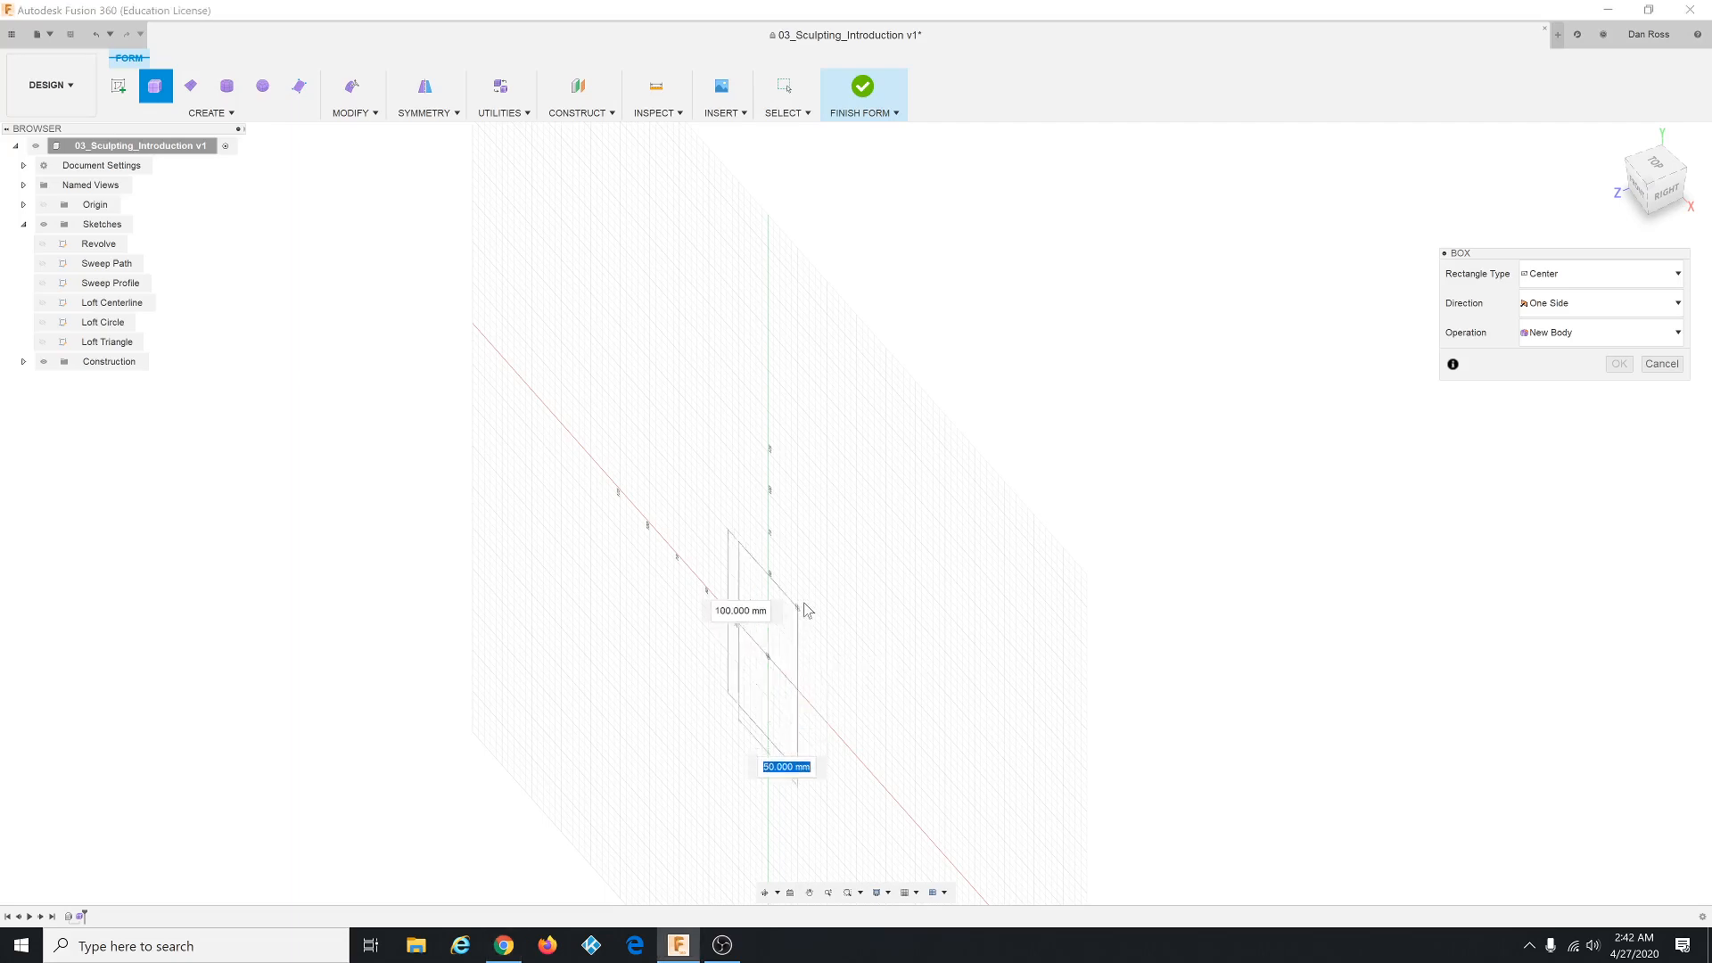
click(845, 558)
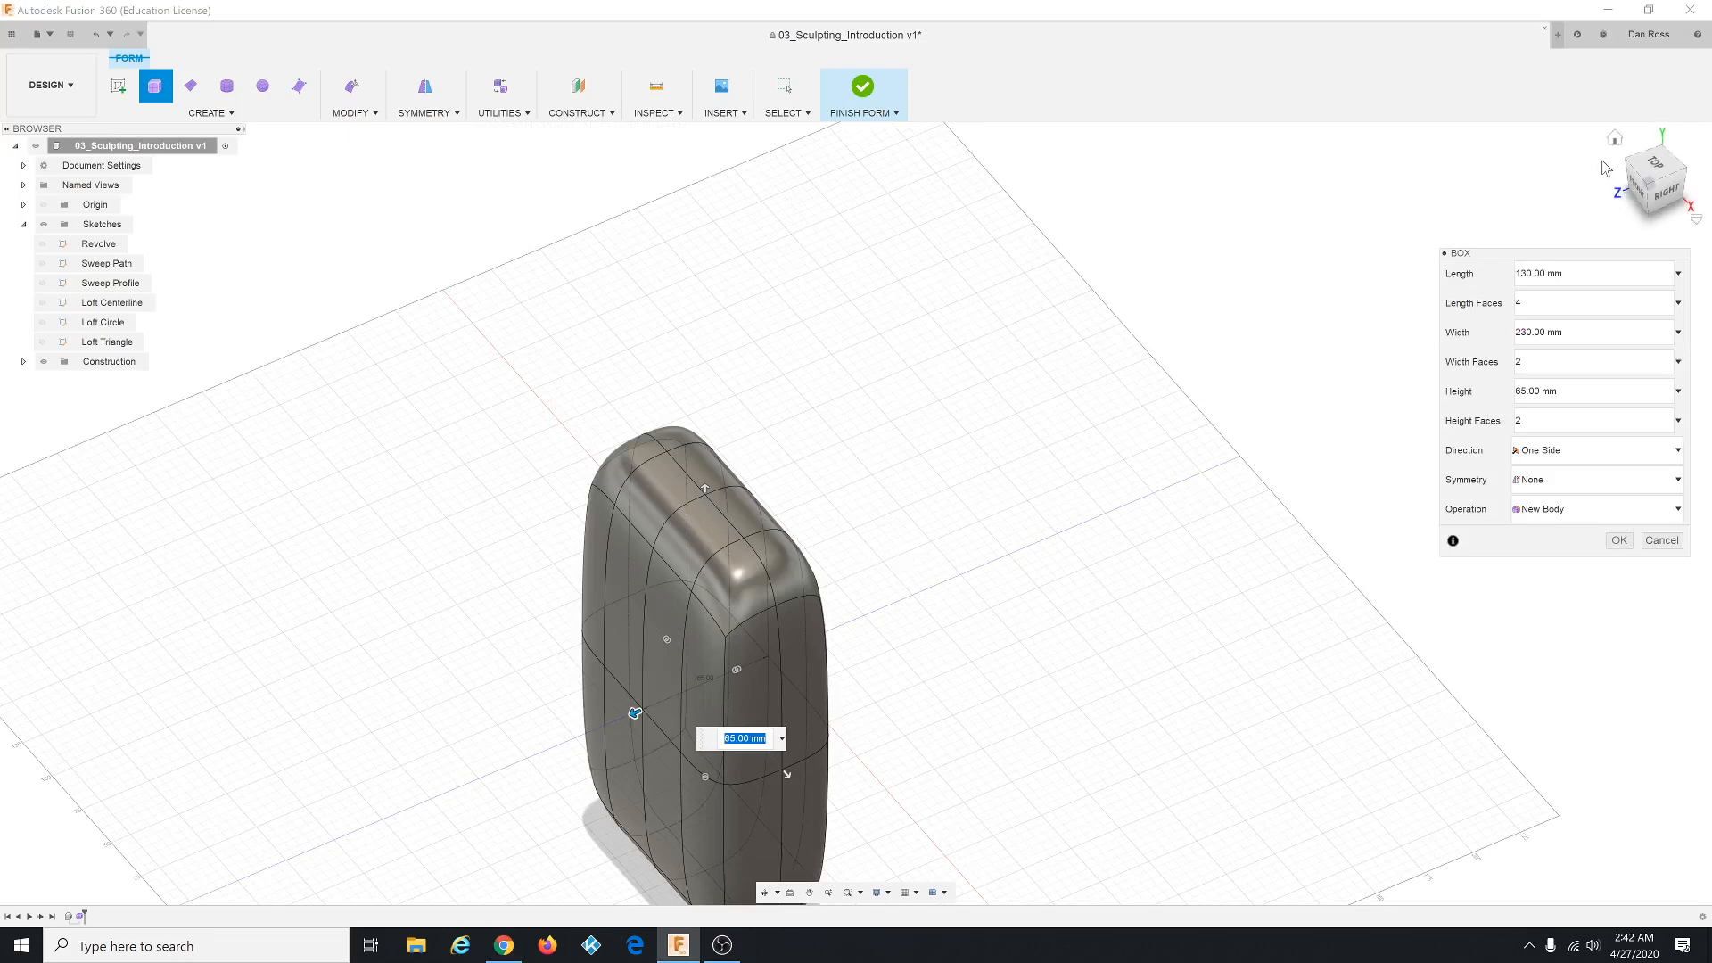
Set the T-spline box's length to 175 mm.
click(1615, 138)
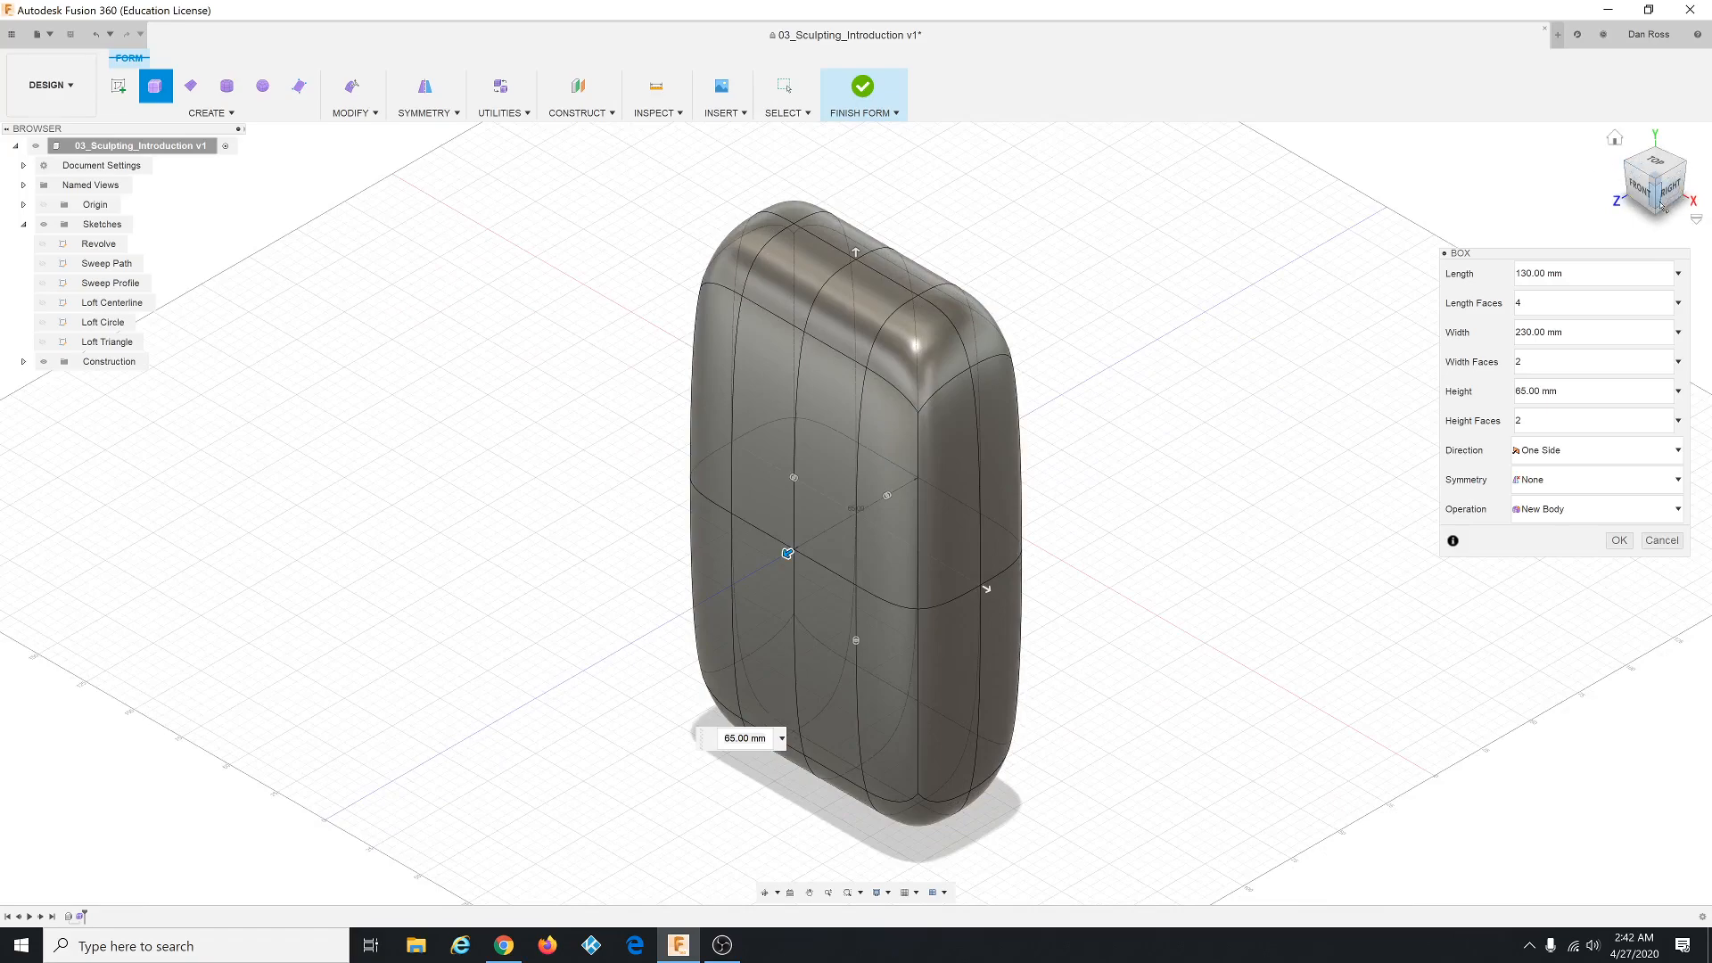
mouse_move(1660, 206)
mouse_down()
mouse_move(1631, 215)
mouse_move(1626, 265)
mouse_move(1682, 344)
mouse_move(1706, 193)
mouse_up()
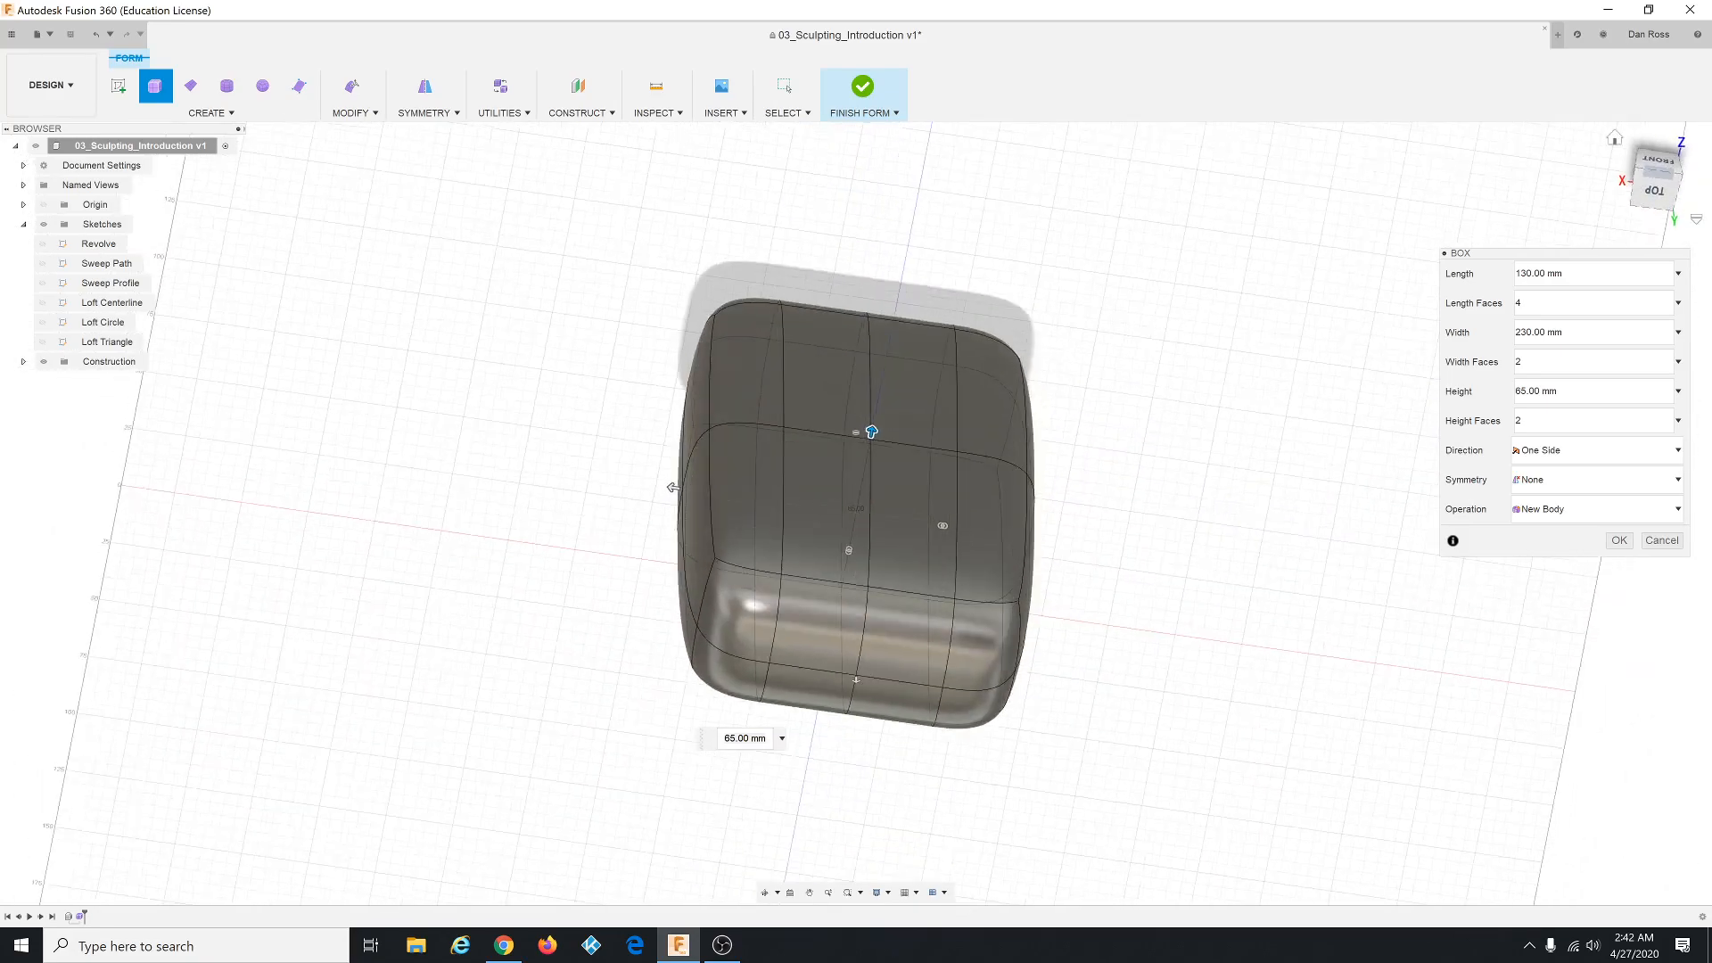
click(1674, 184)
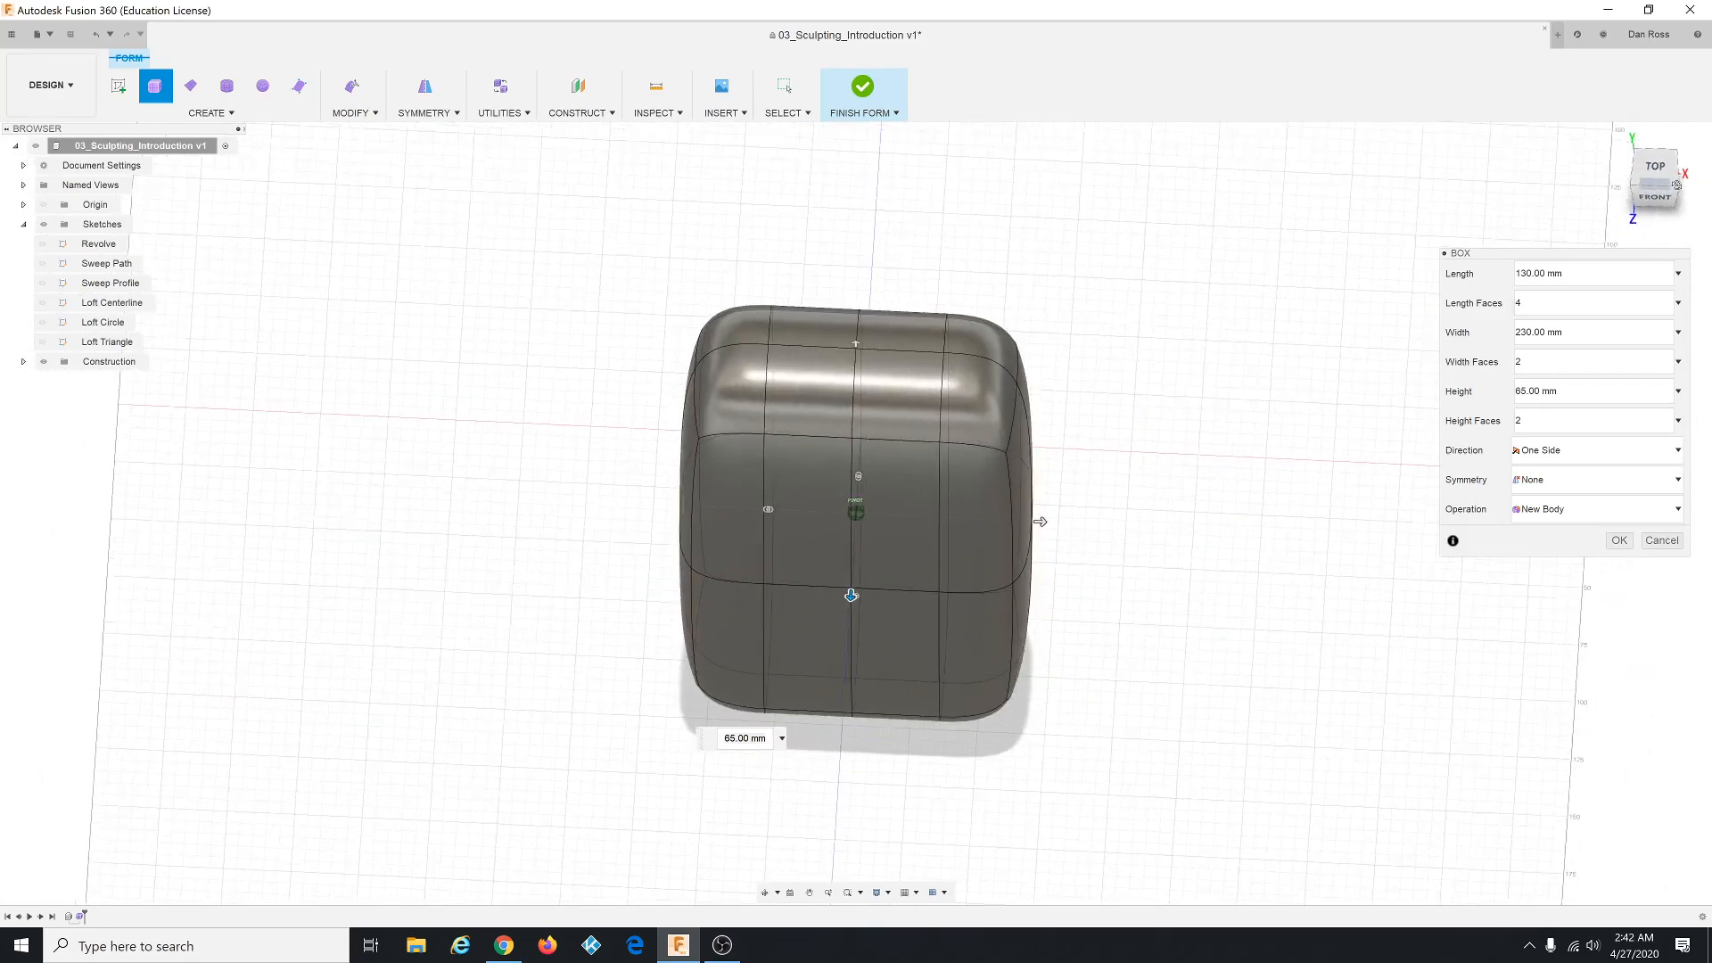
mouse_move(1676, 184)
mouse_down()
mouse_move(1643, 189)
mouse_move(1658, 171)
mouse_up()
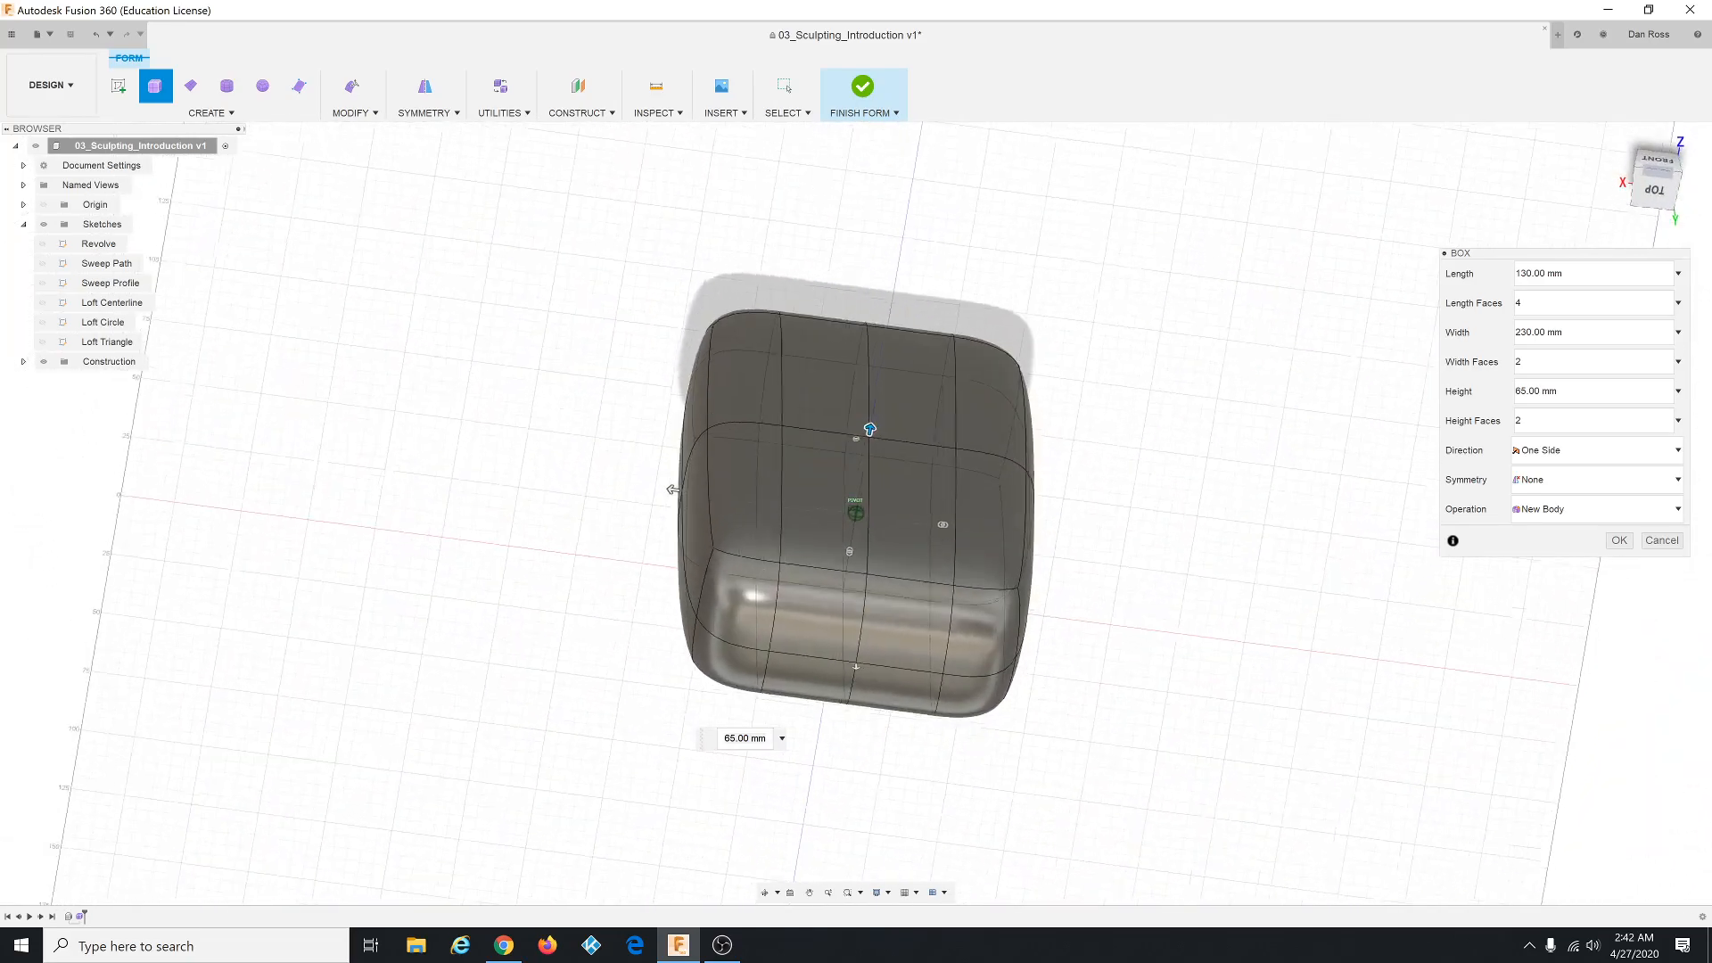
shift+middle_drag(1127, 532, 817, 666)
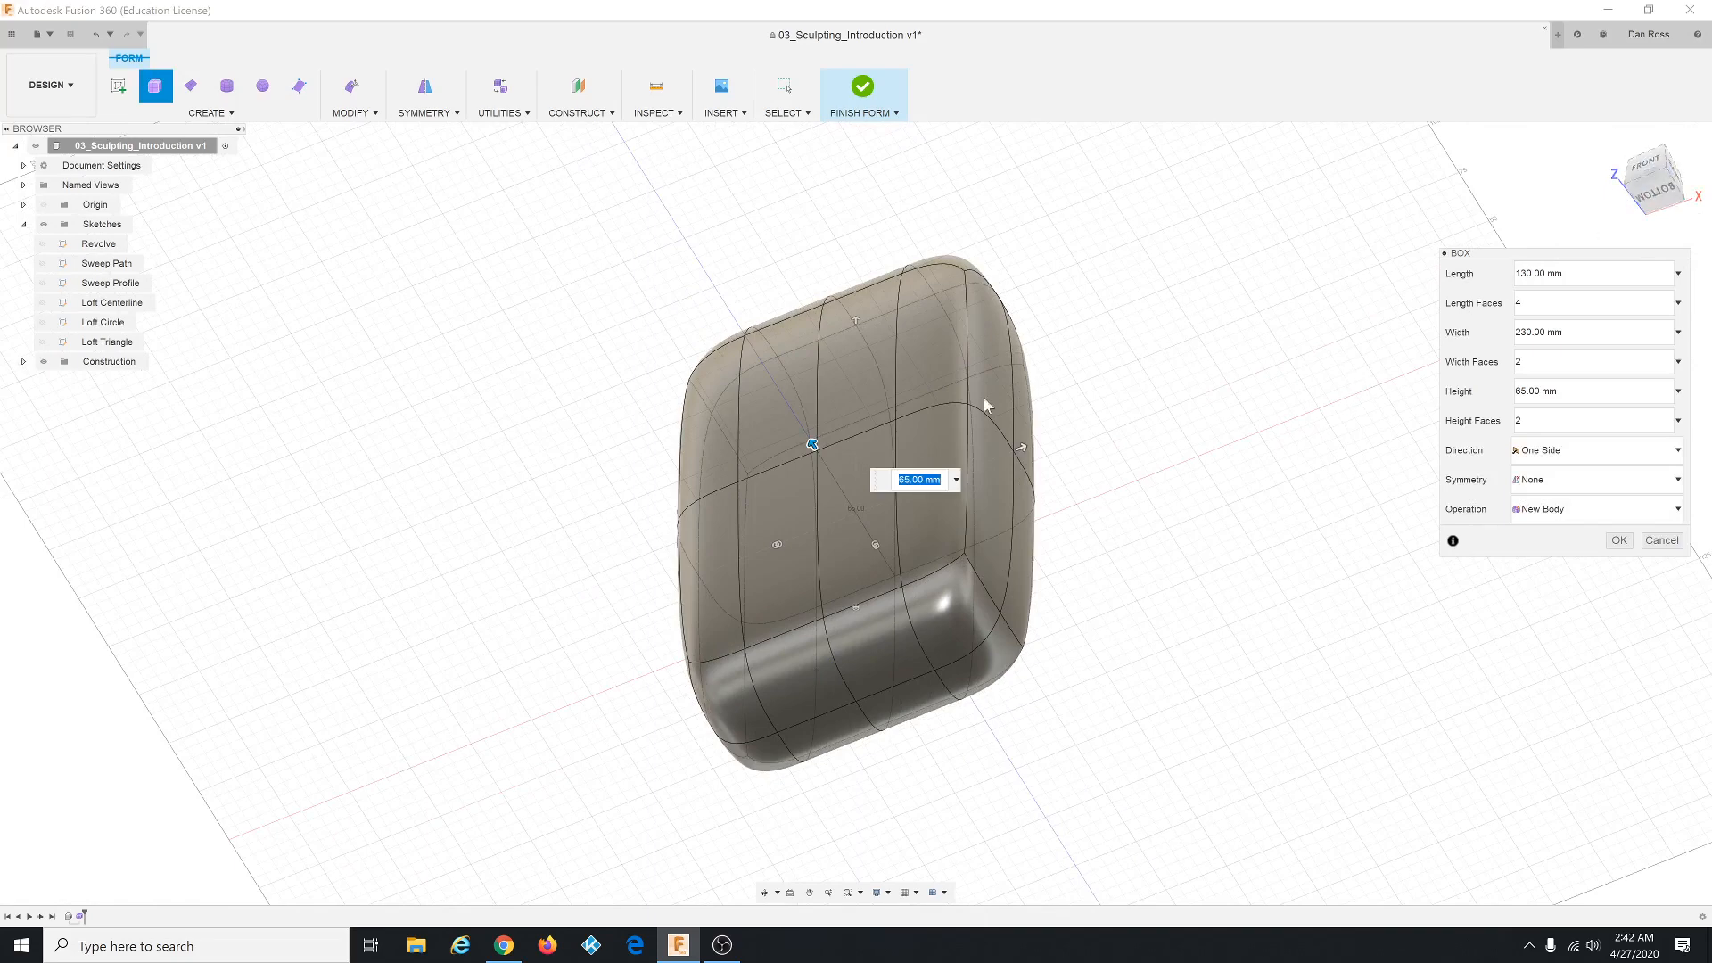
click(1670, 174)
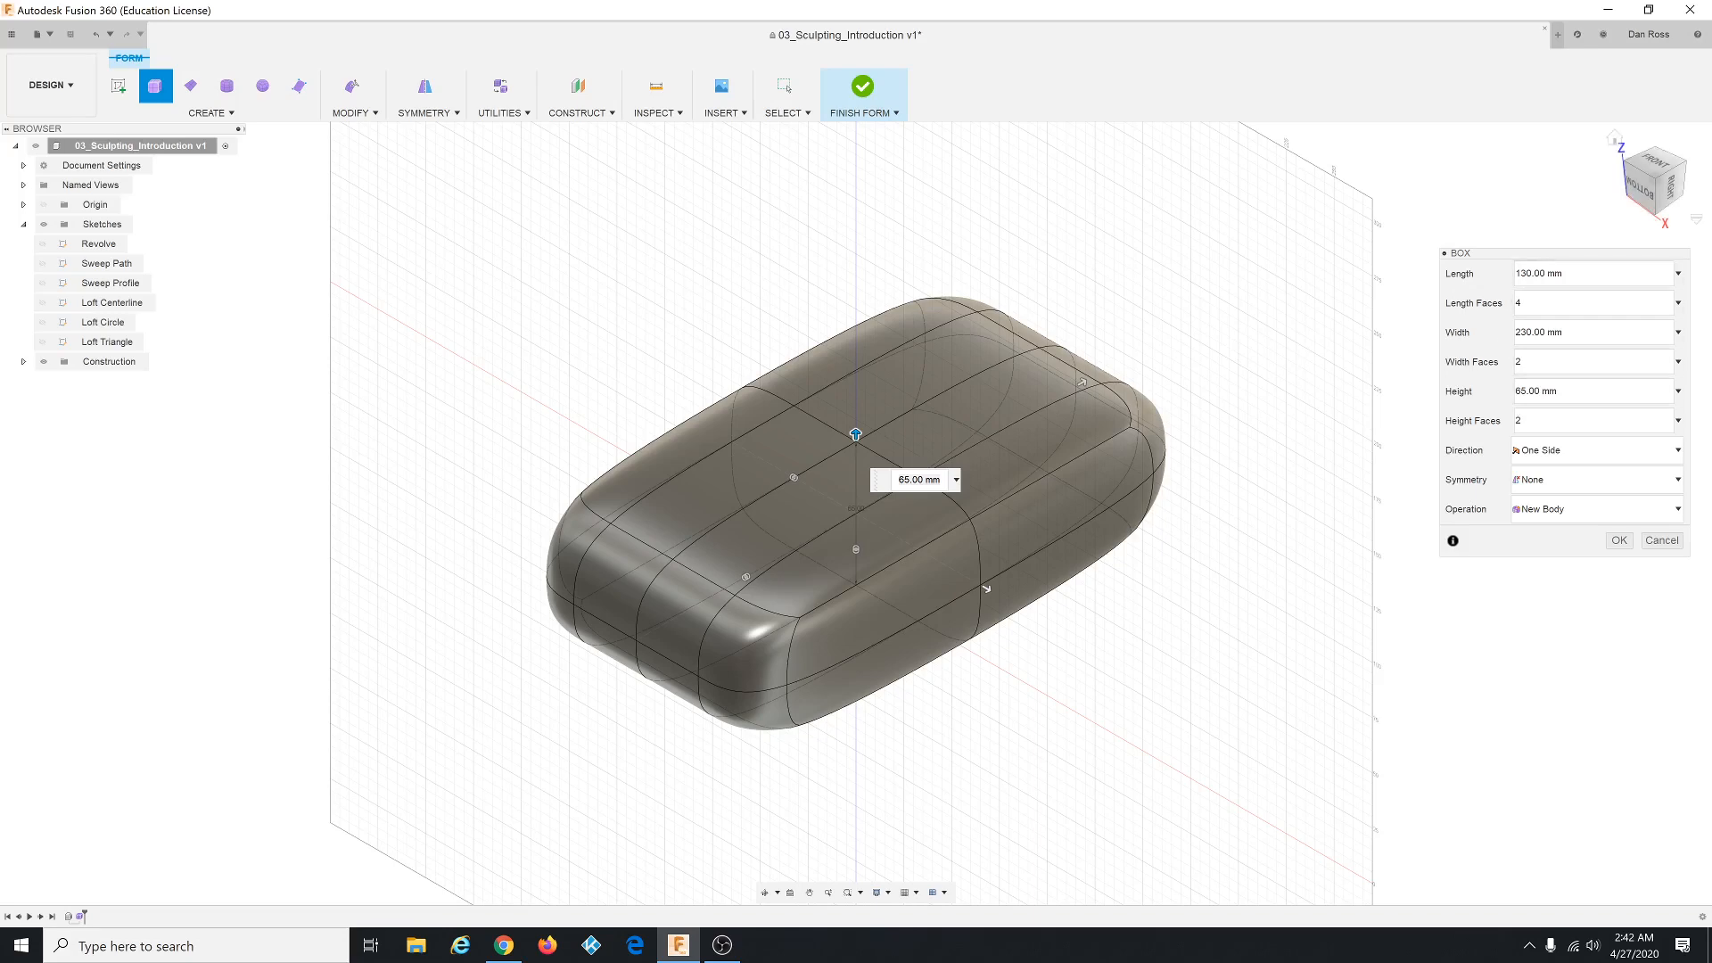
key(alt+Tab)
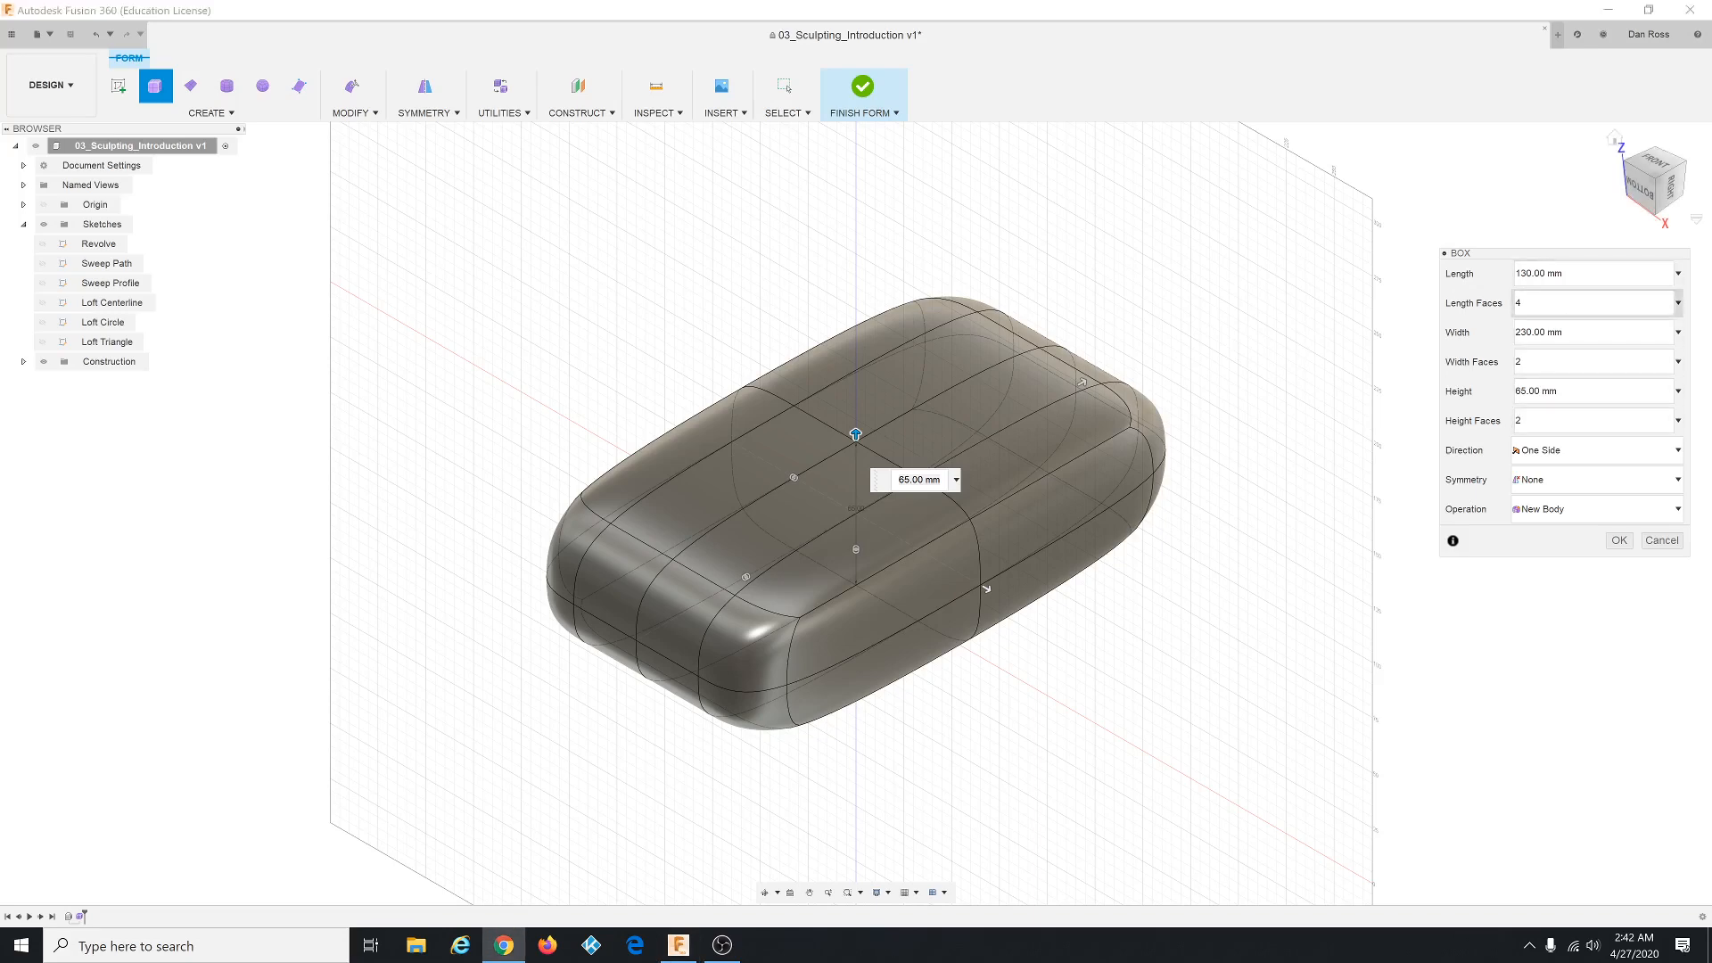
click(1486, 282)
text(175)
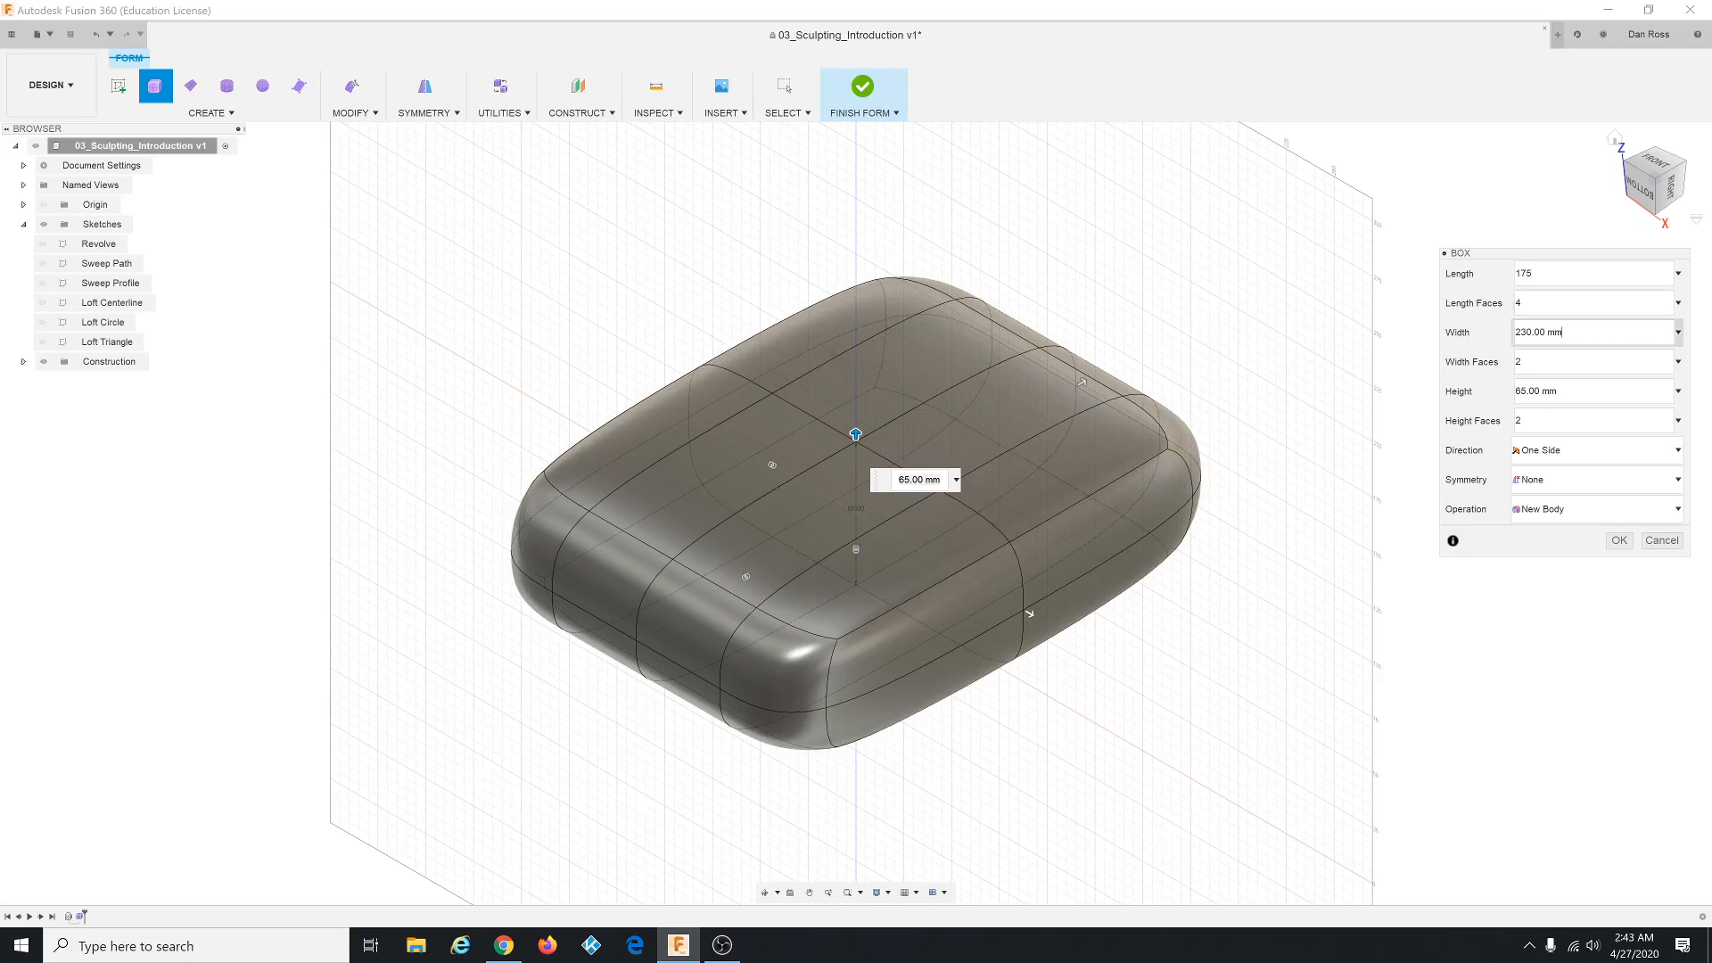
Set the T-spline box's width to 150 mm and its height to 75 mm.
drag(1567, 333, 1487, 334)
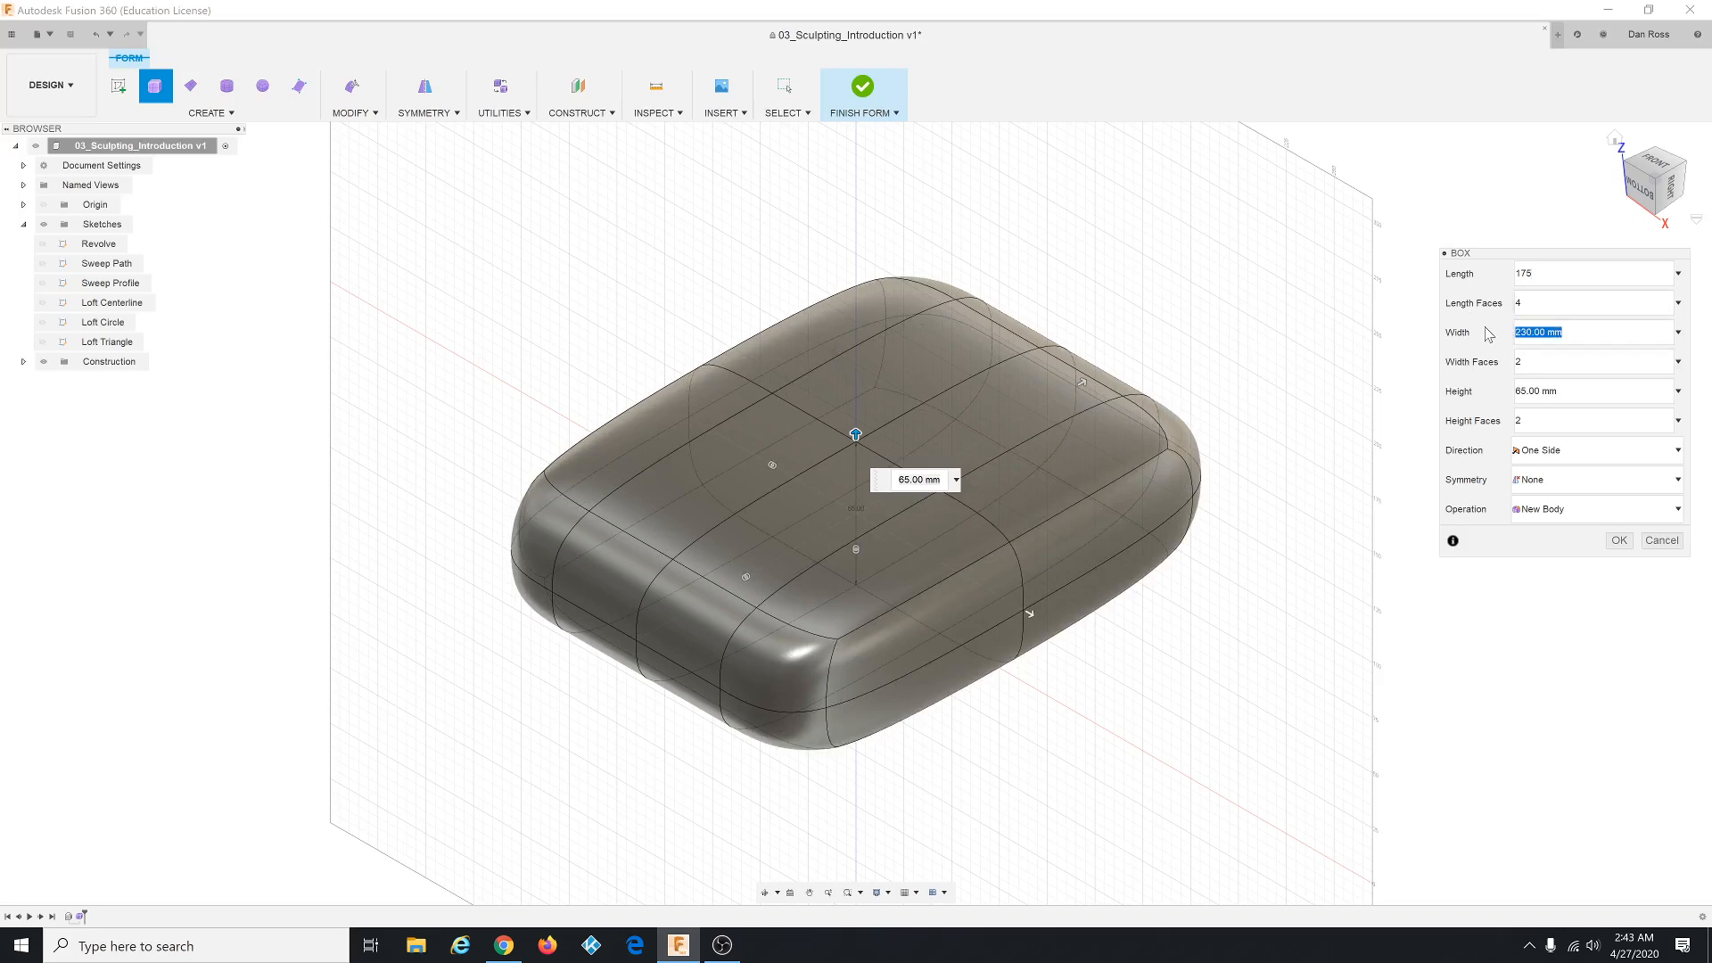
text(15)
key(Tab)
key(Tab)
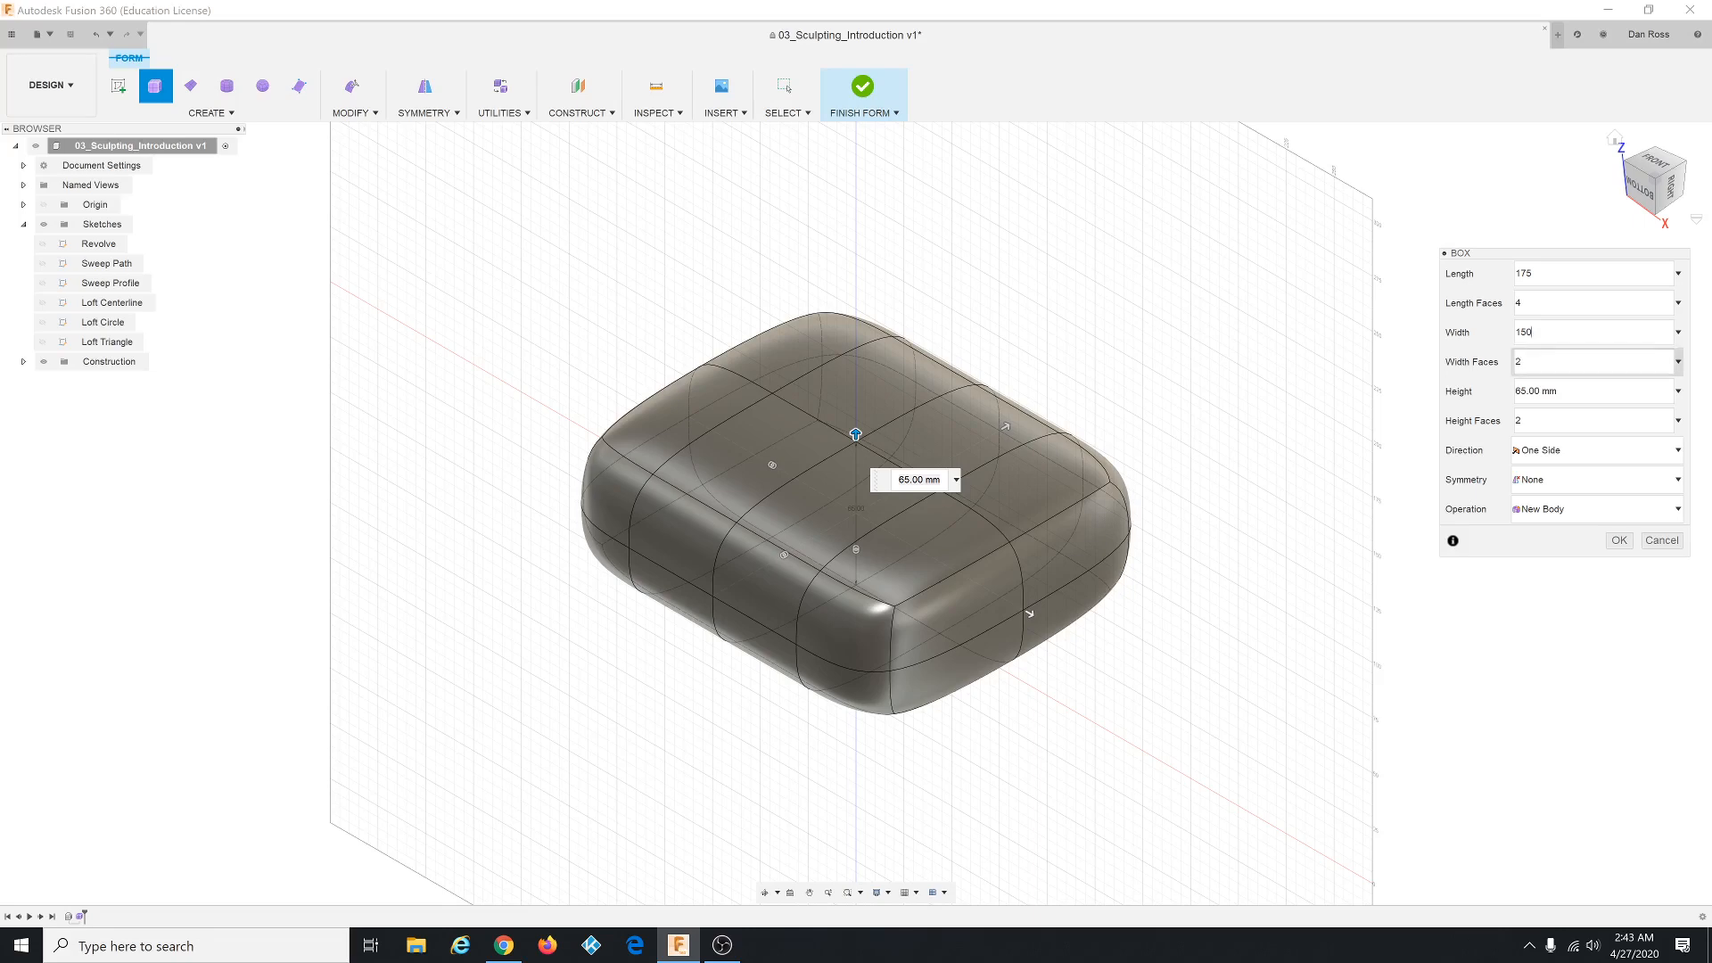
drag(1562, 390, 1508, 399)
text(75)
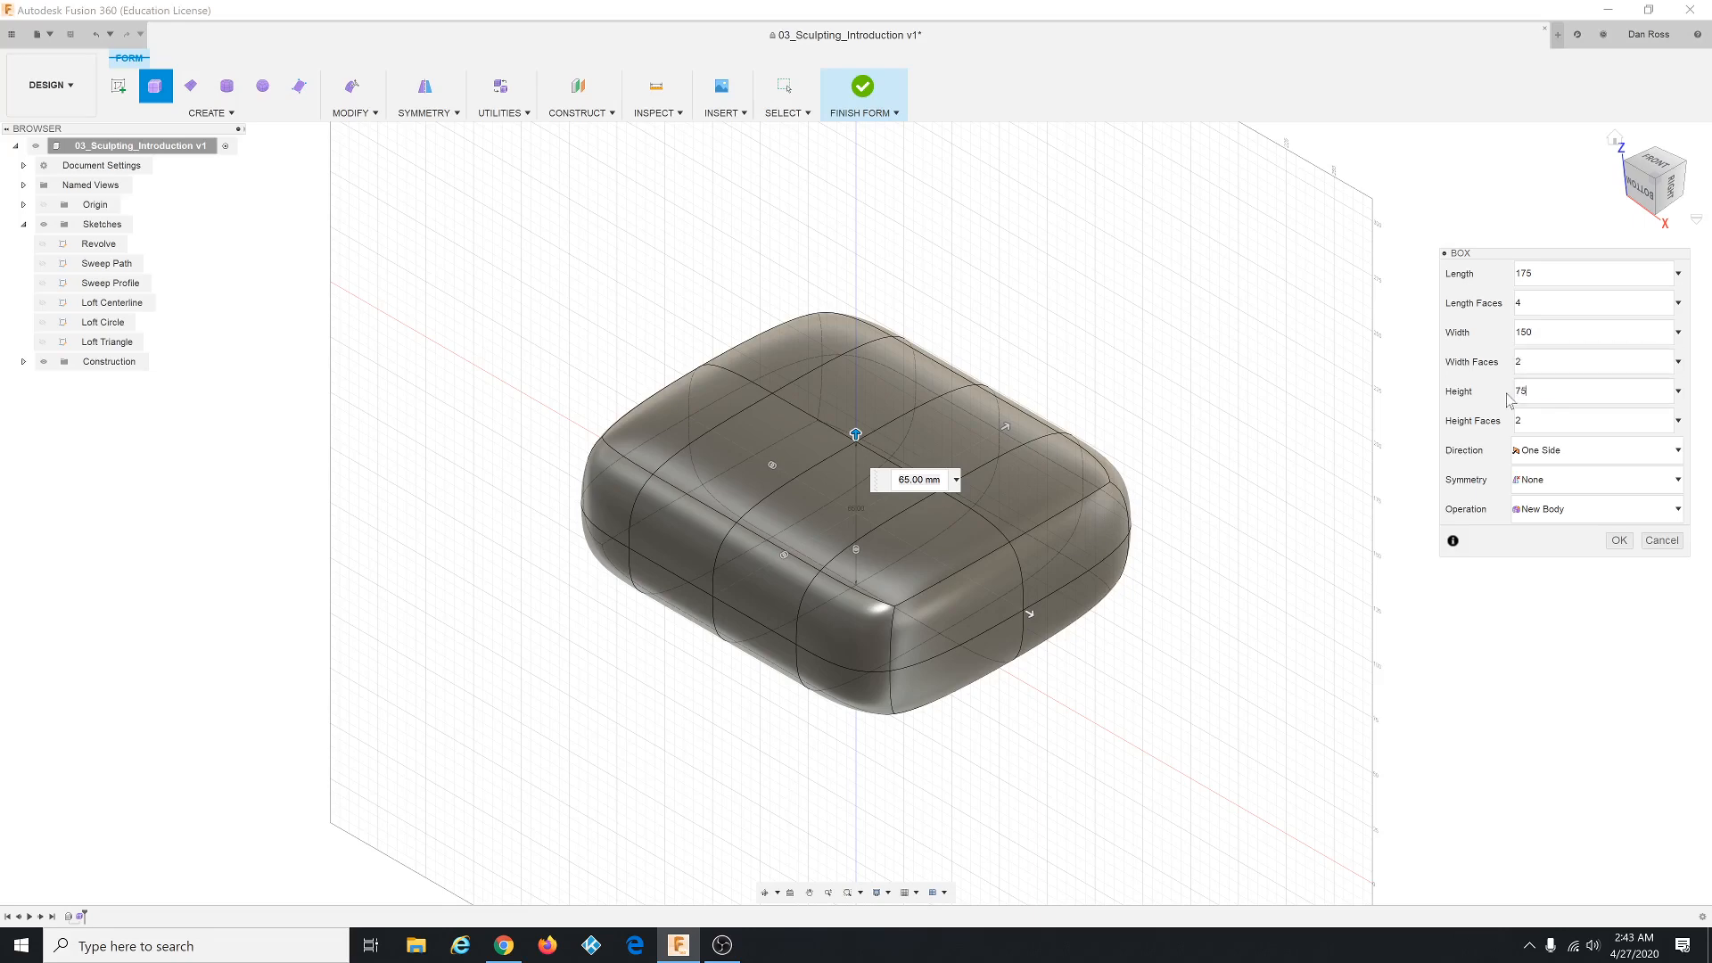
key(Return)
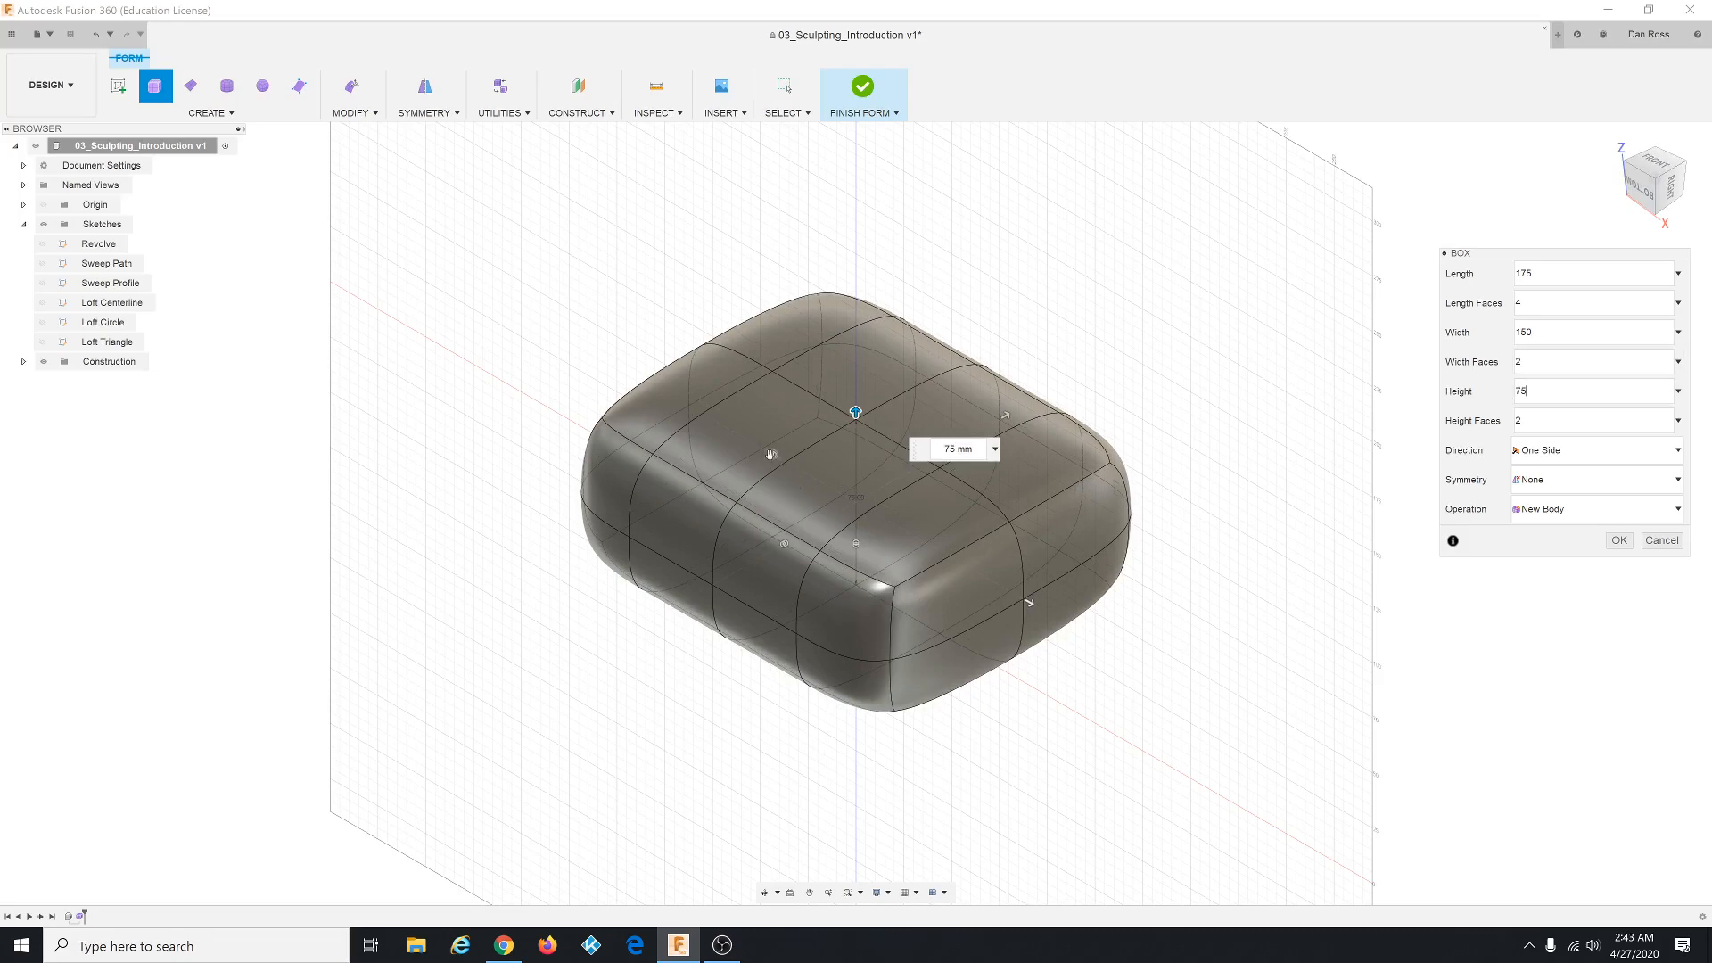
Set the T-spline box's length faces and width faces to 3 each, accept it and finish the form.
key(Tab)
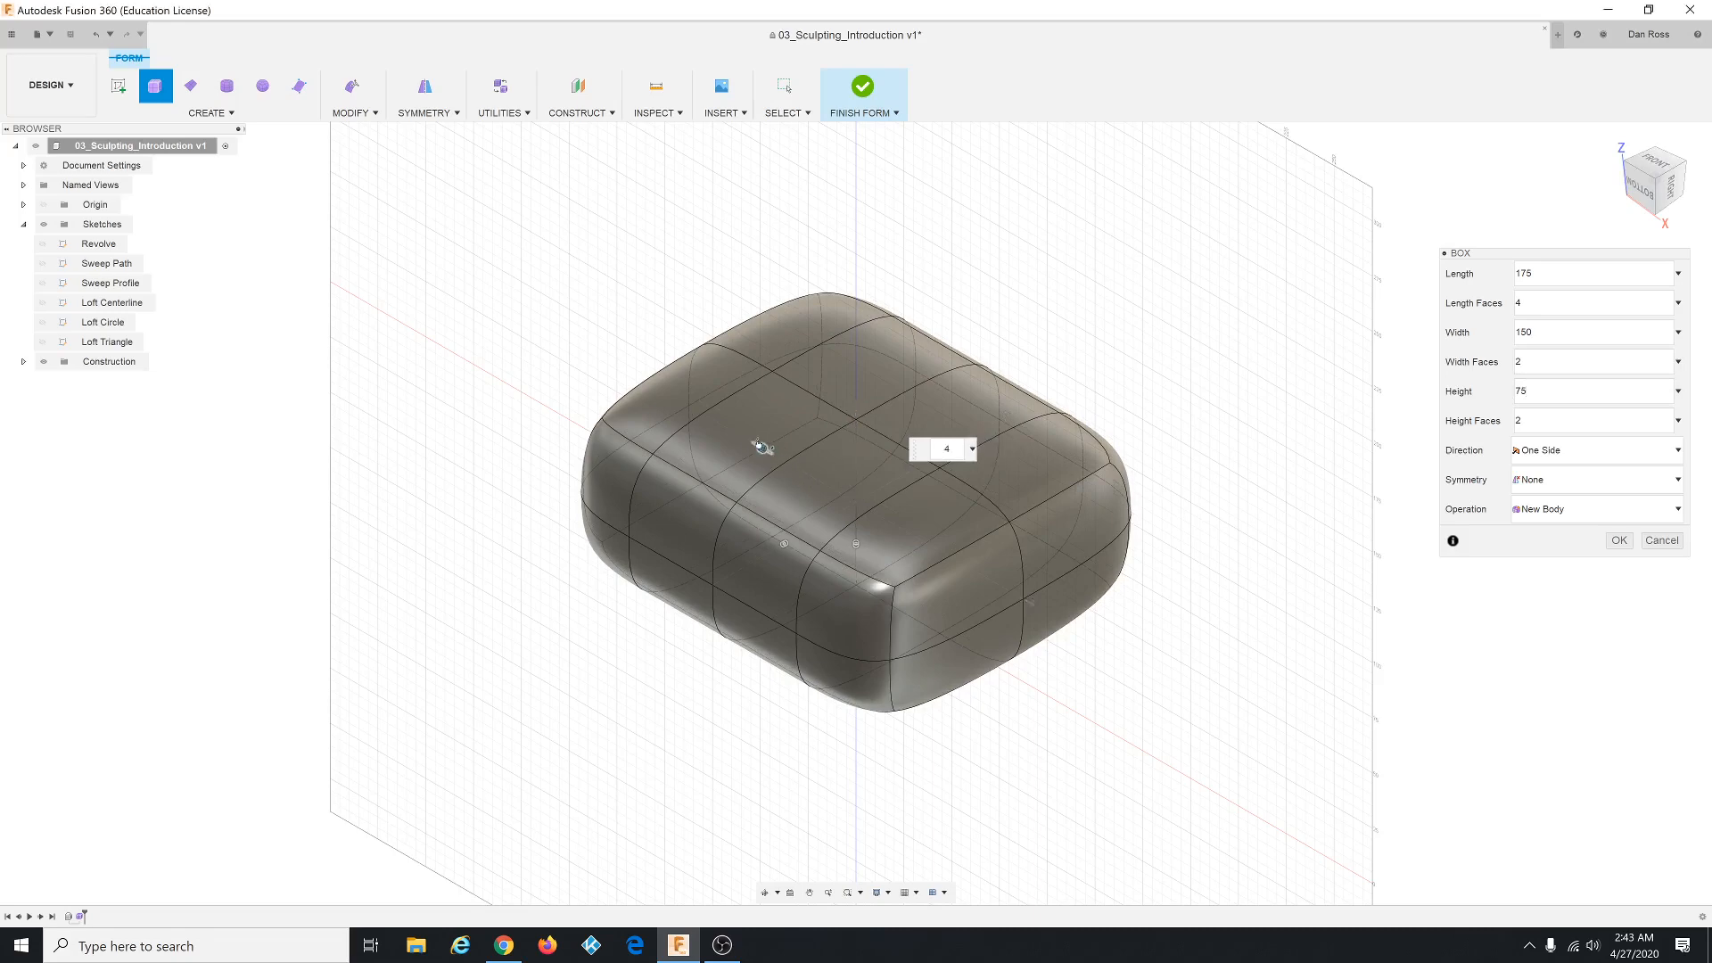
text(1)
drag(707, 416, 735, 387)
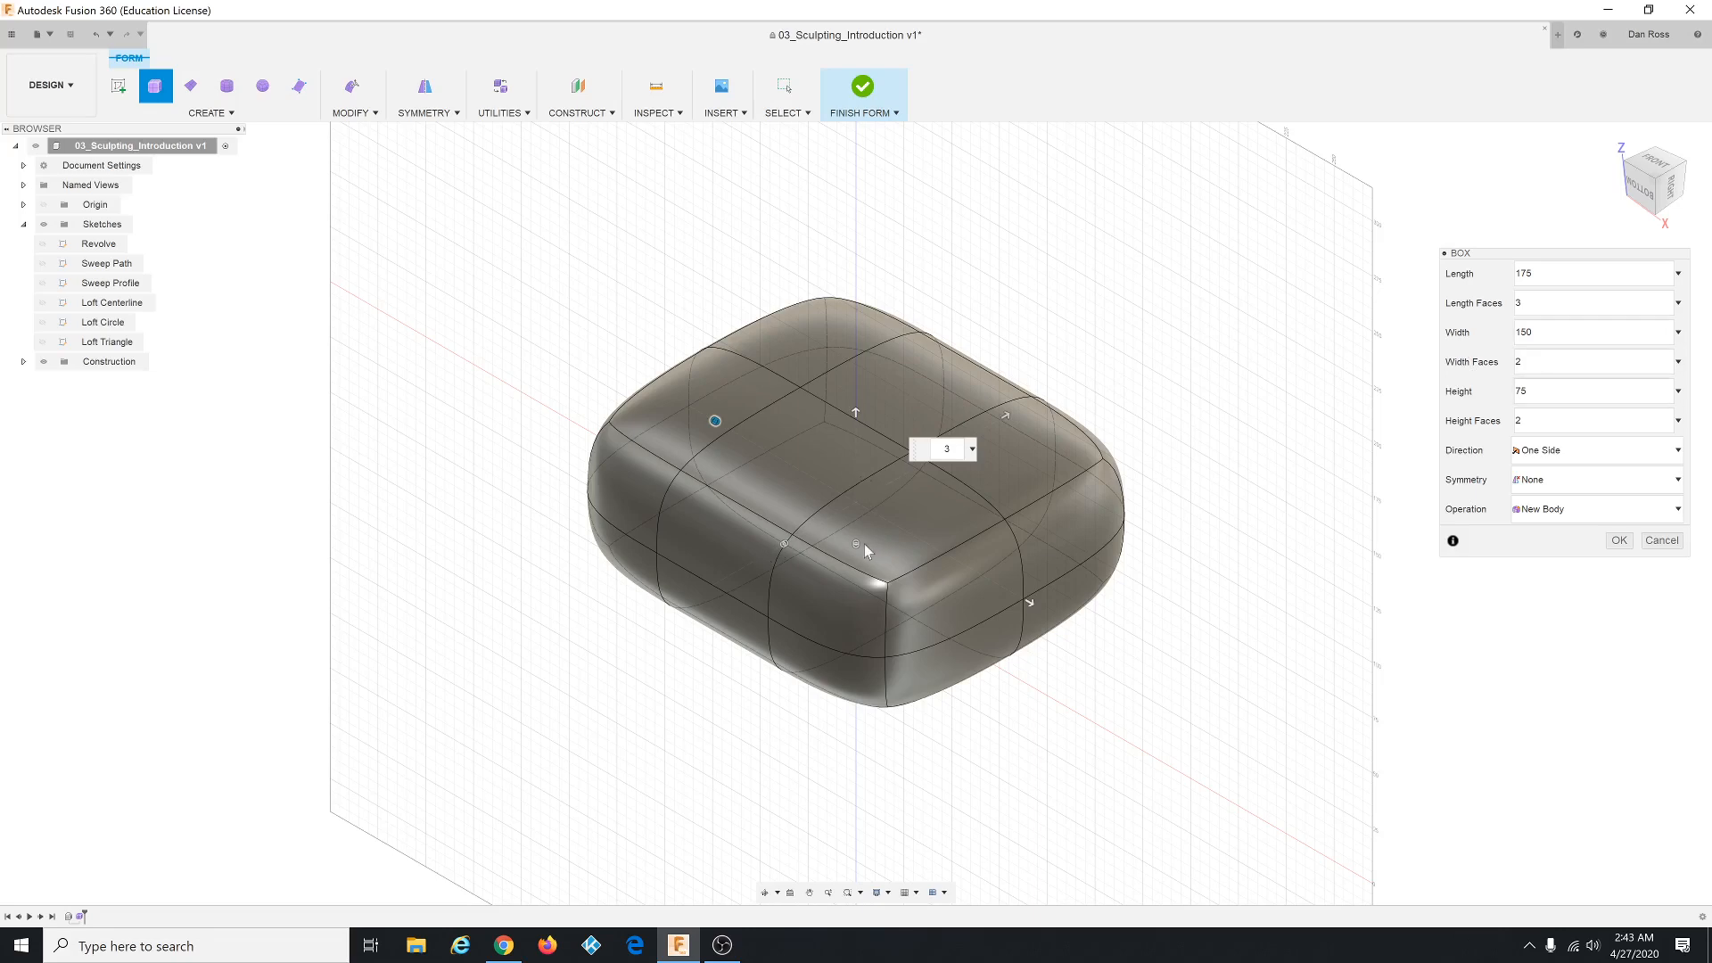
drag(857, 545, 776, 550)
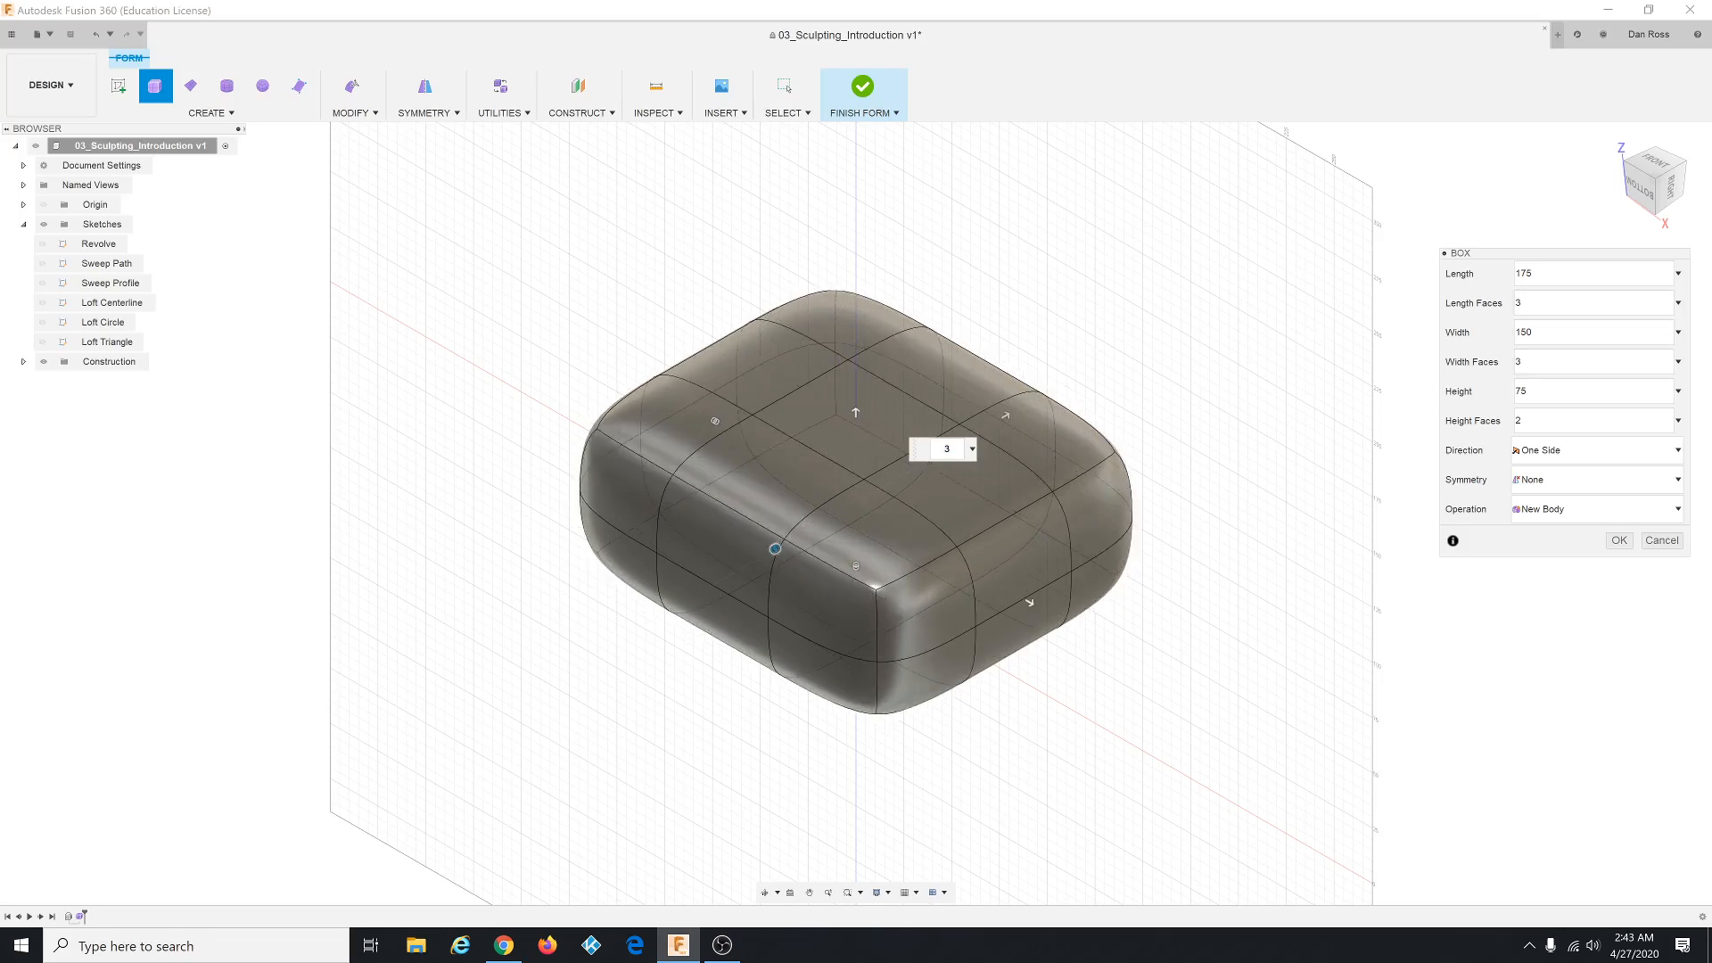
key(alt+Tab)
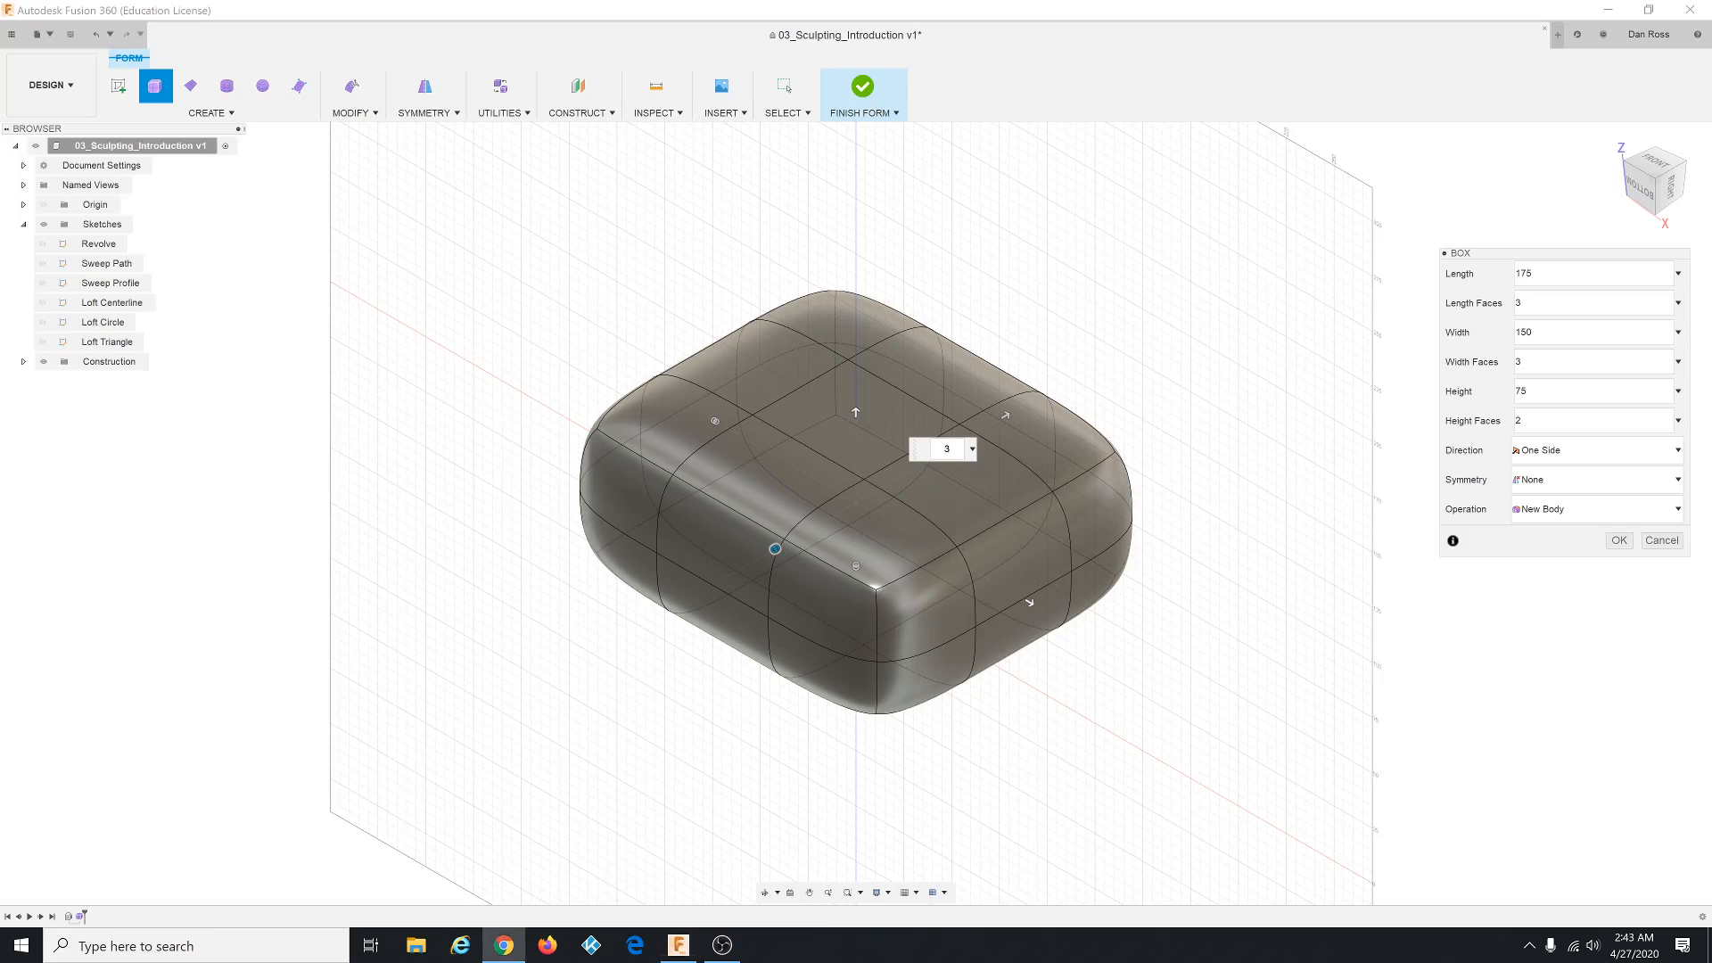
click(1619, 541)
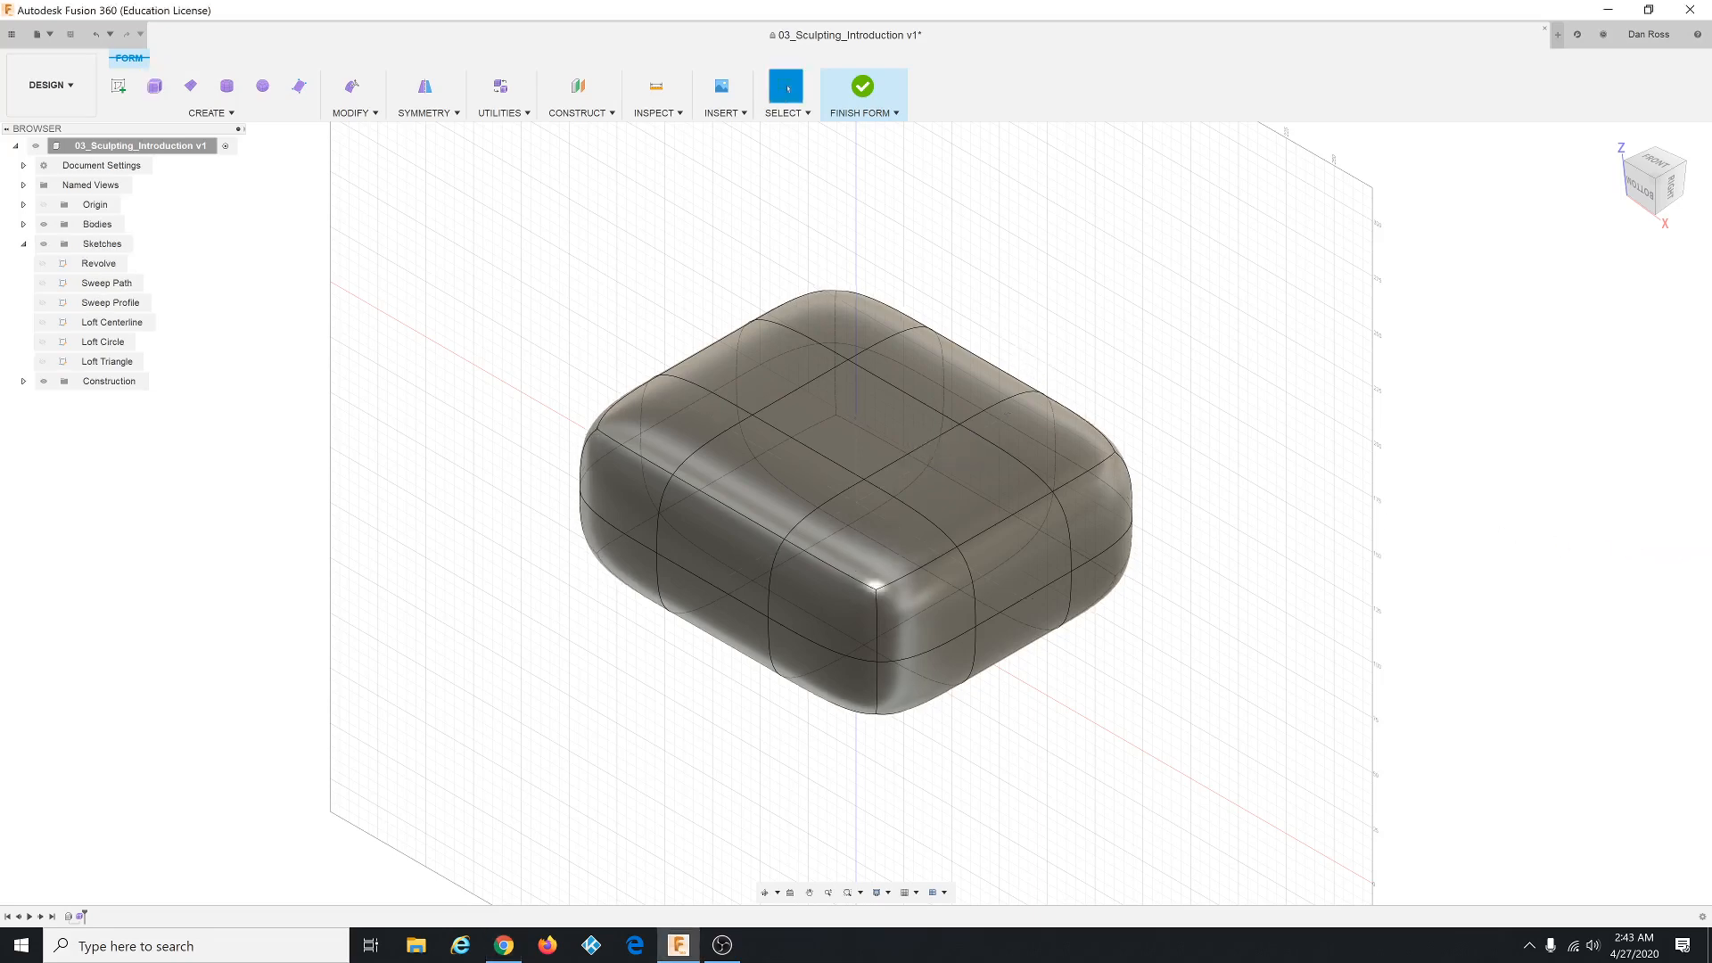
key(alt+Tab)
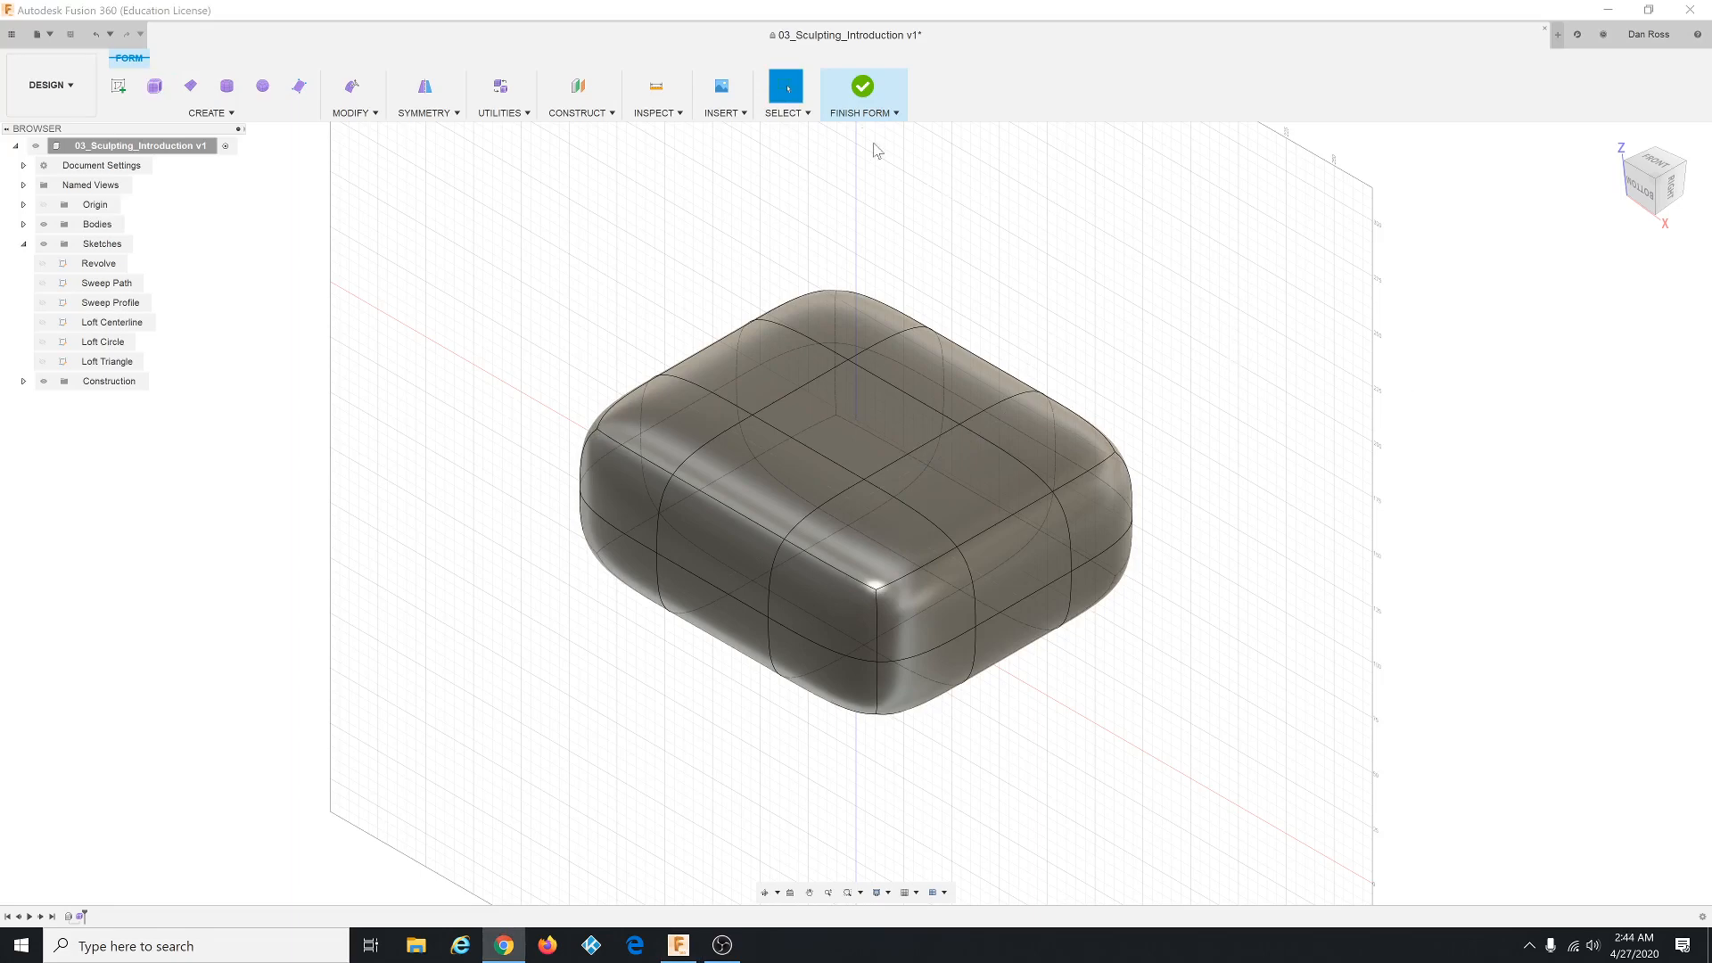
click(863, 93)
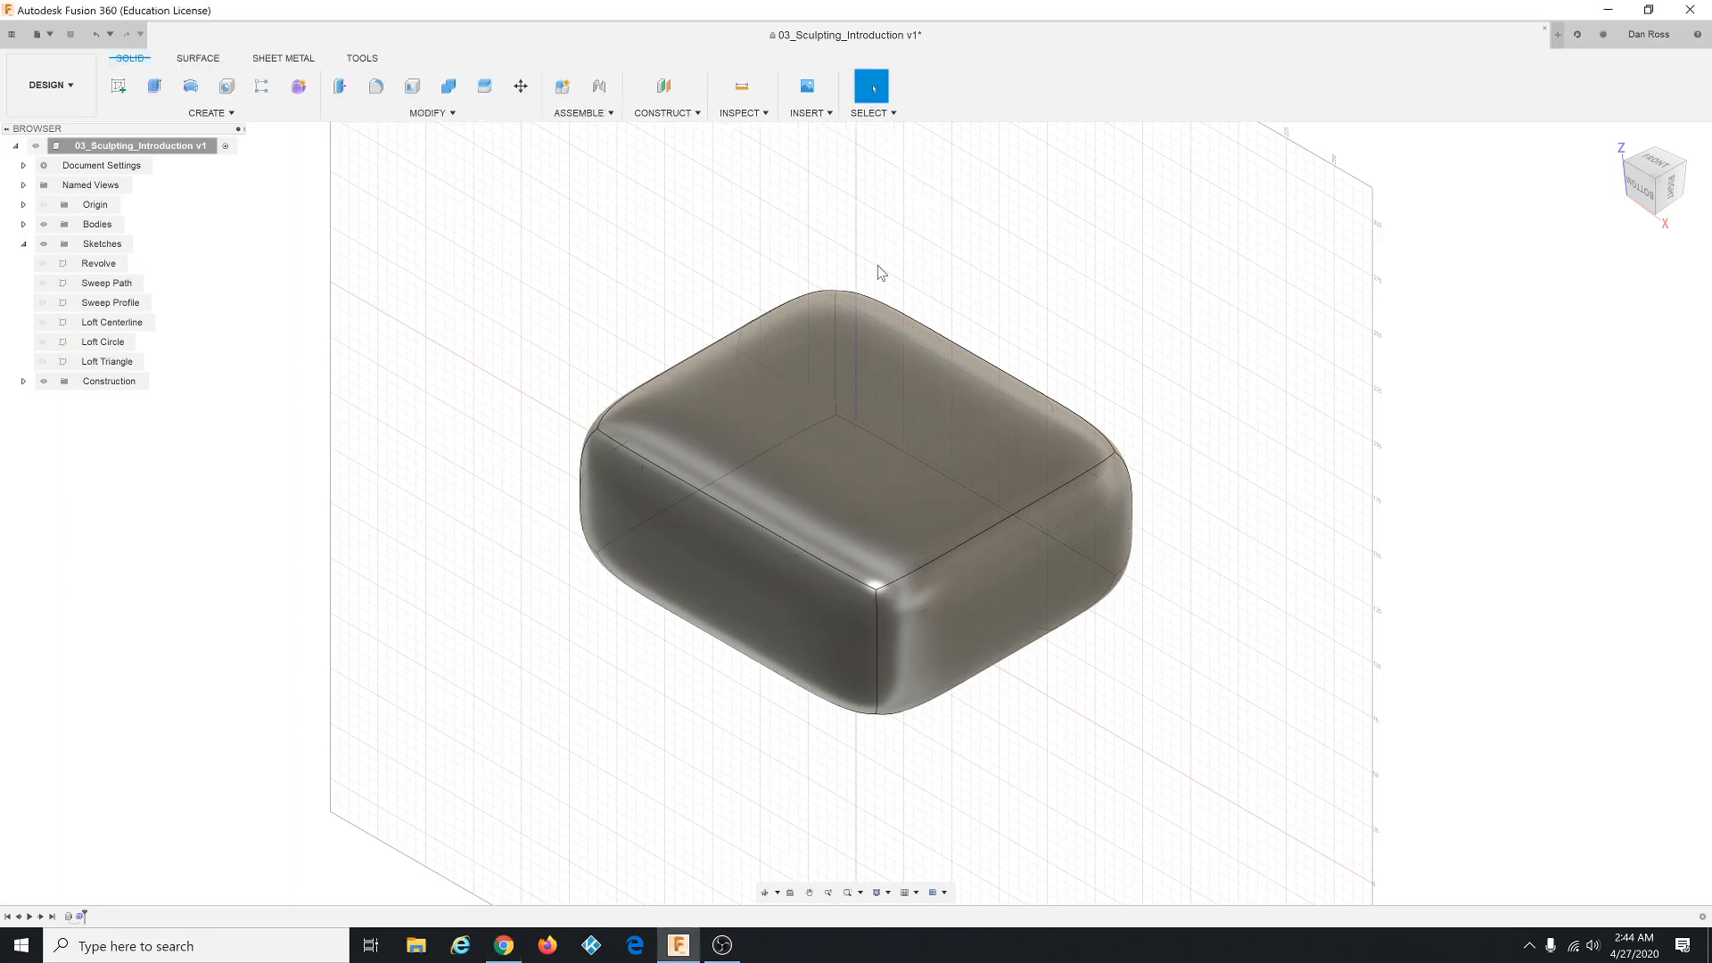
Hide the box body and show the Revolve sketch in the home view.
click(23, 224)
click(41, 243)
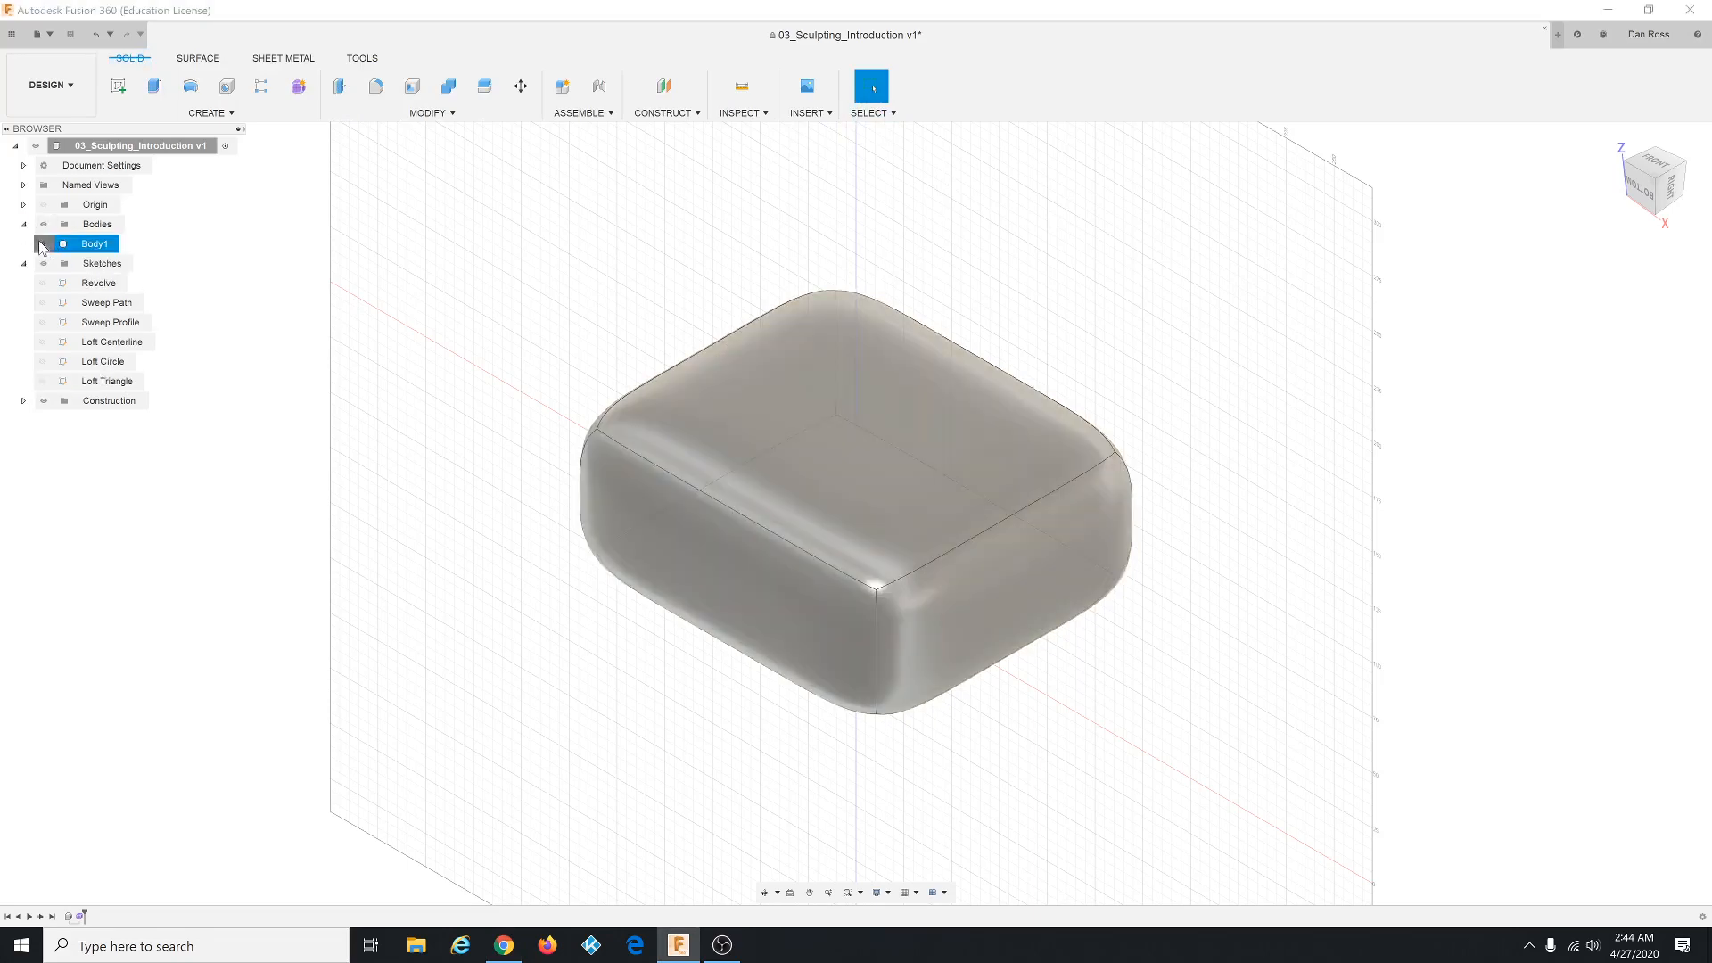
click(42, 243)
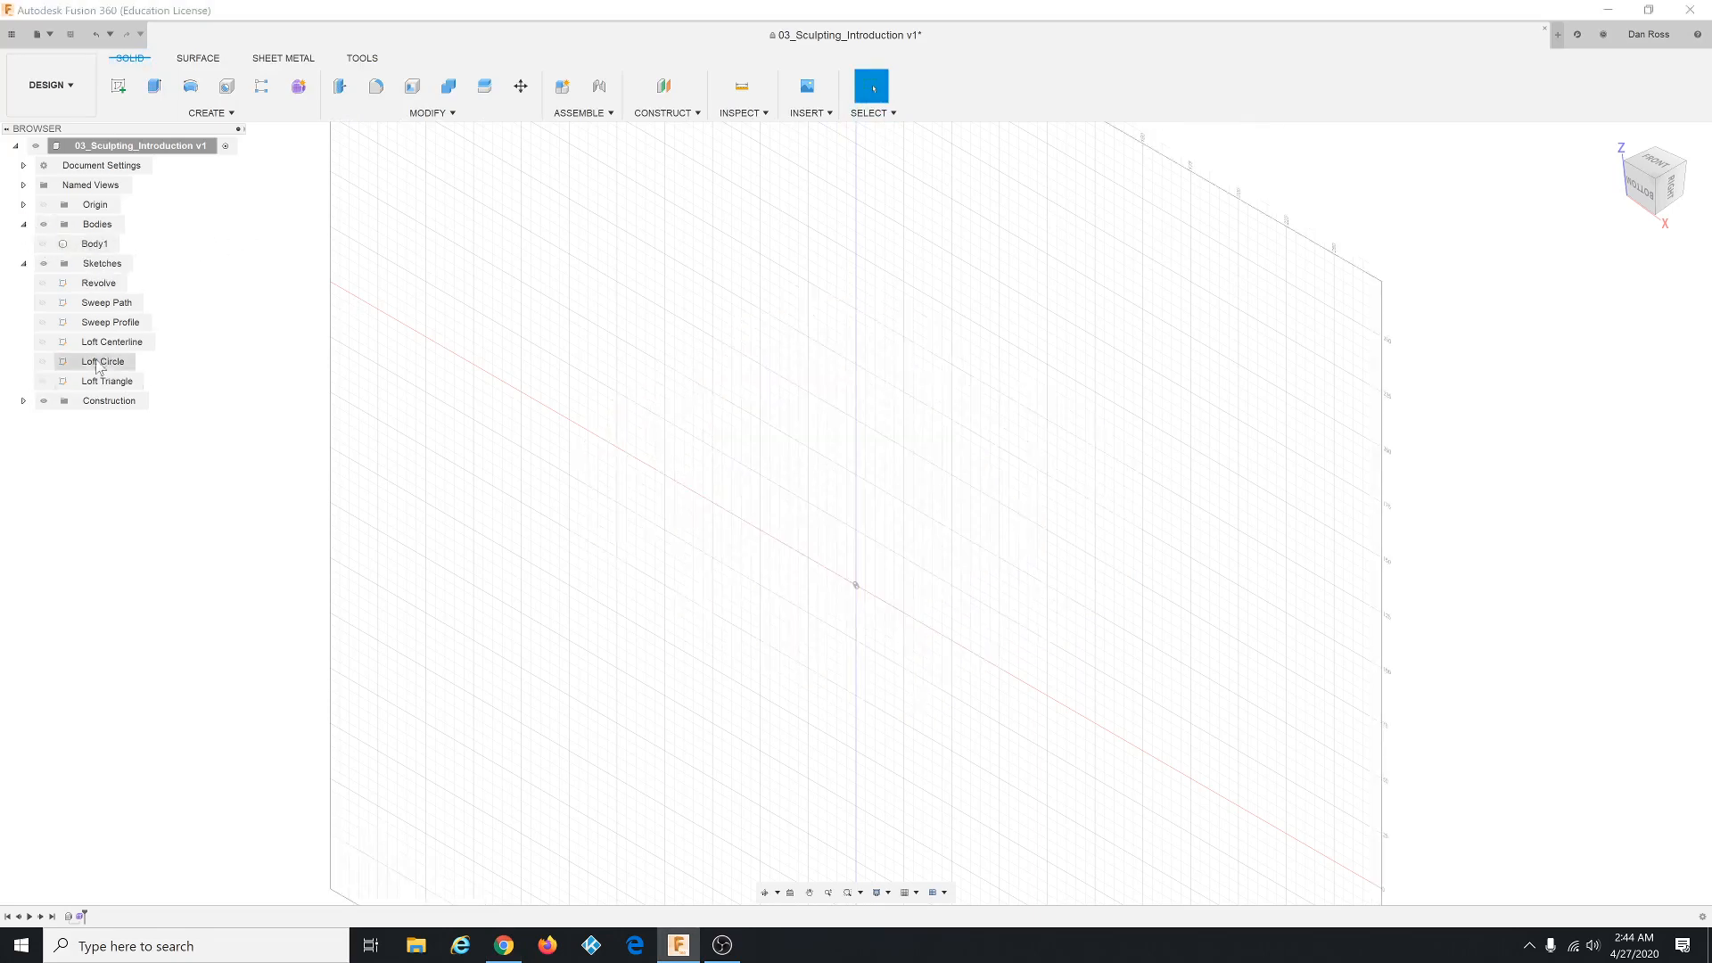
click(42, 283)
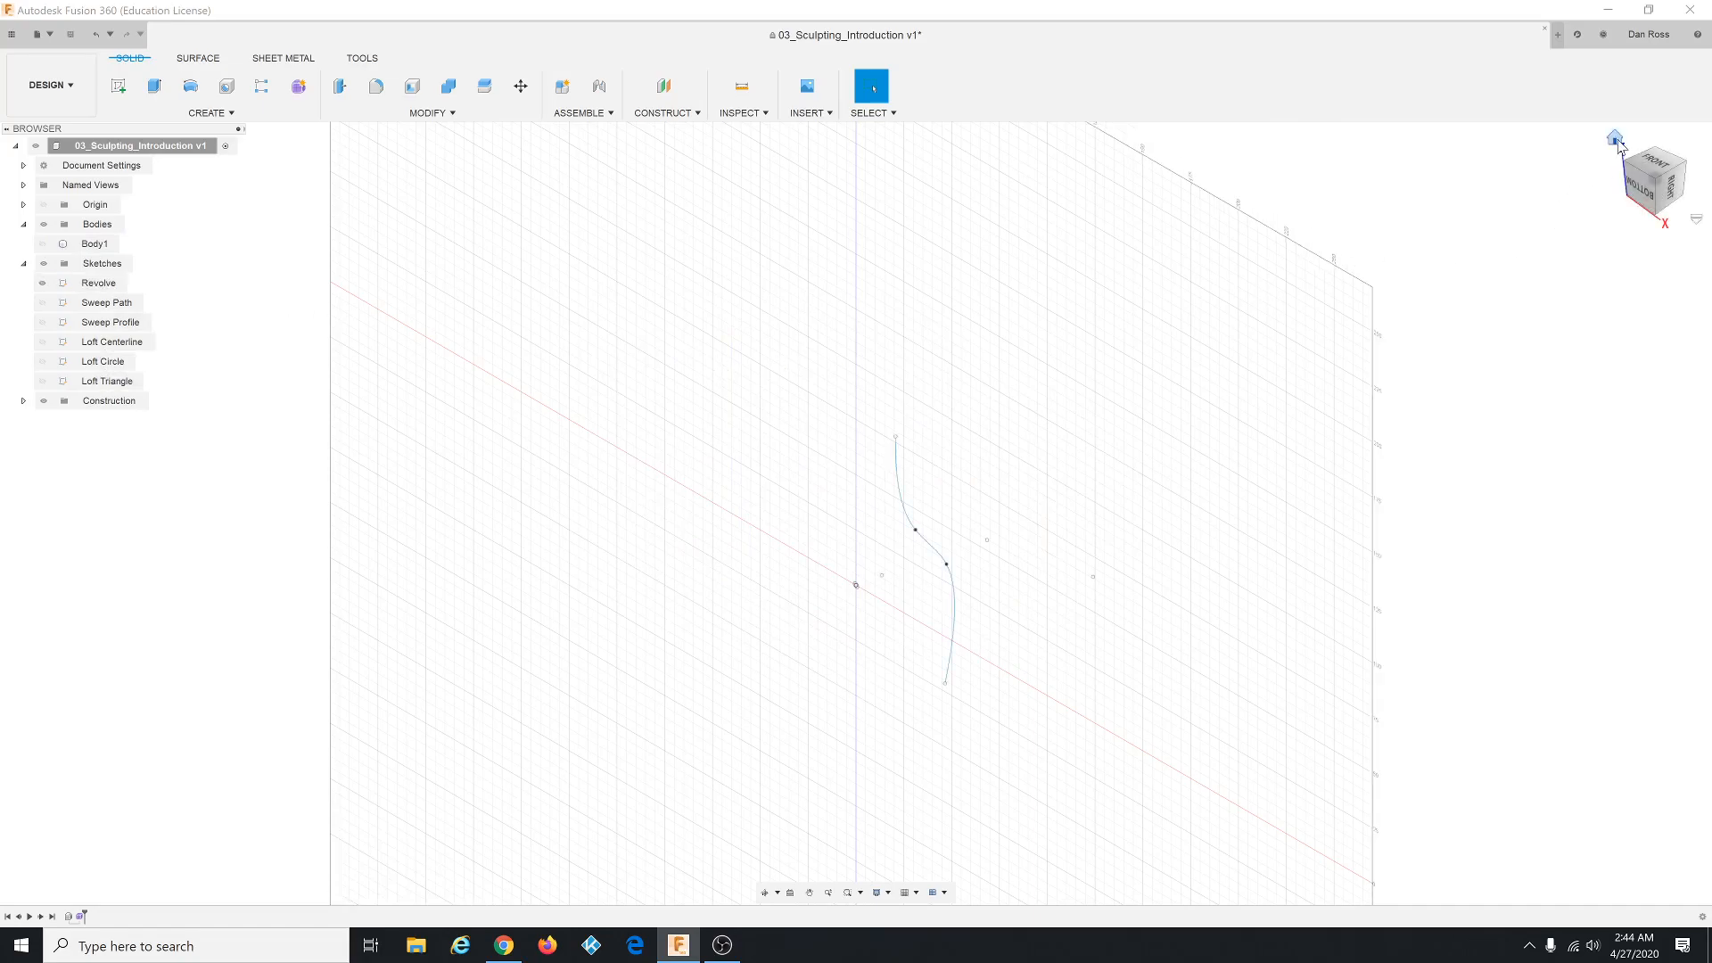
click(1615, 139)
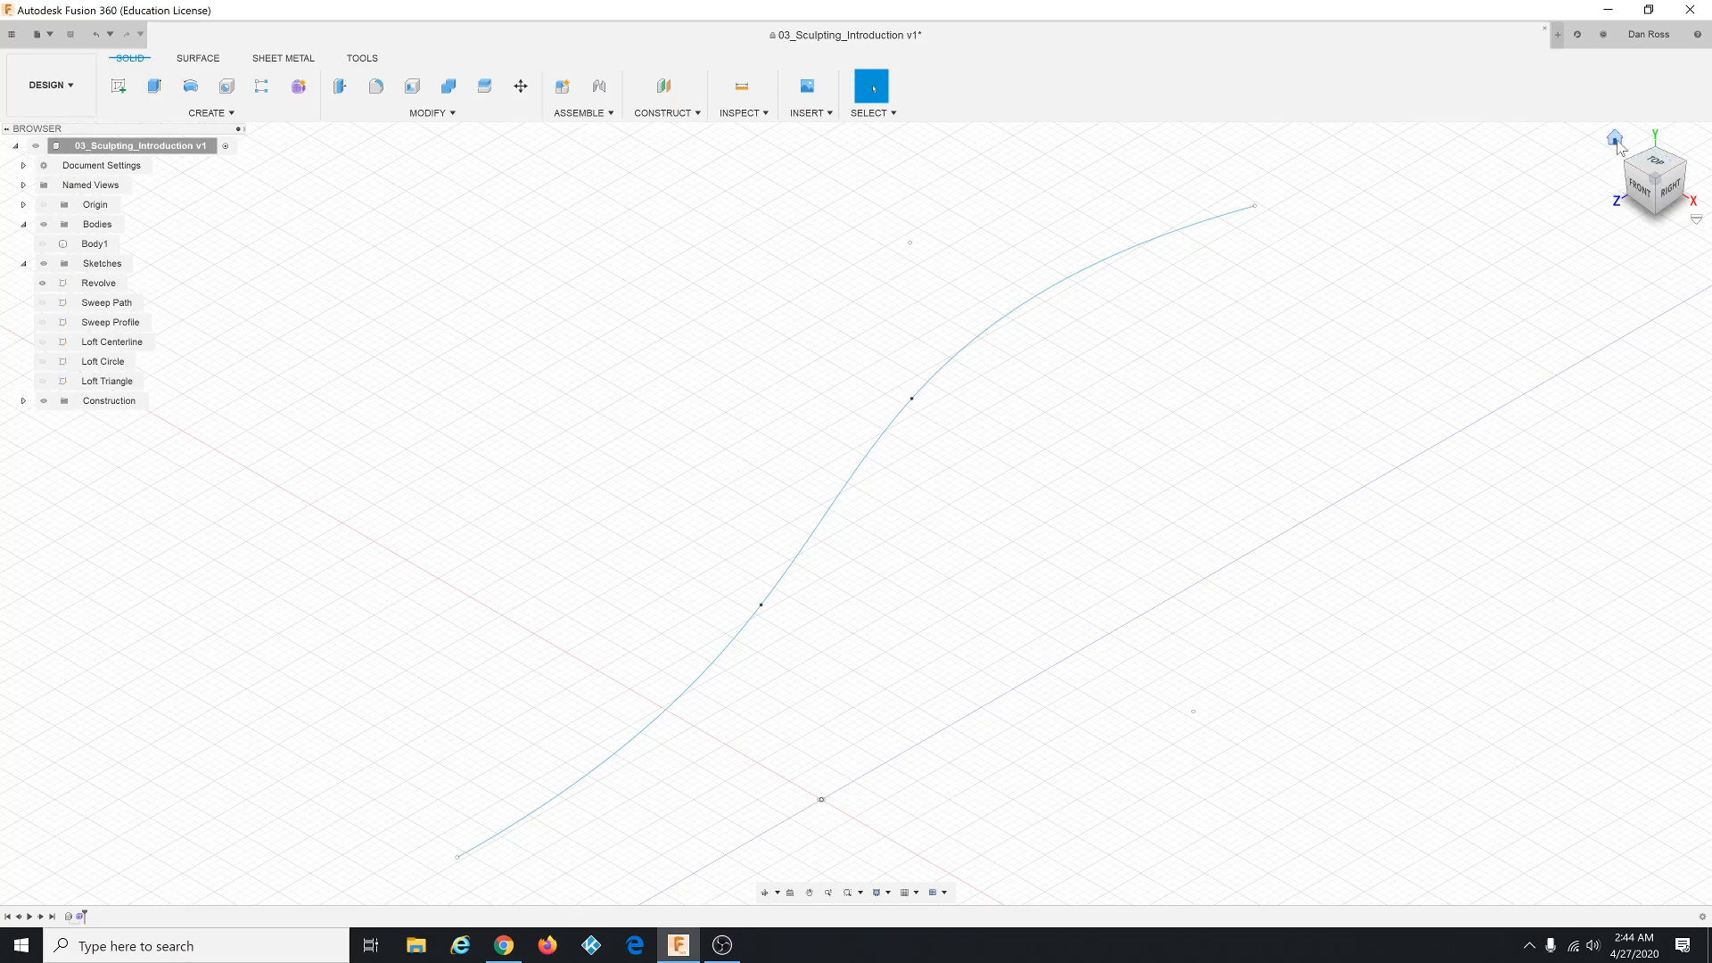
scroll(787, 510, down, 3)
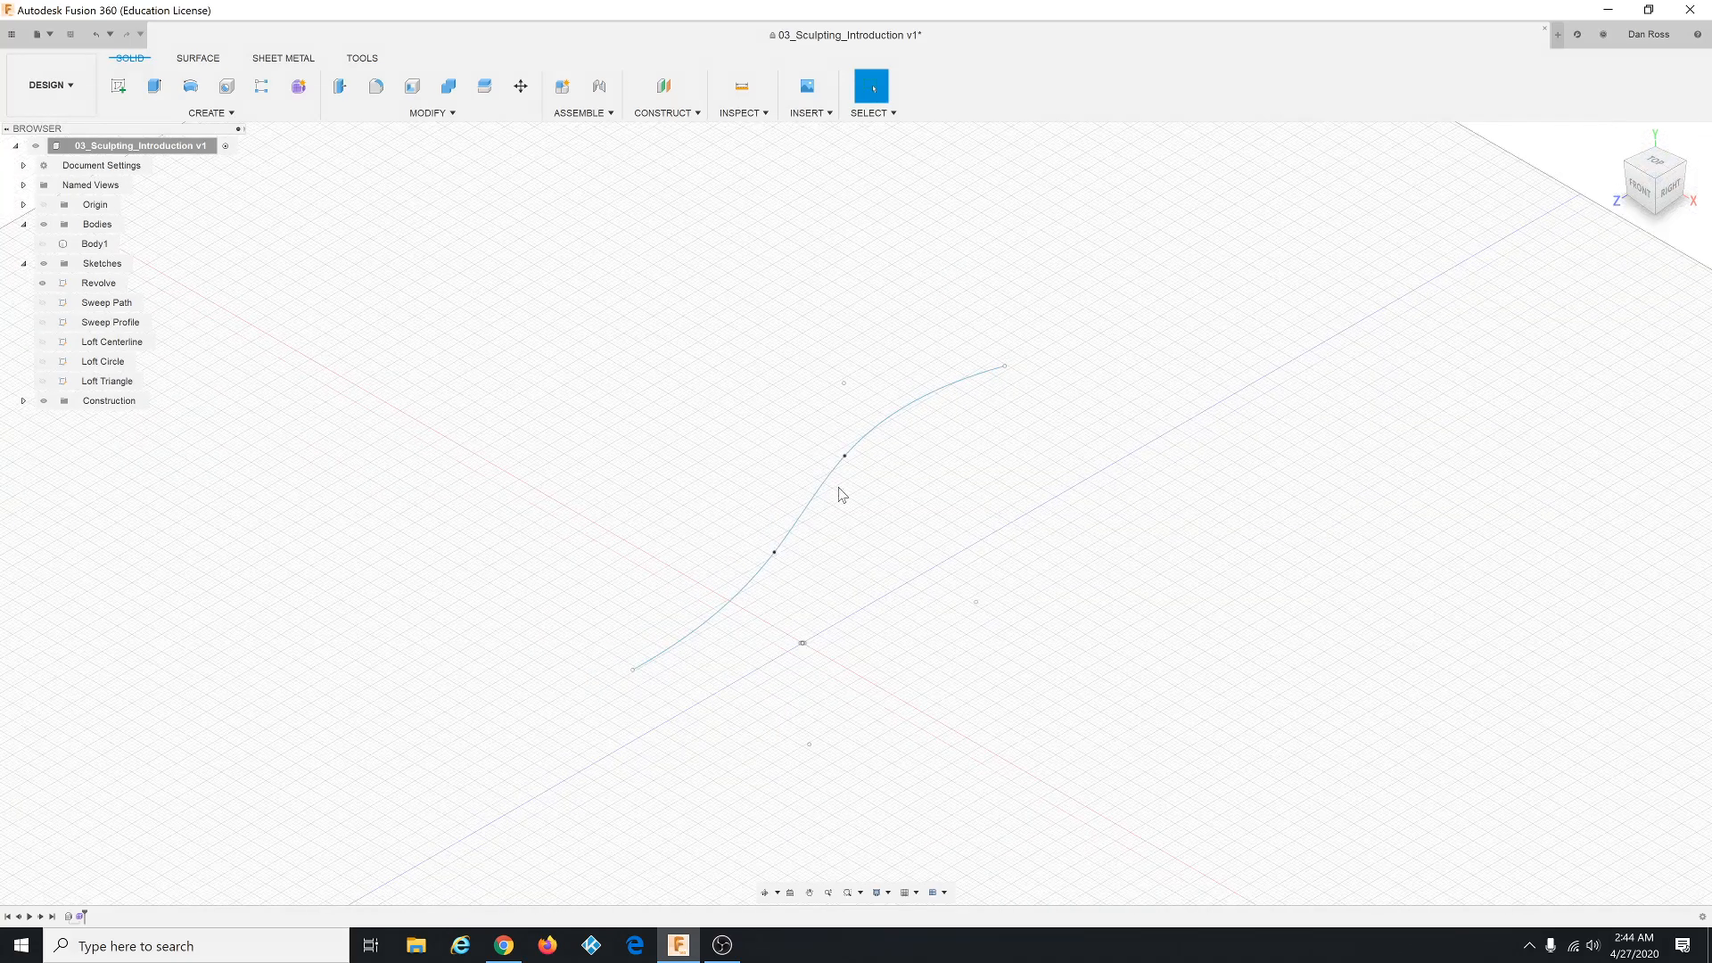
Create a new form feature and revolve the S-shaped sketch spline about the Z axis.
click(300, 86)
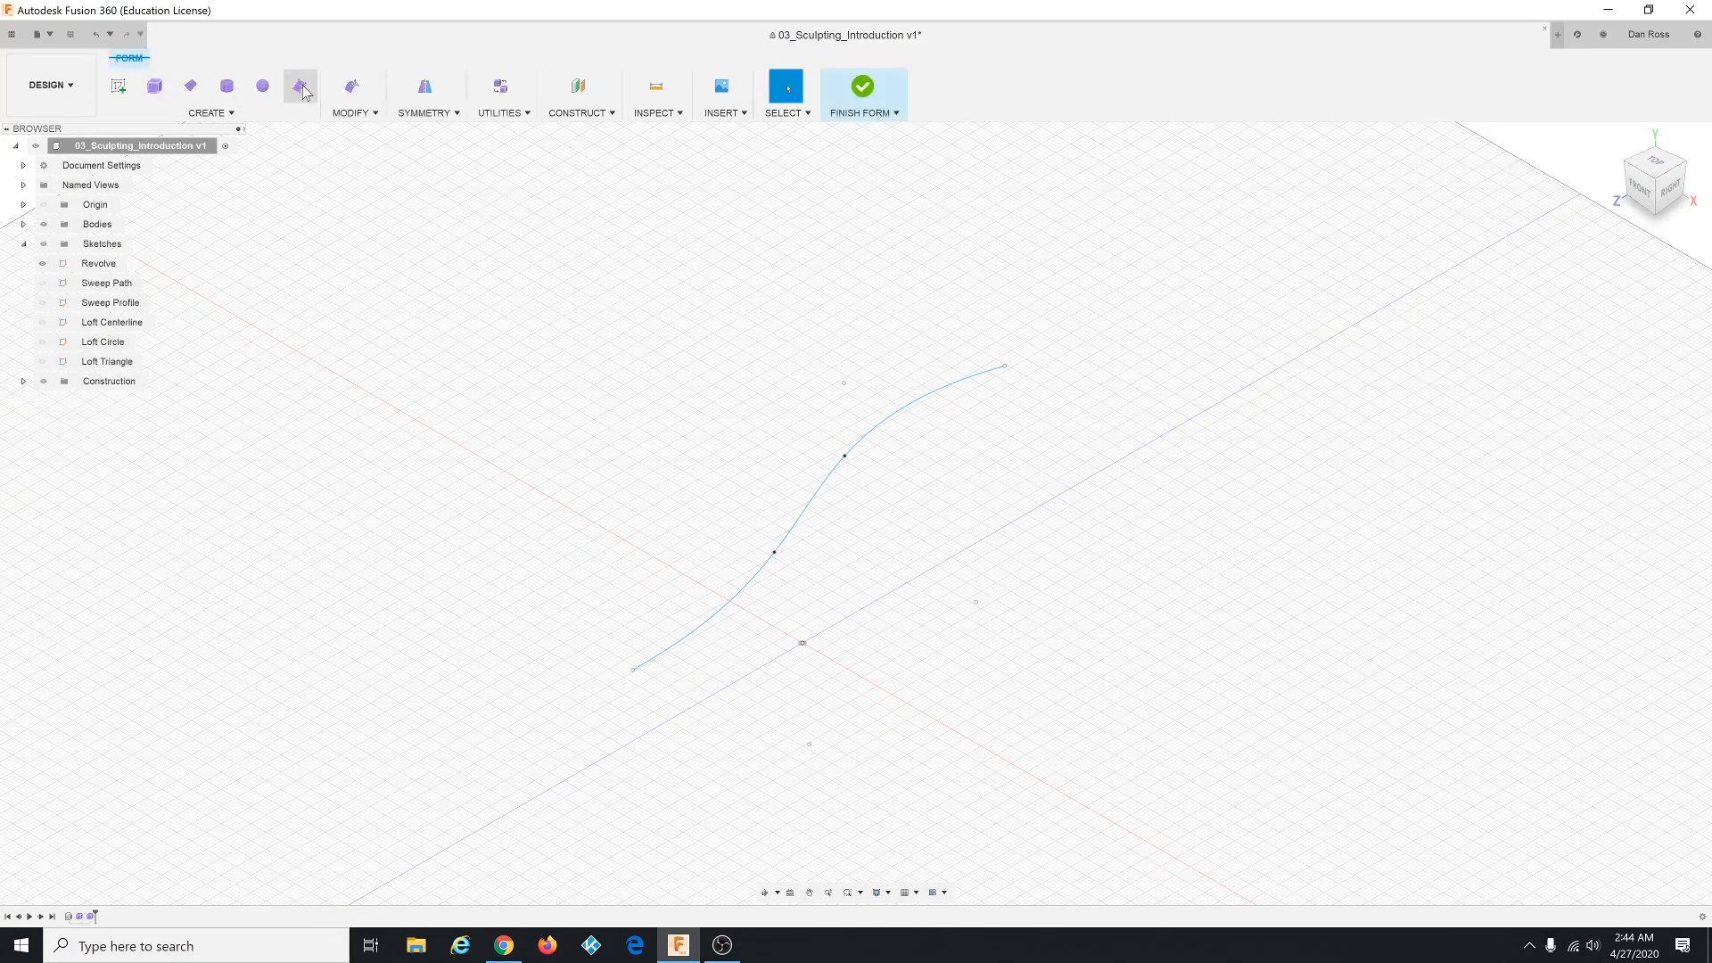
click(234, 113)
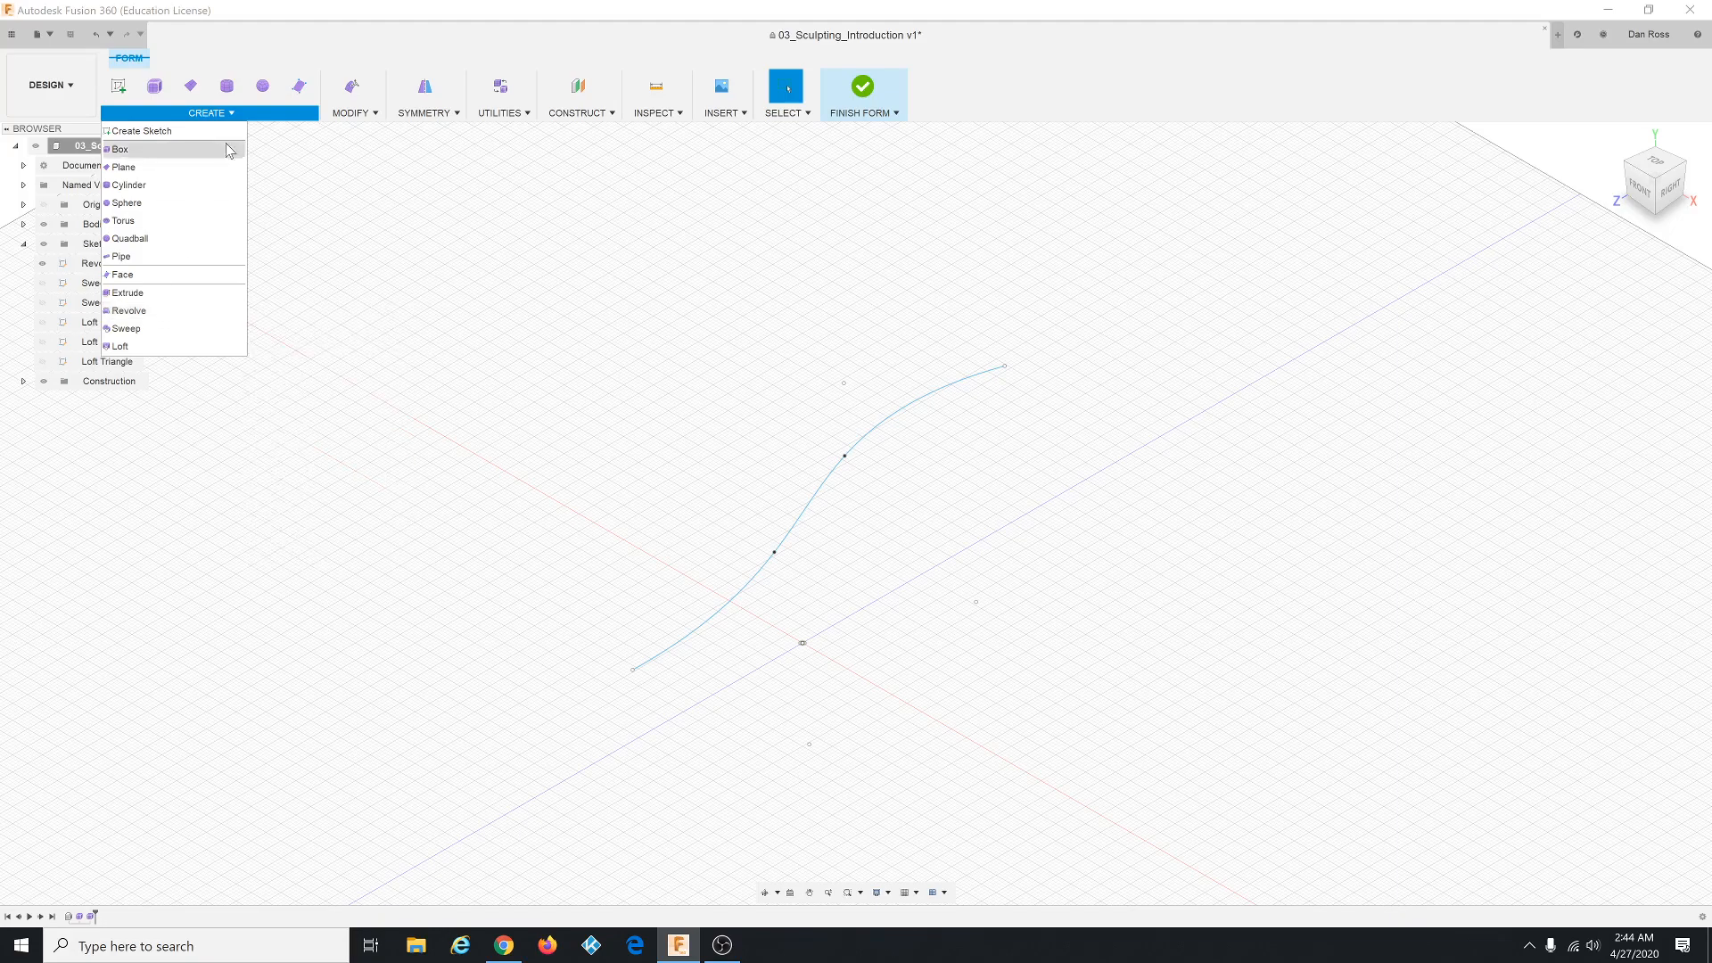
click(152, 312)
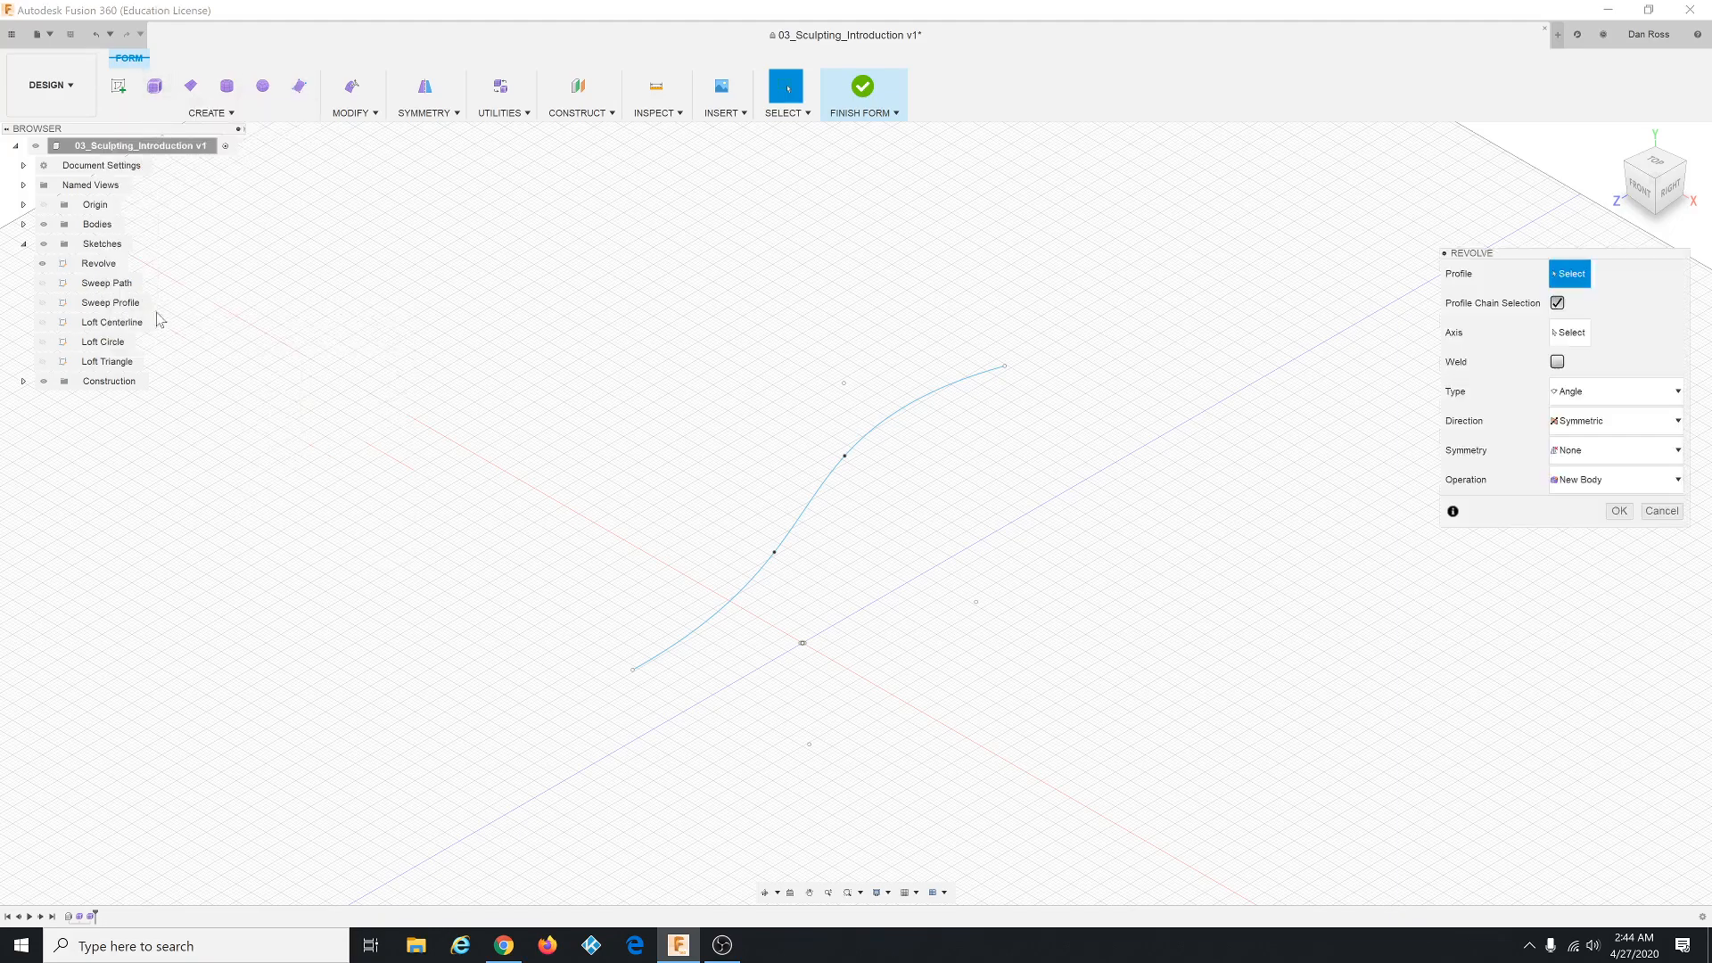
click(813, 501)
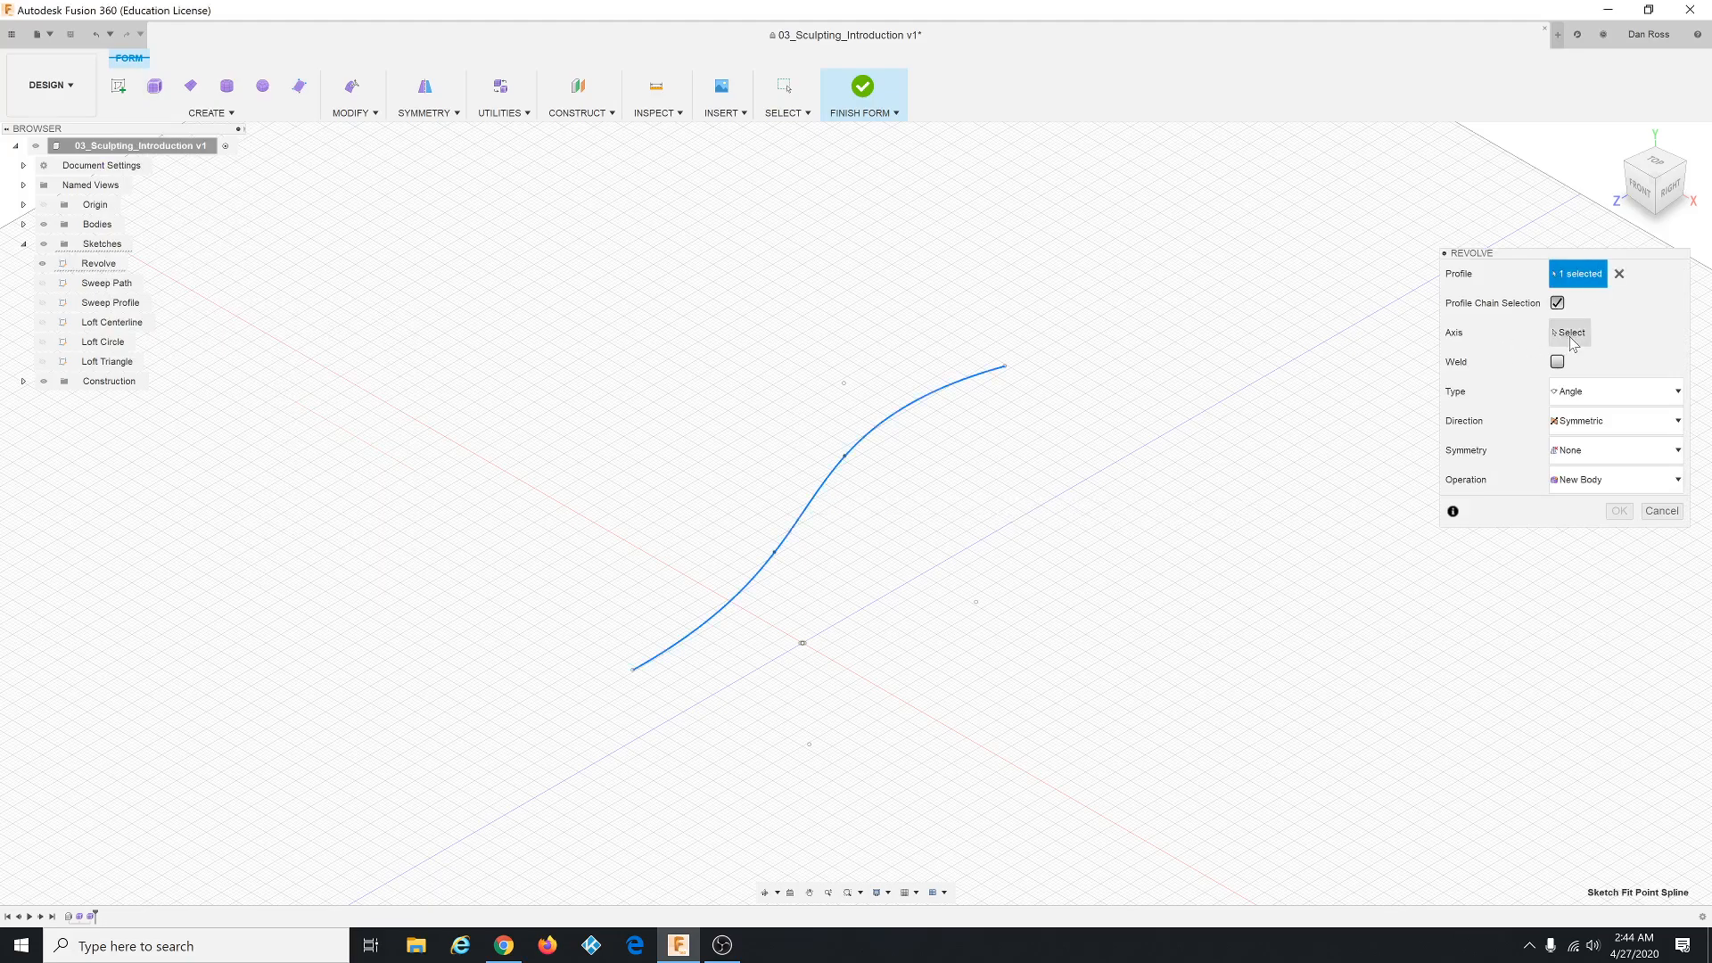
click(1570, 335)
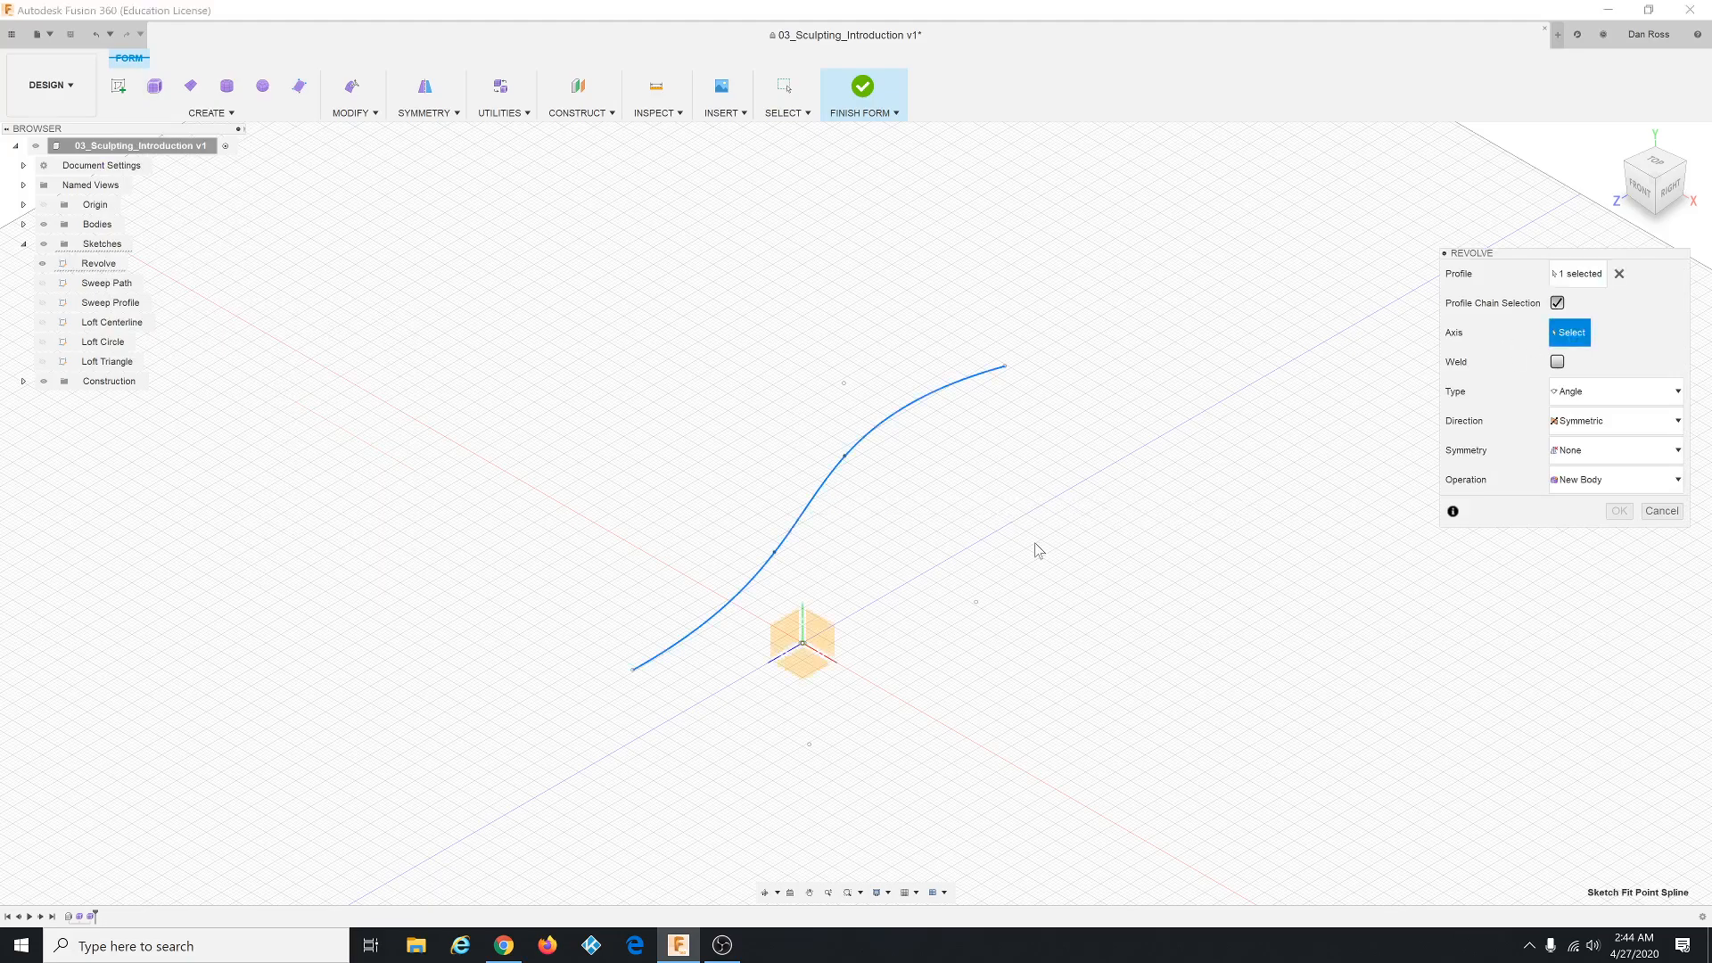
click(782, 659)
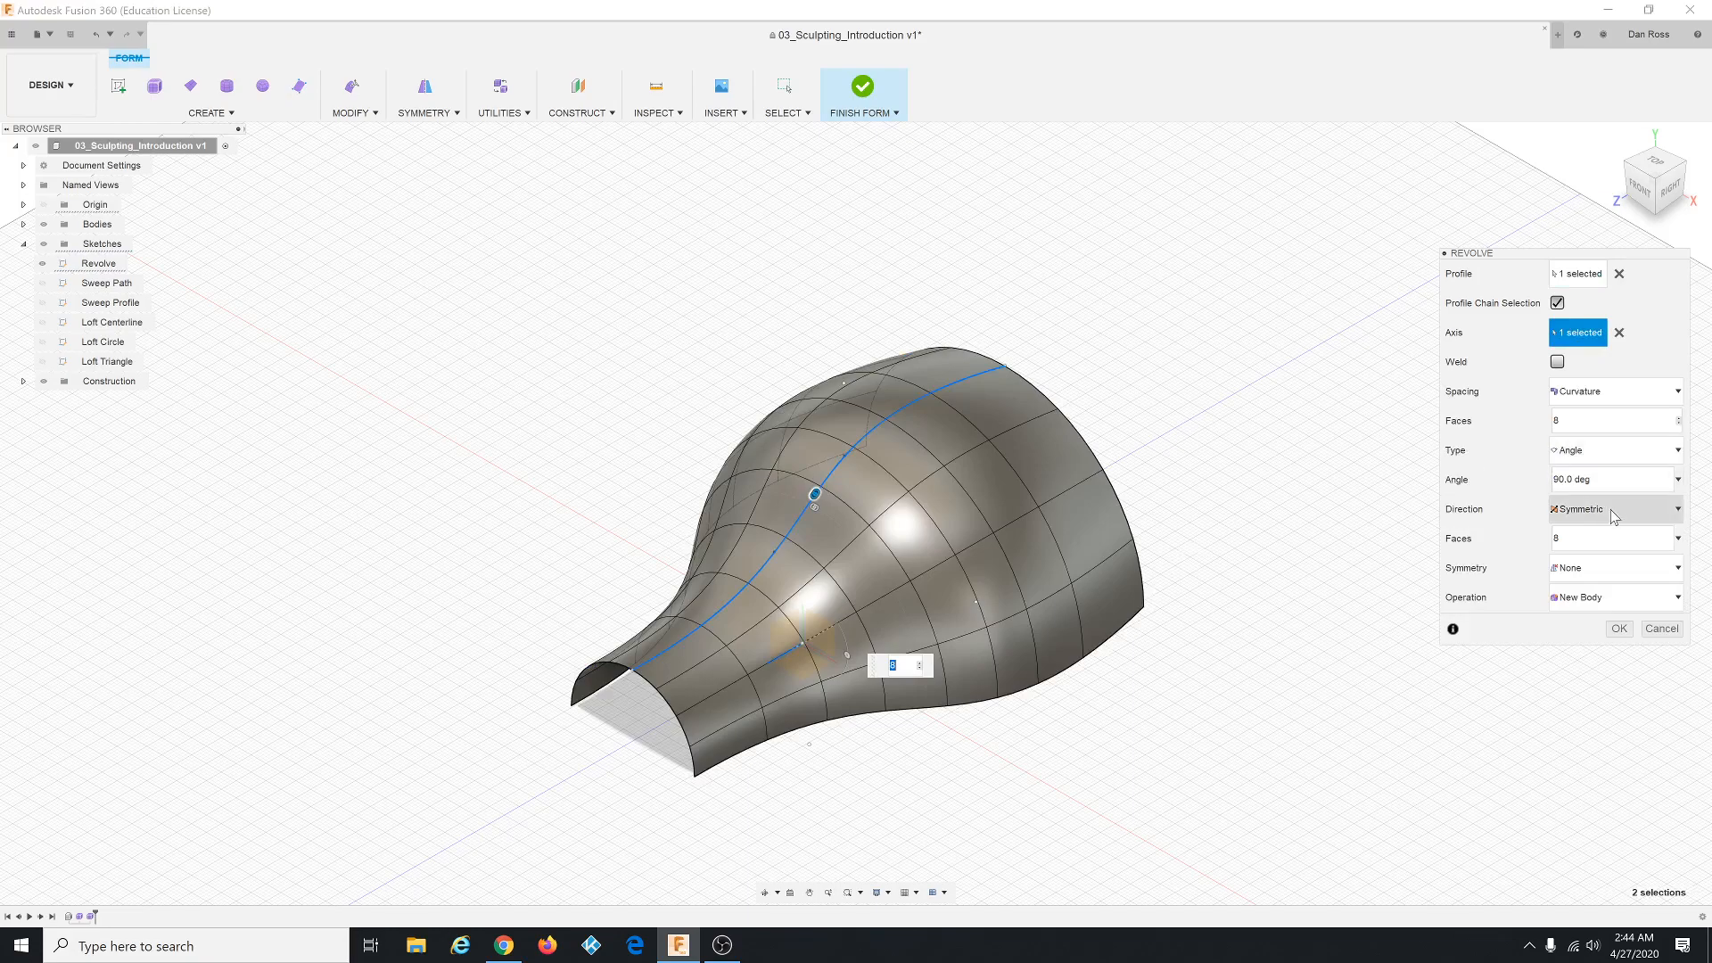
Try the Full revolve type, return to the Angle type and set a symmetric angle of 45 degrees.
click(1607, 452)
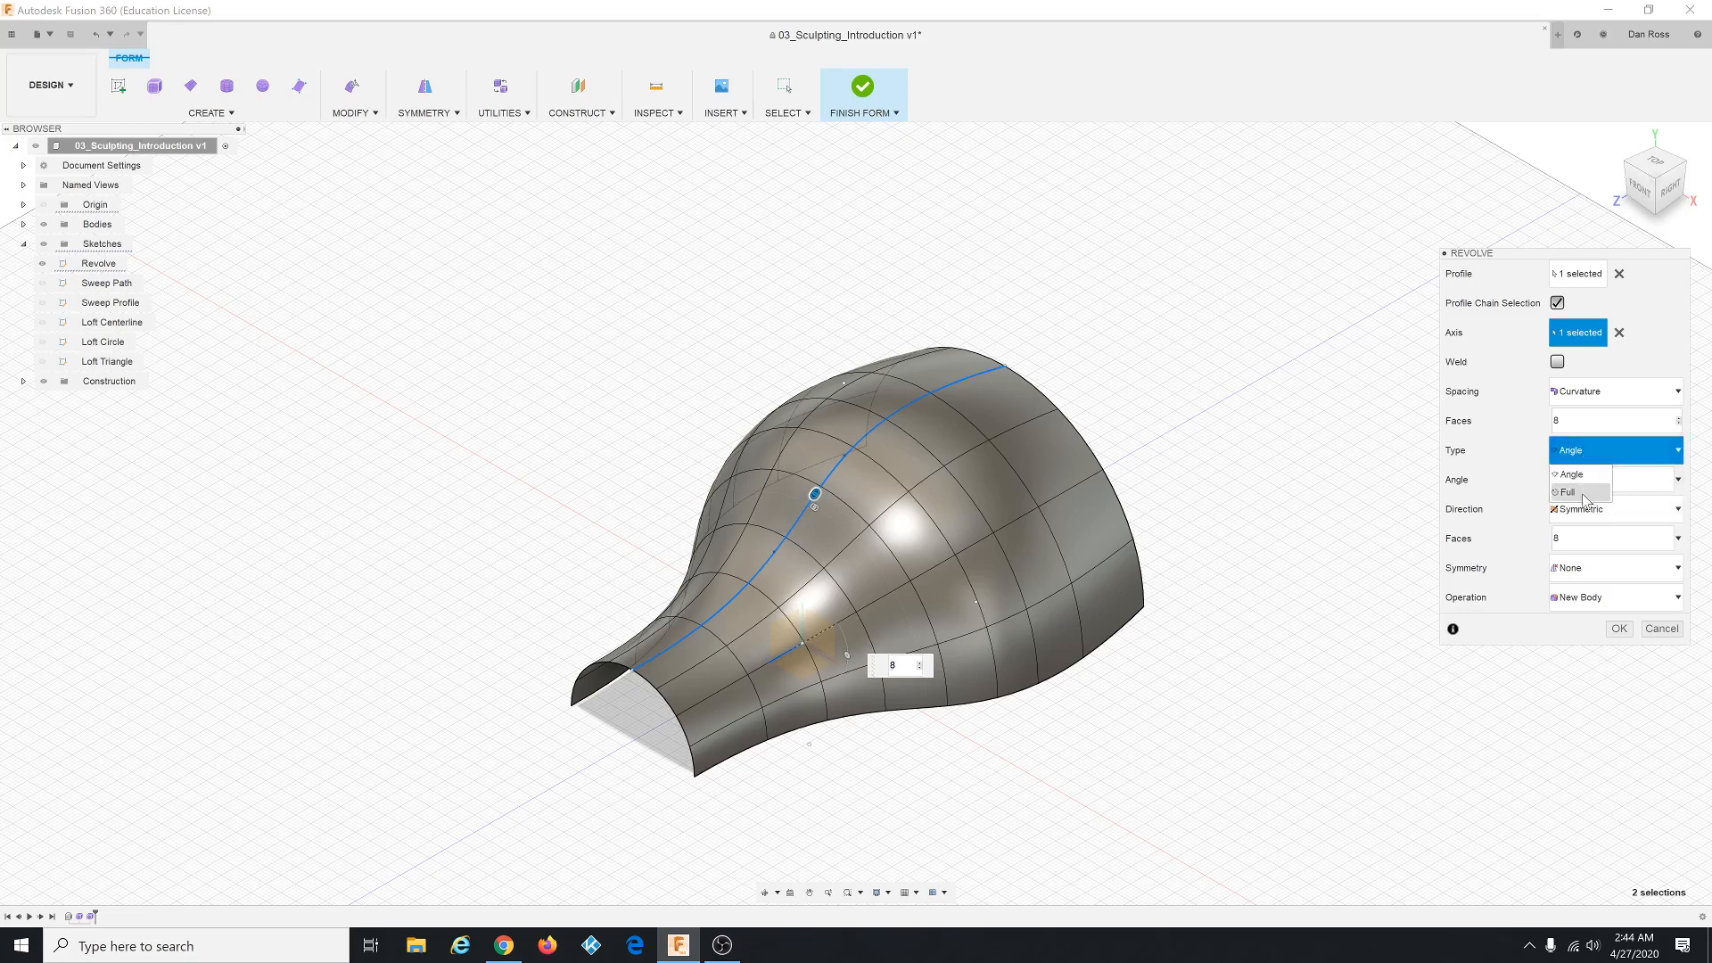
click(1578, 492)
click(1591, 452)
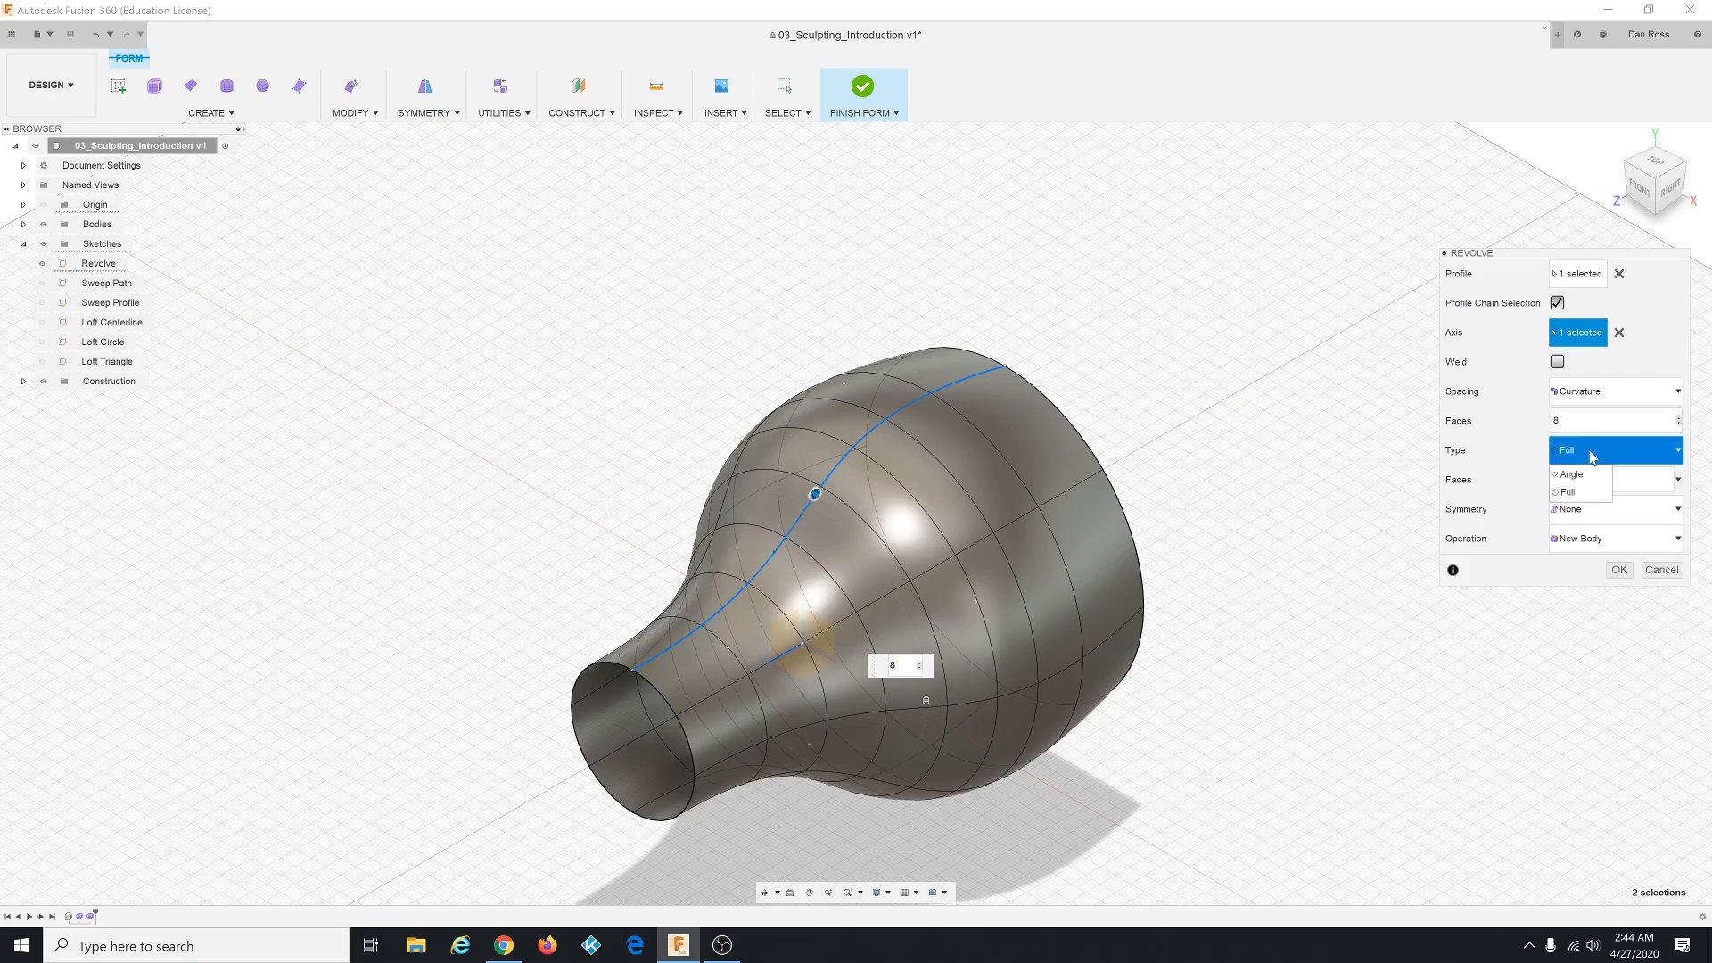
click(1590, 477)
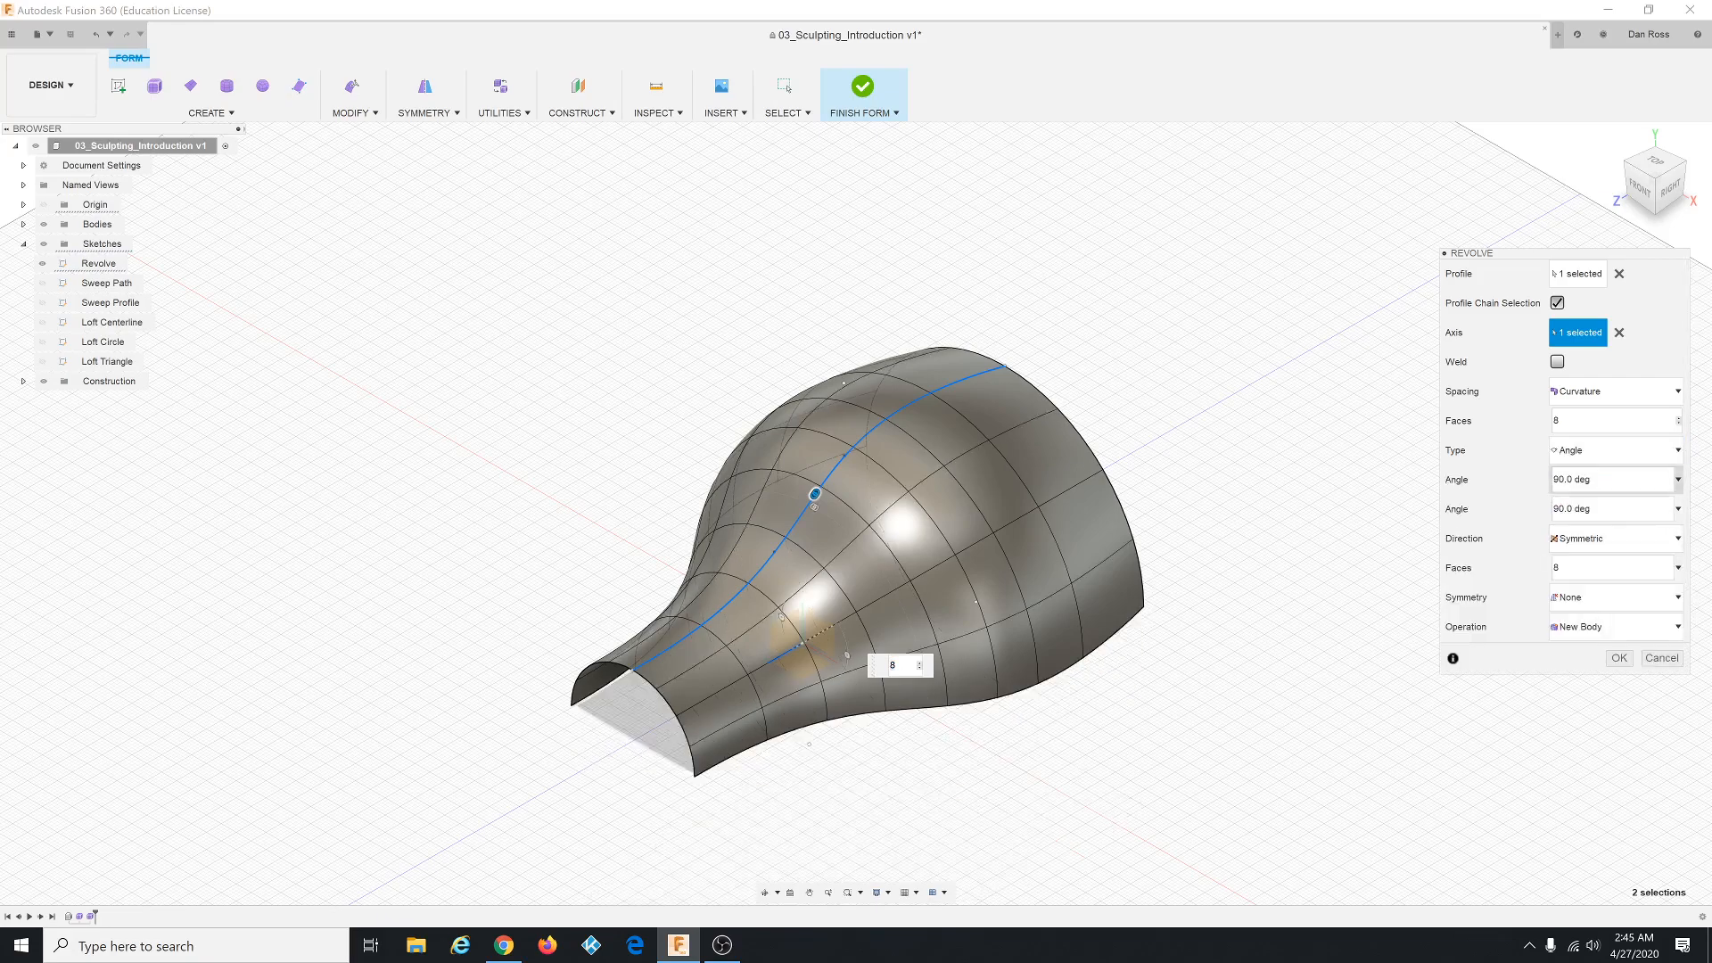
click(1596, 479)
text(45)
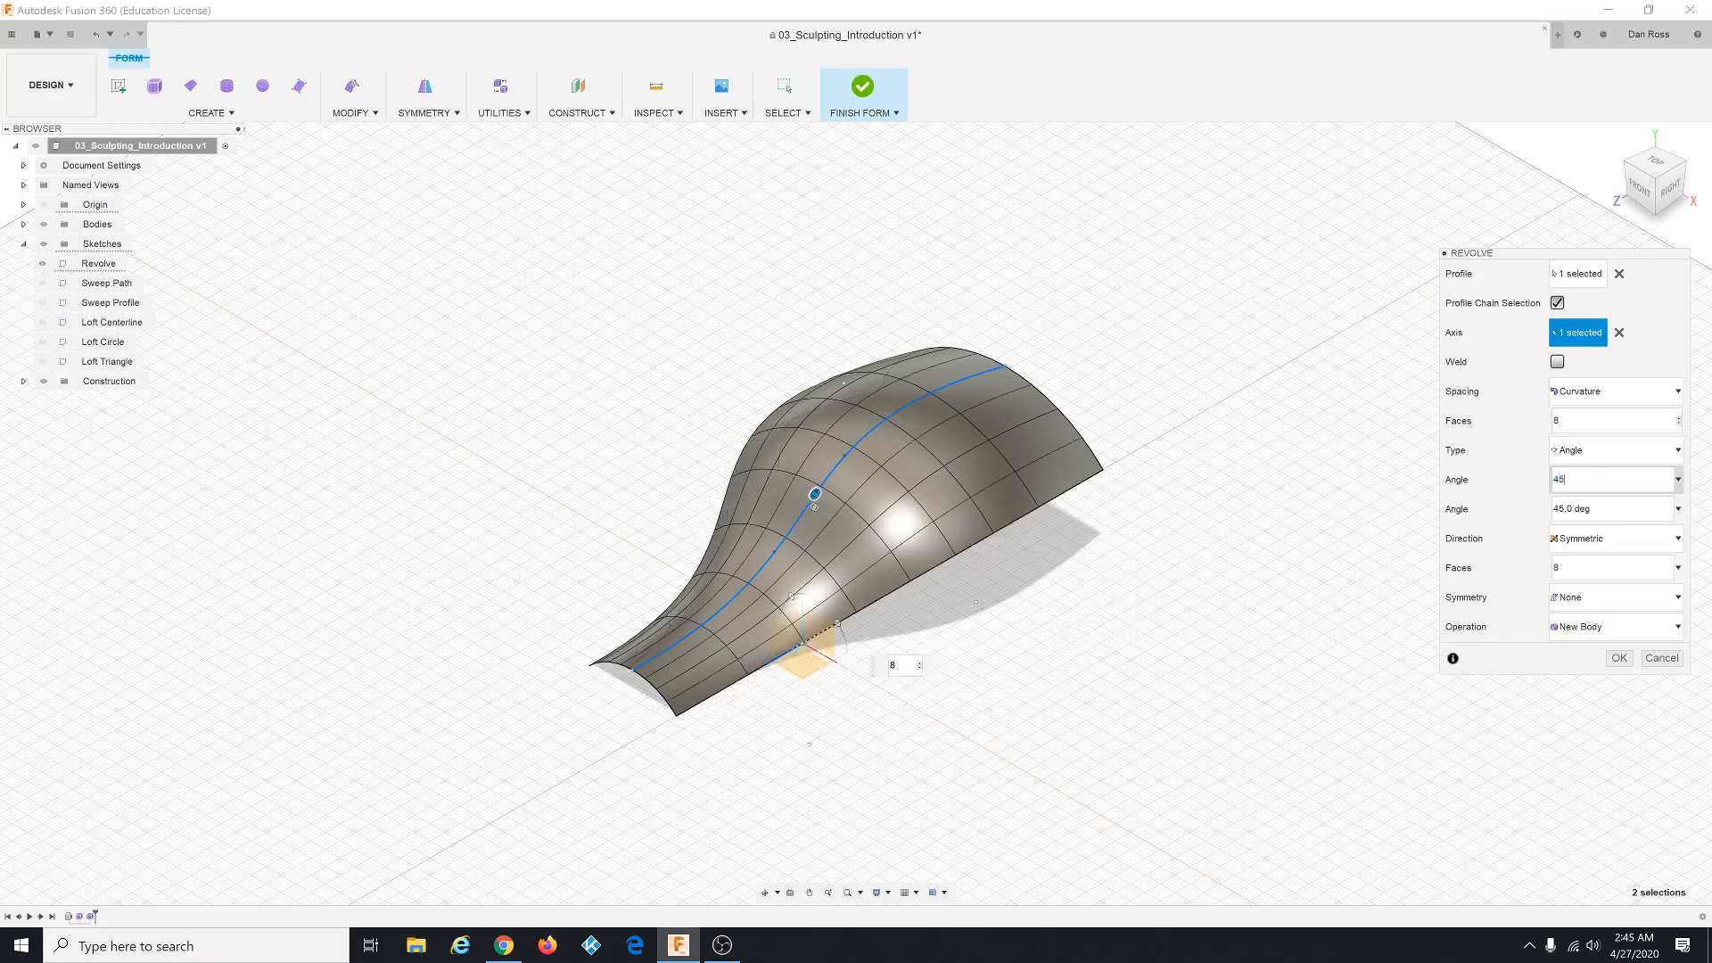
Set the revolve direction to Two Side with both angles at 90 degrees, accept it and finish the form.
click(1616, 539)
click(1579, 580)
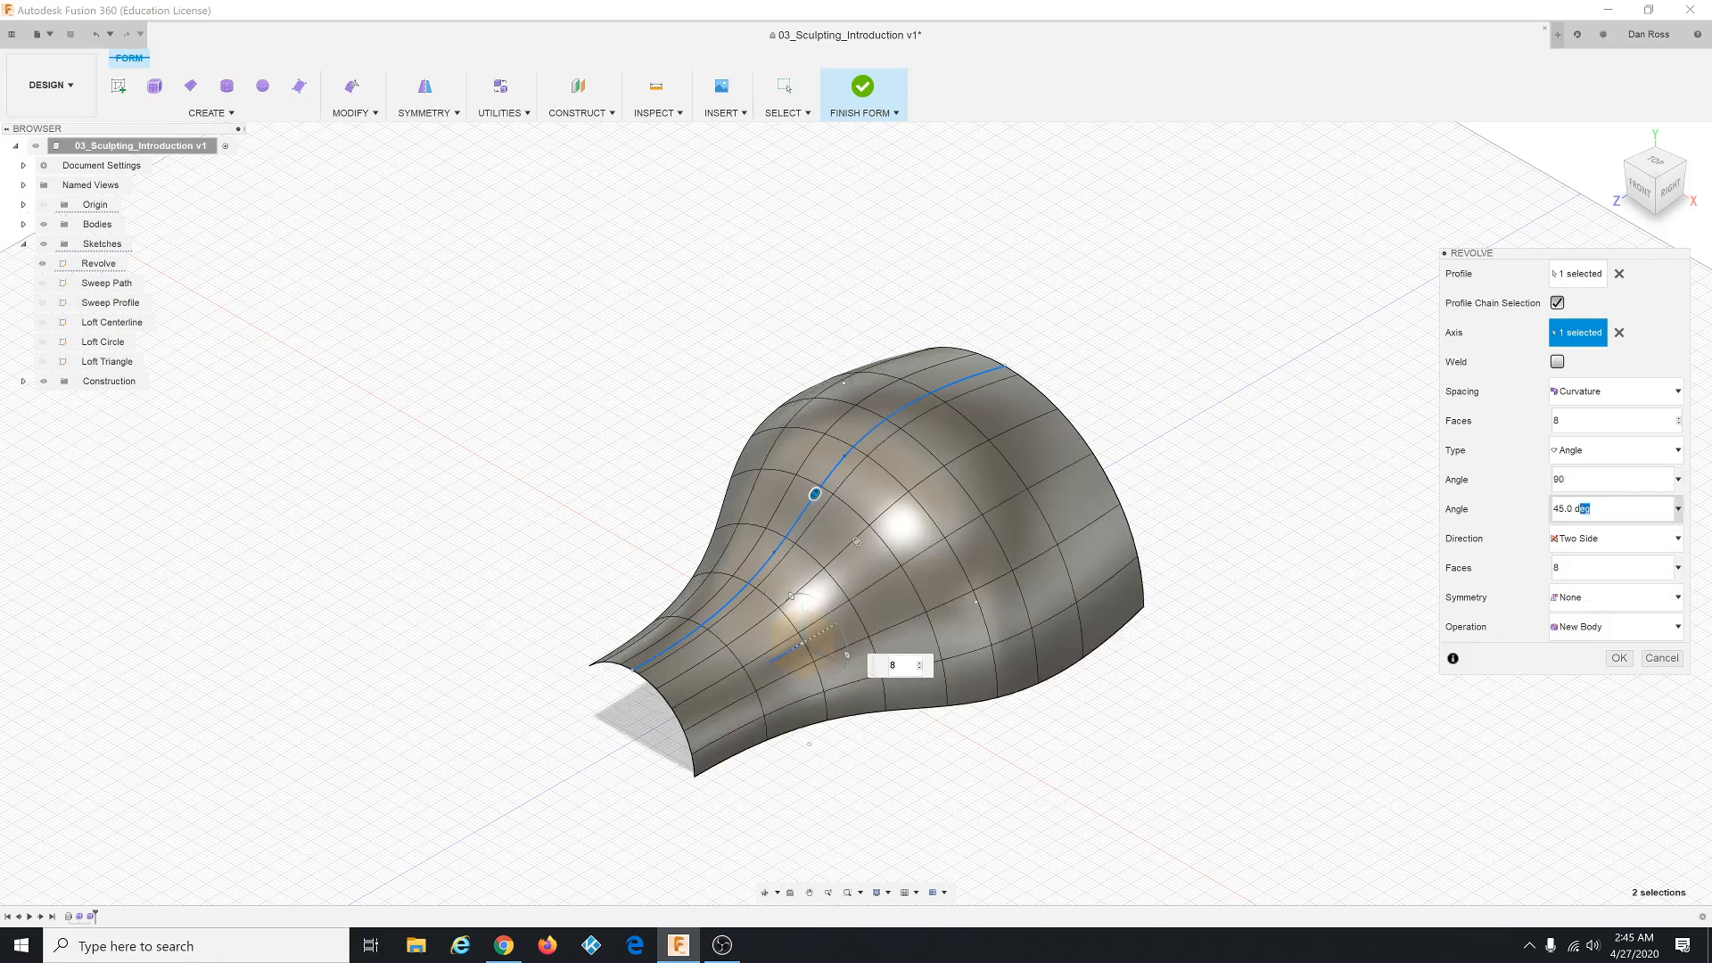
drag(1576, 508, 1547, 519)
text(90)
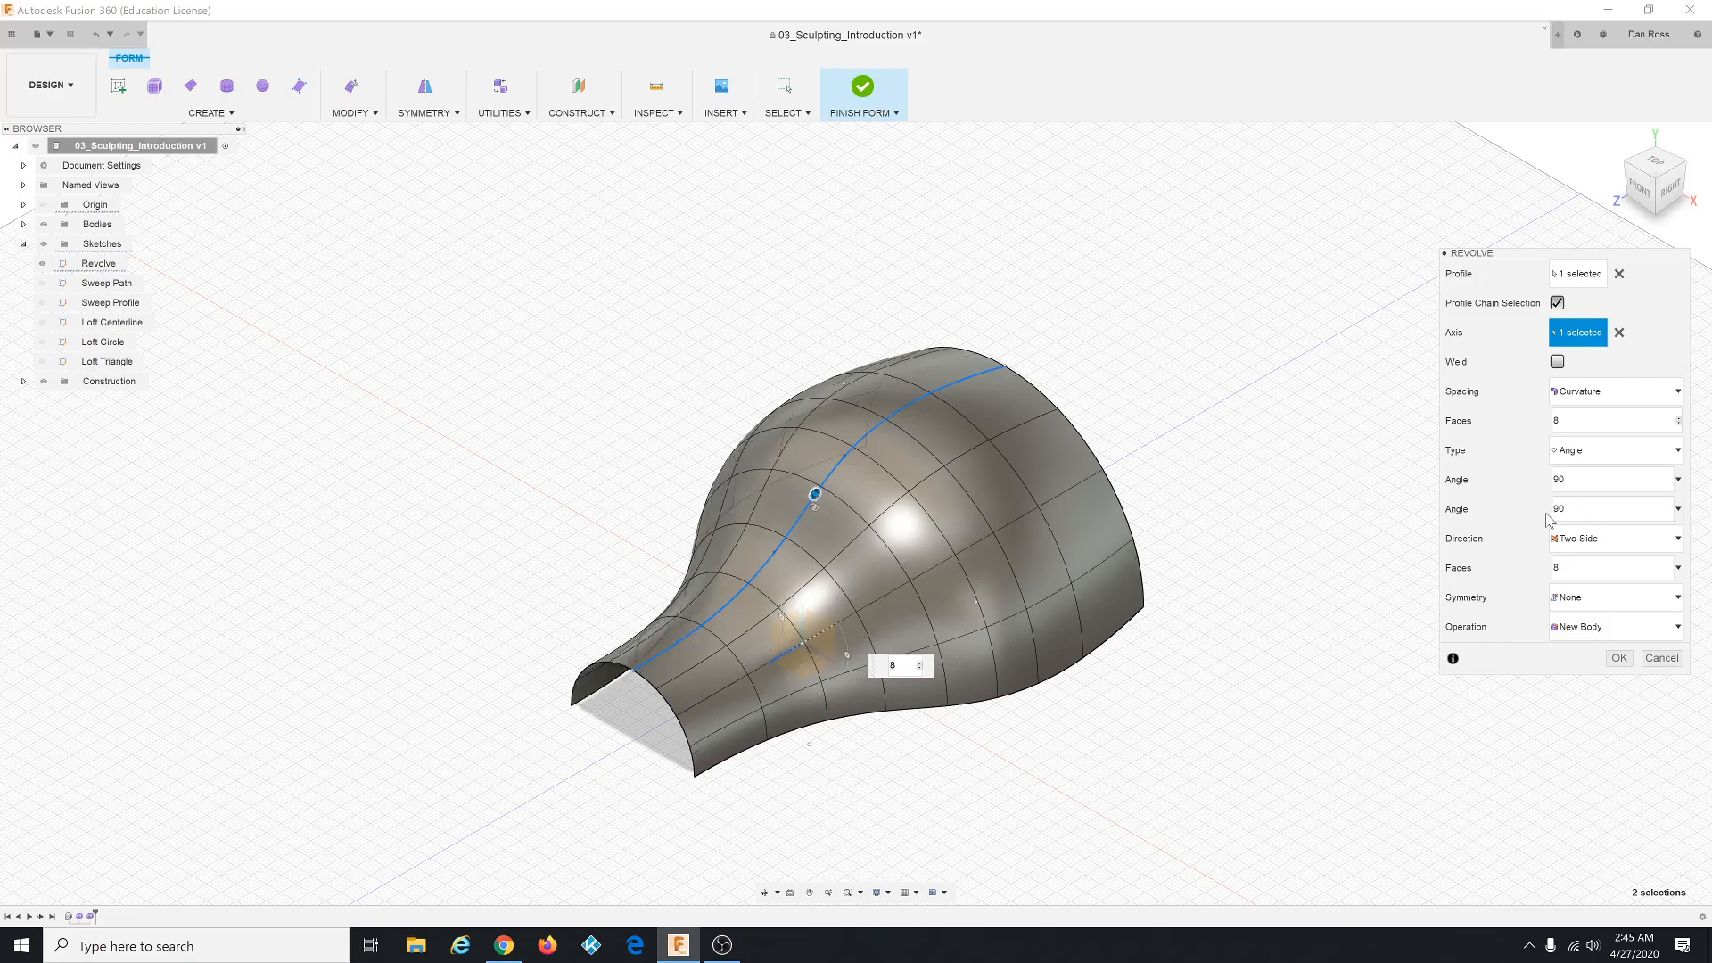
click(1619, 659)
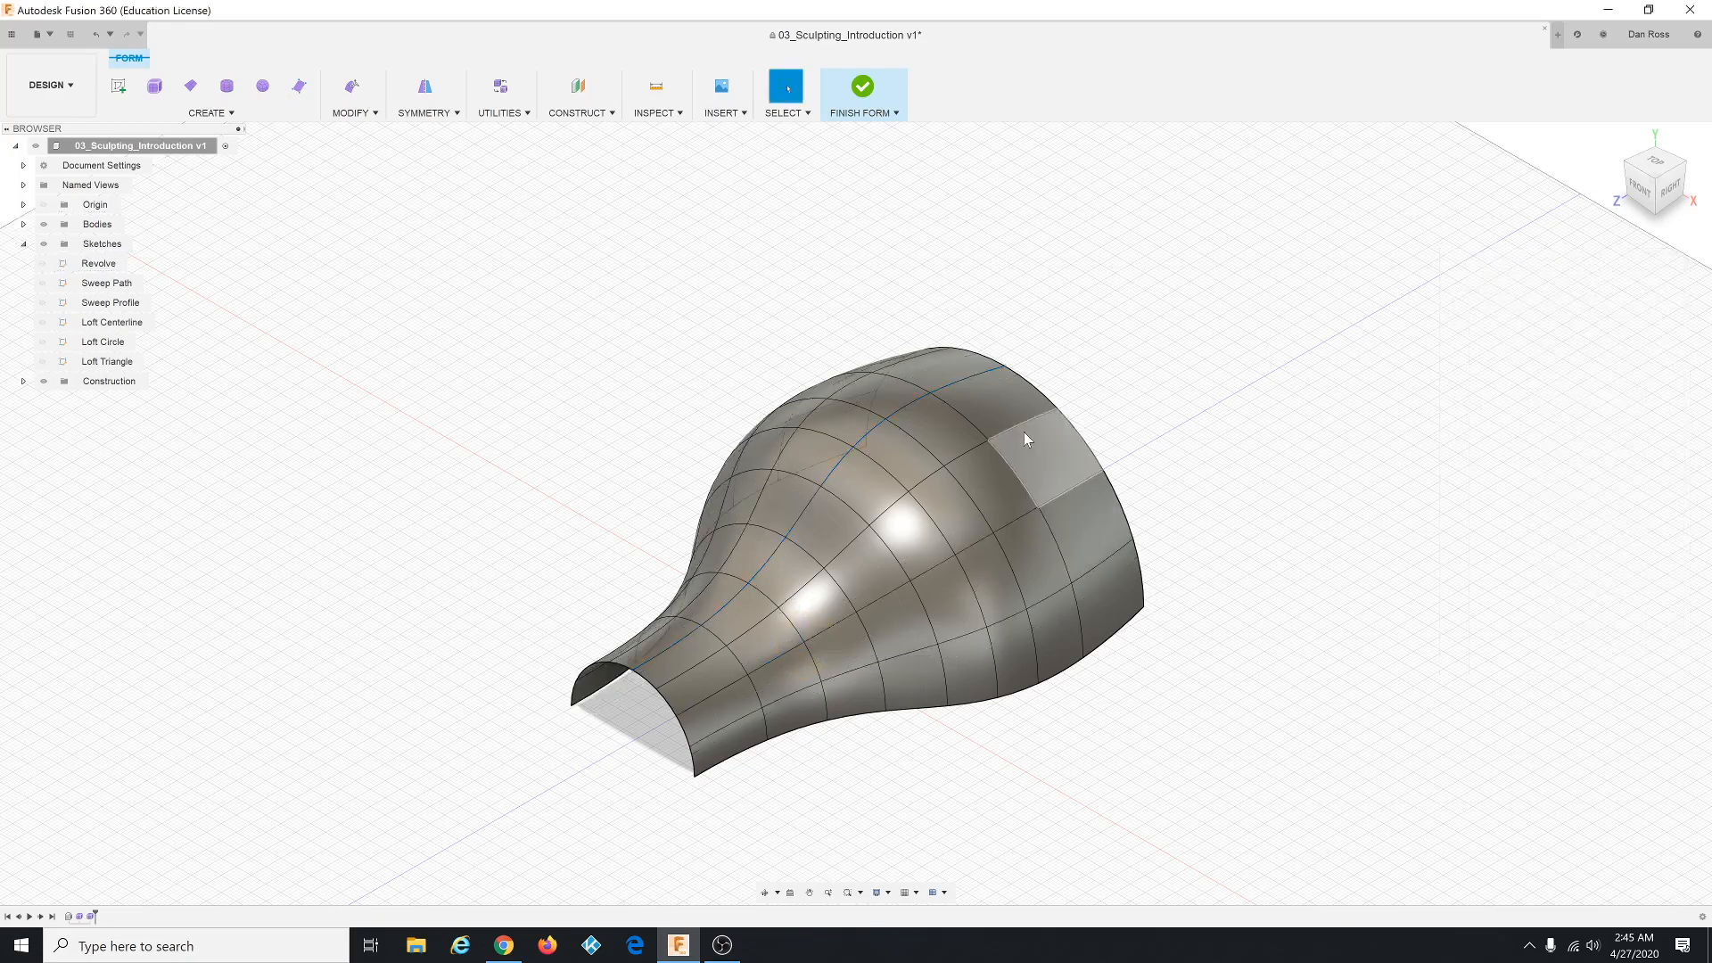
click(863, 86)
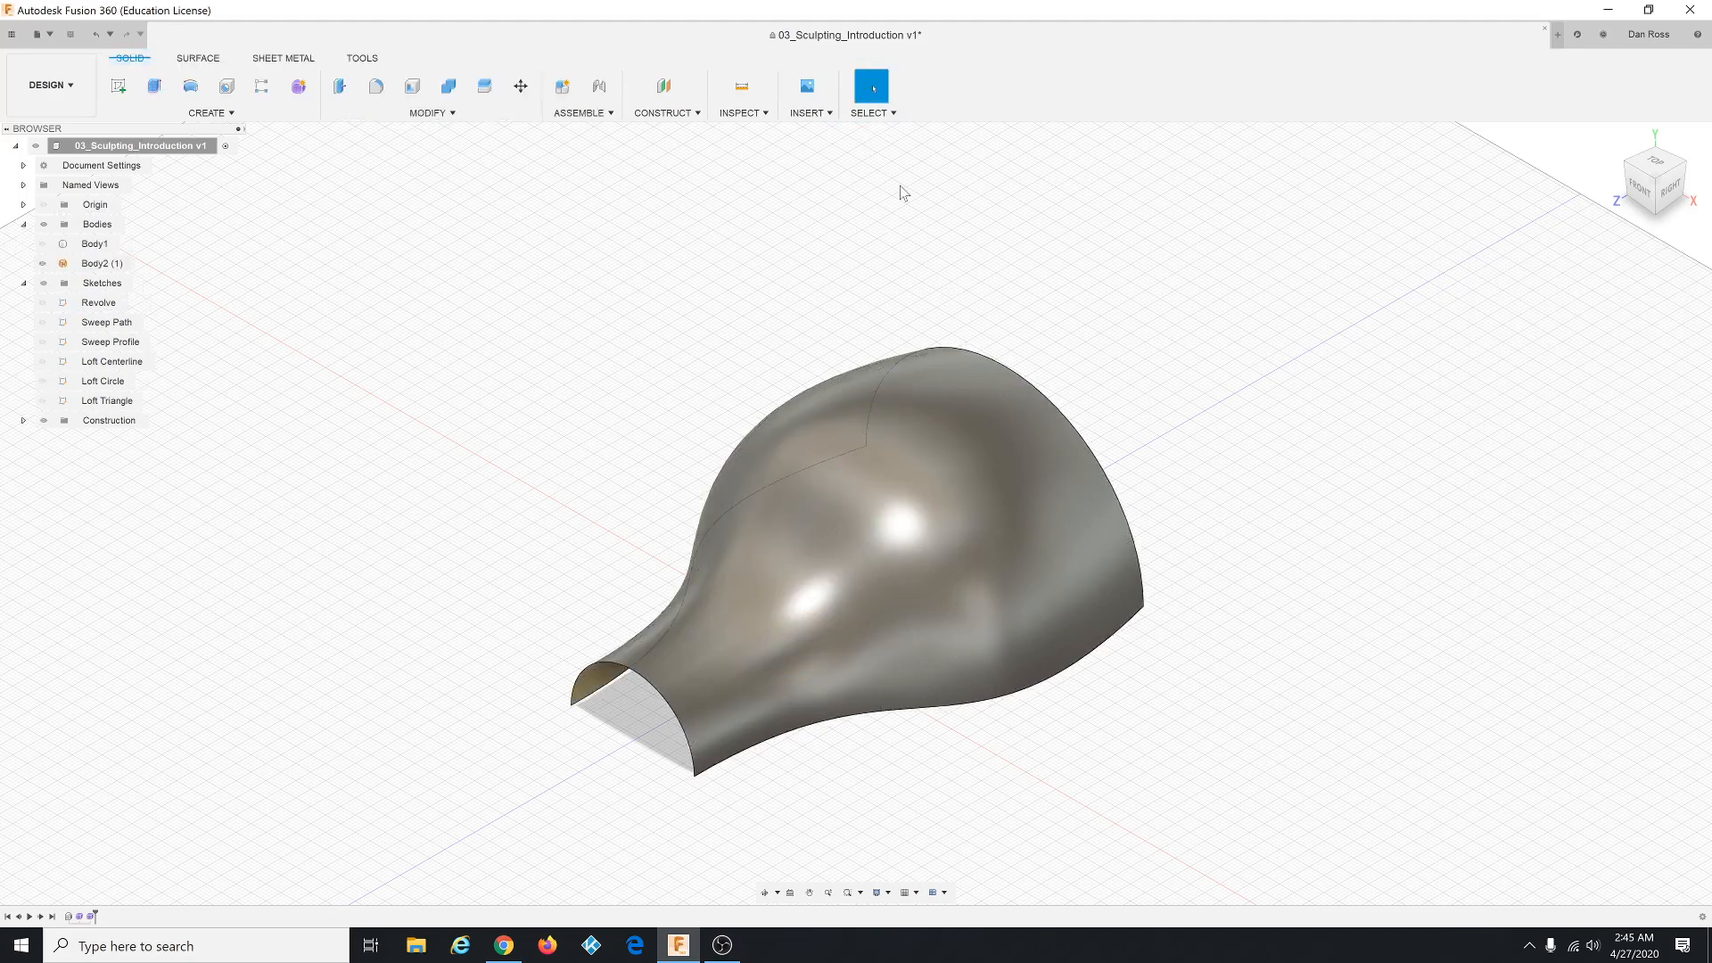
Hide the revolved body and show the Sweep Path and Sweep Profile sketches.
click(45, 270)
click(43, 265)
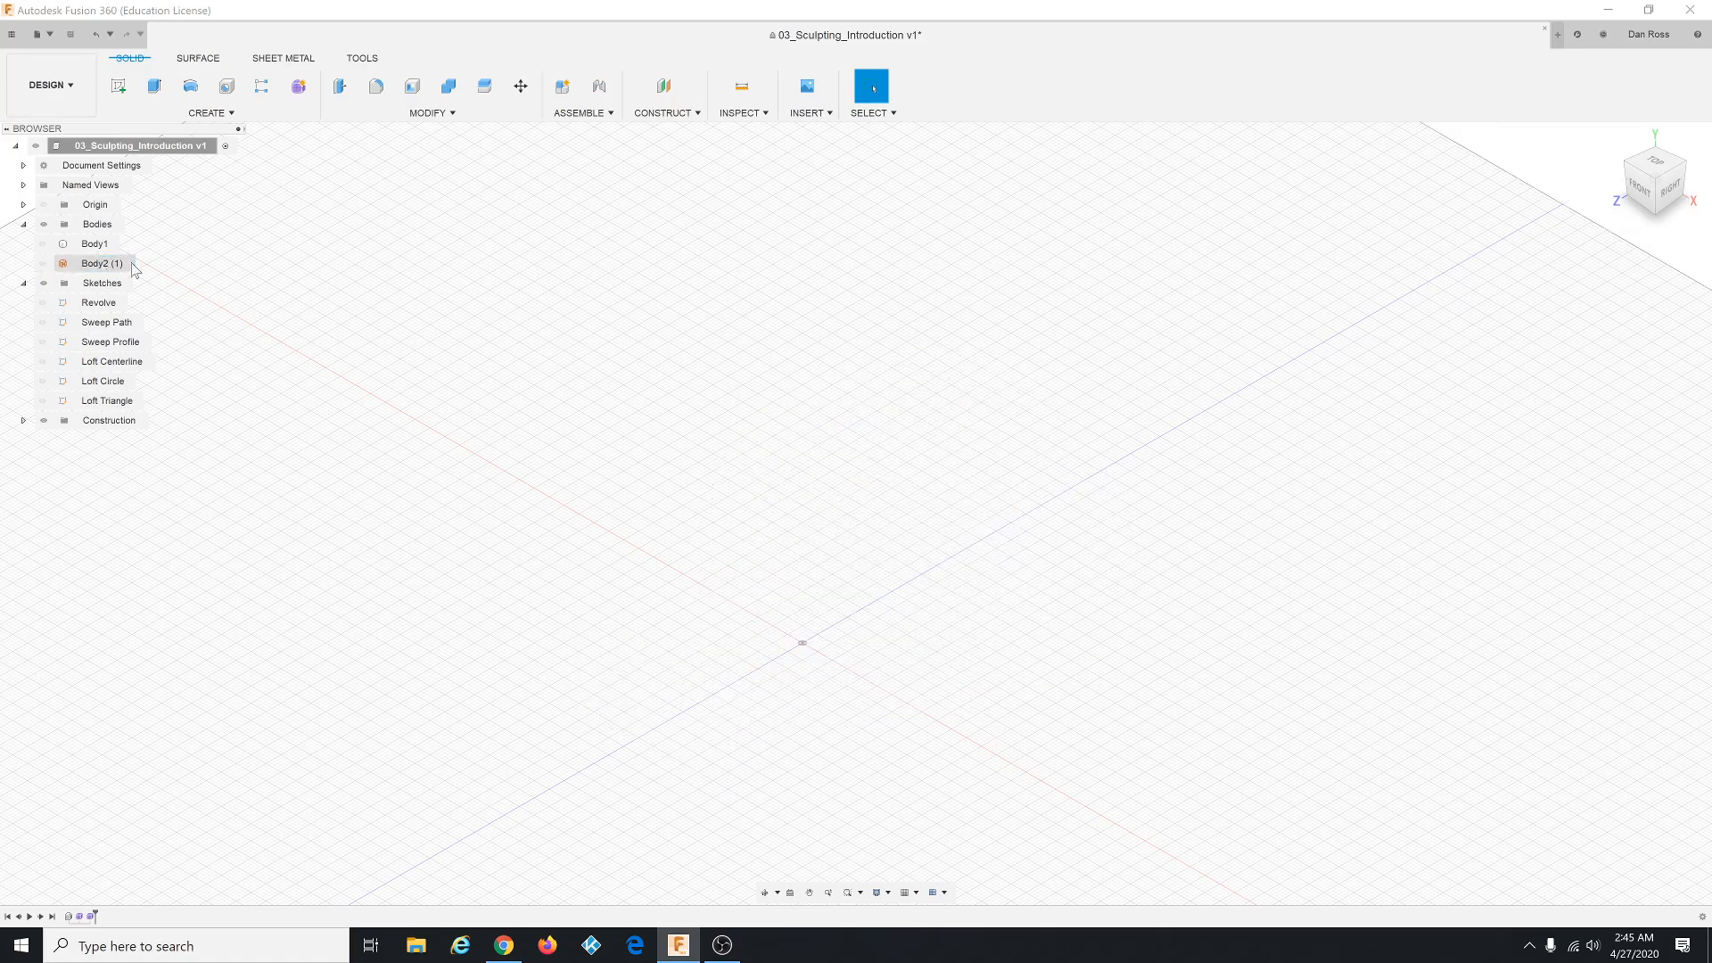
click(43, 264)
click(42, 265)
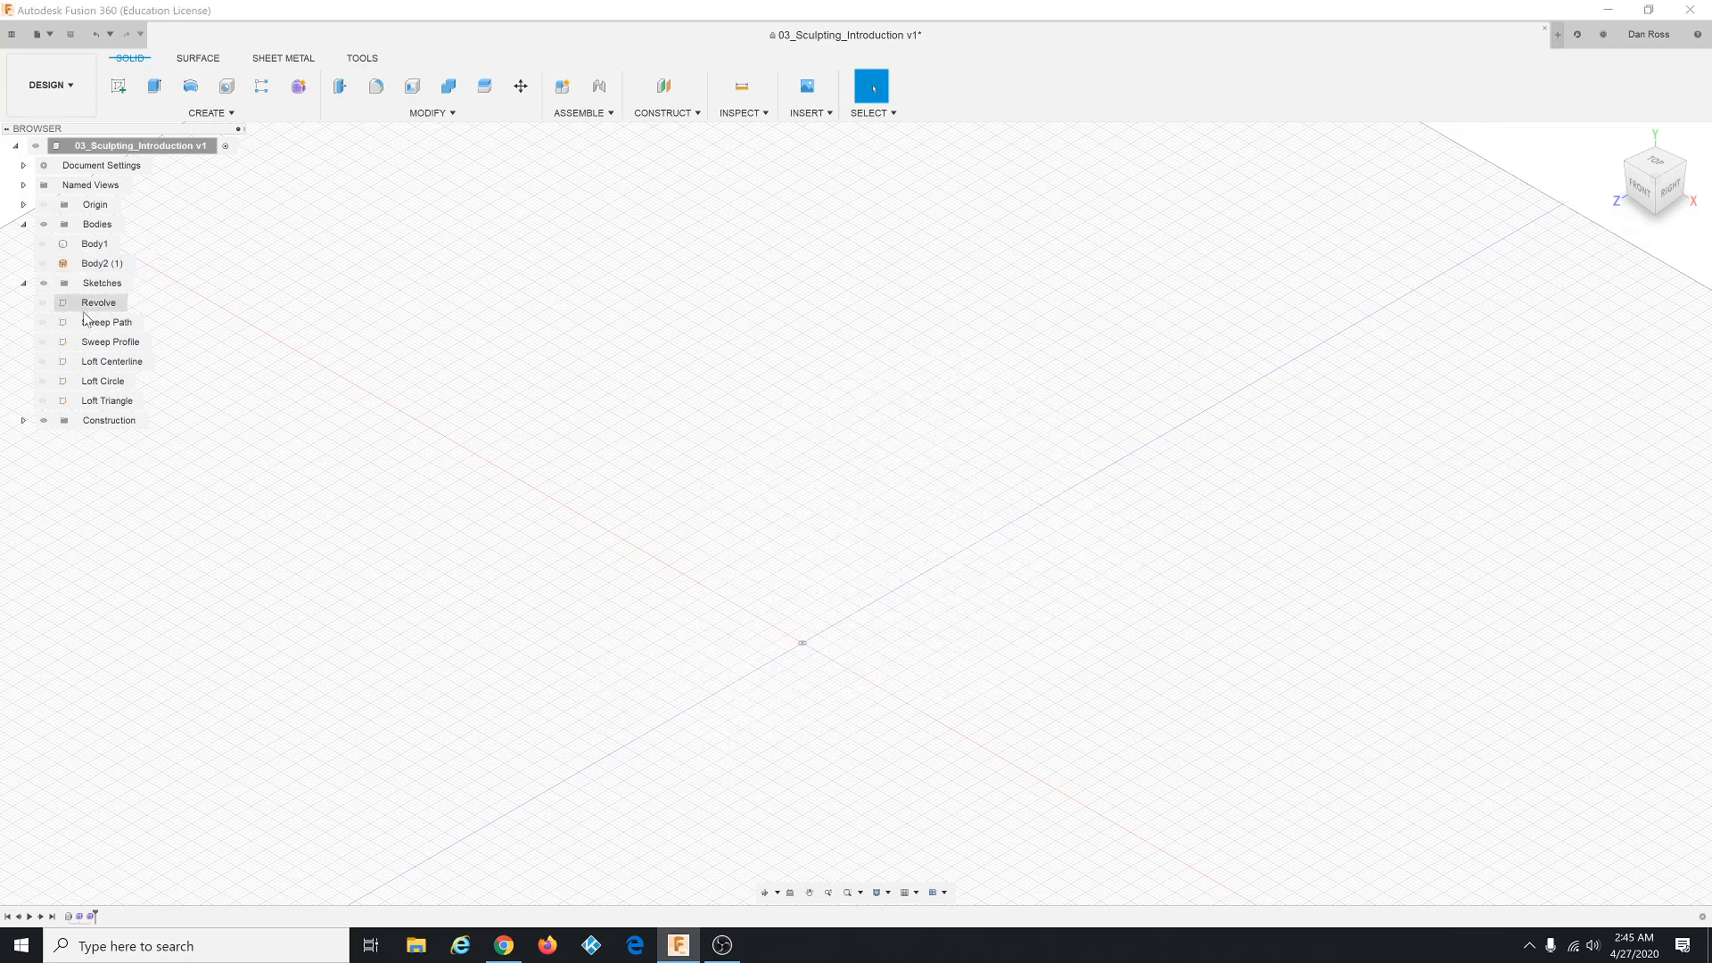
click(41, 323)
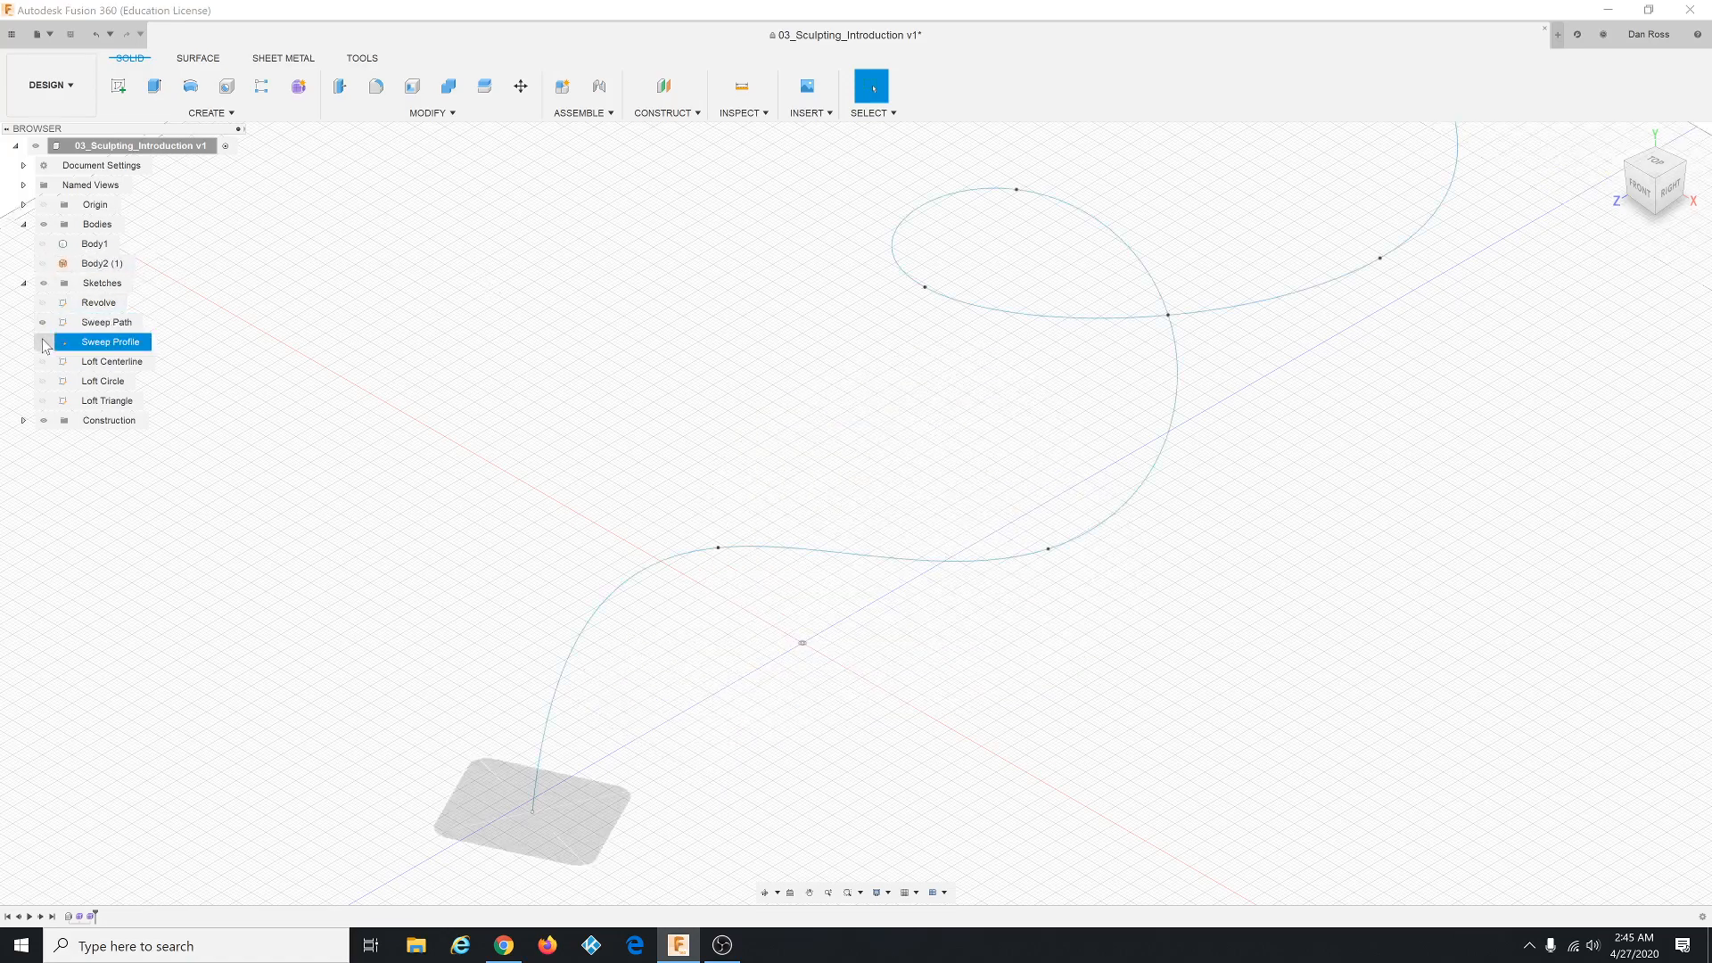
click(41, 340)
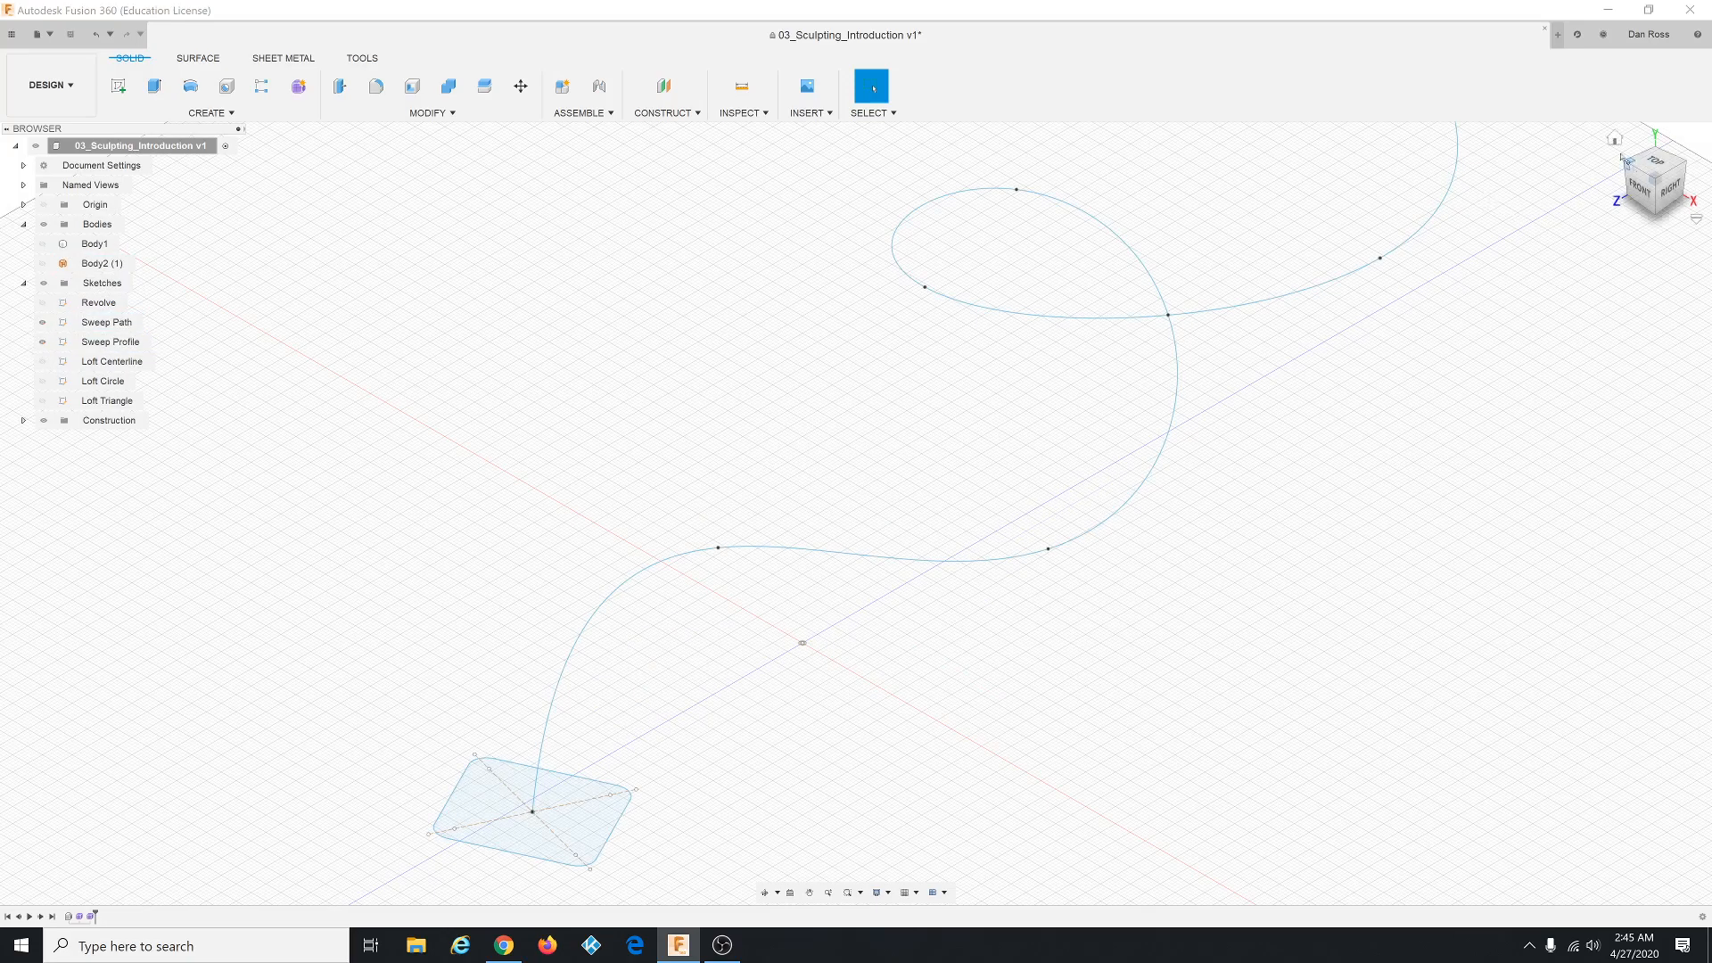
click(1614, 138)
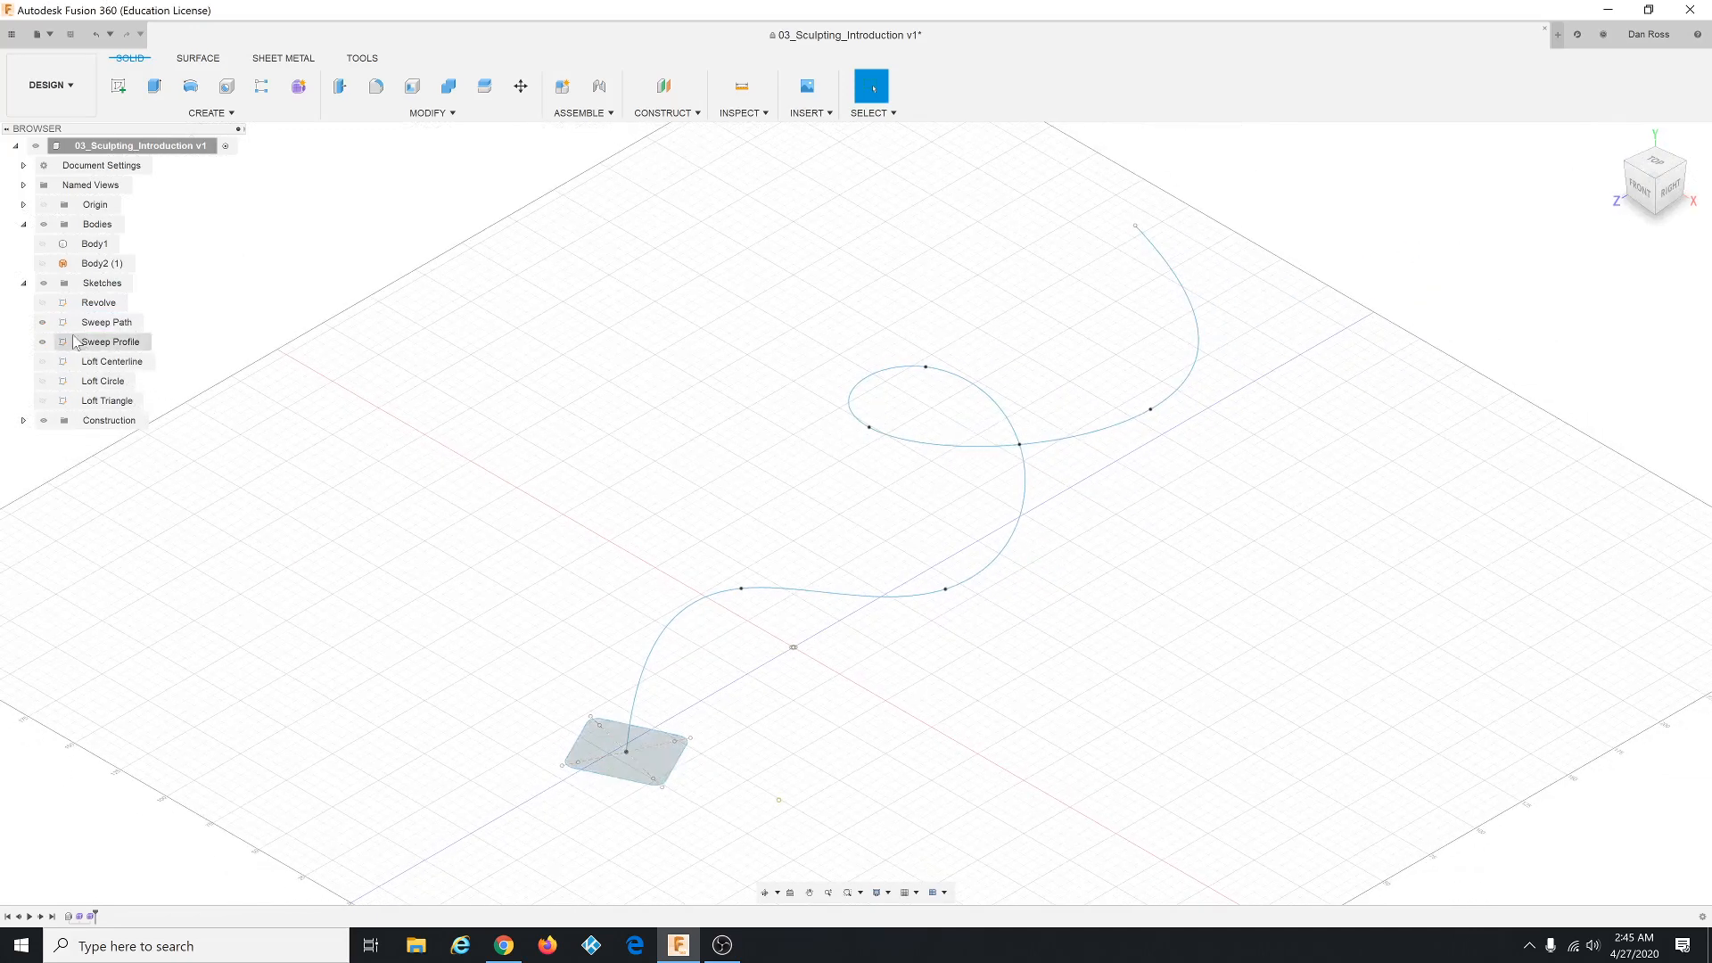
scroll(936, 386, down, 2)
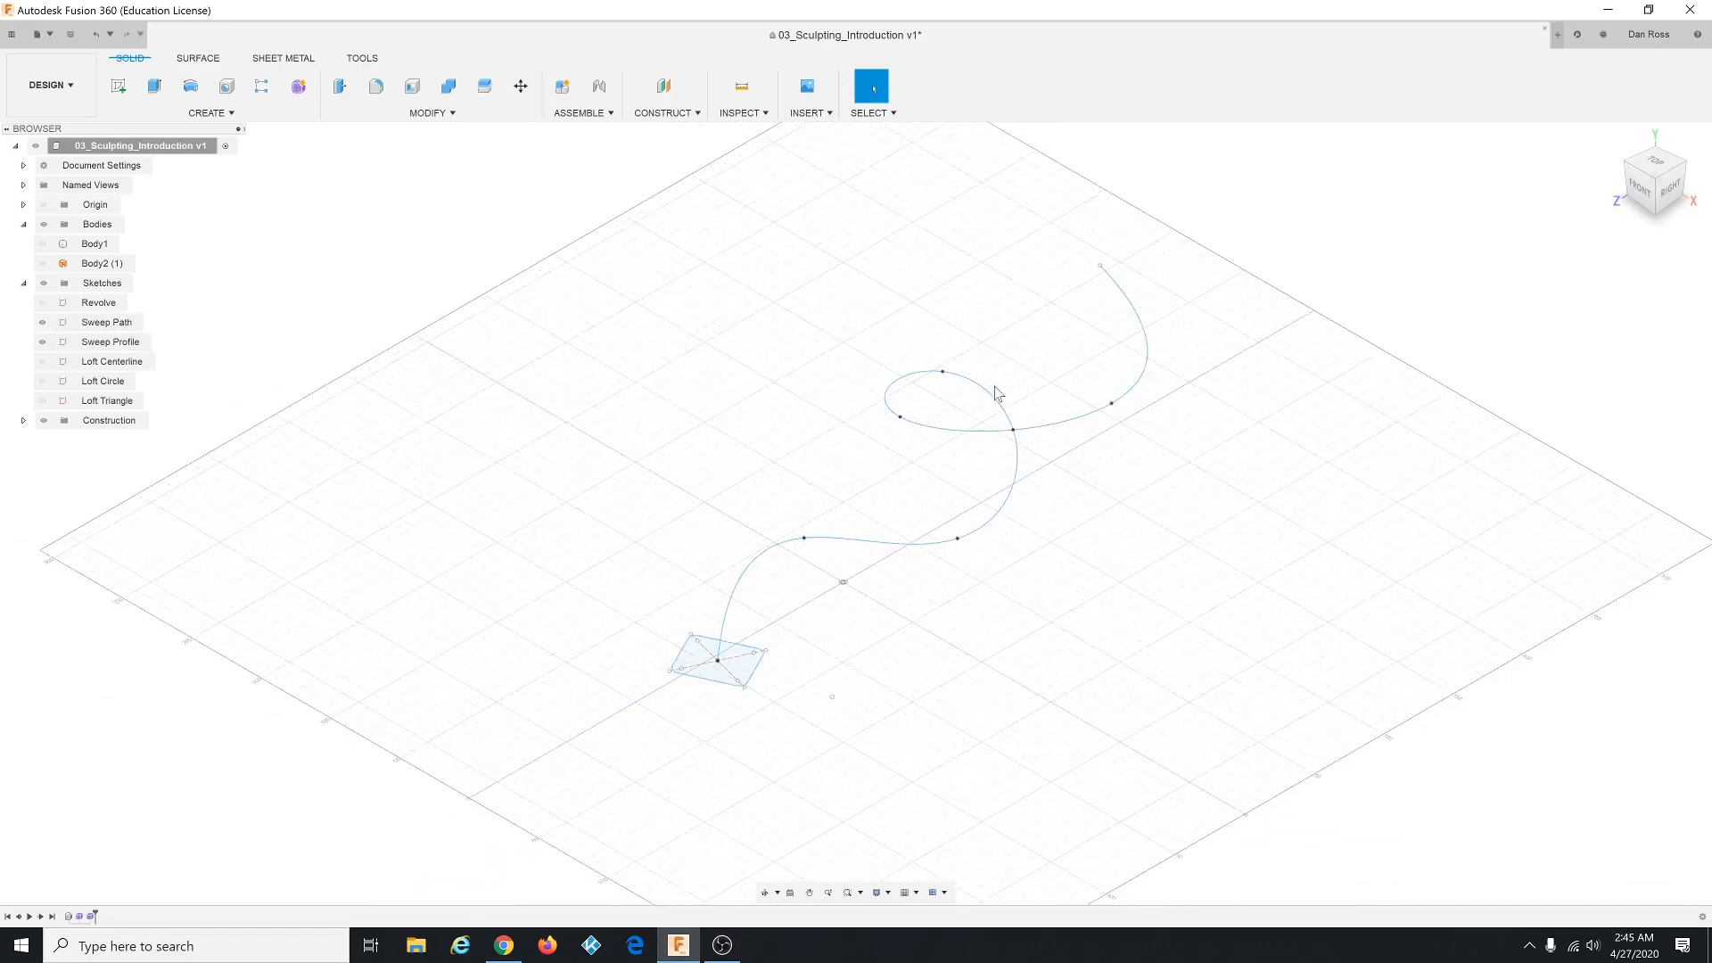
click(93, 303)
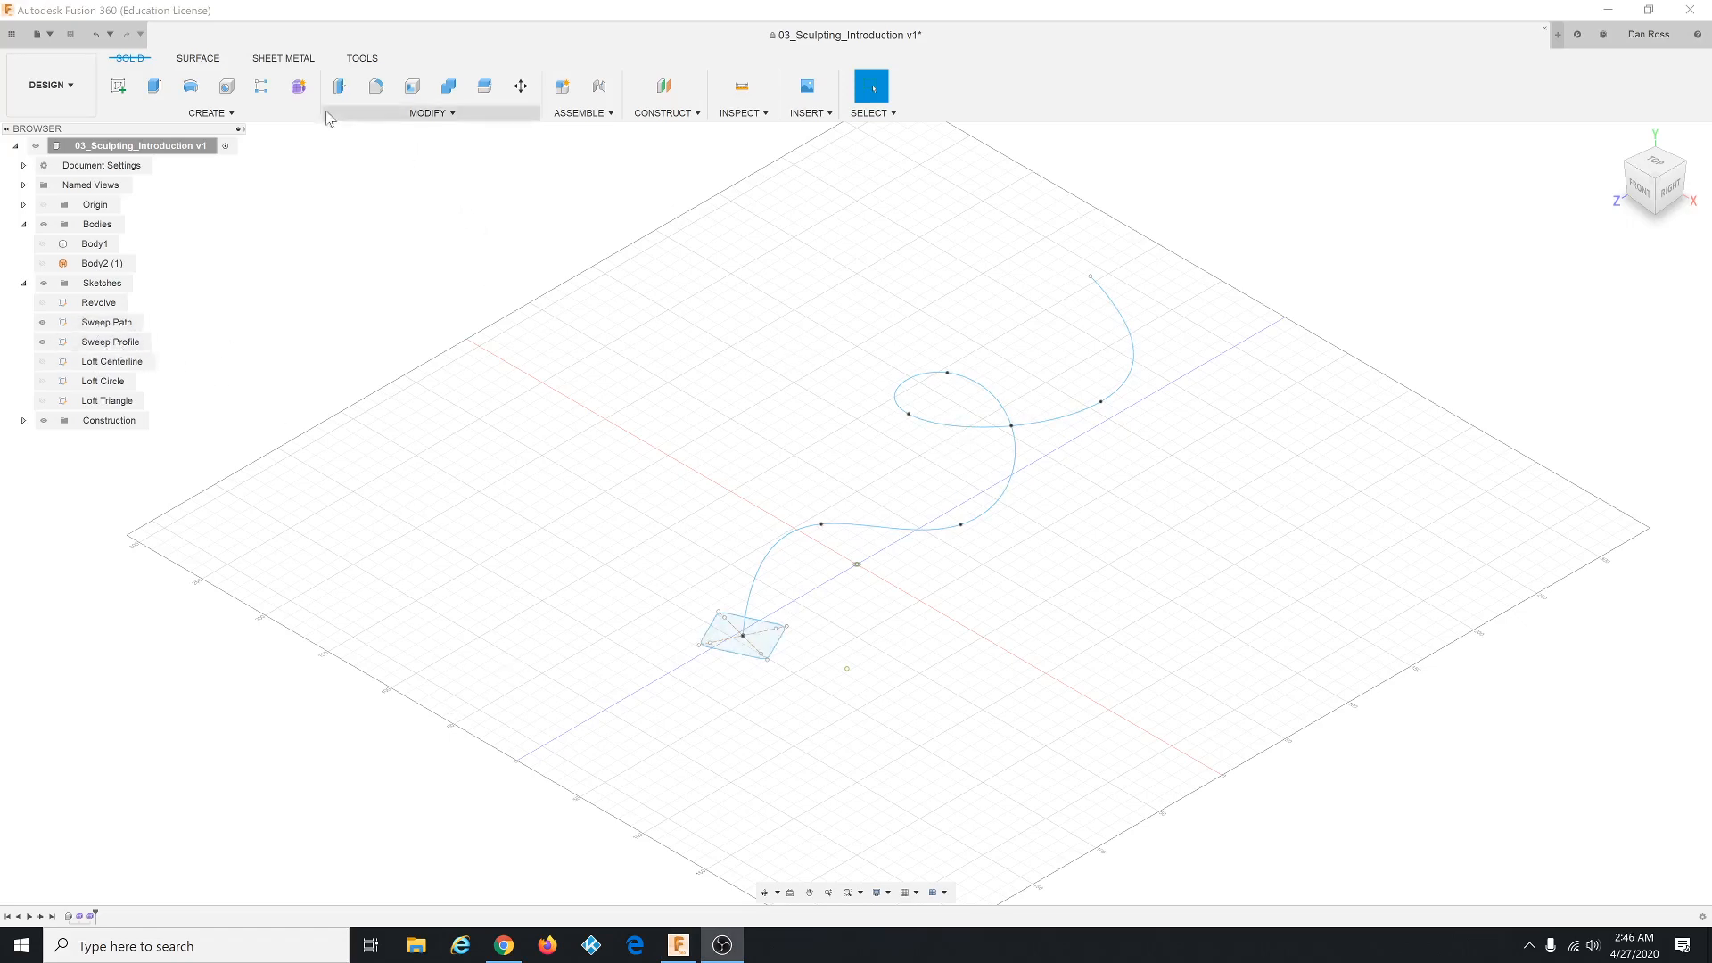
Create a new form feature and sweep the Sweep Profile sketch along the Sweep Path curve.
click(299, 88)
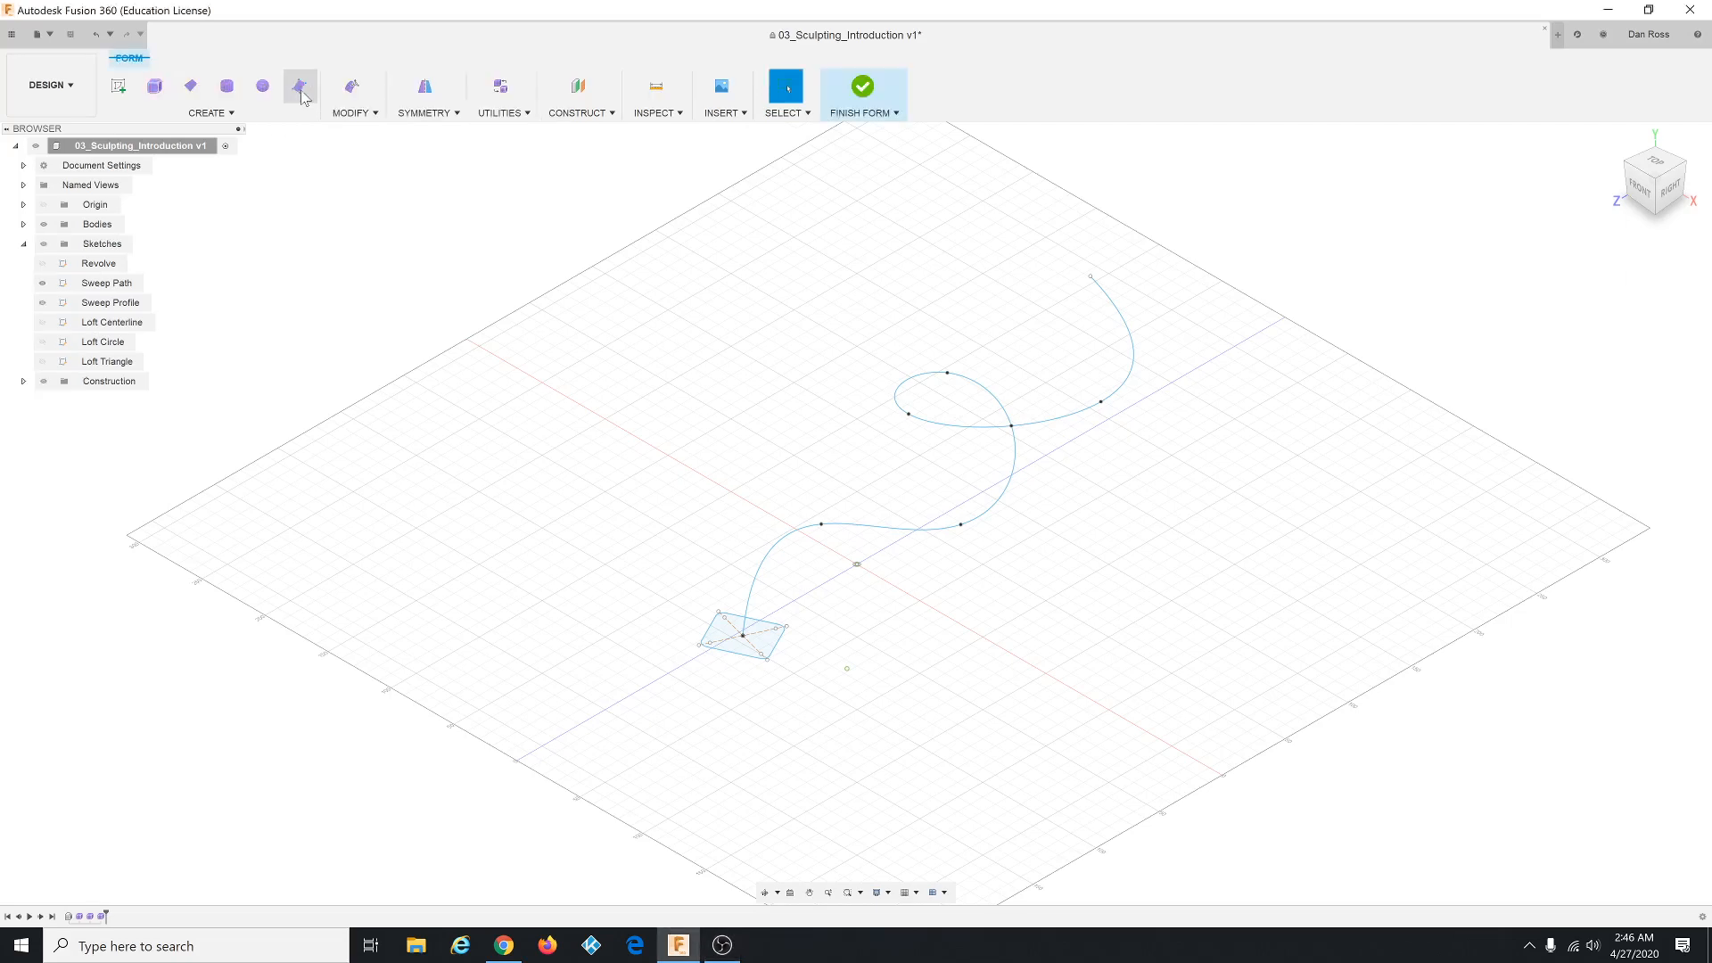
click(233, 115)
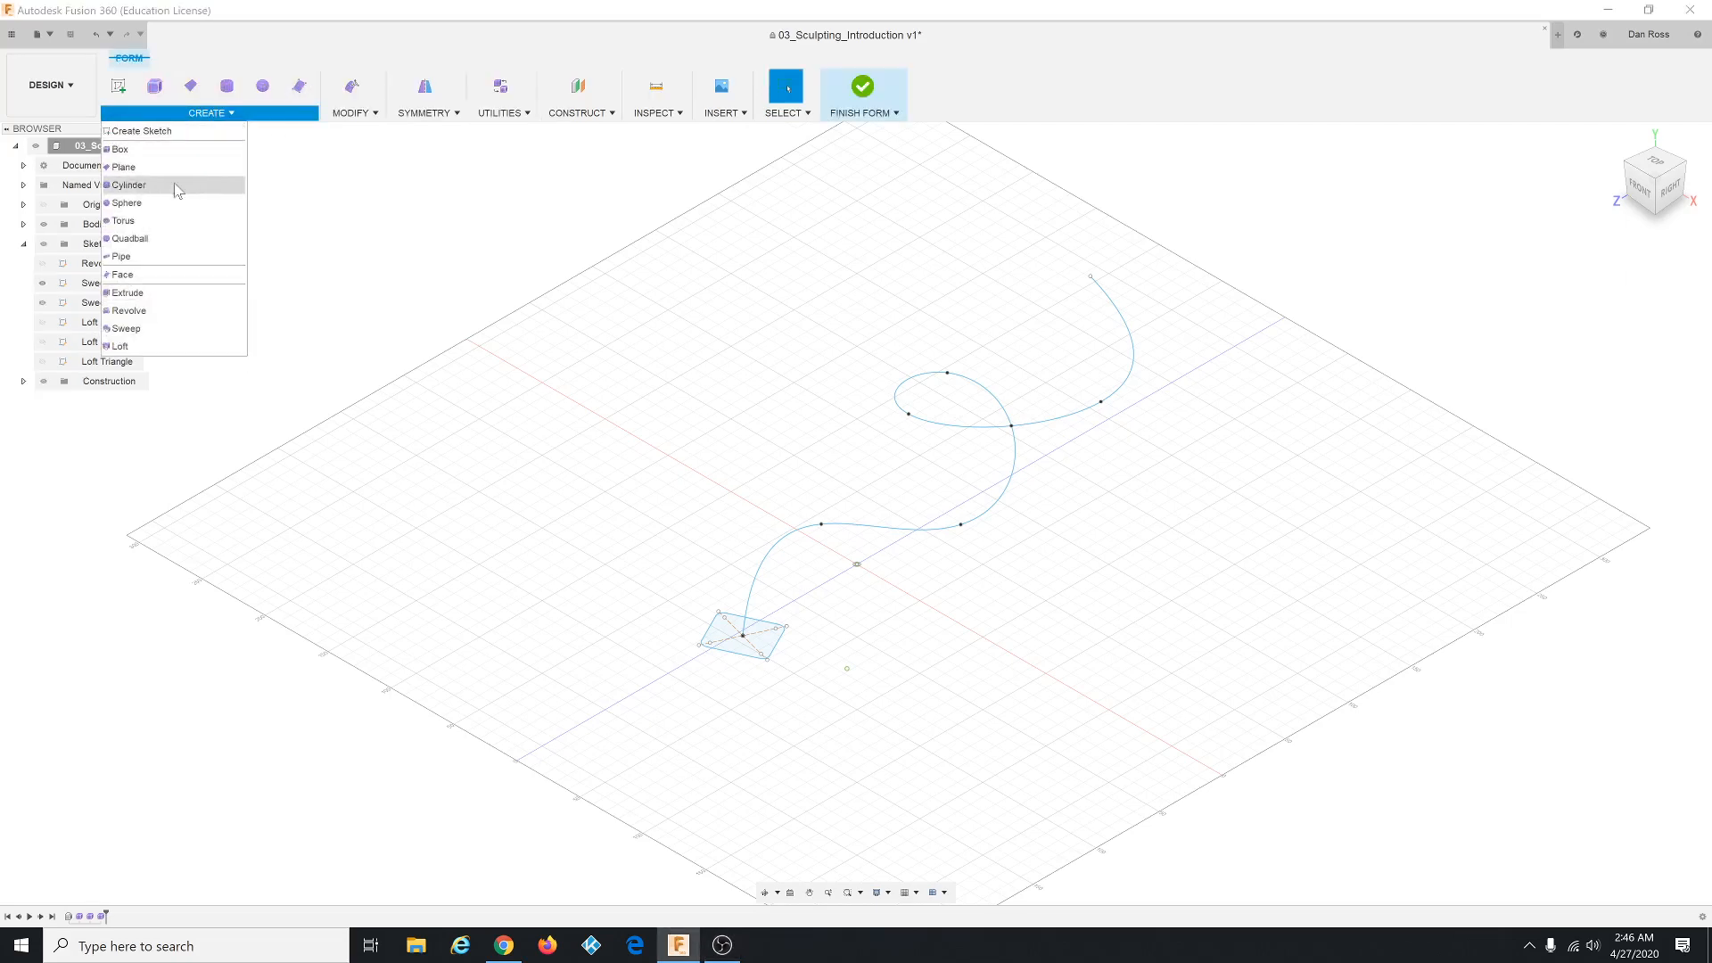
click(166, 331)
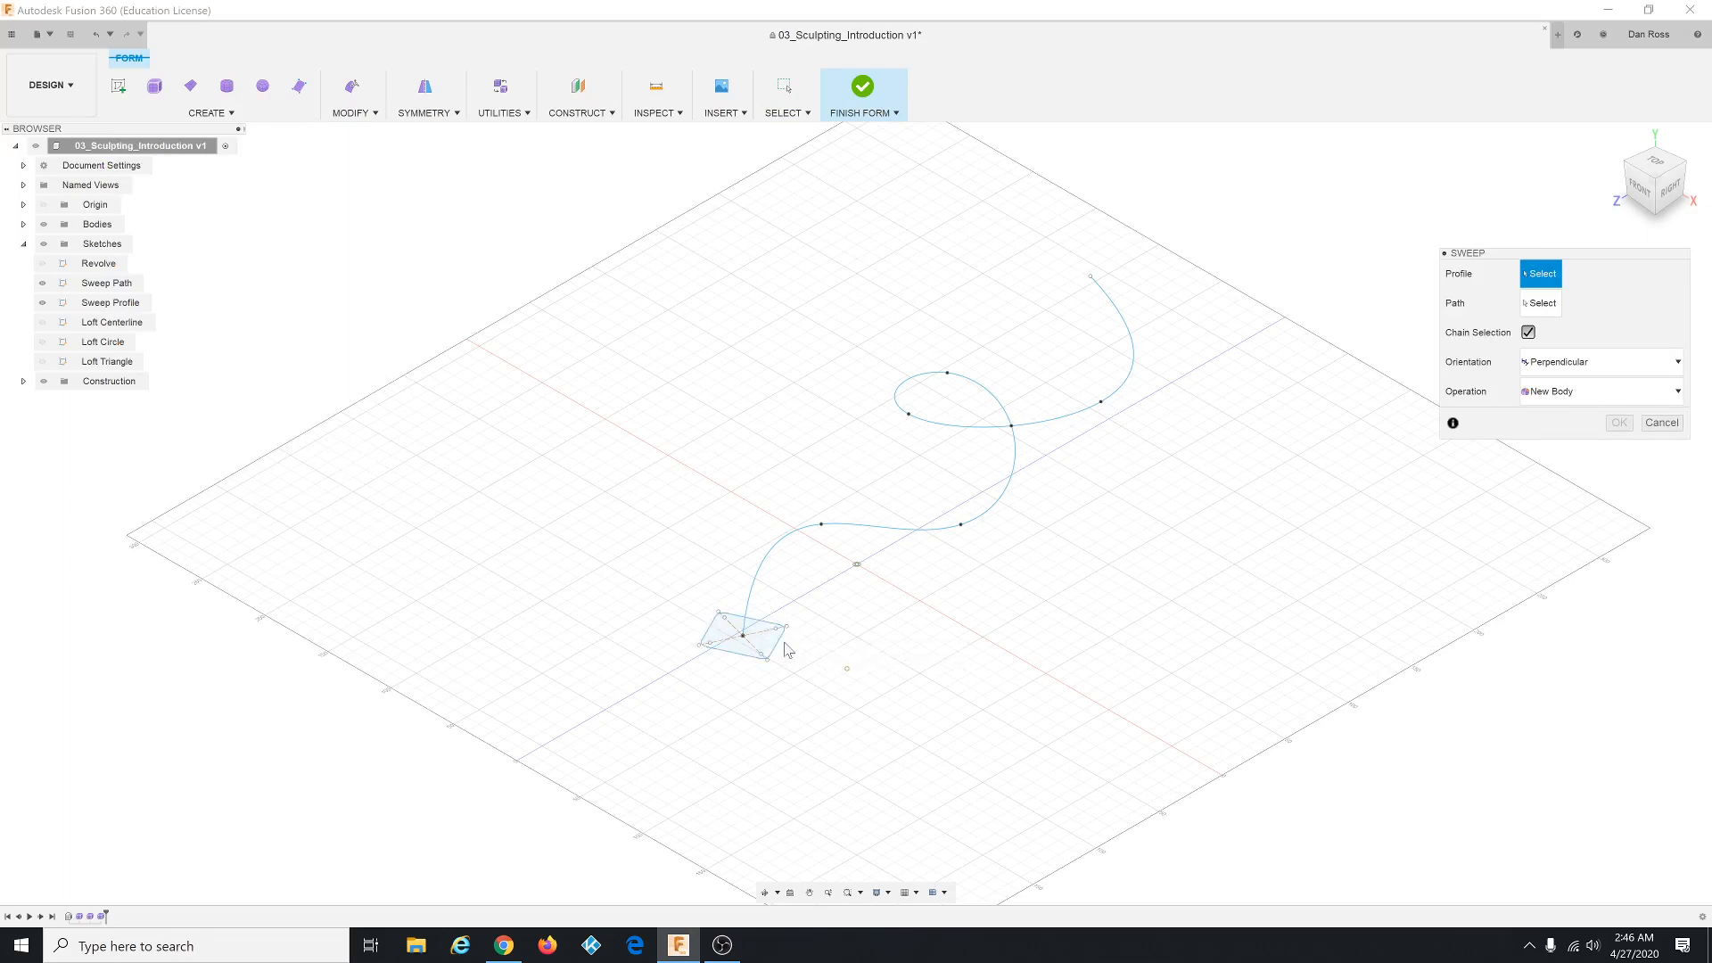
click(780, 648)
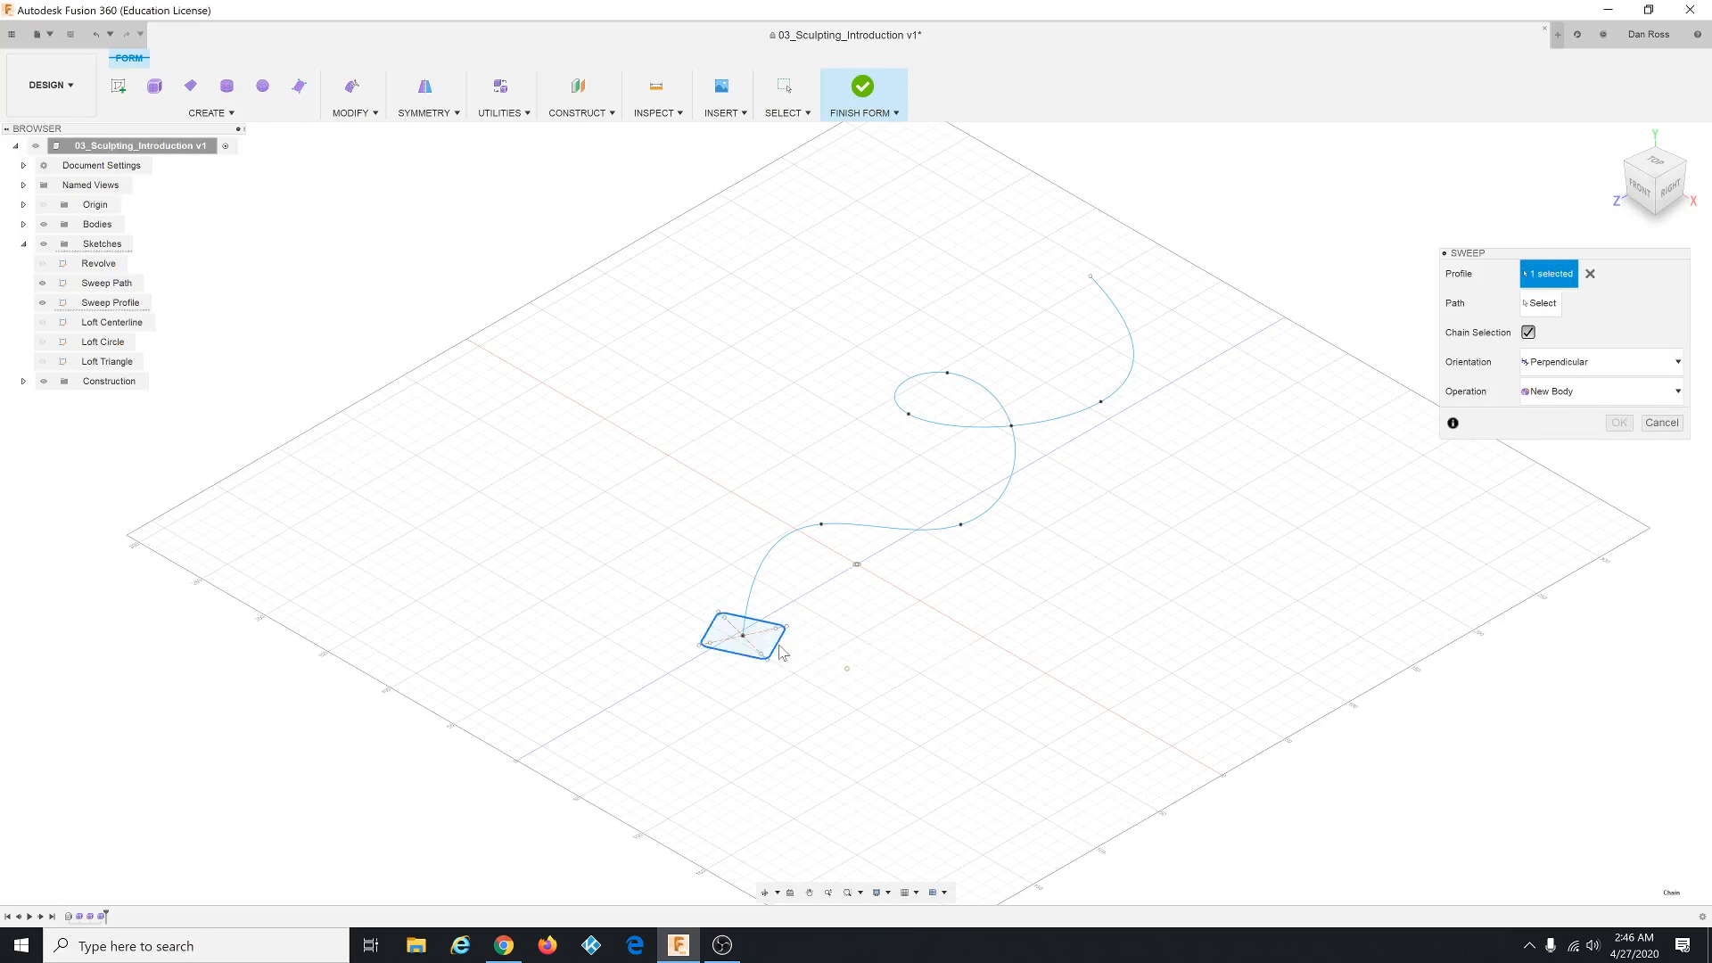
click(1542, 305)
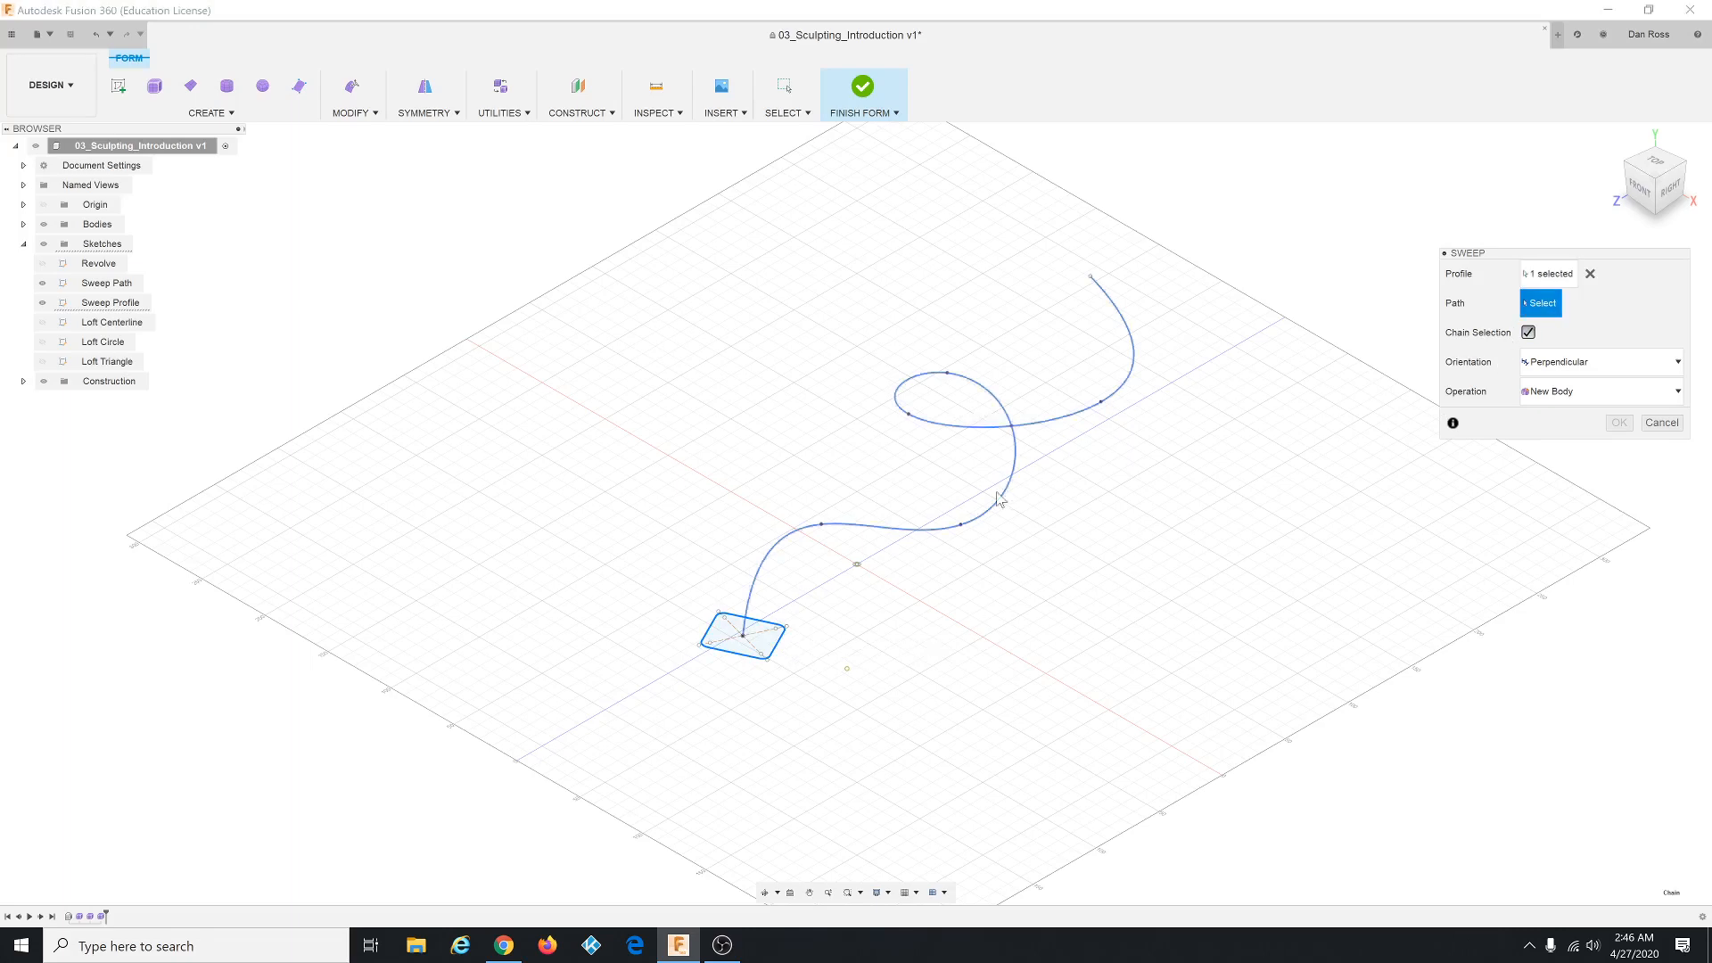
click(931, 536)
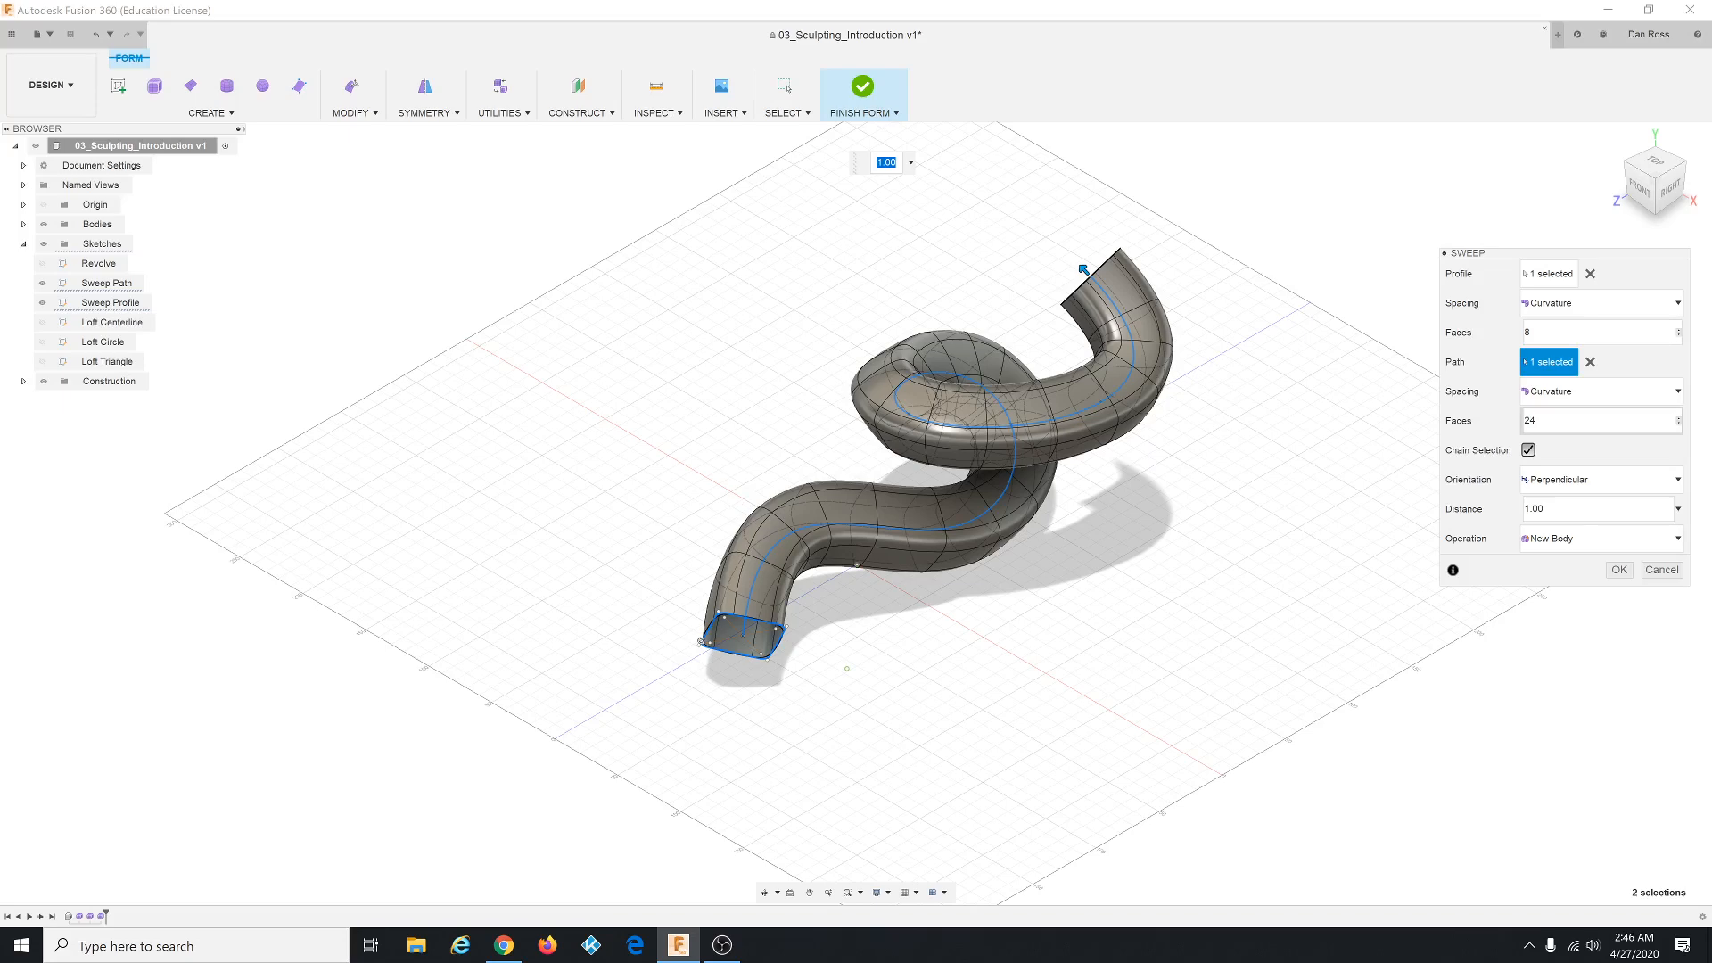
Try the Parallel sweep orientation, return to Perpendicular, accept the sweep as a new body and finish the form.
click(1574, 485)
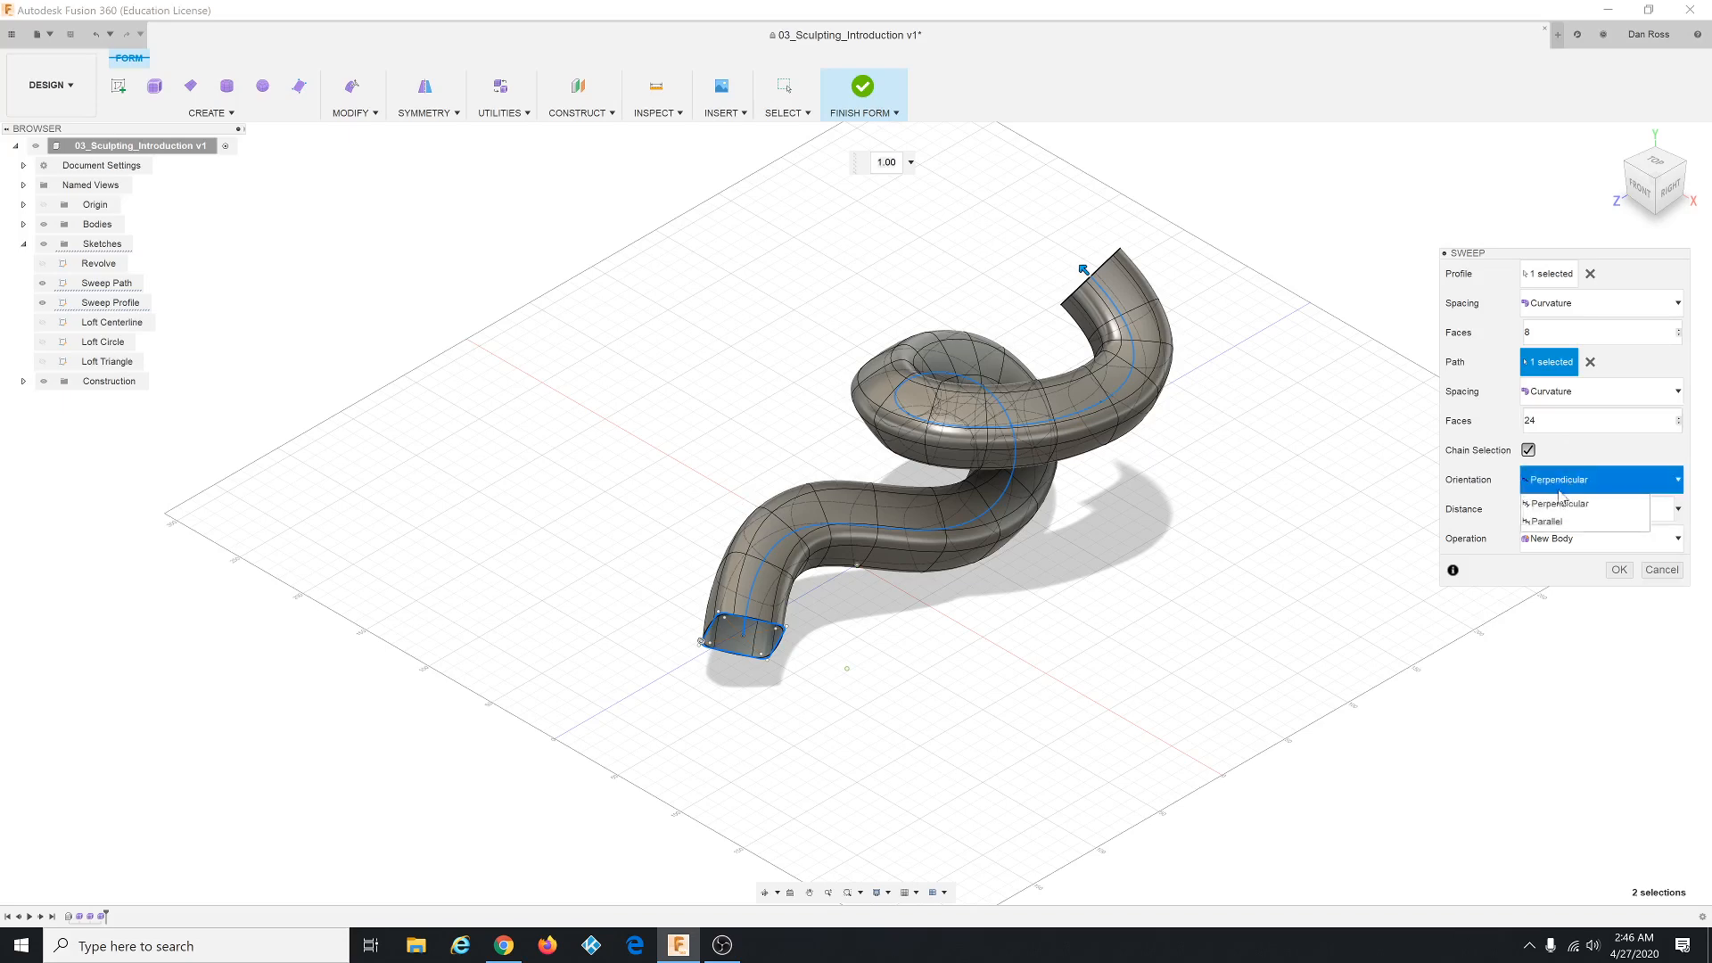
click(1554, 524)
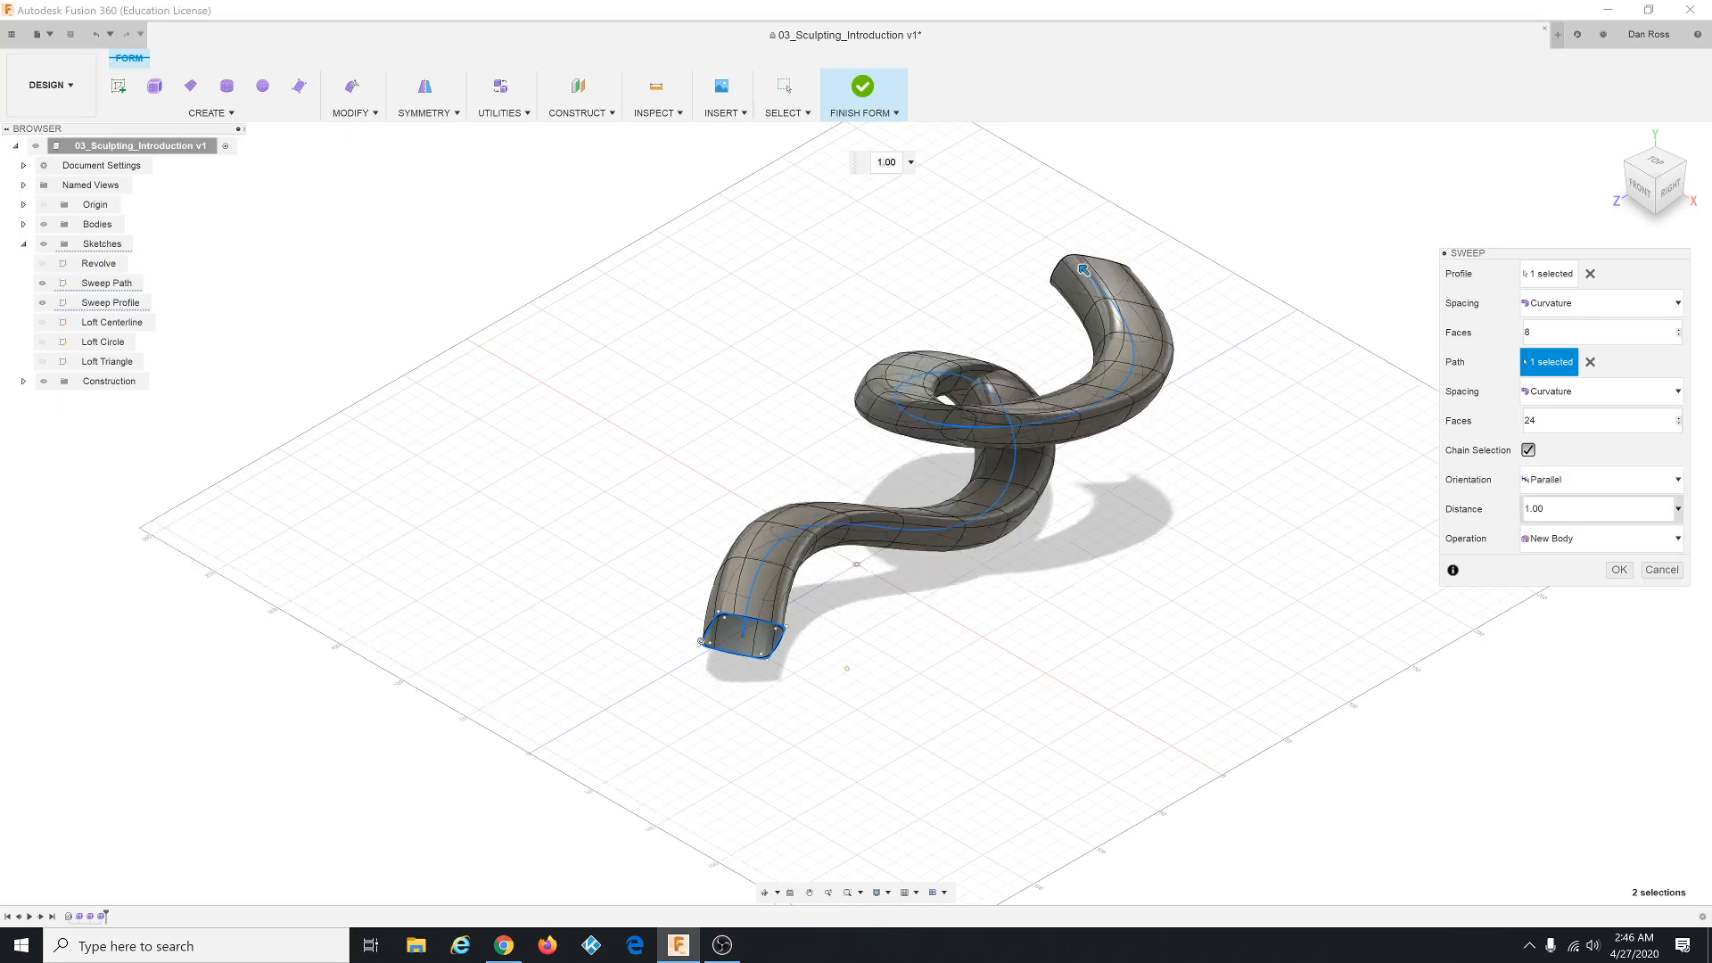
click(1596, 479)
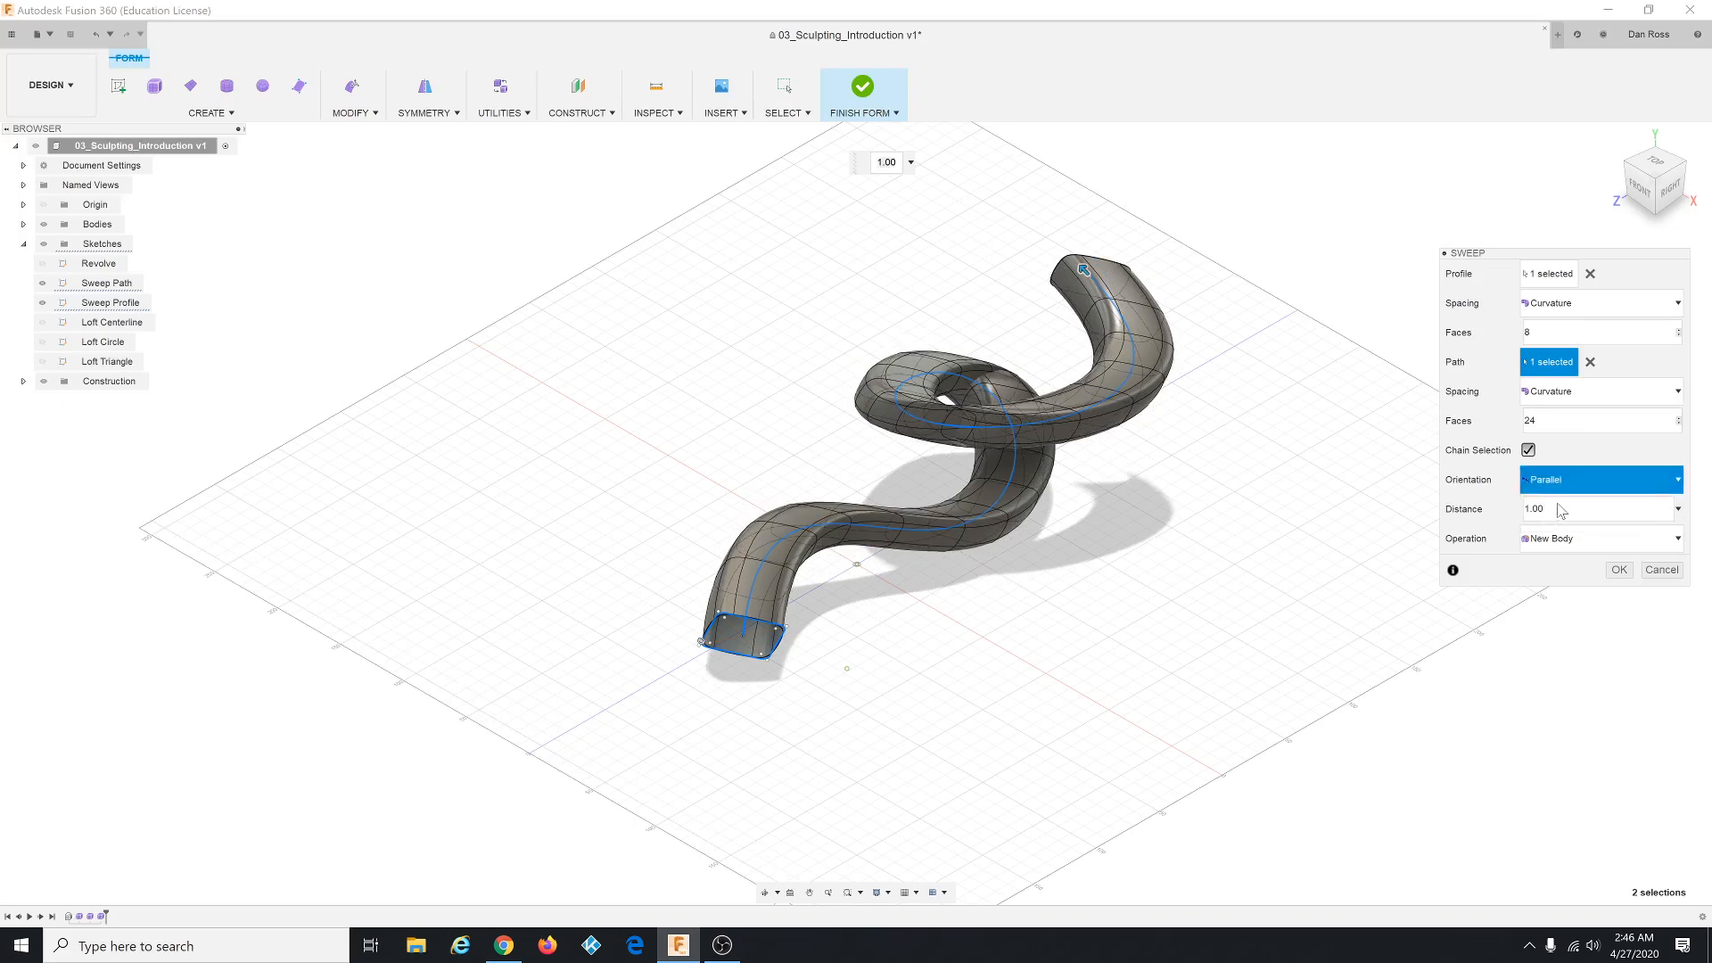
click(1556, 496)
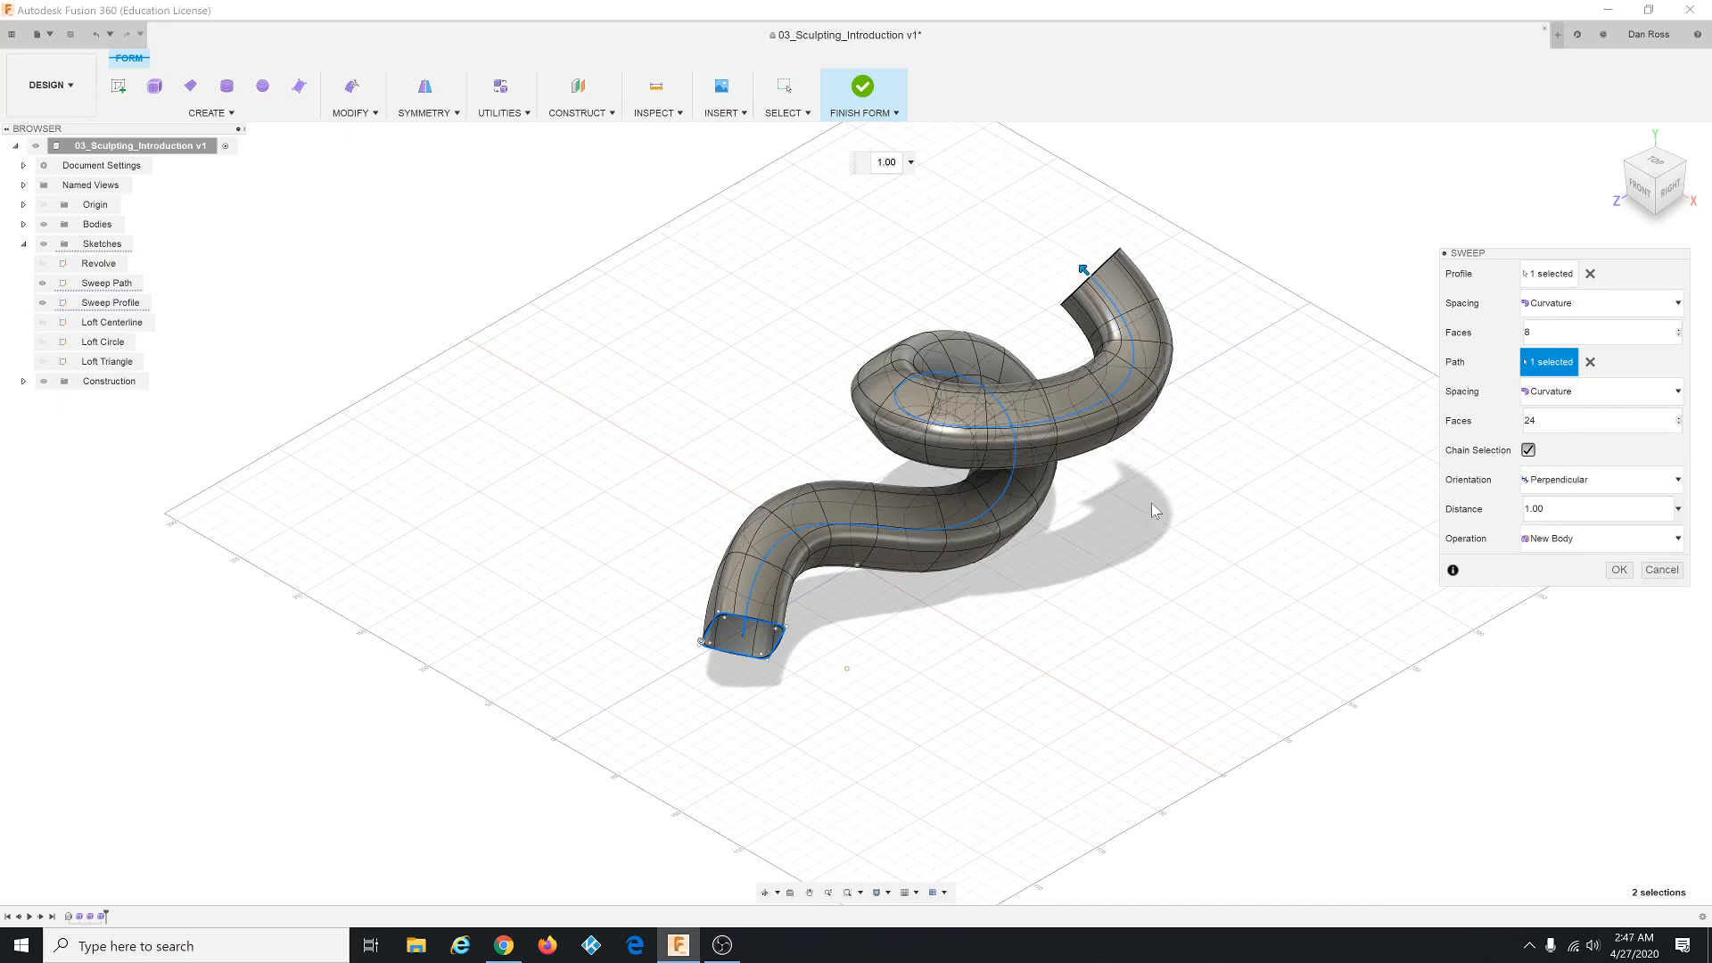
click(1619, 569)
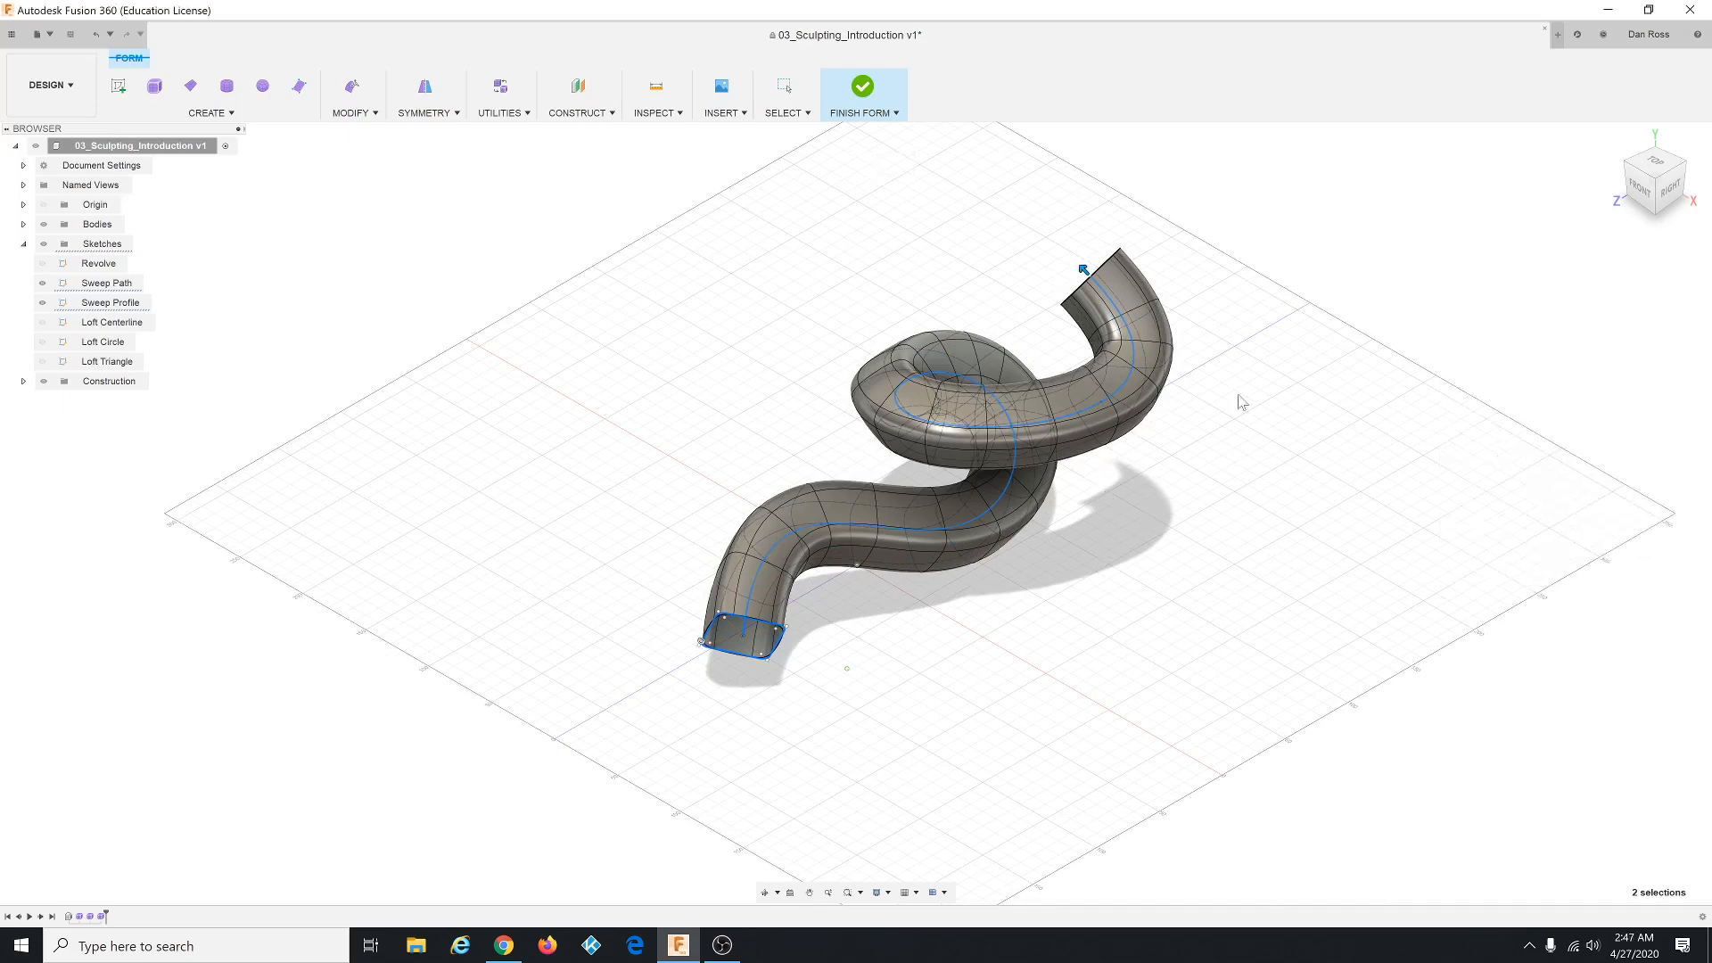
click(862, 86)
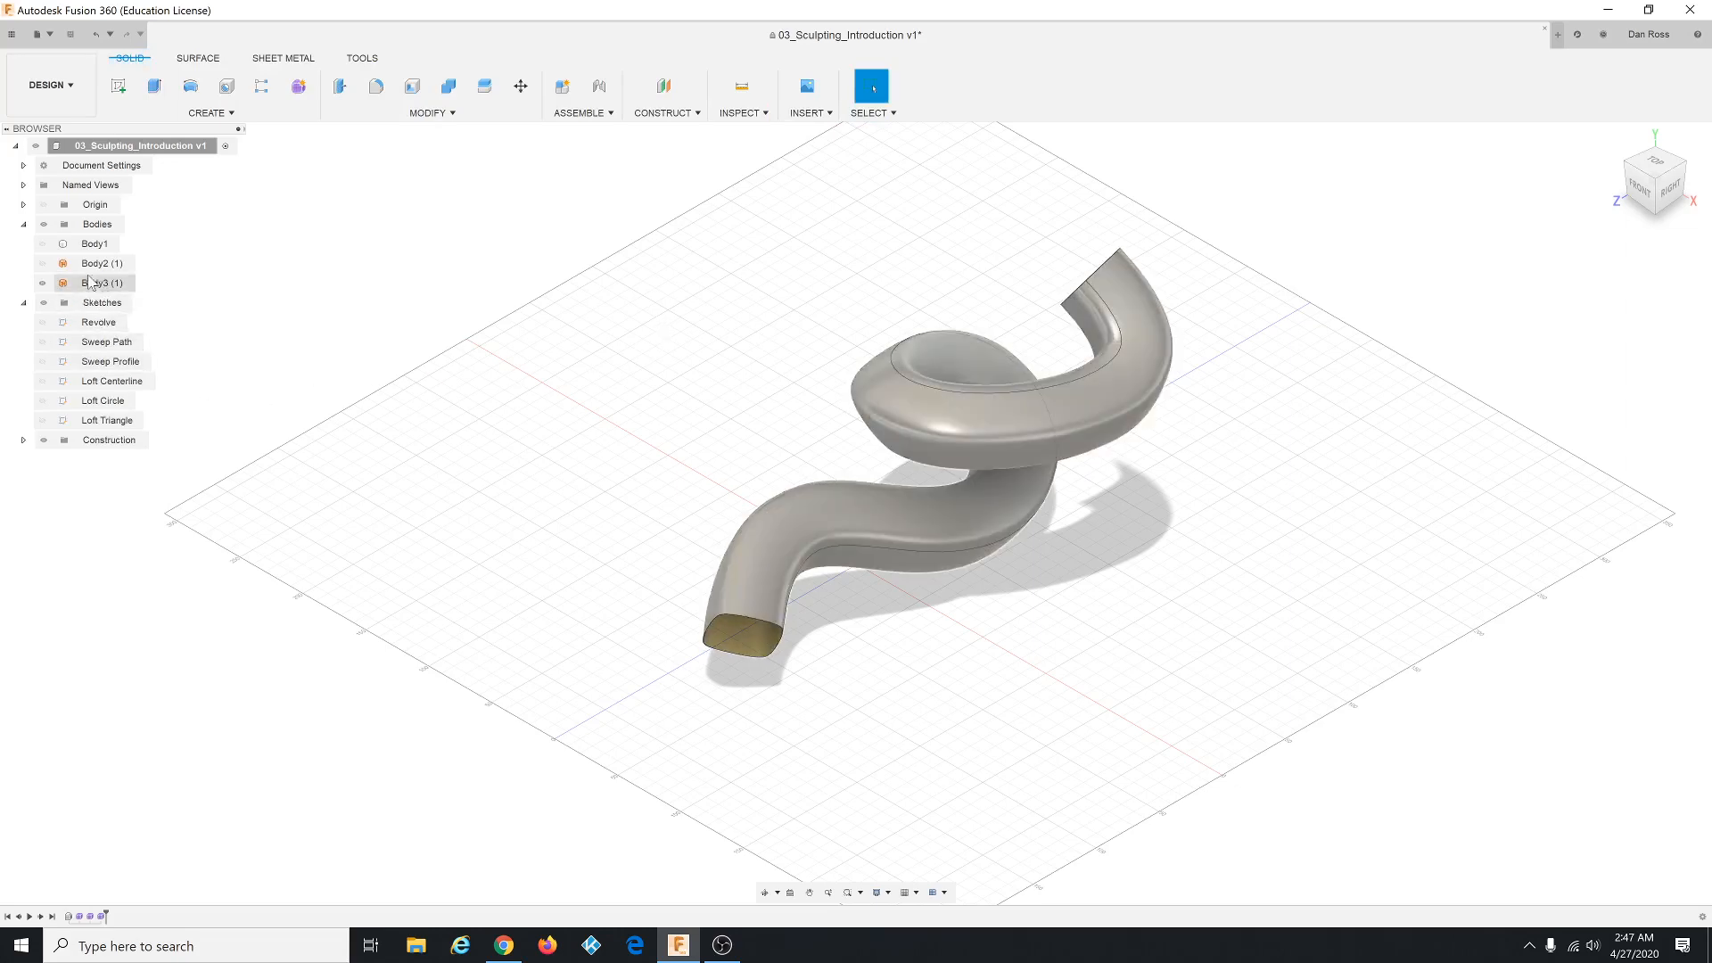
Hide the swept body and show the Loft Centerline, Loft Circle and Loft Triangle sketches.
click(43, 283)
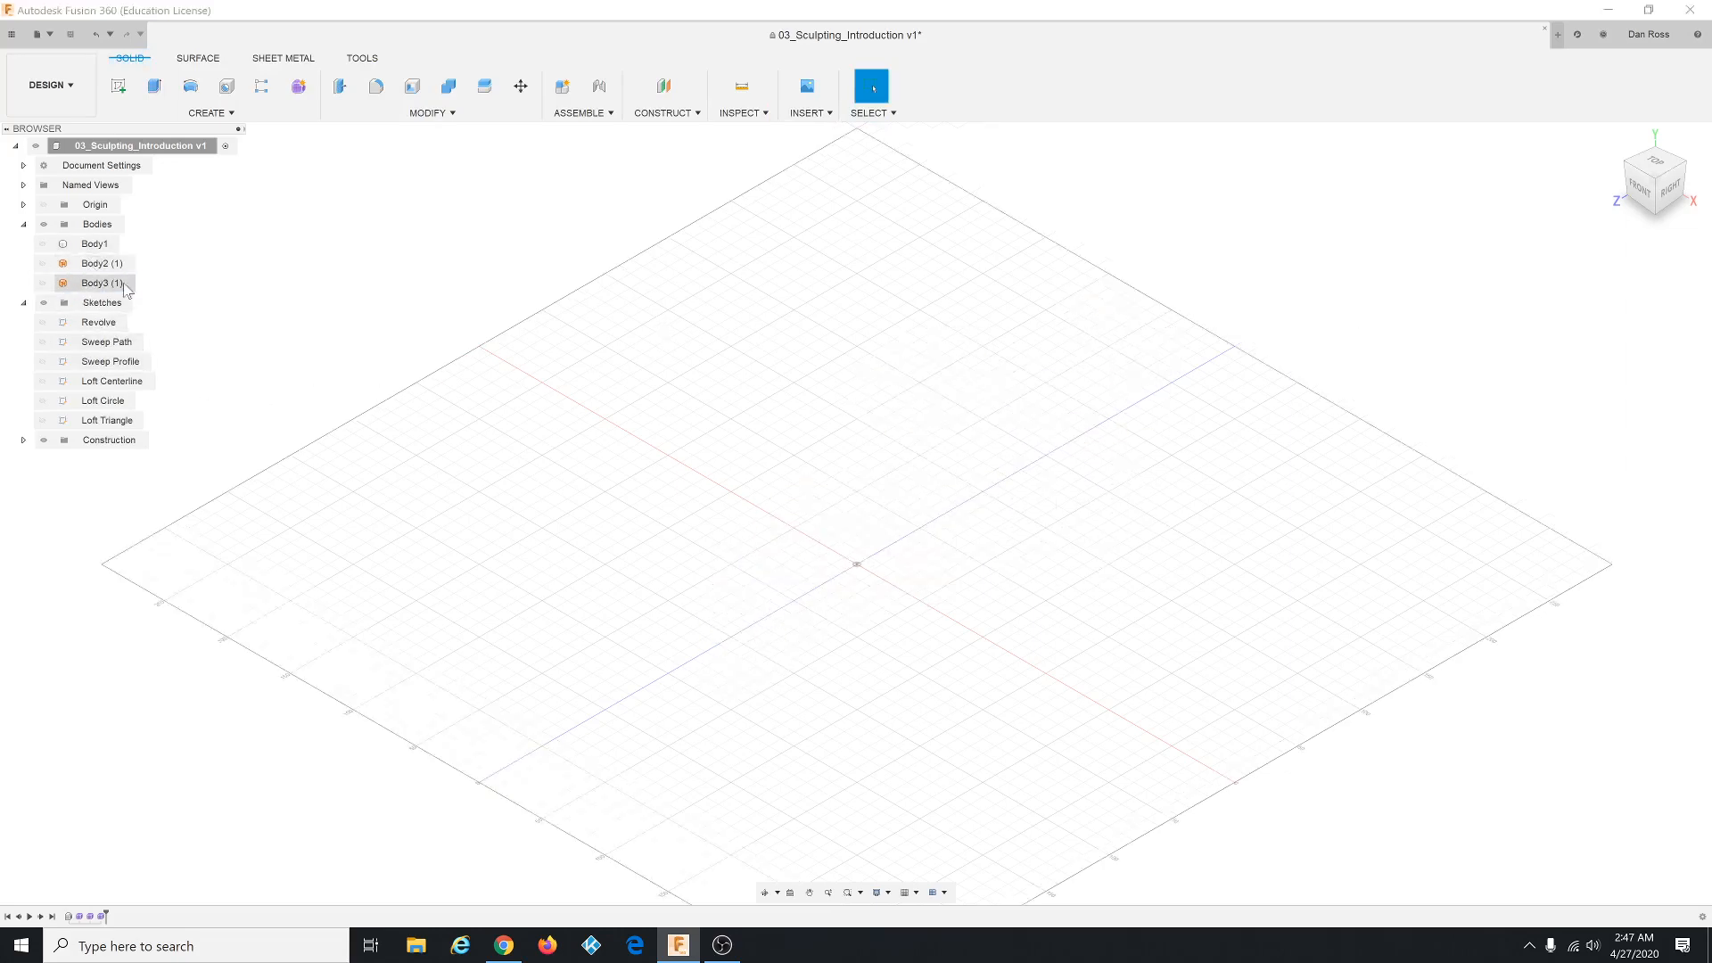
click(46, 389)
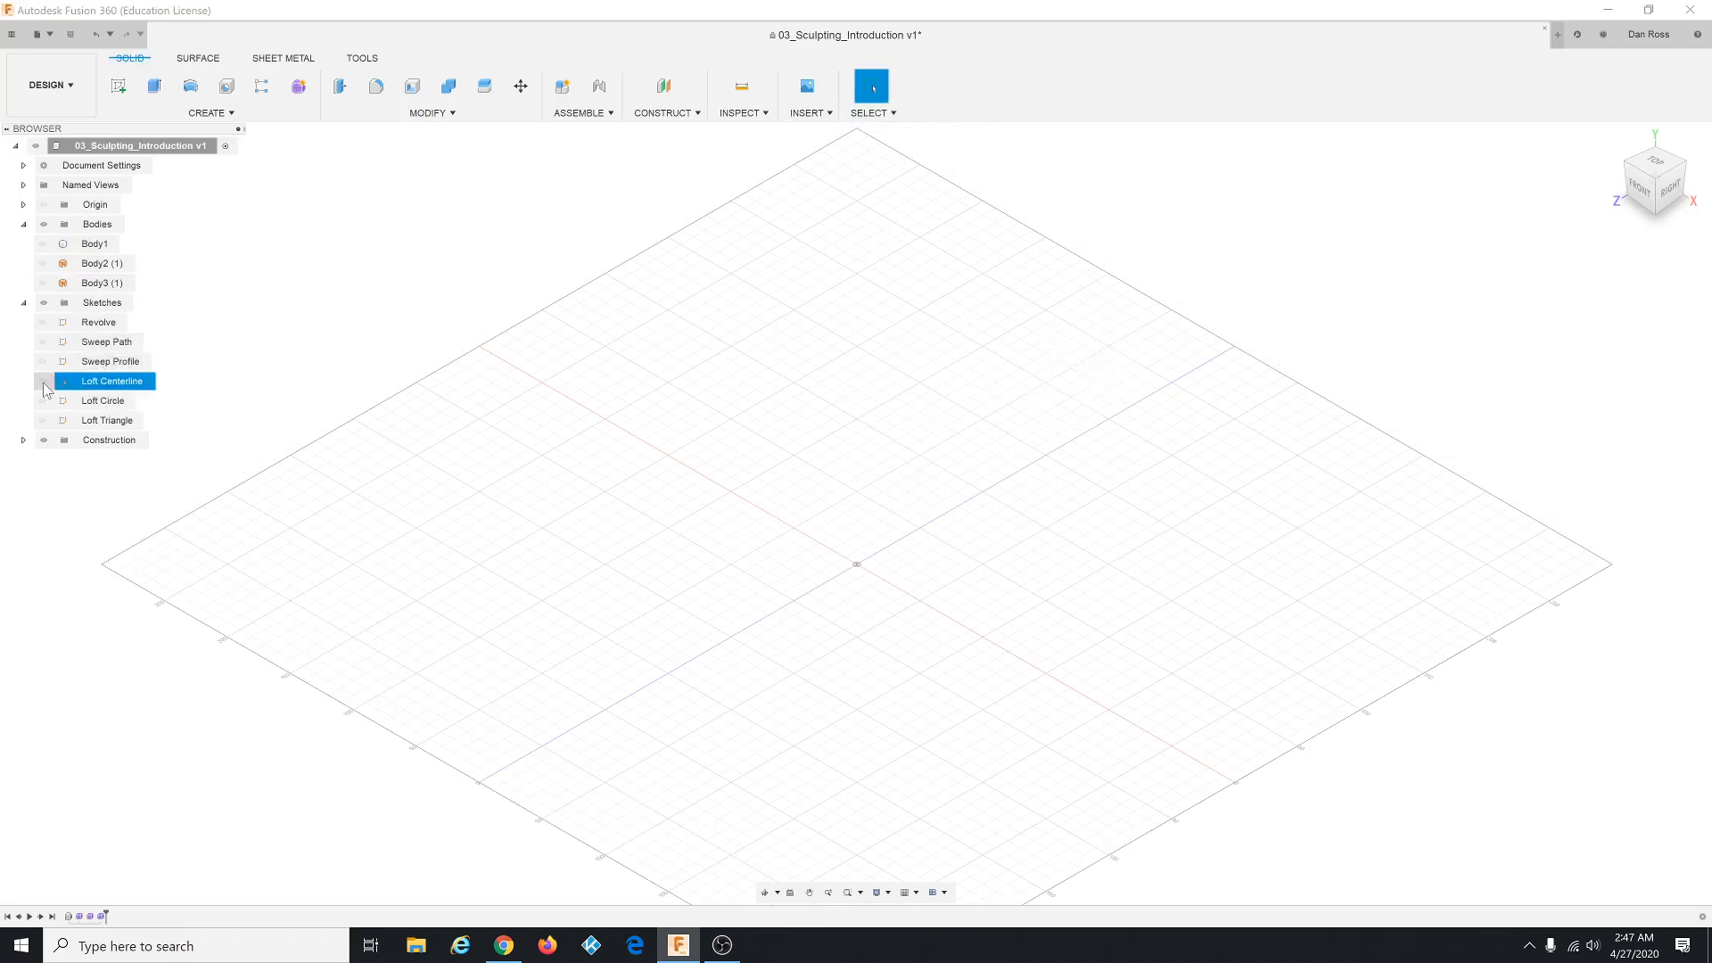
click(42, 381)
click(42, 400)
click(42, 420)
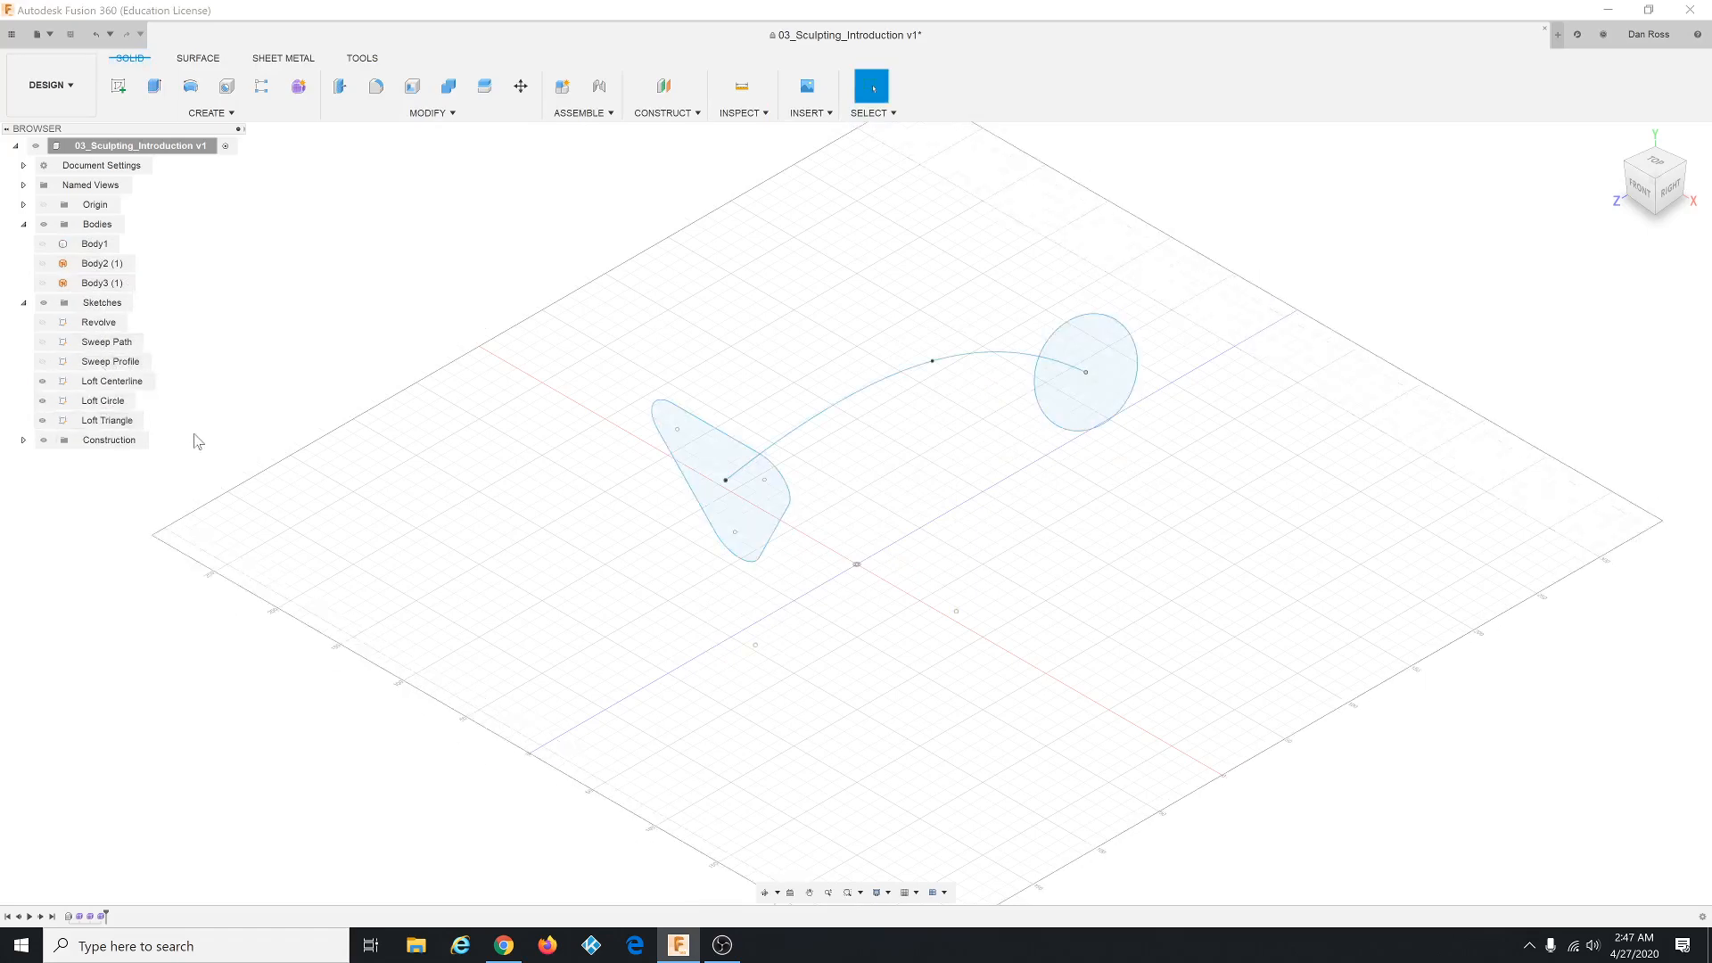
Create a new form feature and loft from the circle profile to the rounded triangle profile.
mouse_move(872, 504)
shift+middle_down()
mouse_move(848, 489)
mouse_move(860, 508)
mouse_move(848, 493)
mouse_move(880, 485)
mouse_move(852, 470)
mouse_move(871, 473)
mouse_move(859, 511)
shift+middle_up()
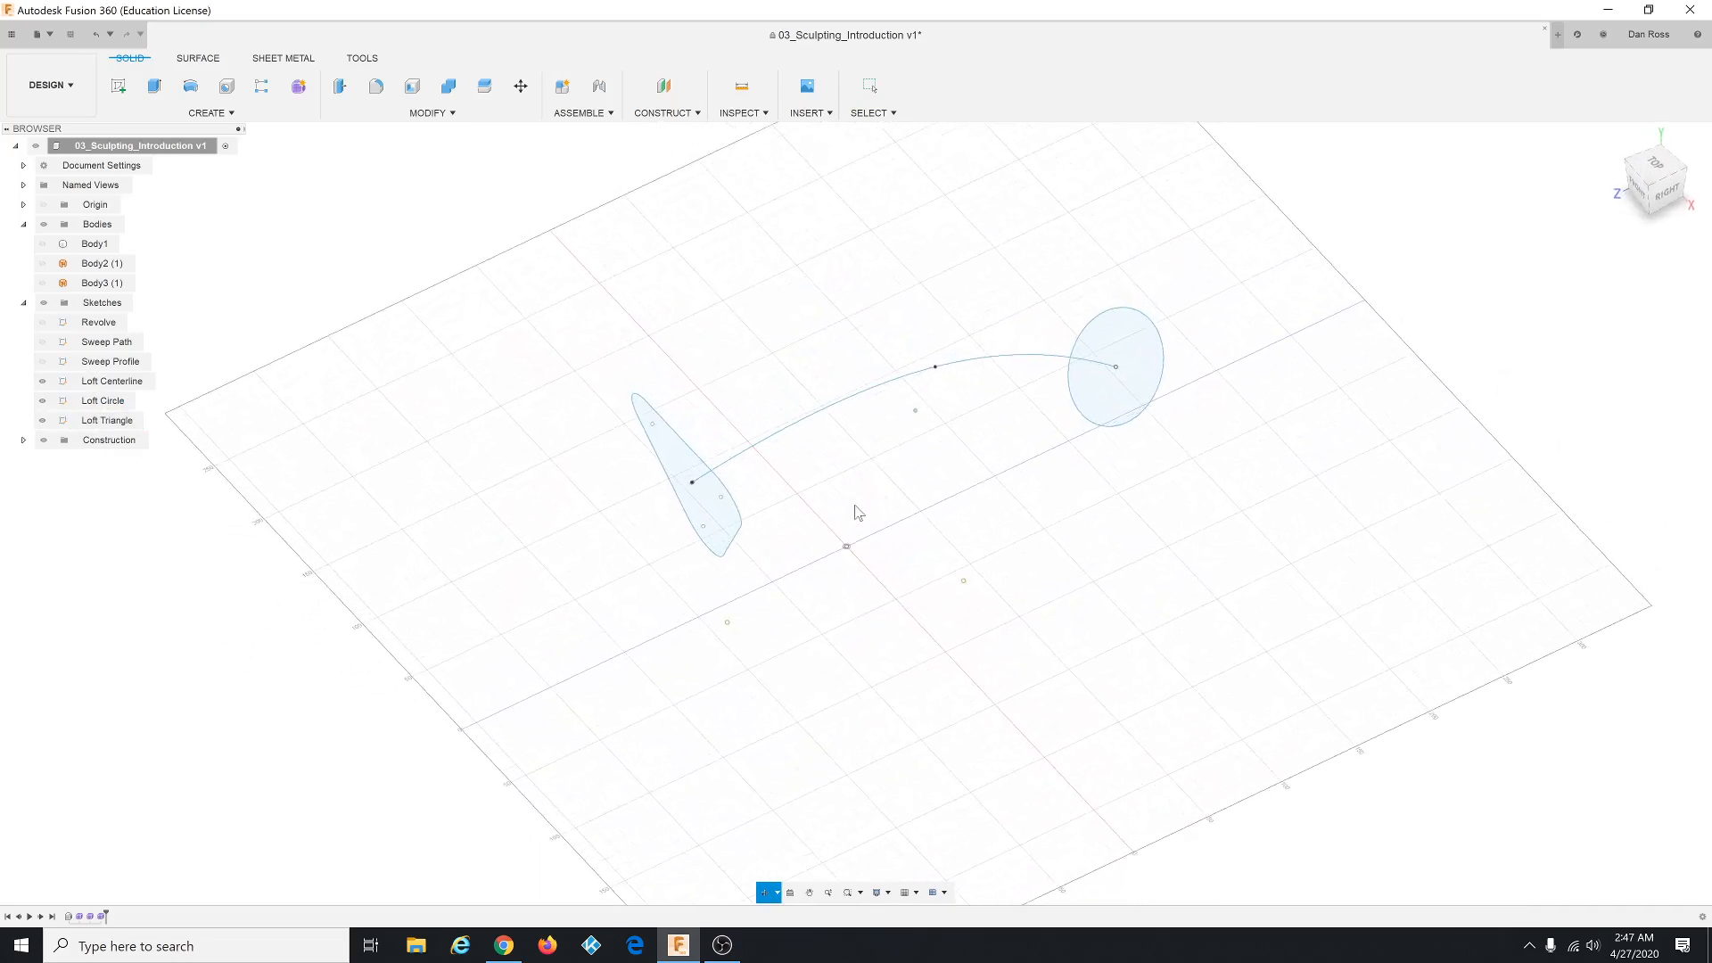
scroll(950, 439, down, 3)
scroll(1046, 364, up, 3)
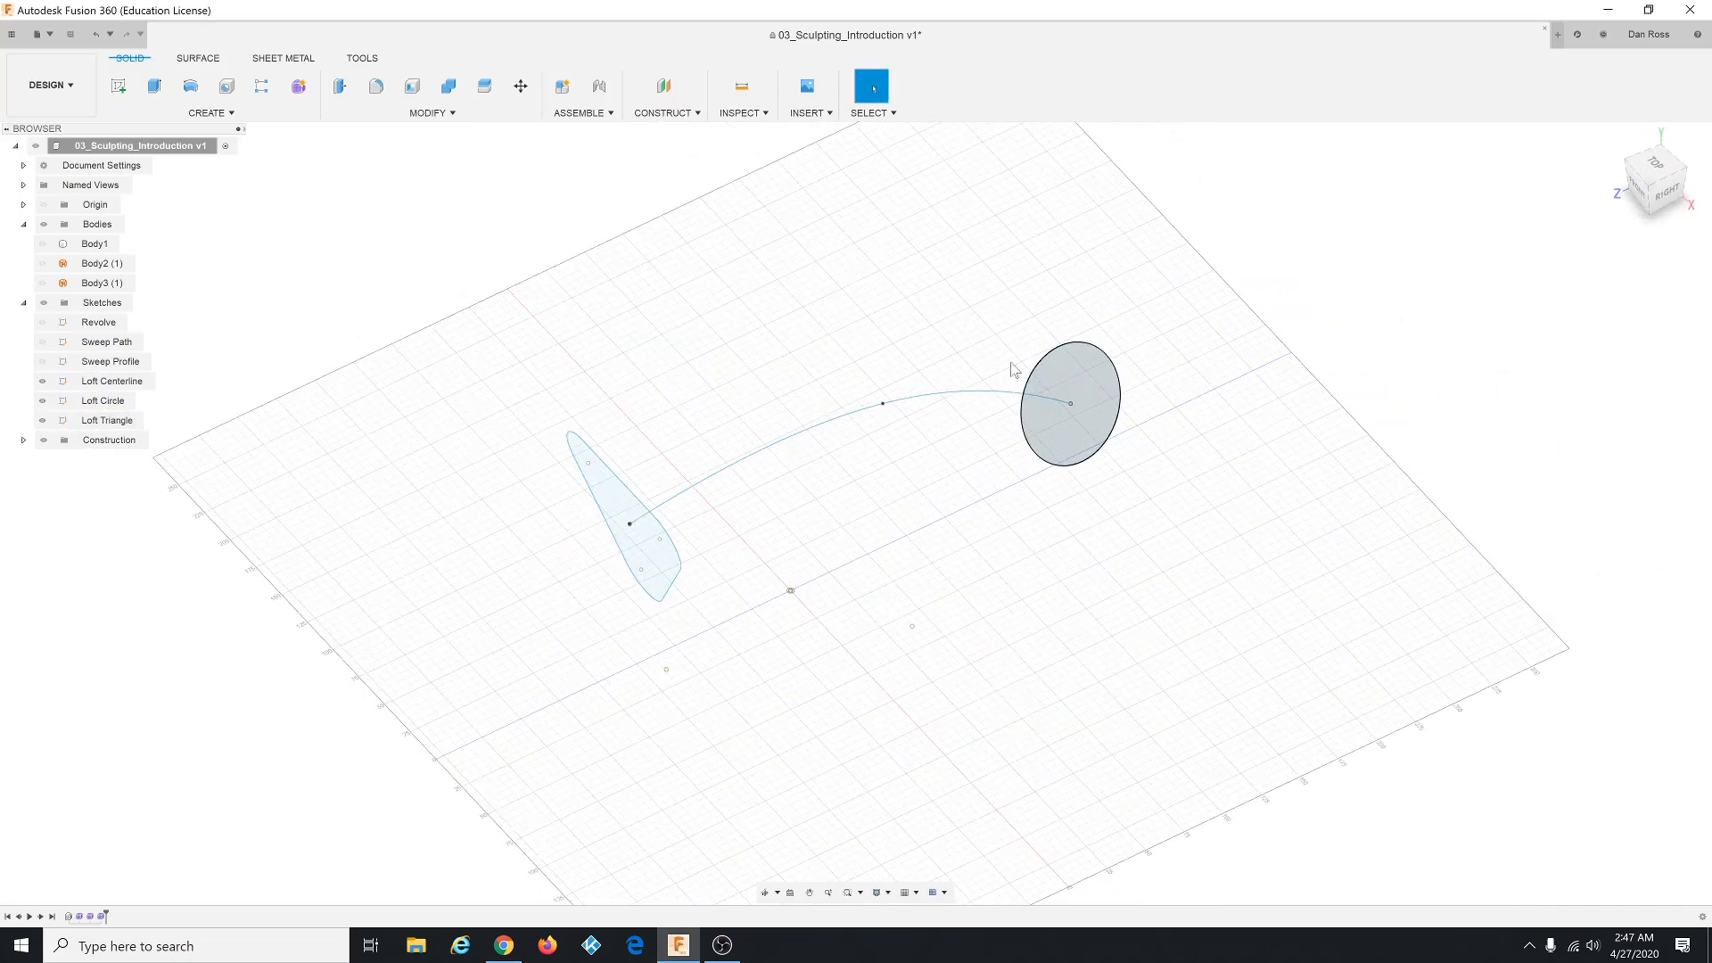
click(301, 89)
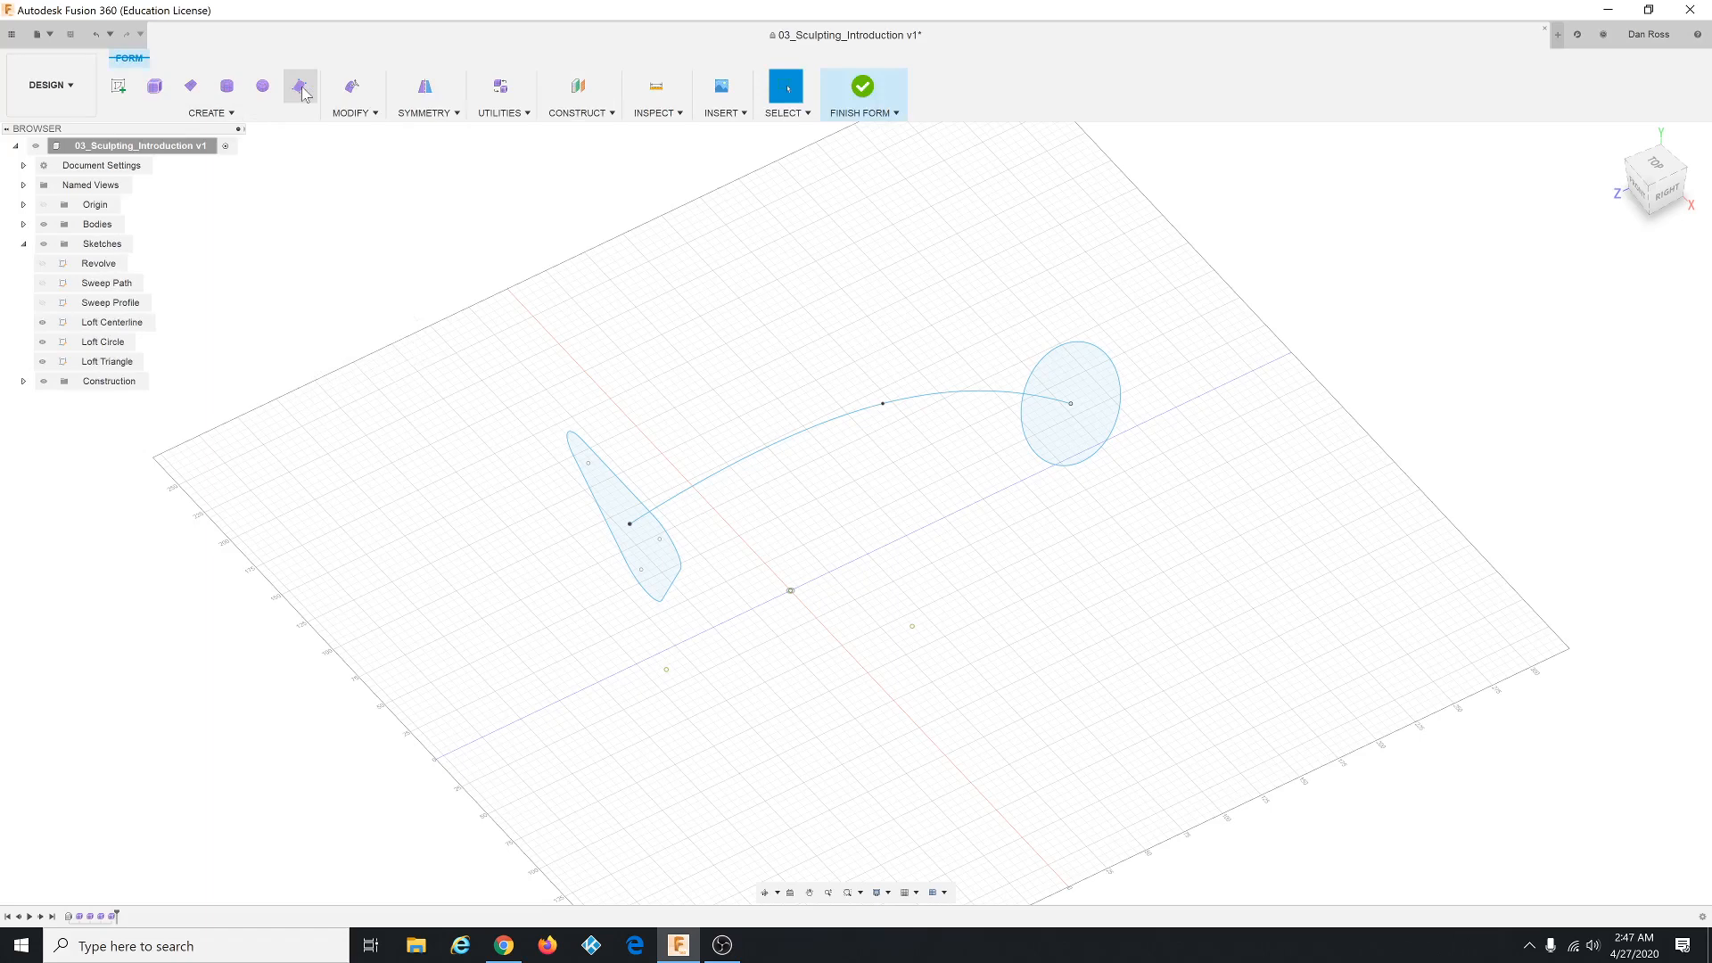
click(229, 113)
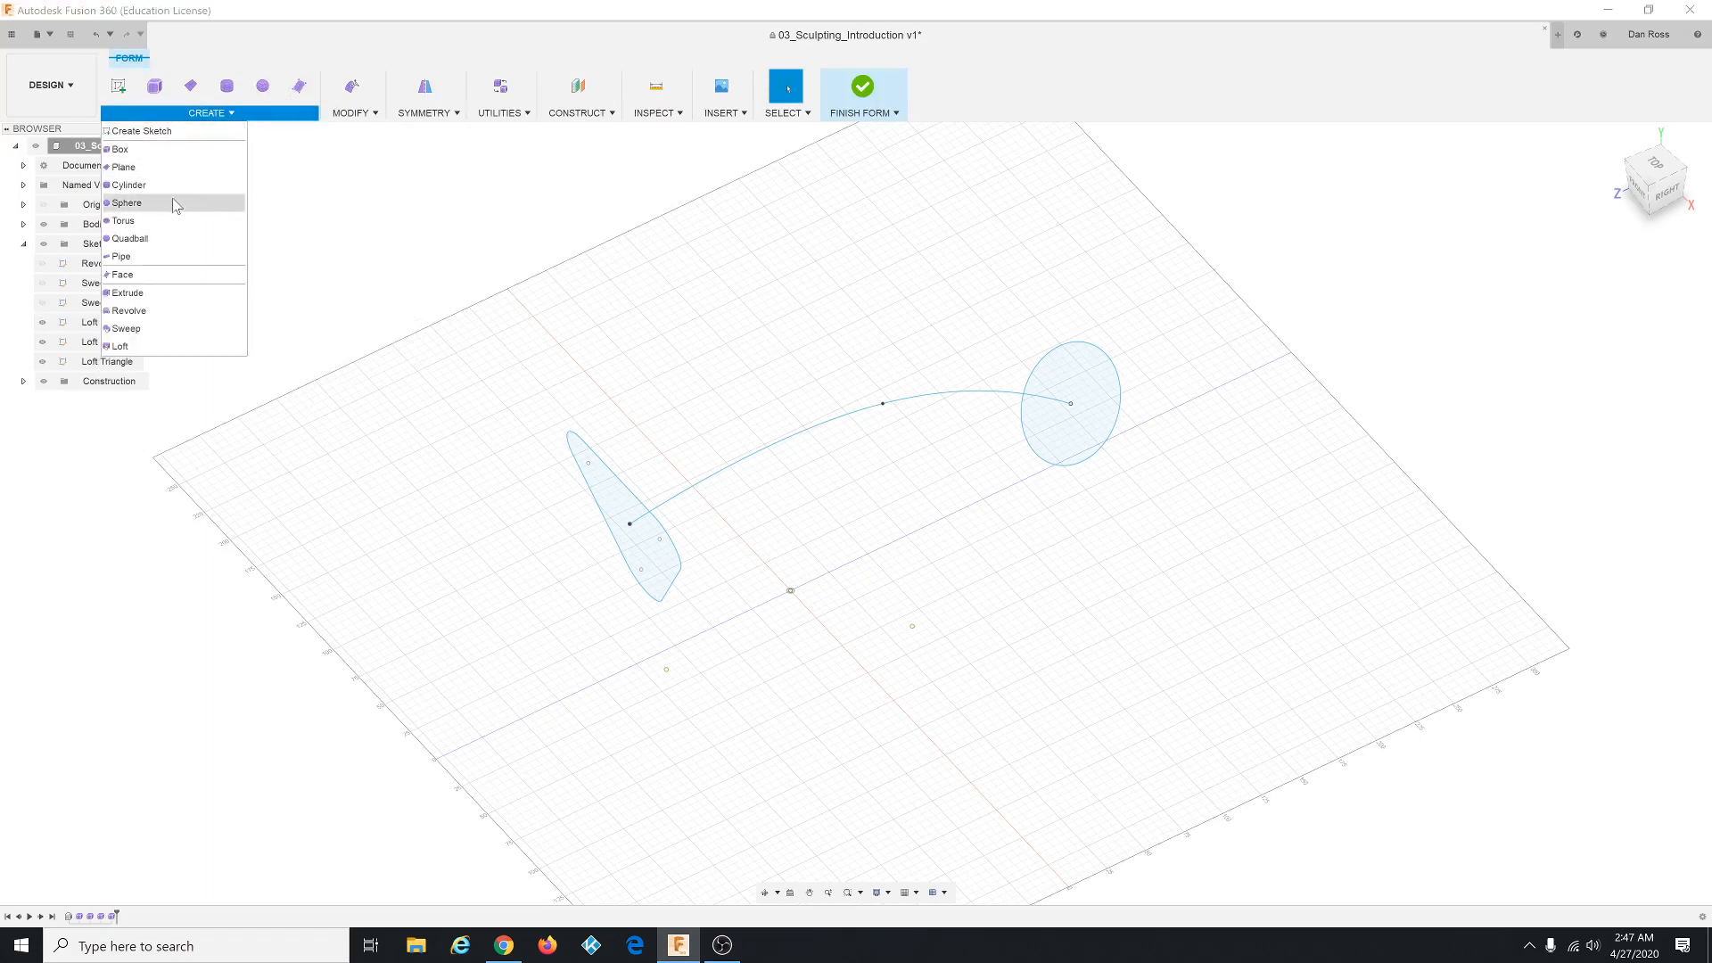
click(151, 354)
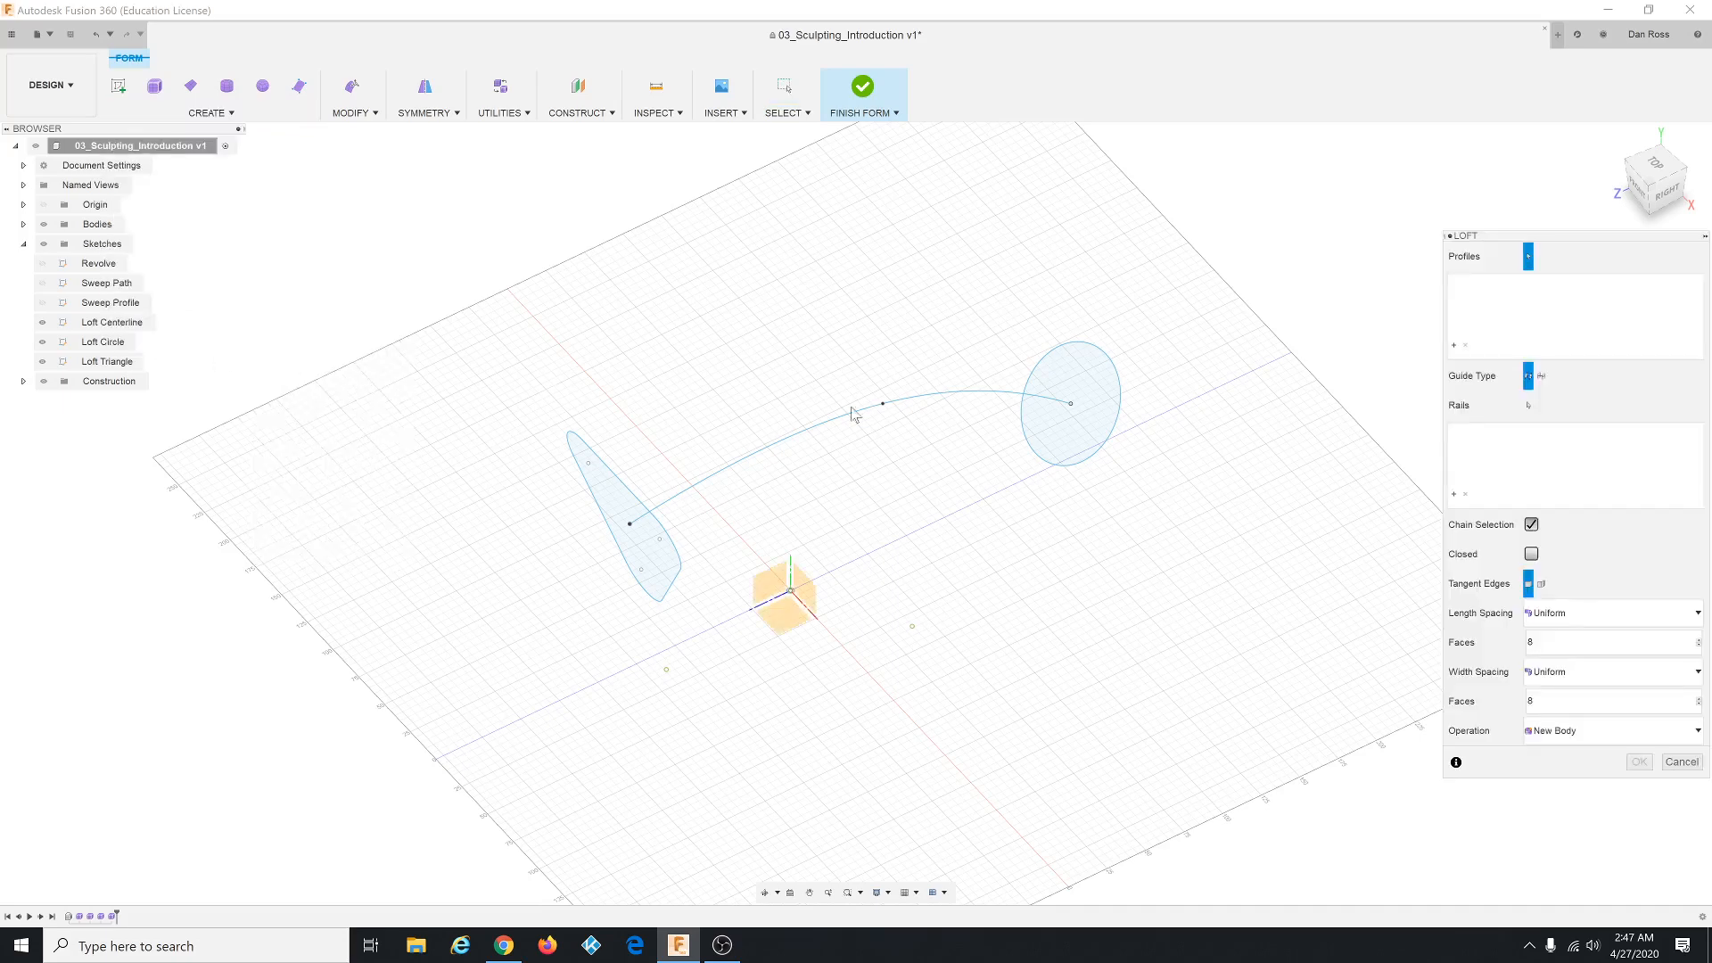
click(1072, 466)
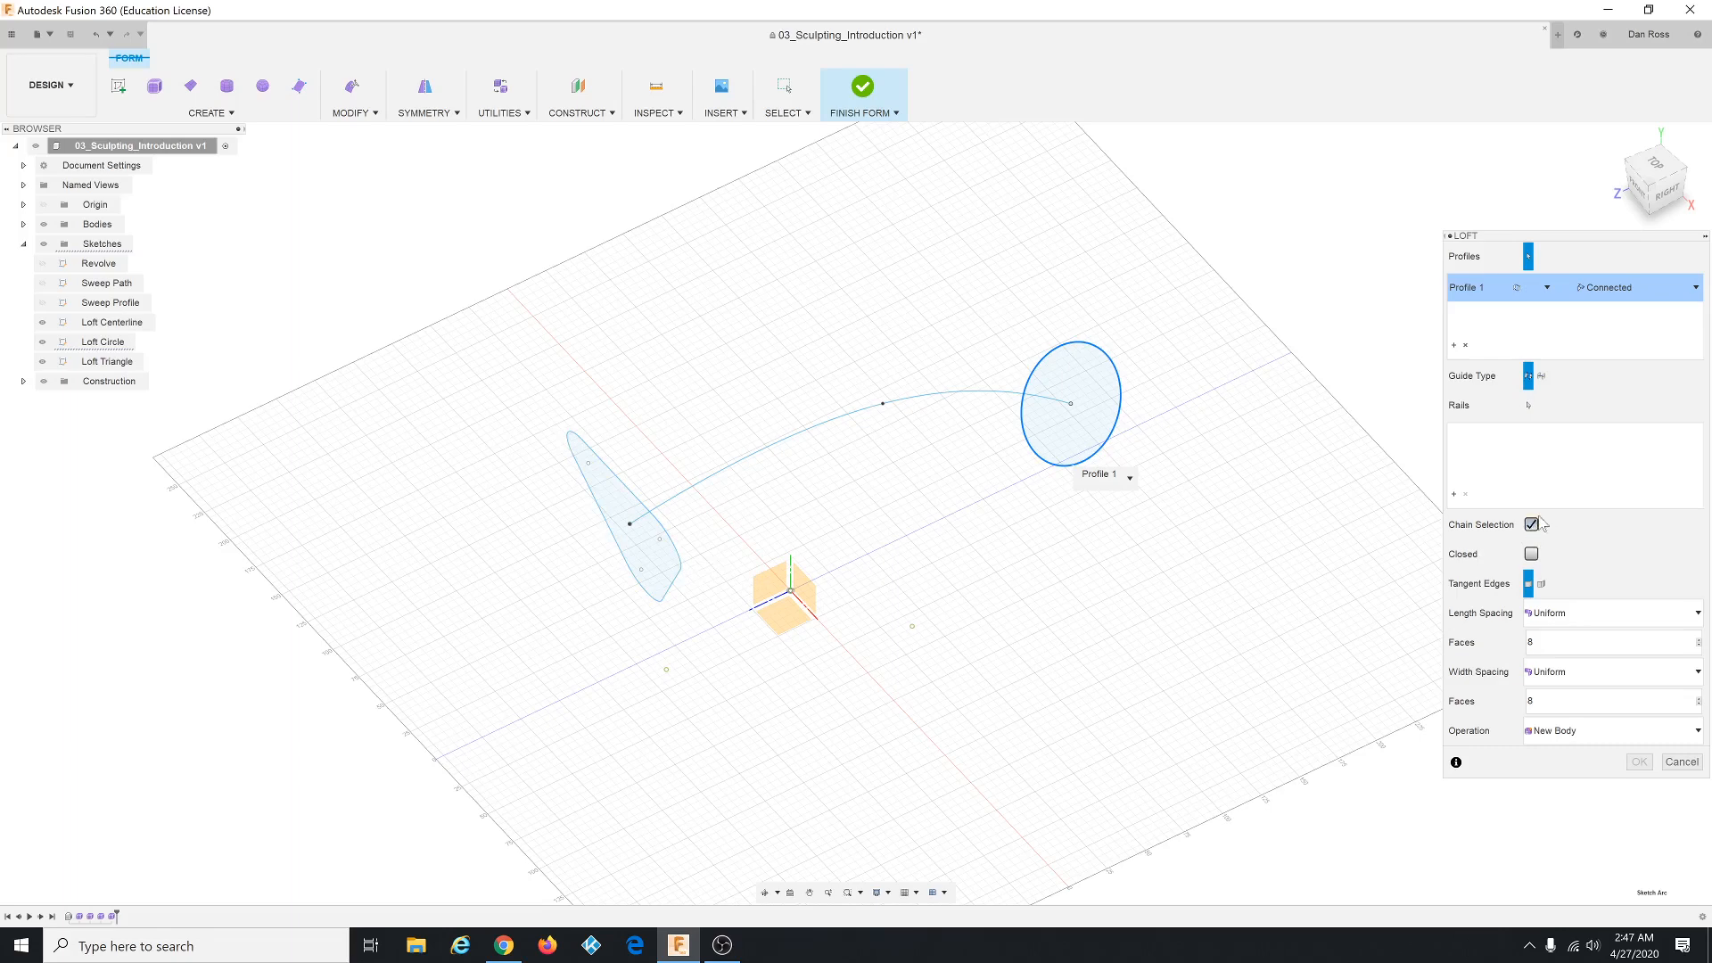
click(664, 584)
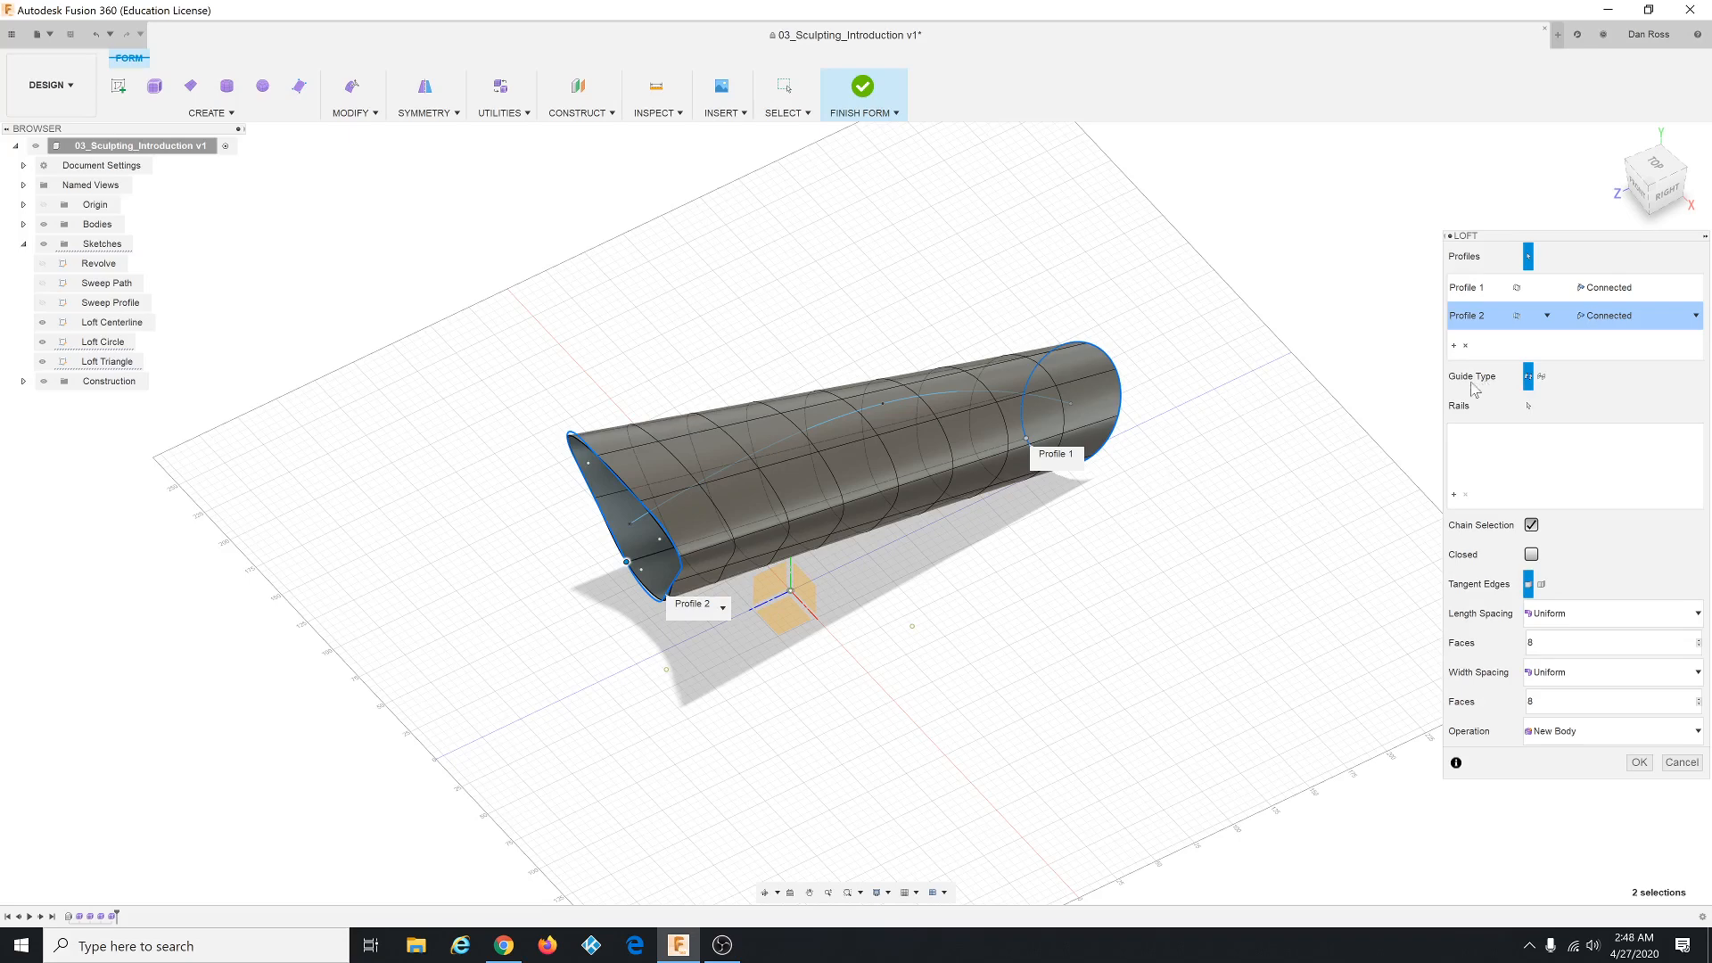
Guide the loft with the Centerline guide type along the curved centerline sketch, accept it and finish the form.
click(1542, 377)
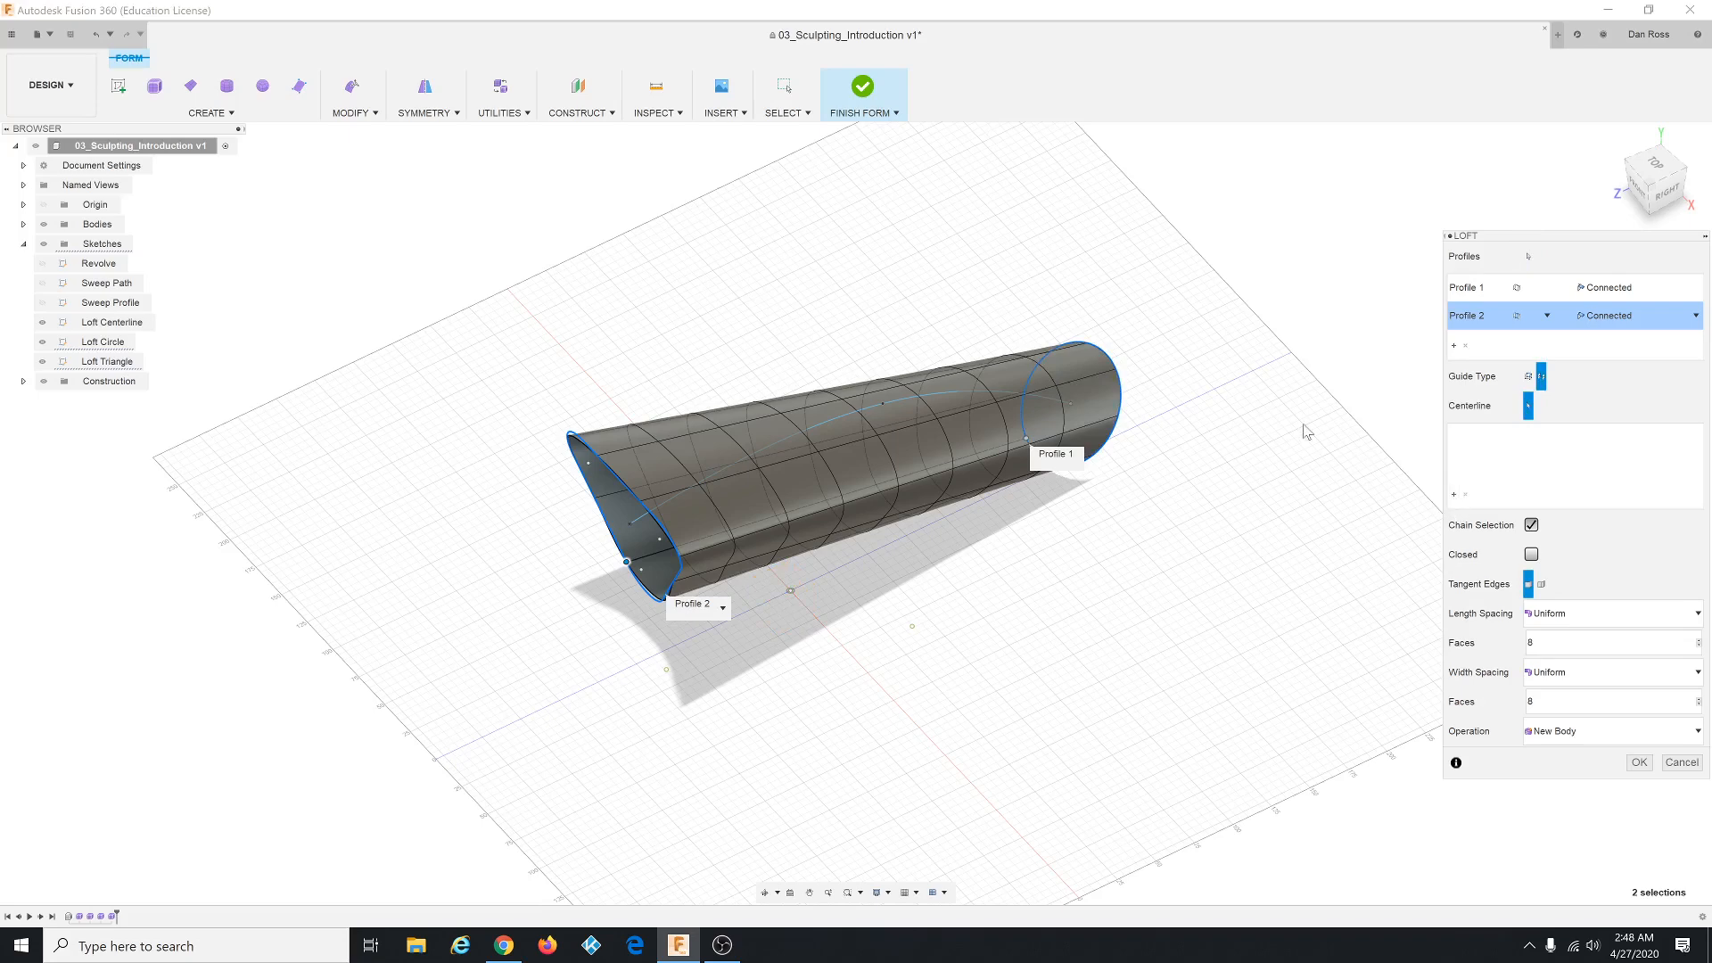
click(822, 420)
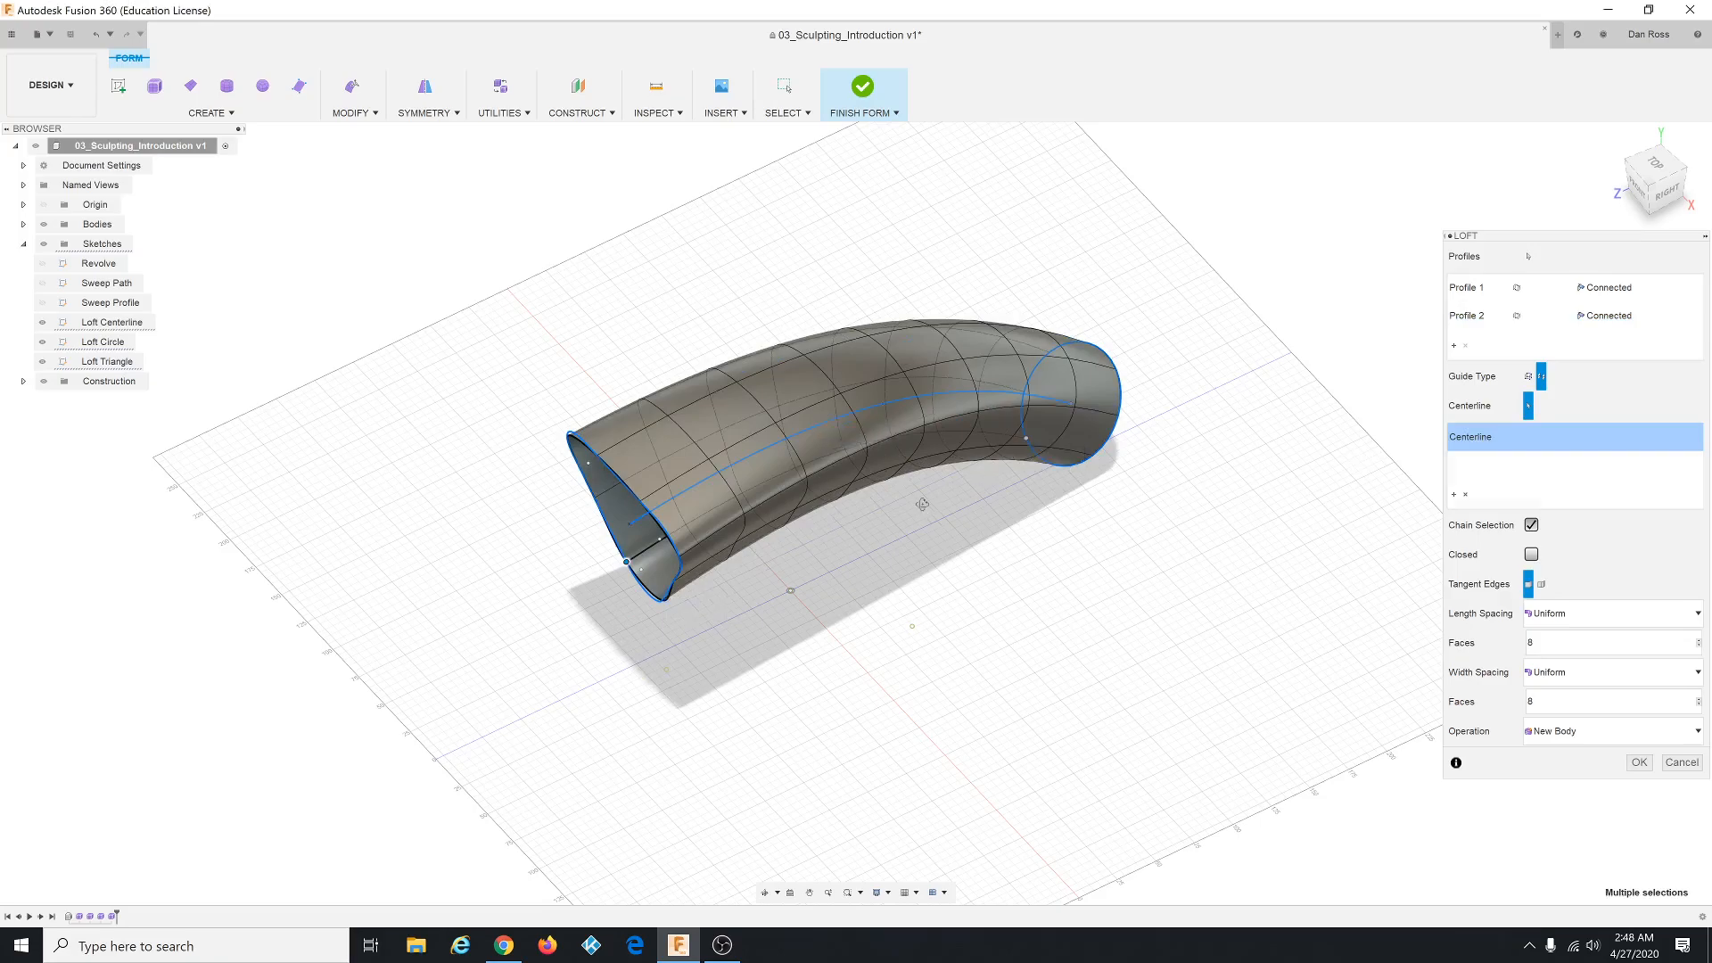
mouse_move(918, 504)
shift+middle_down()
mouse_move(968, 471)
mouse_move(900, 493)
mouse_move(950, 490)
mouse_move(931, 500)
shift+middle_up()
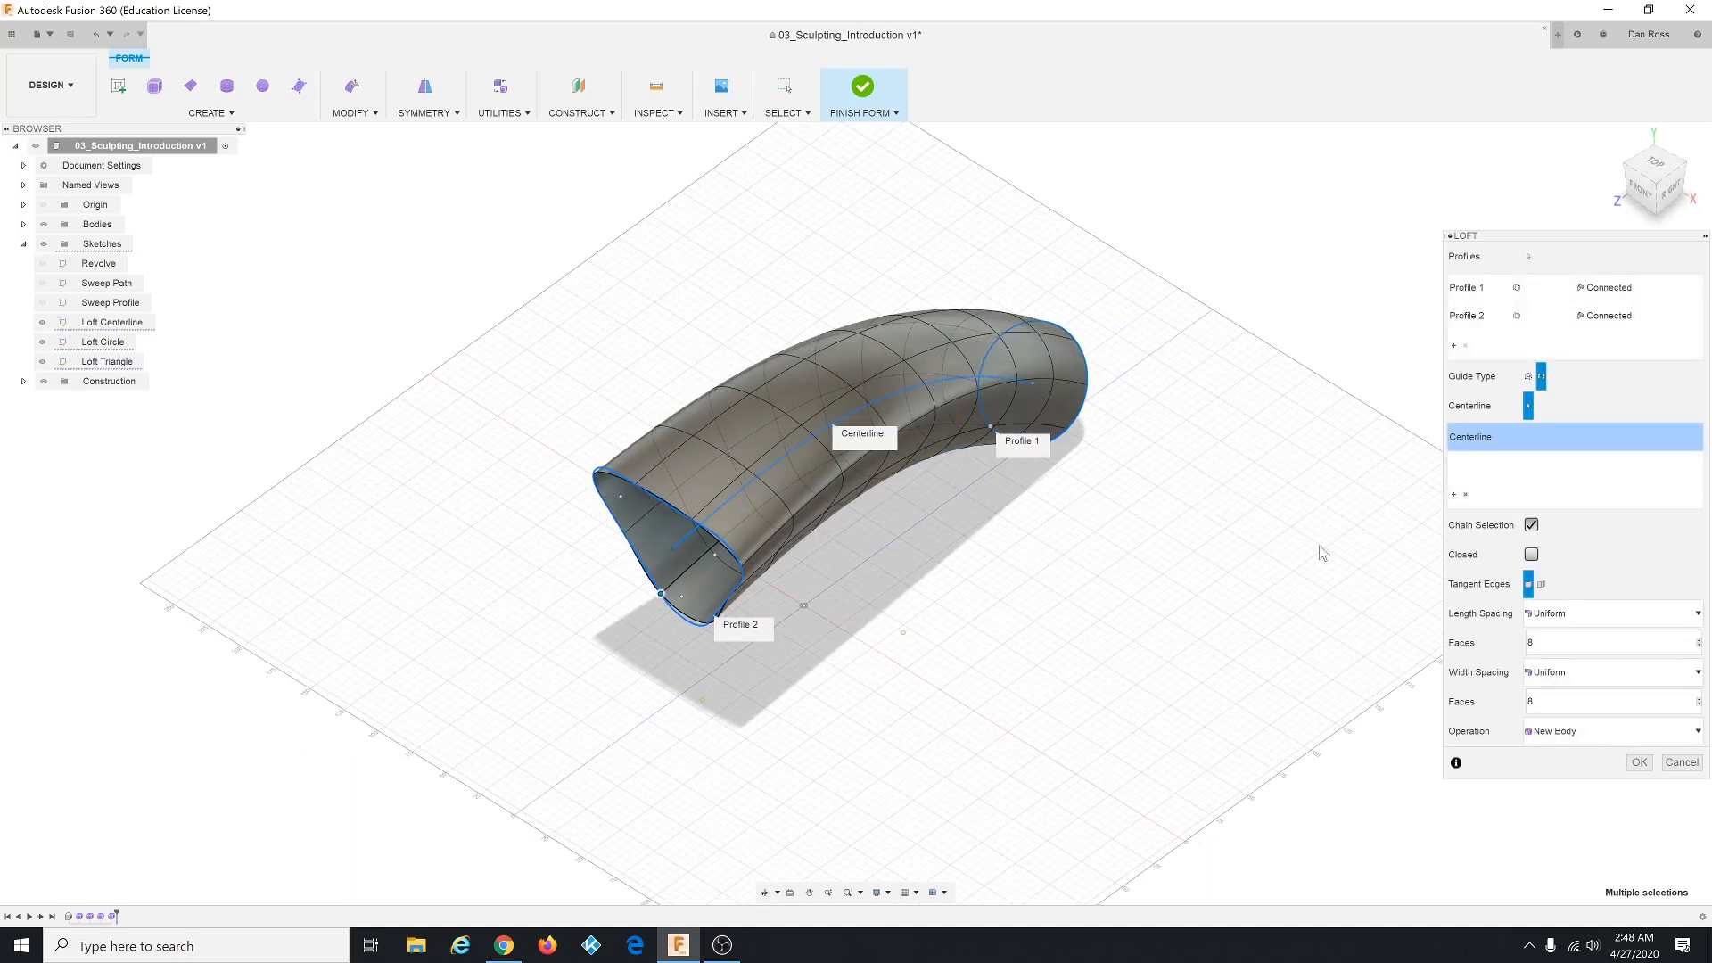
click(1639, 762)
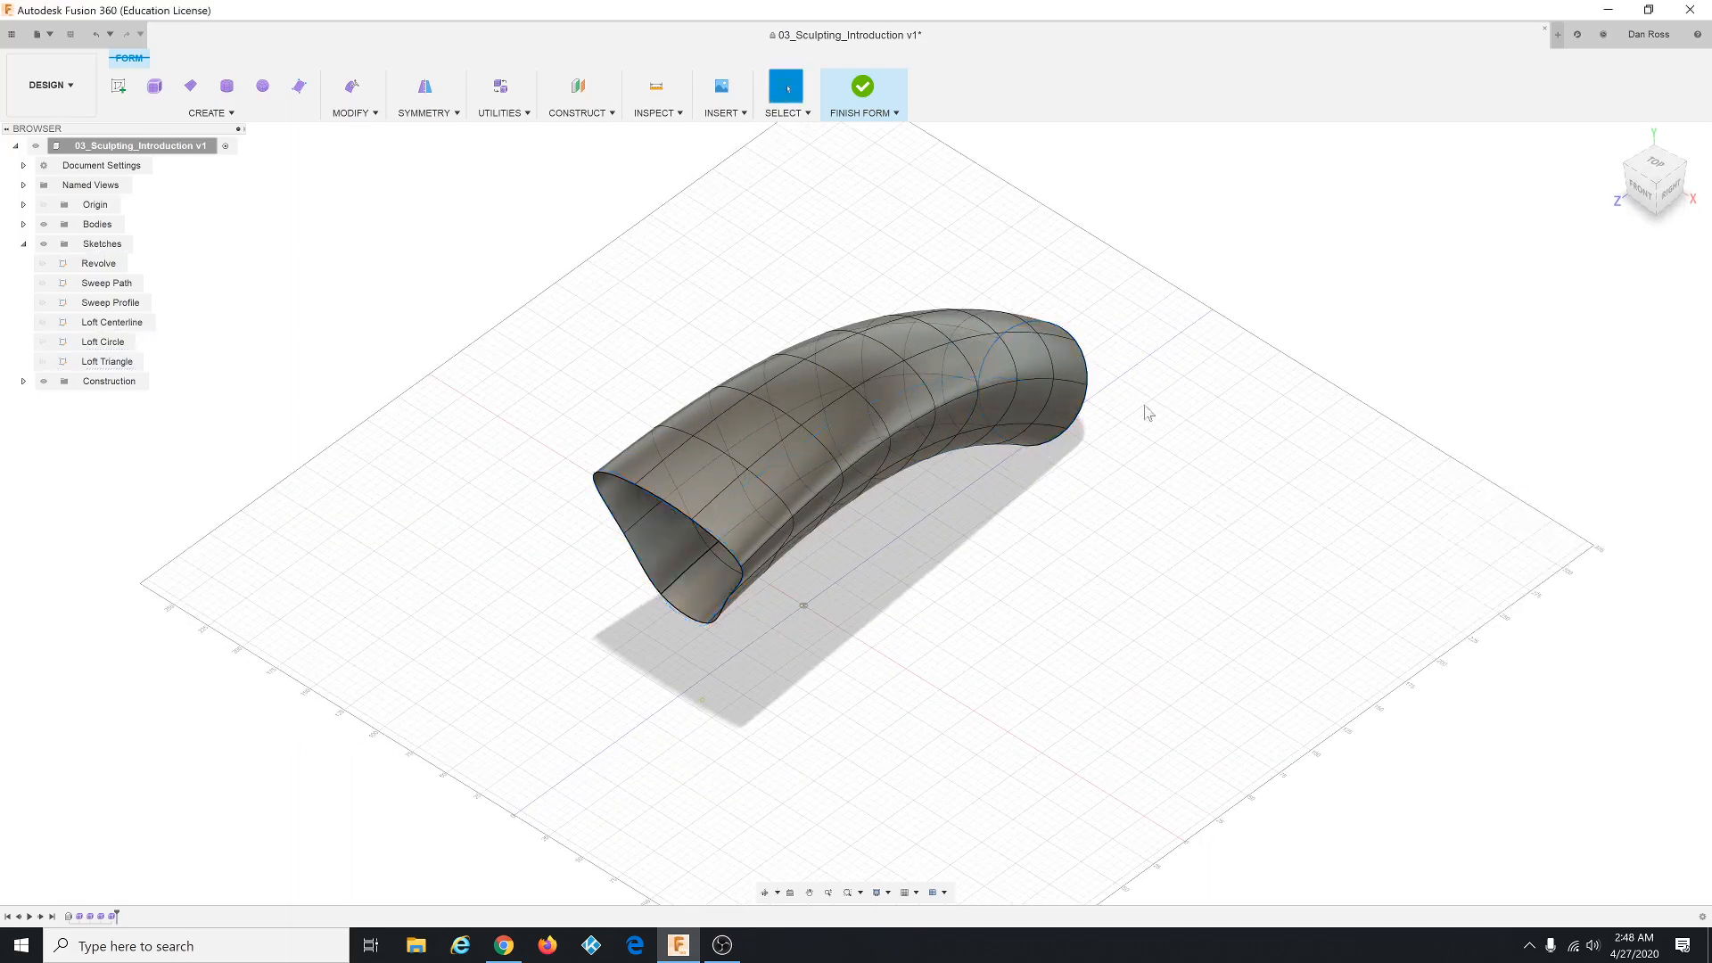
click(862, 89)
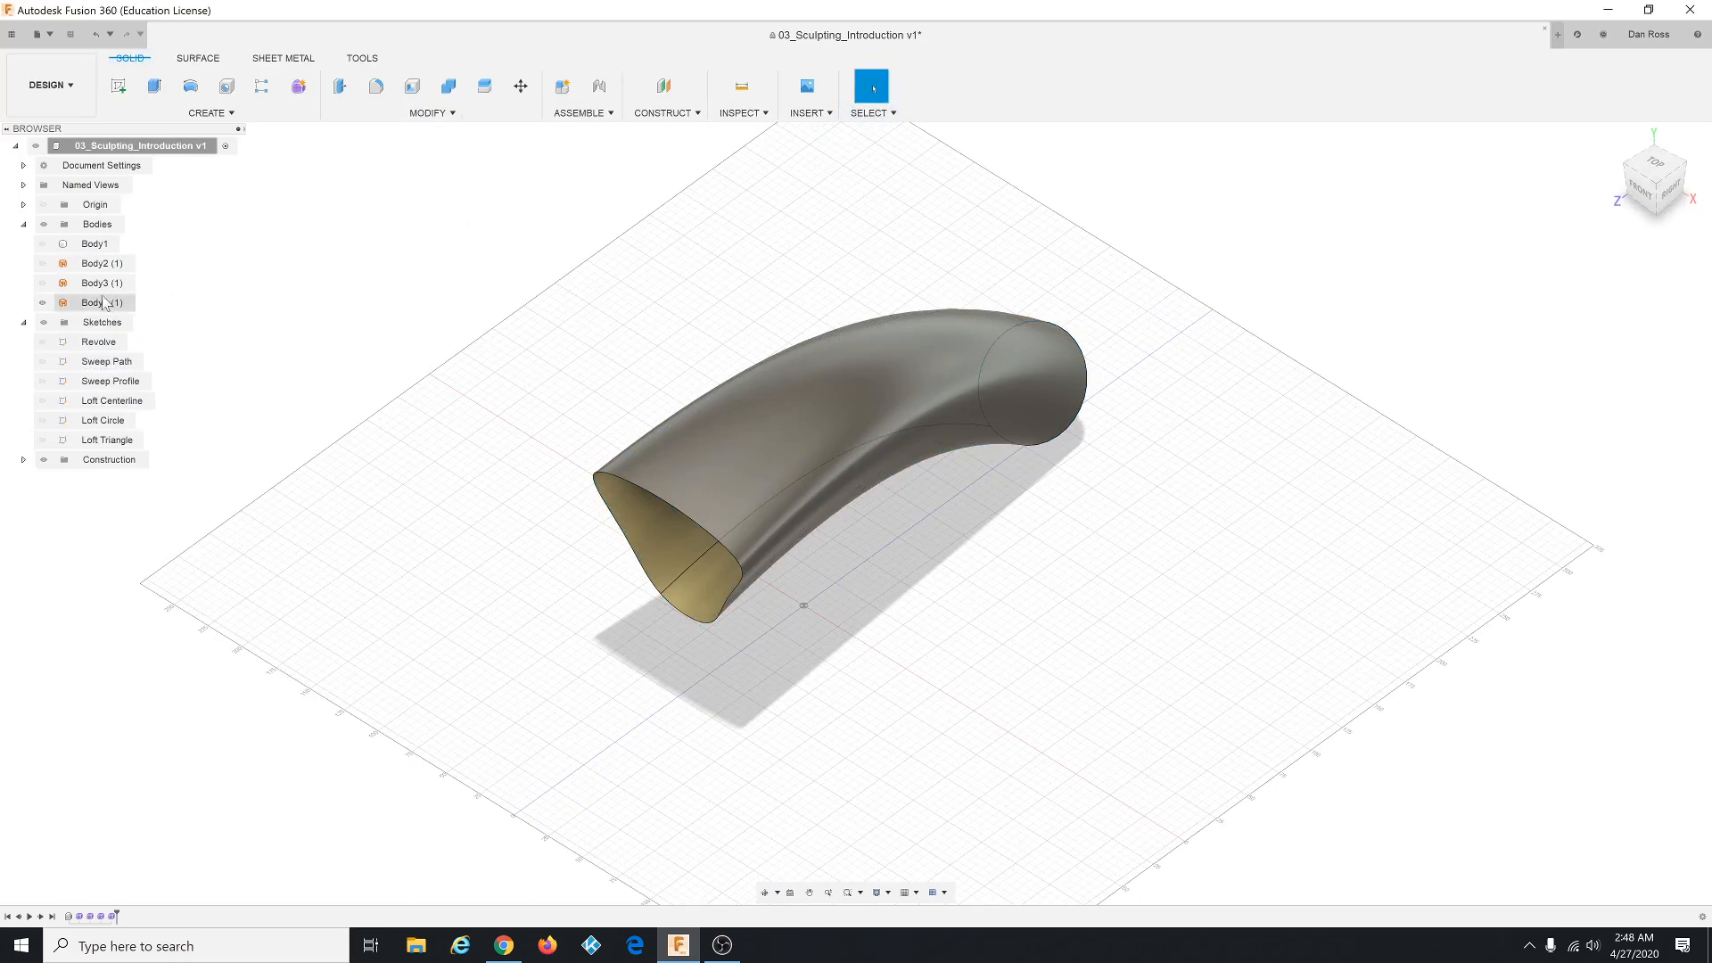
Hide the lofted body and show the rounded box body, Body1.
click(44, 305)
click(42, 304)
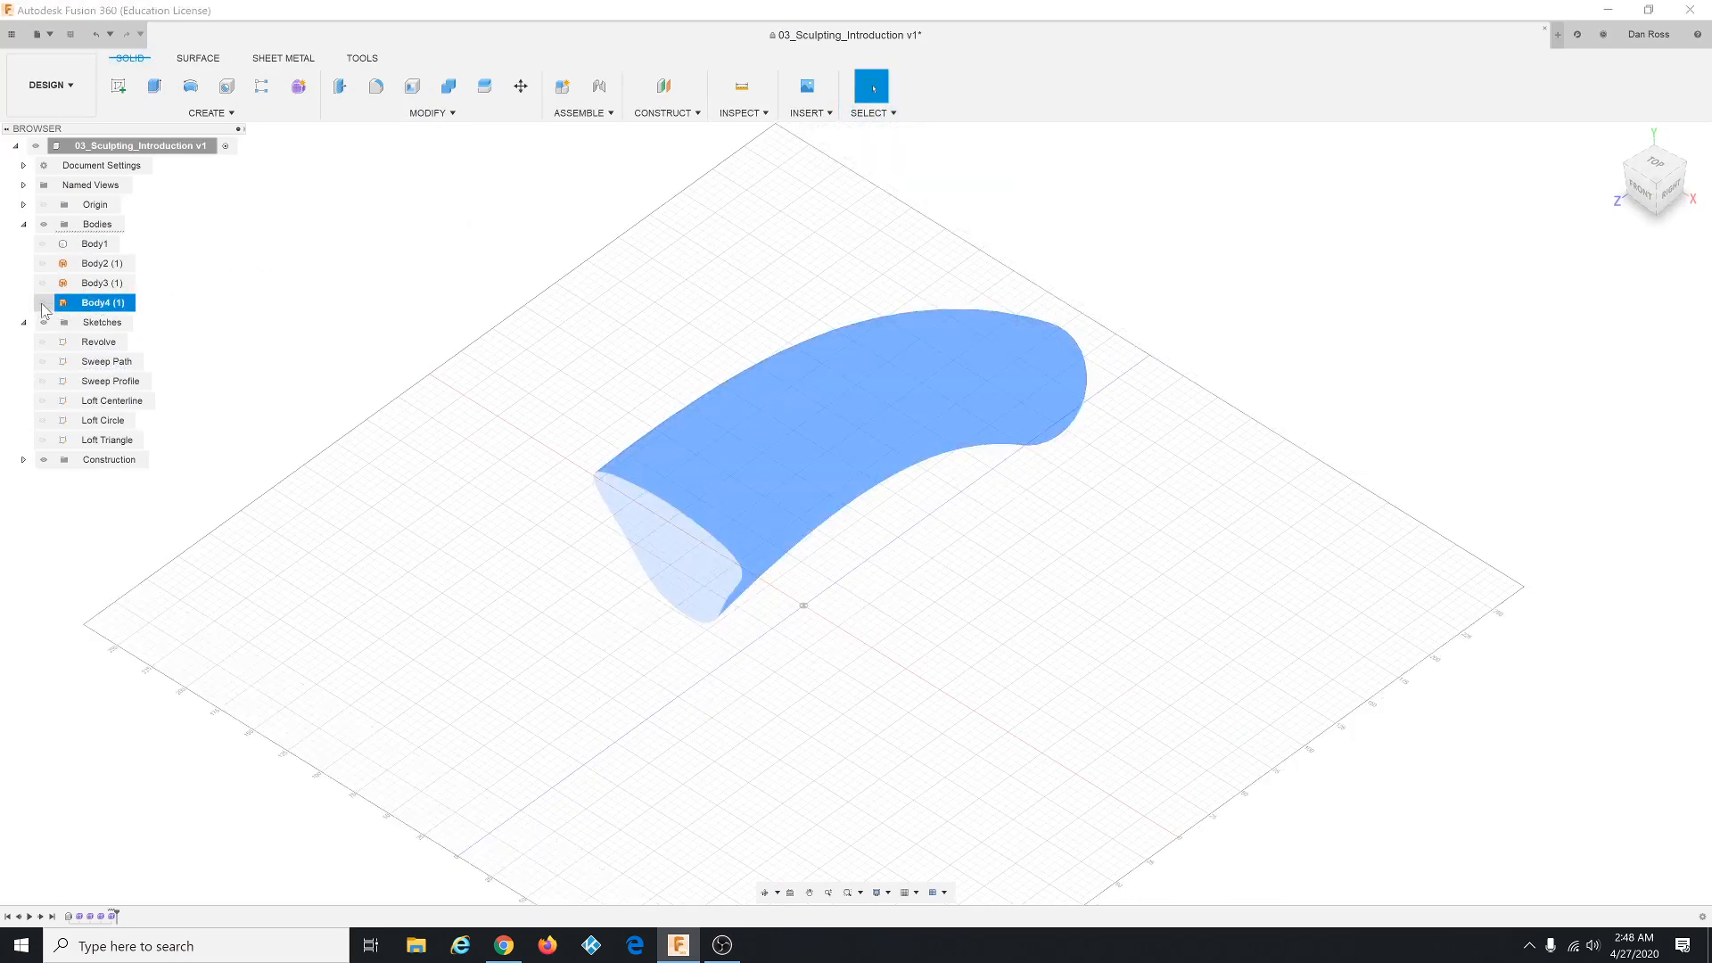
click(438, 471)
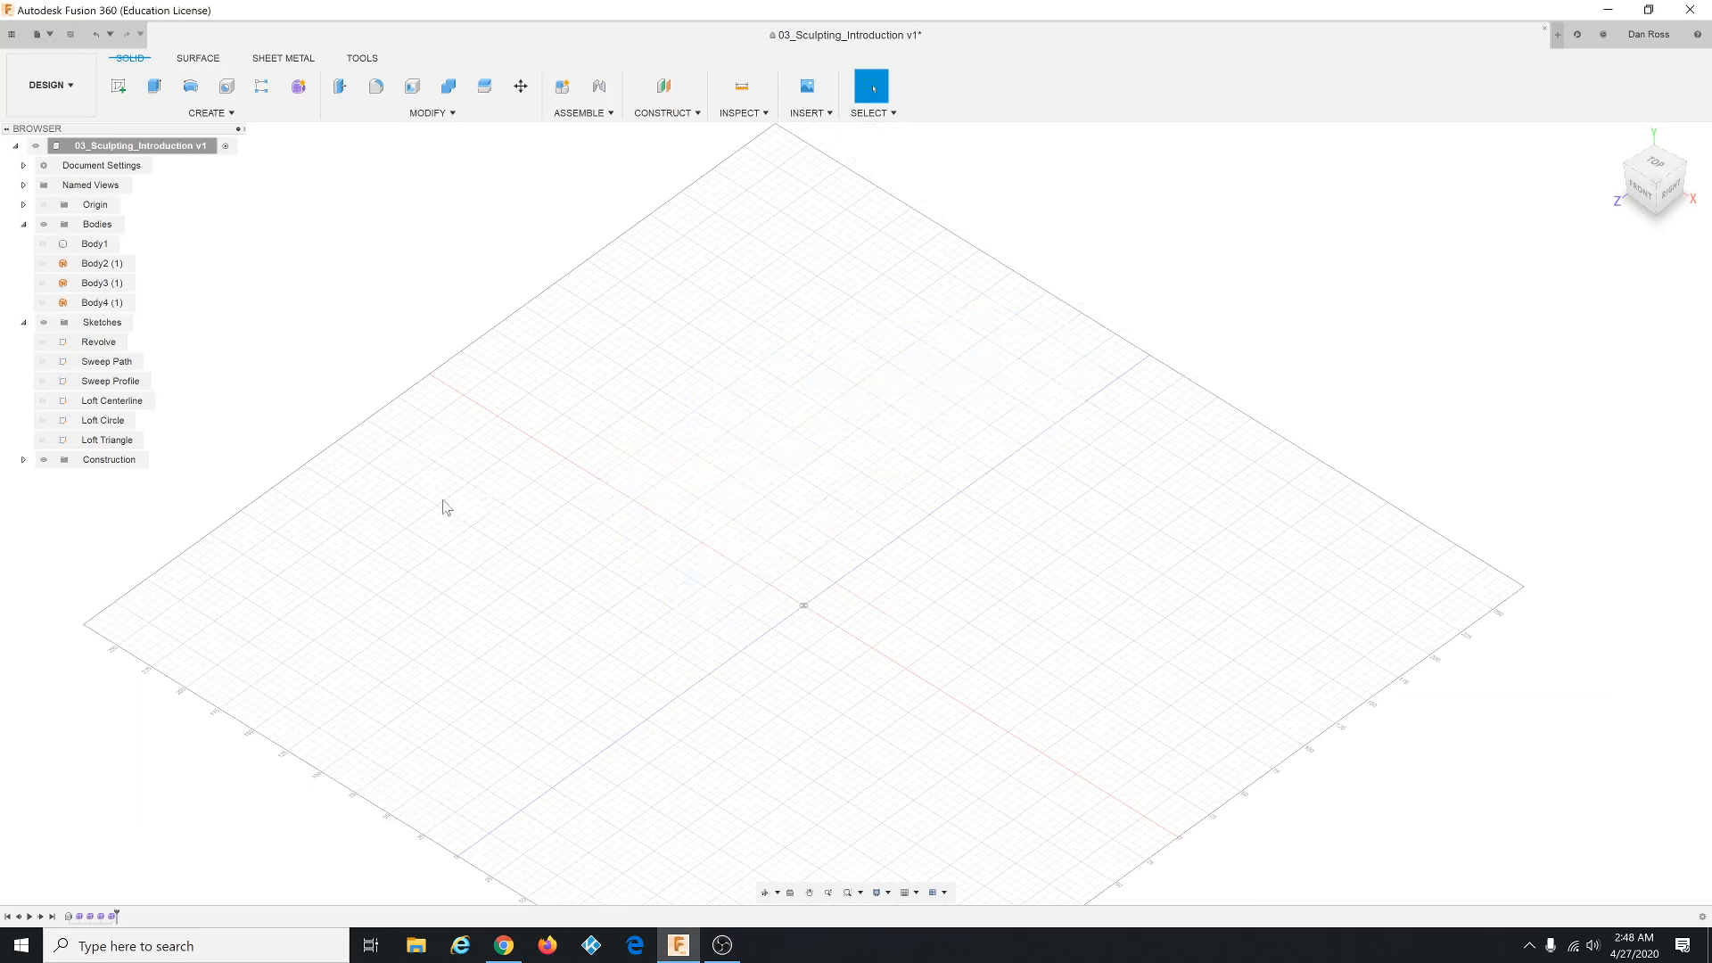
scroll(1008, 535, down, 1)
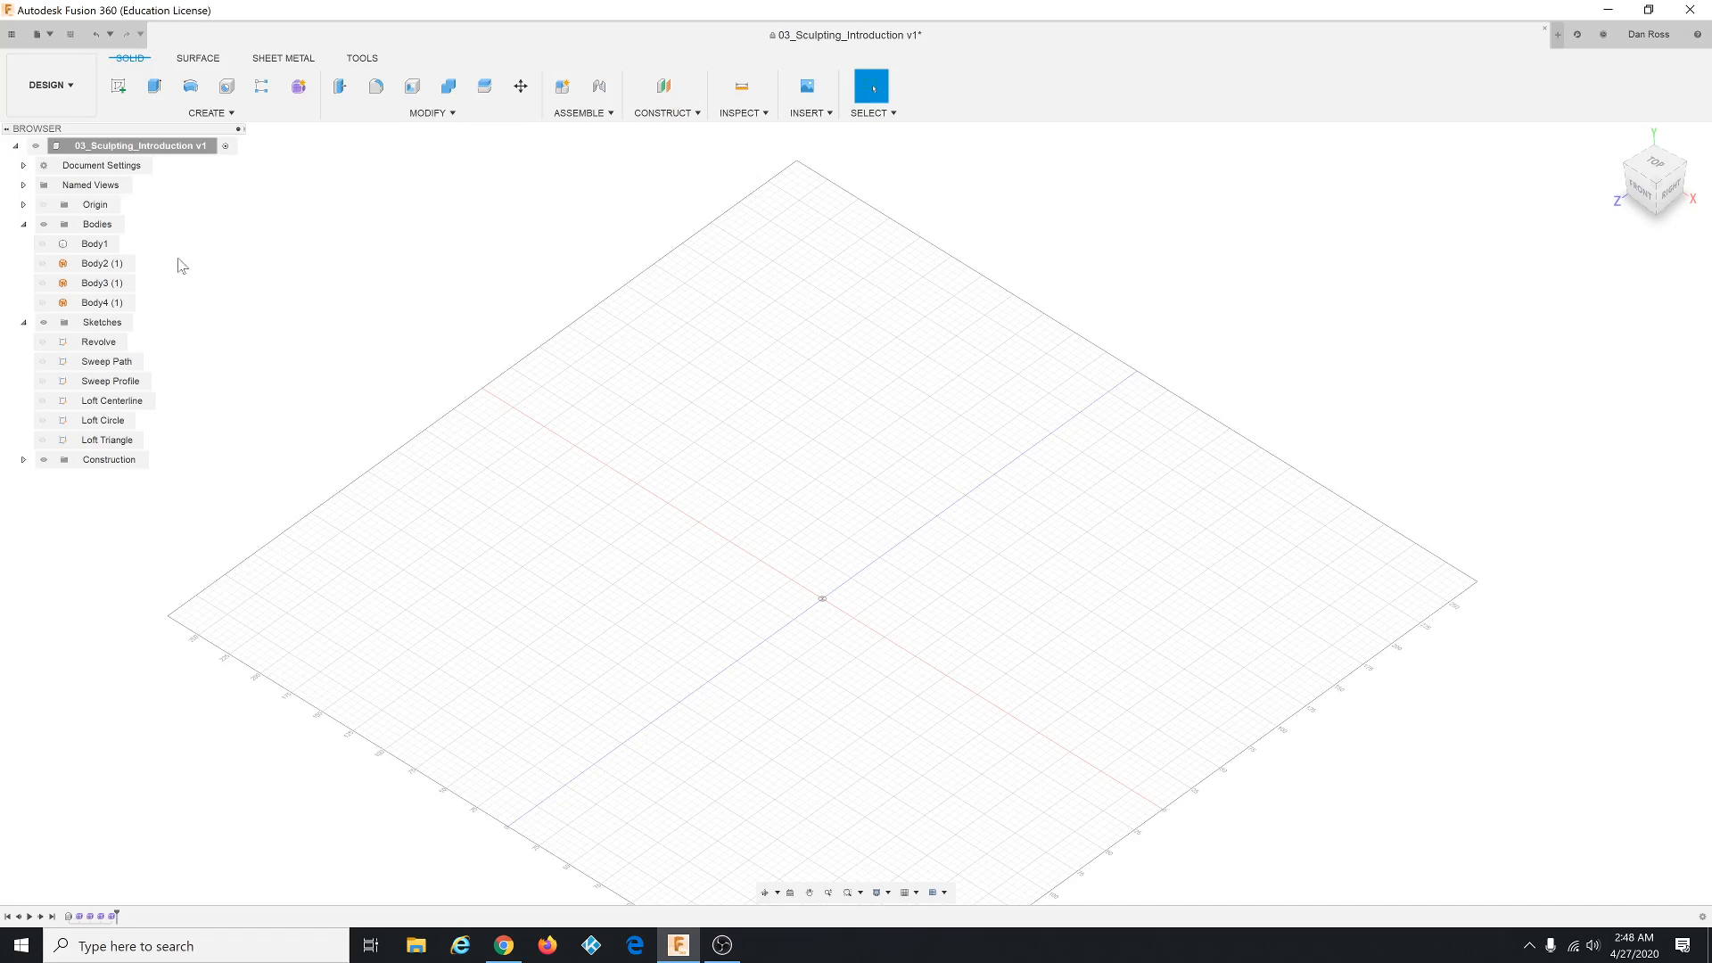
click(94, 247)
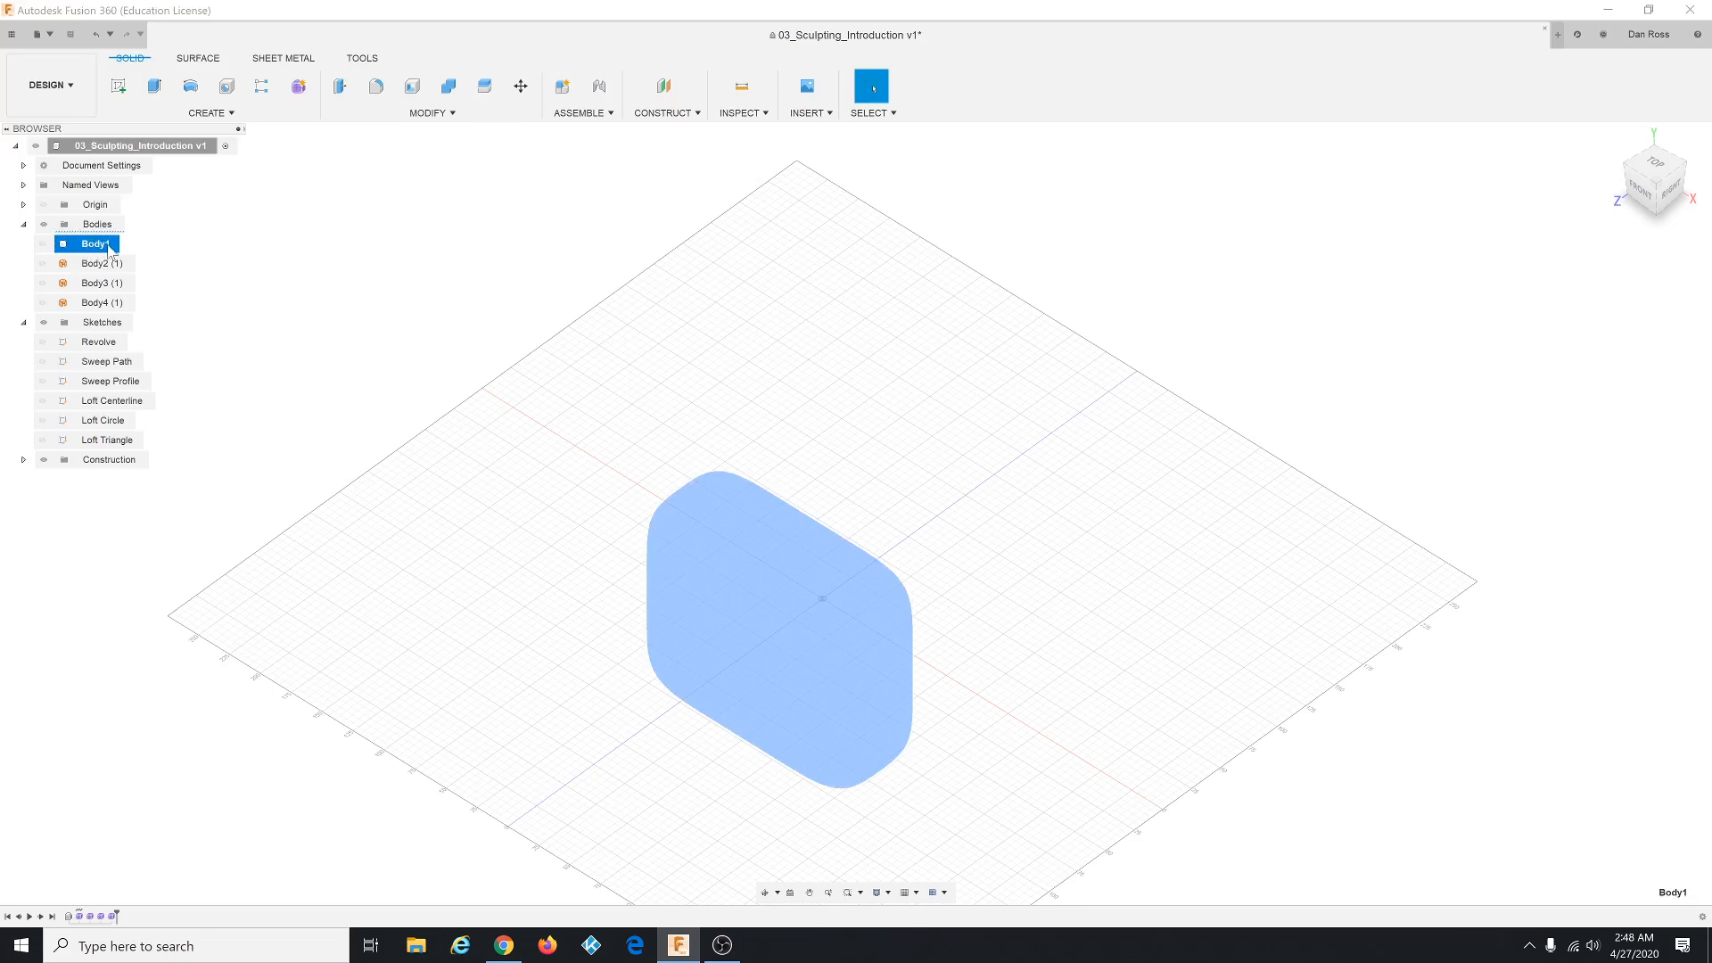
click(43, 244)
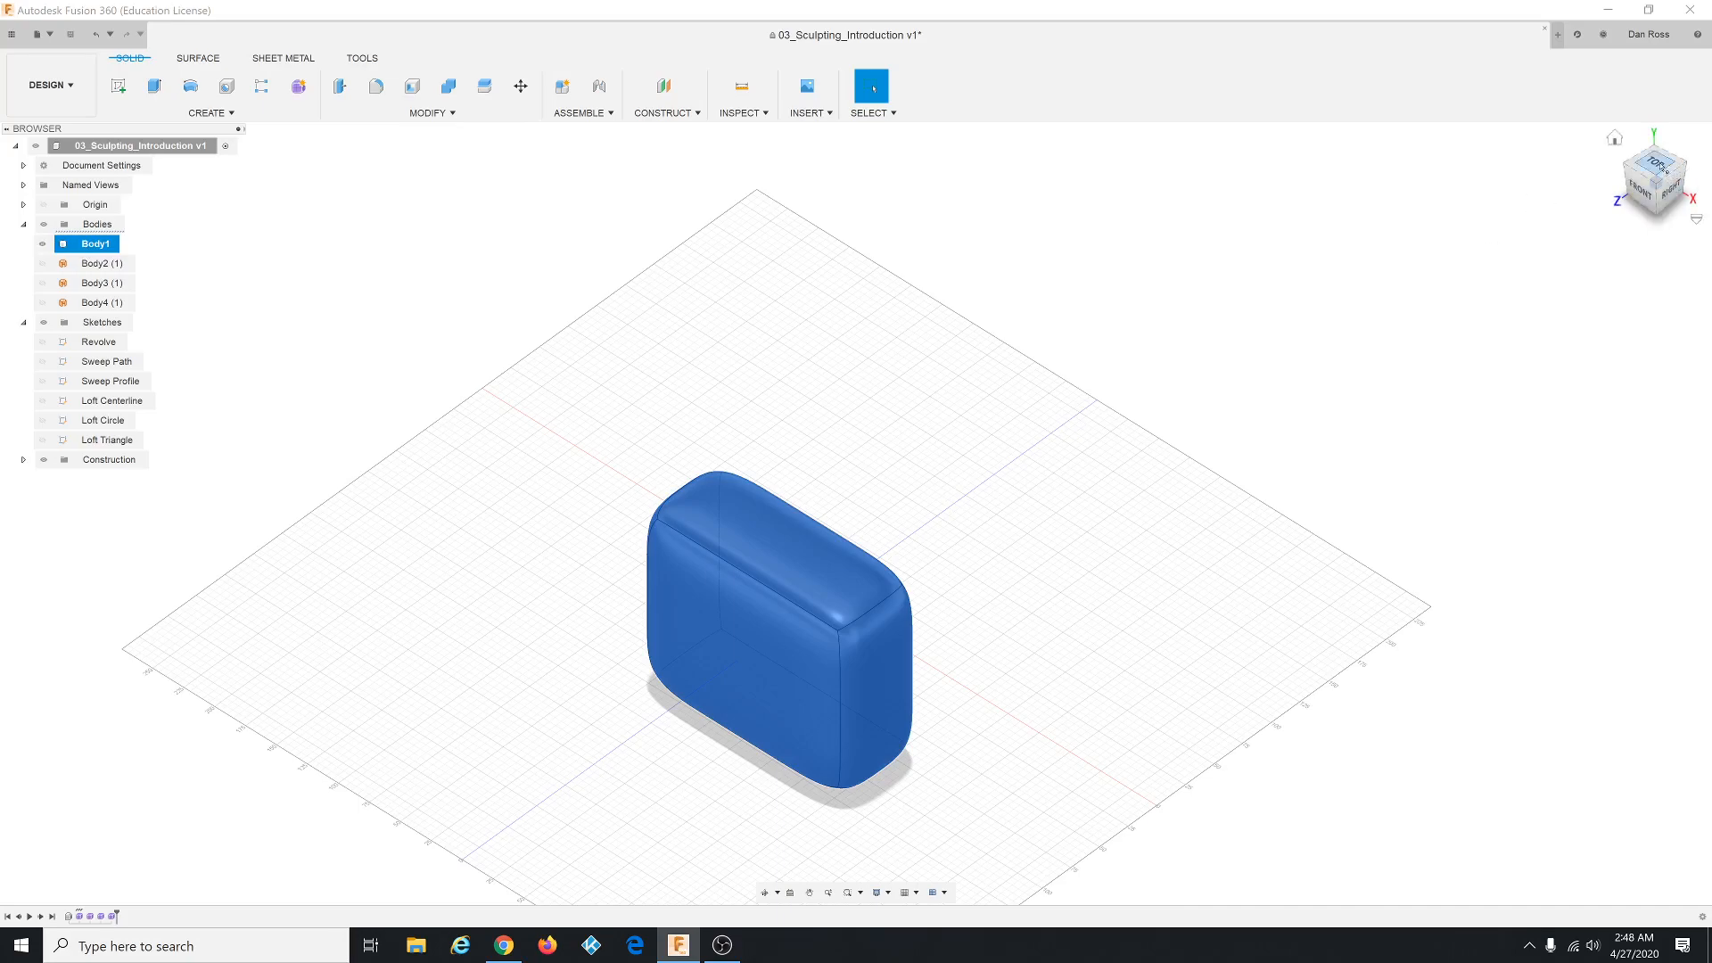
mouse_move(1663, 168)
mouse_down()
mouse_move(1600, 189)
mouse_move(1498, 120)
mouse_move(1496, 70)
mouse_move(1464, 87)
mouse_move(1407, 147)
mouse_move(1446, 223)
mouse_move(1351, 410)
mouse_move(1343, 348)
mouse_up()
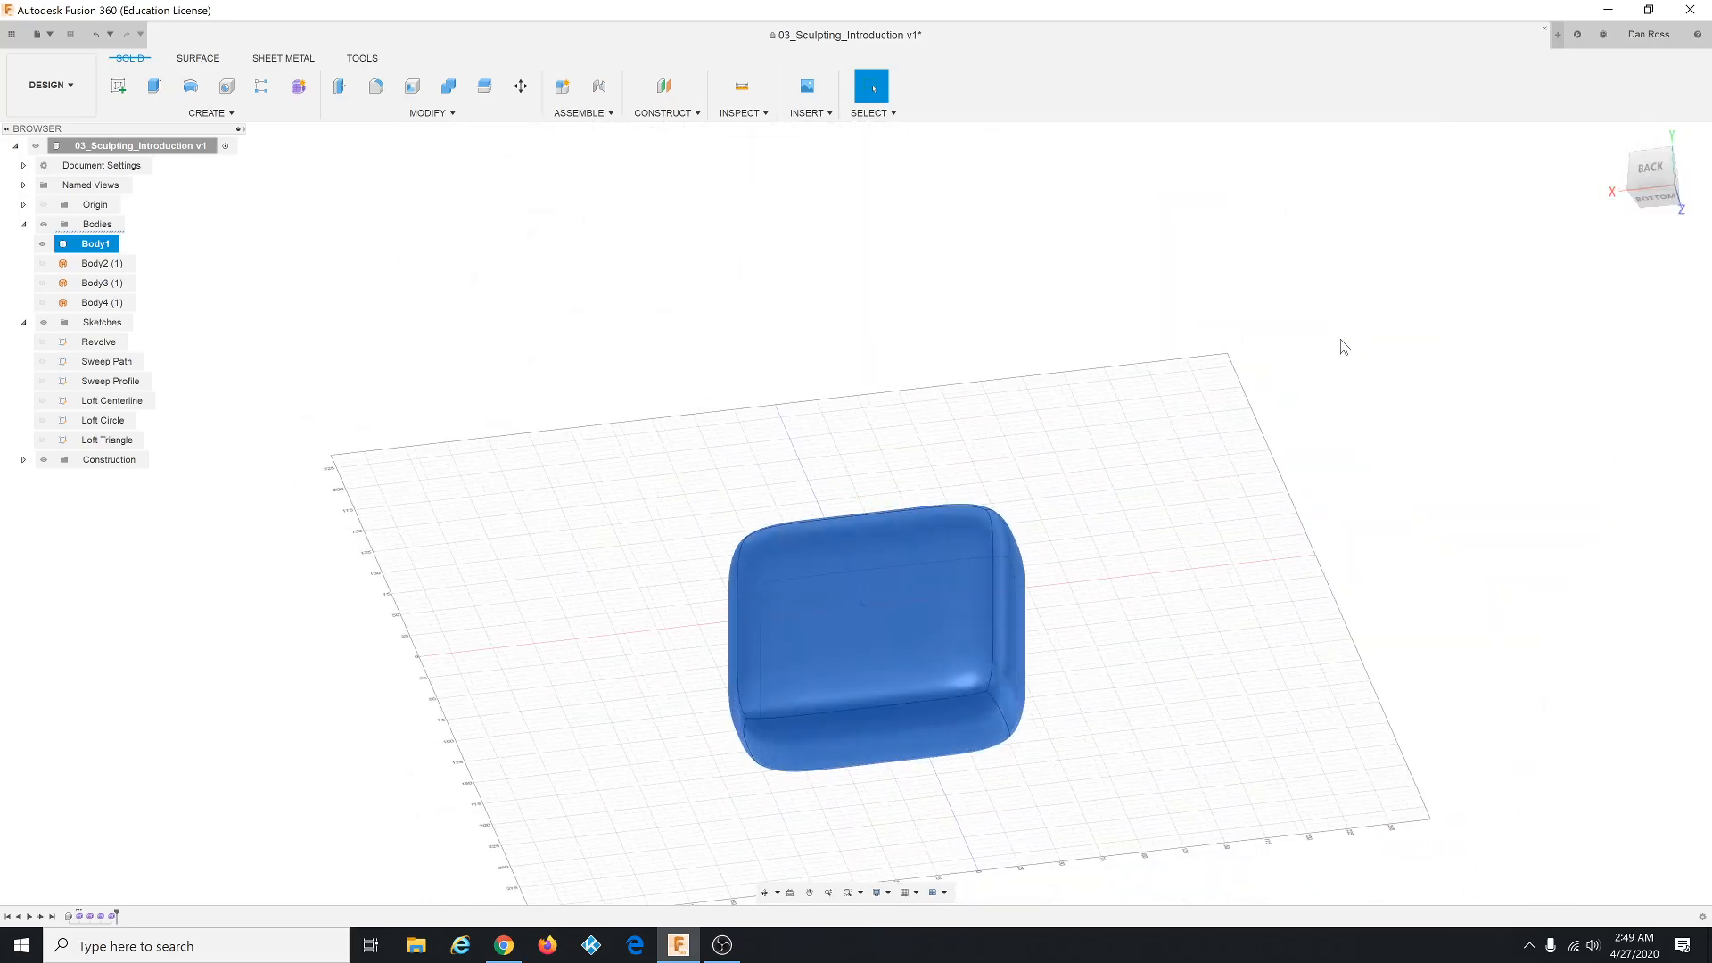
click(814, 482)
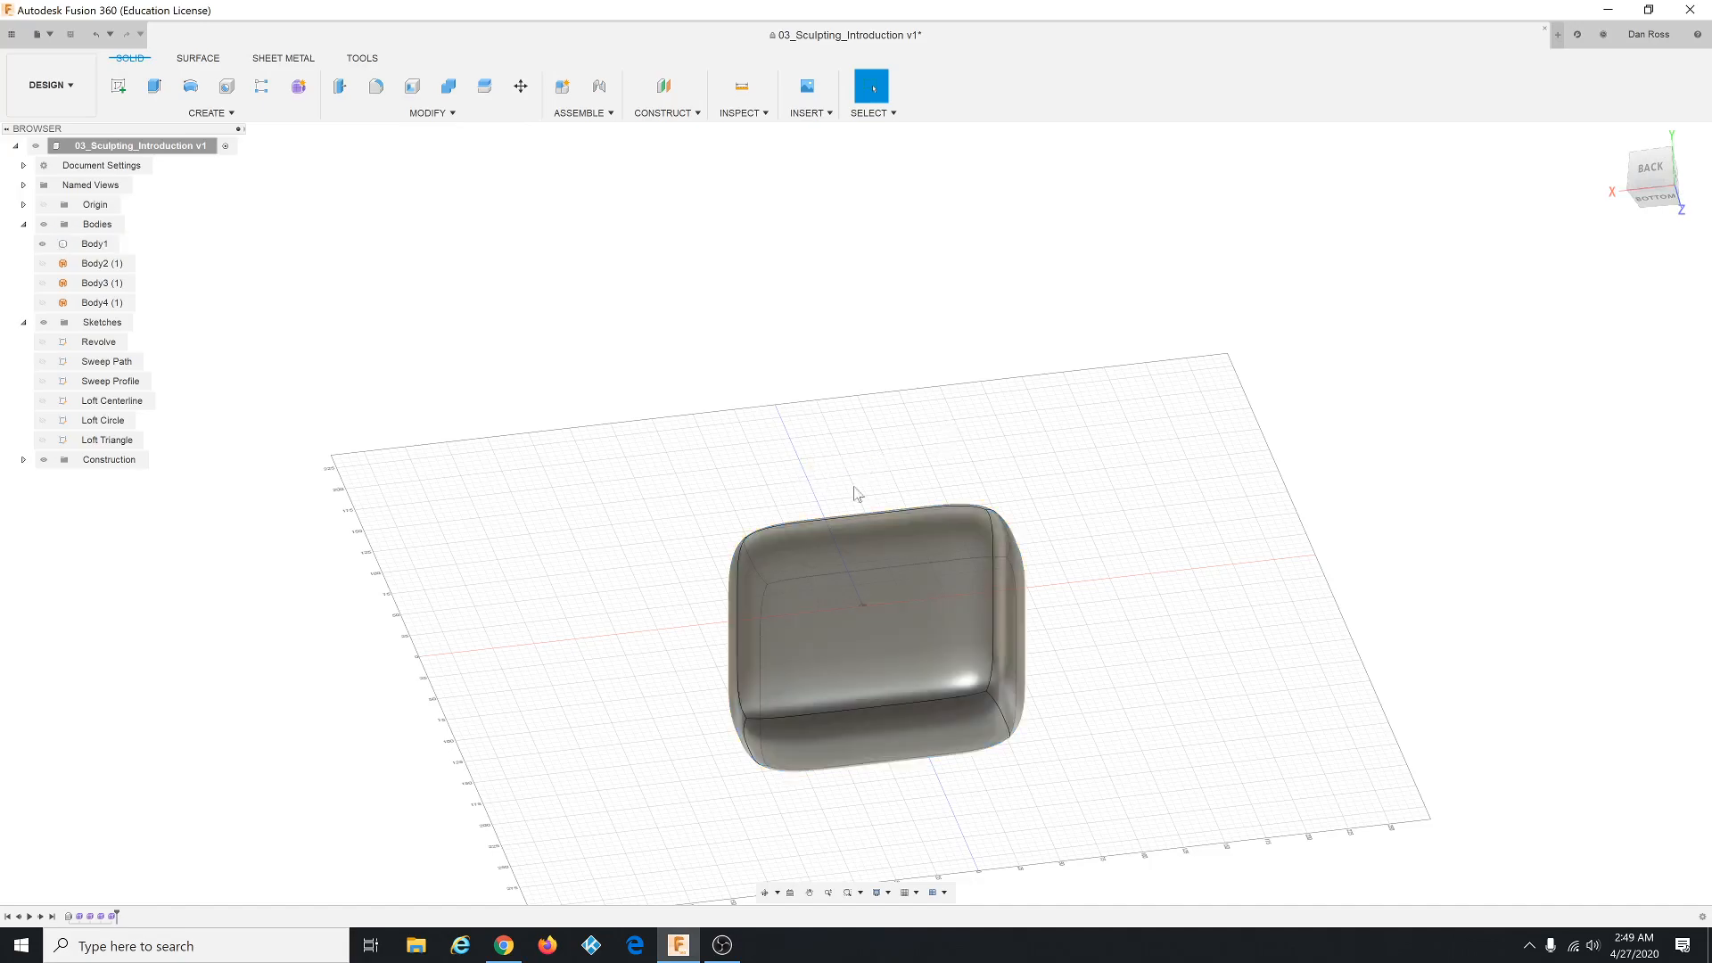
shift+middle_drag(1100, 616, 989, 591)
key(Escape)
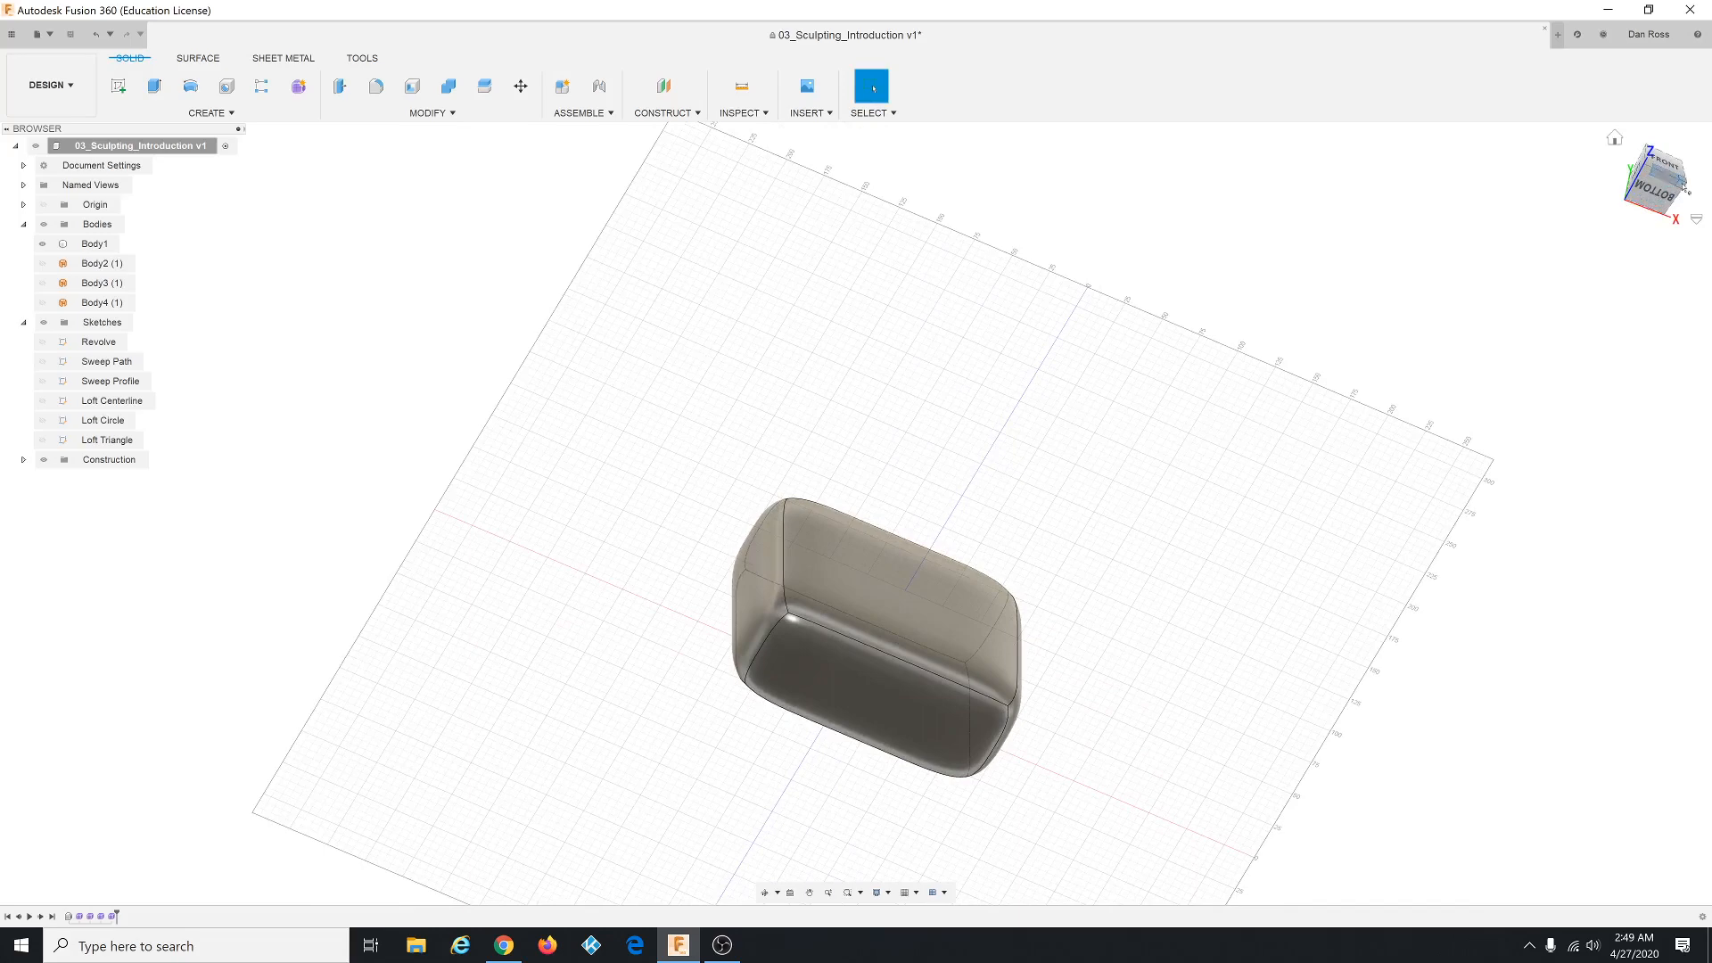
Examine the solid rounded box body and its front face from an isometric angle.
click(1683, 185)
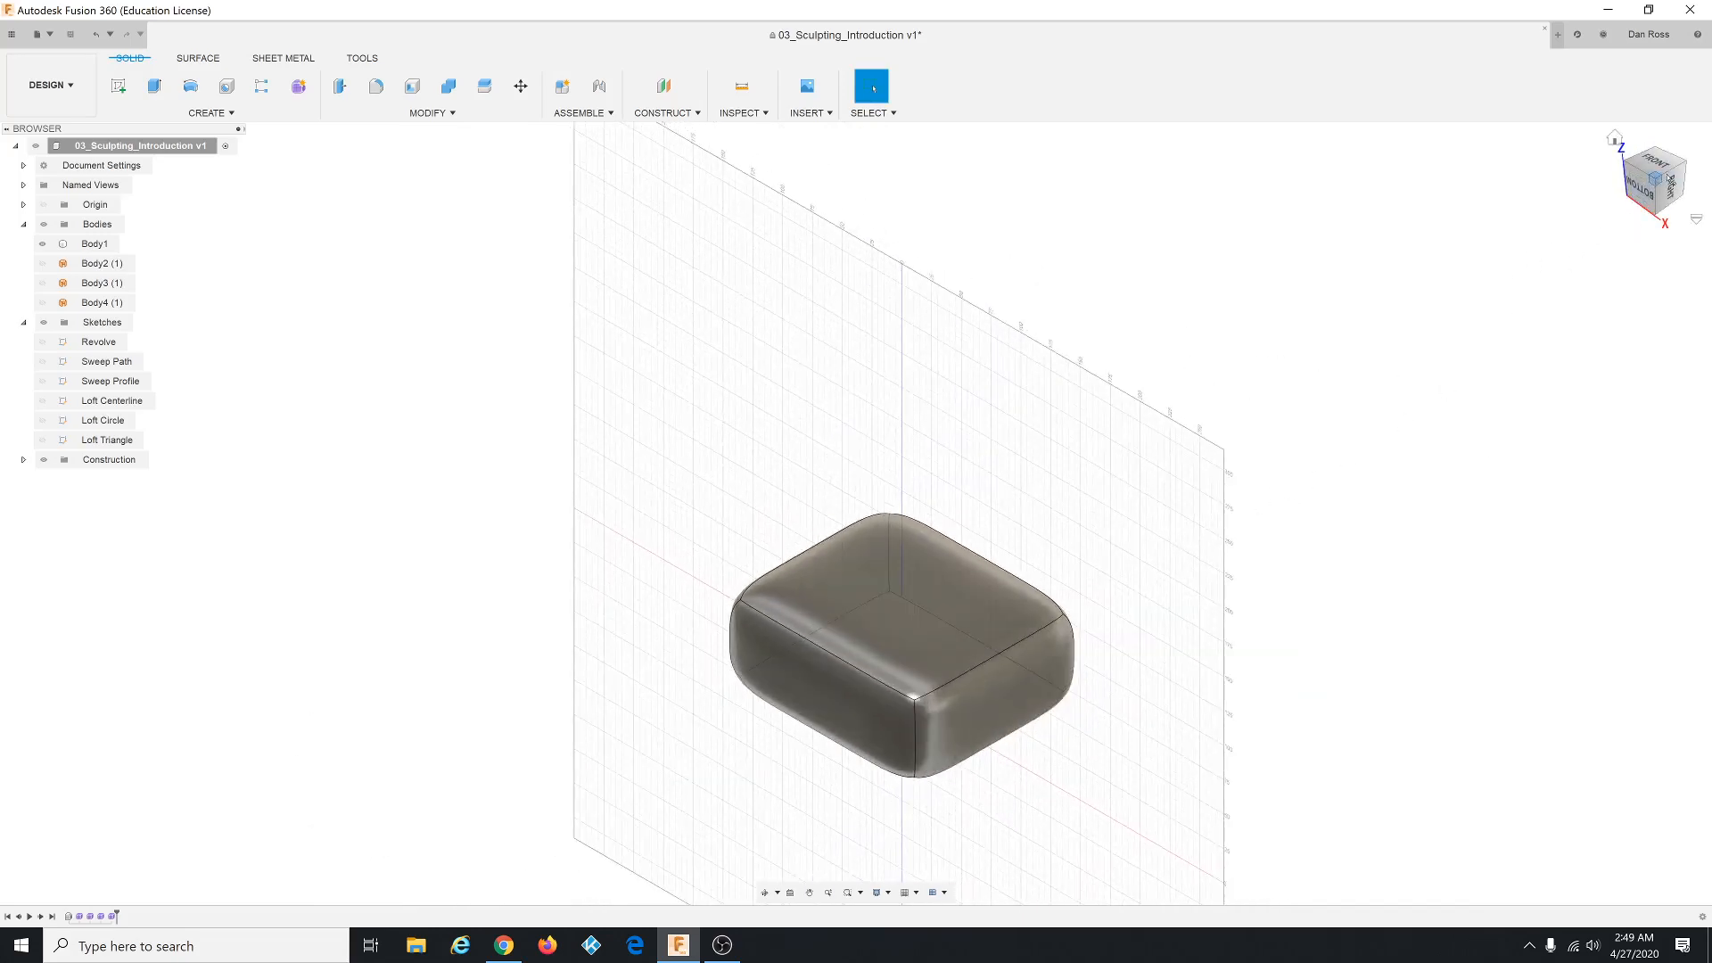
scroll(1013, 619, up, 1)
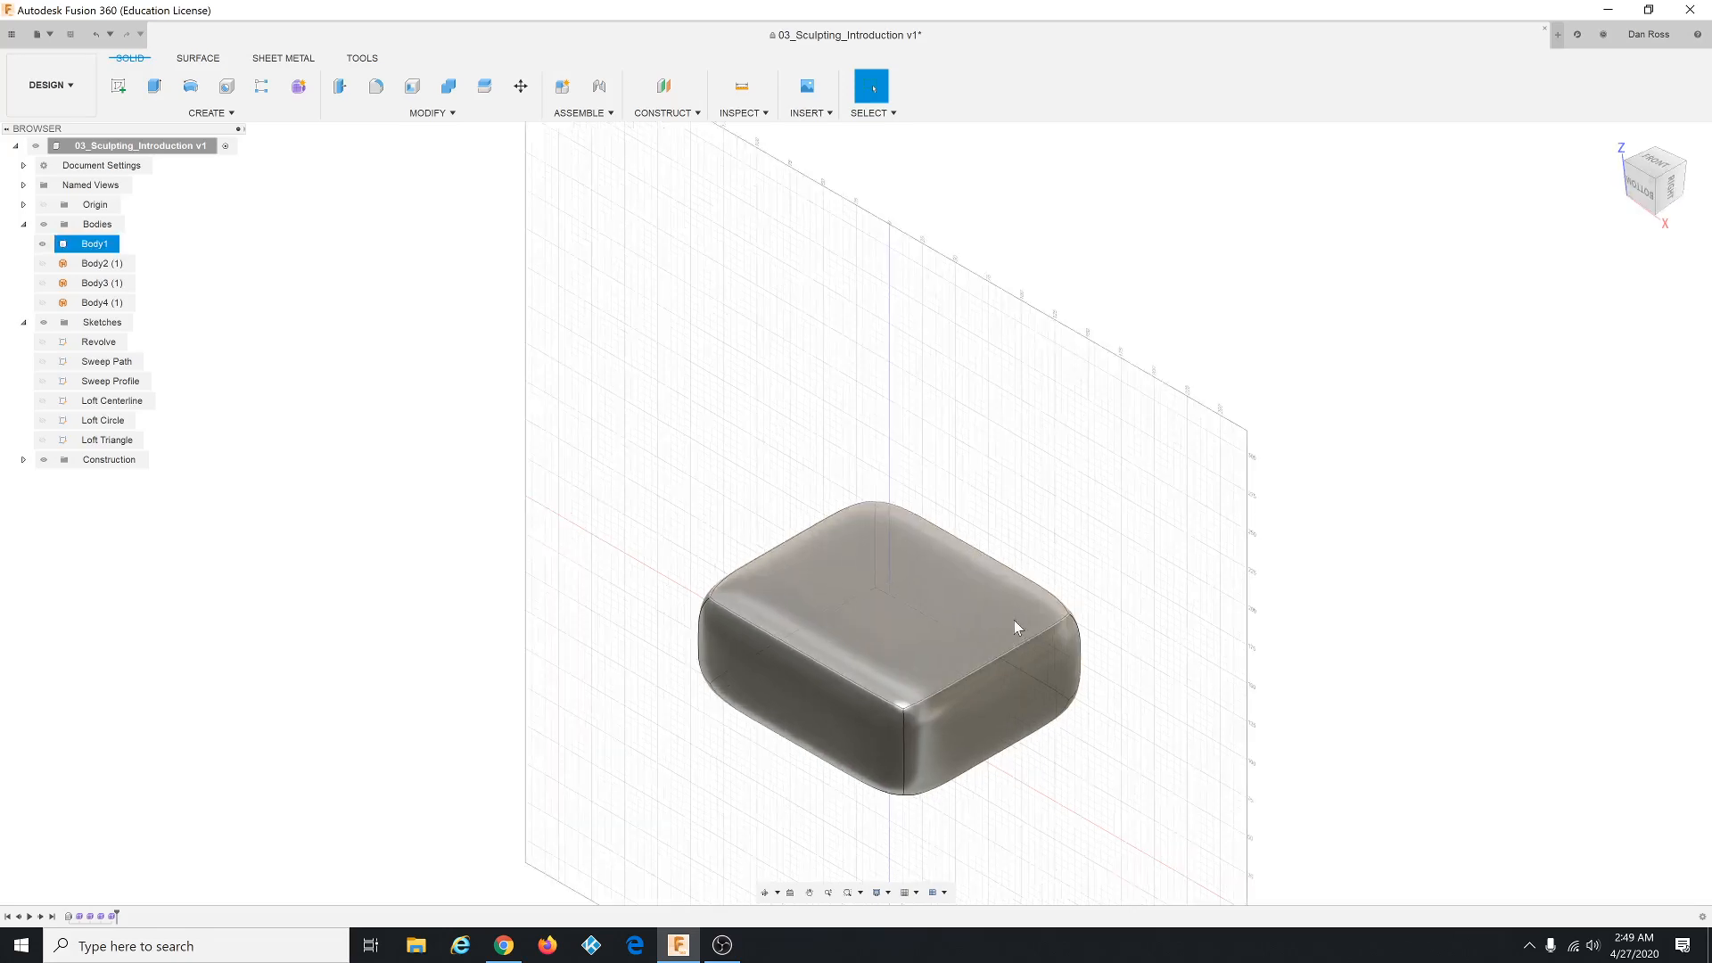
scroll(1014, 626, up, 2)
scroll(1125, 490, down, 1)
click(979, 591)
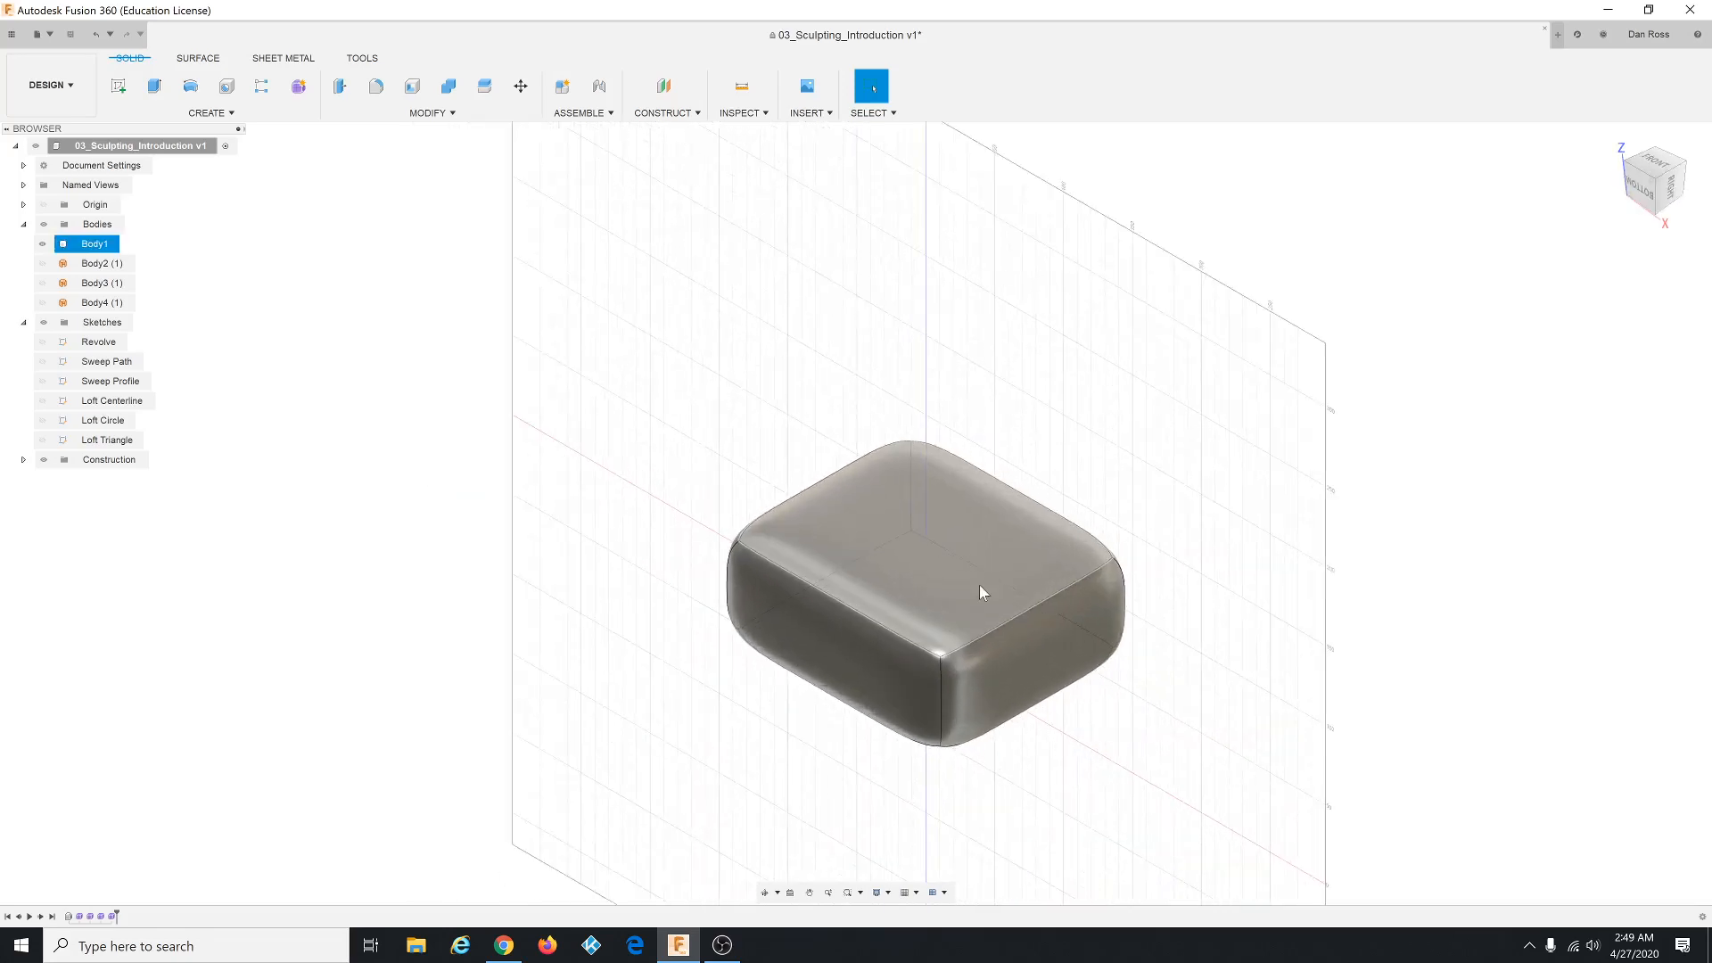
click(971, 541)
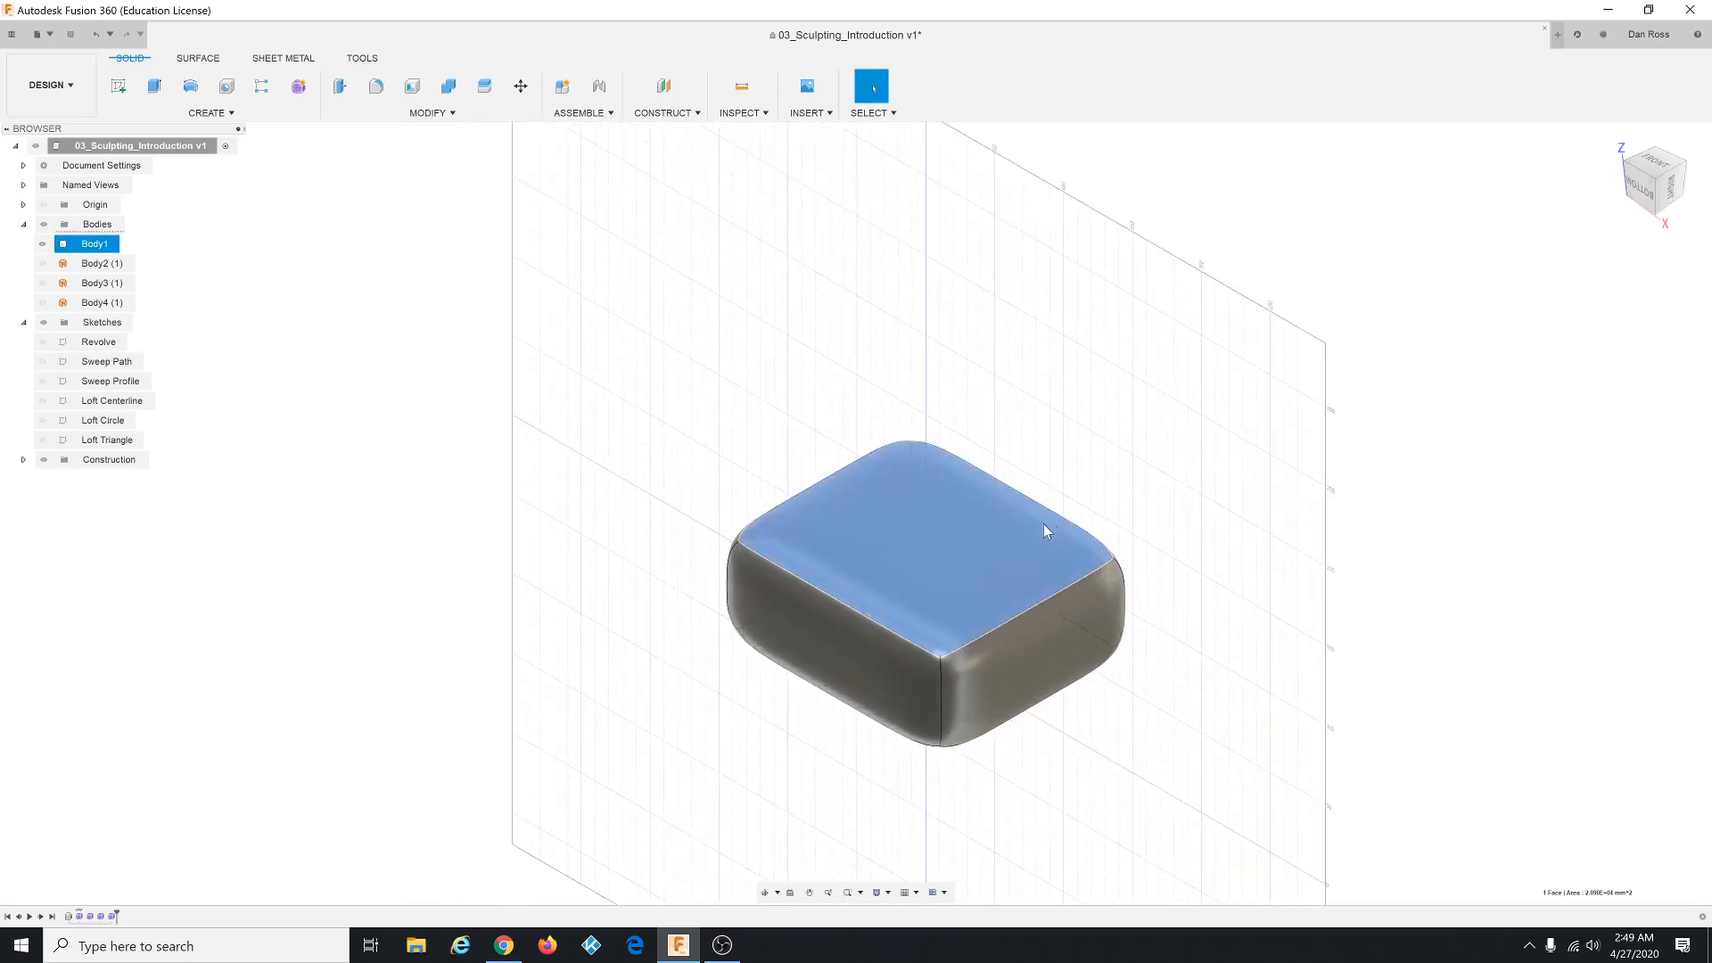
click(869, 427)
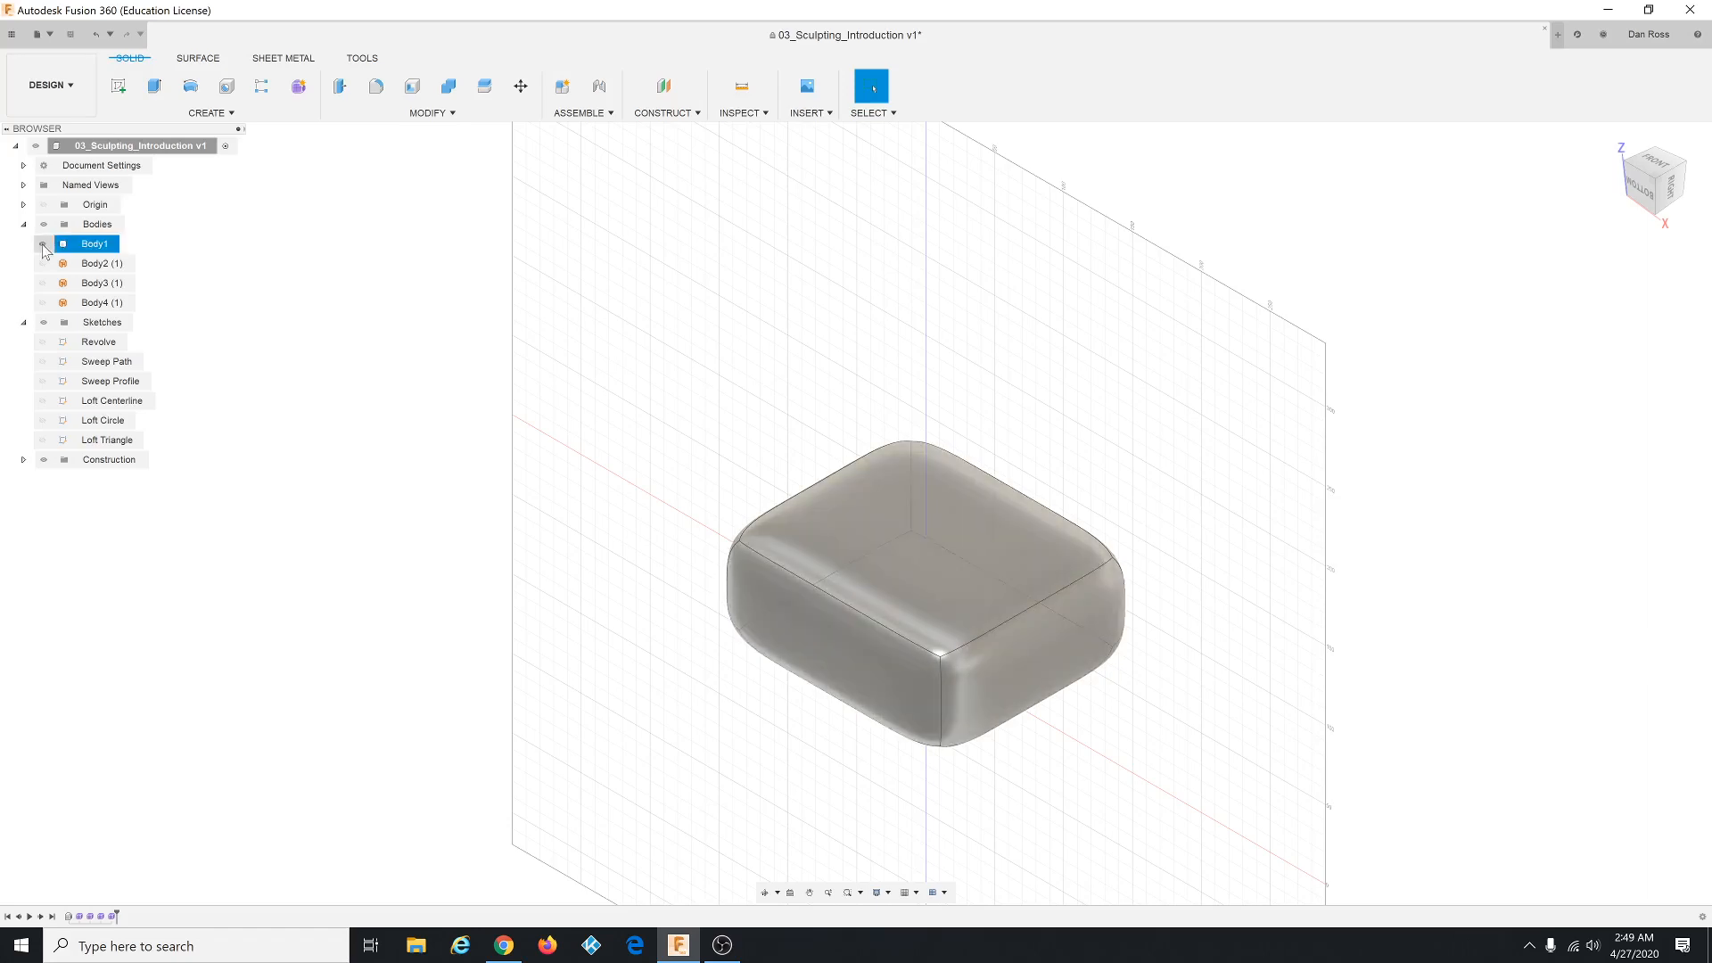
right_click(79, 246)
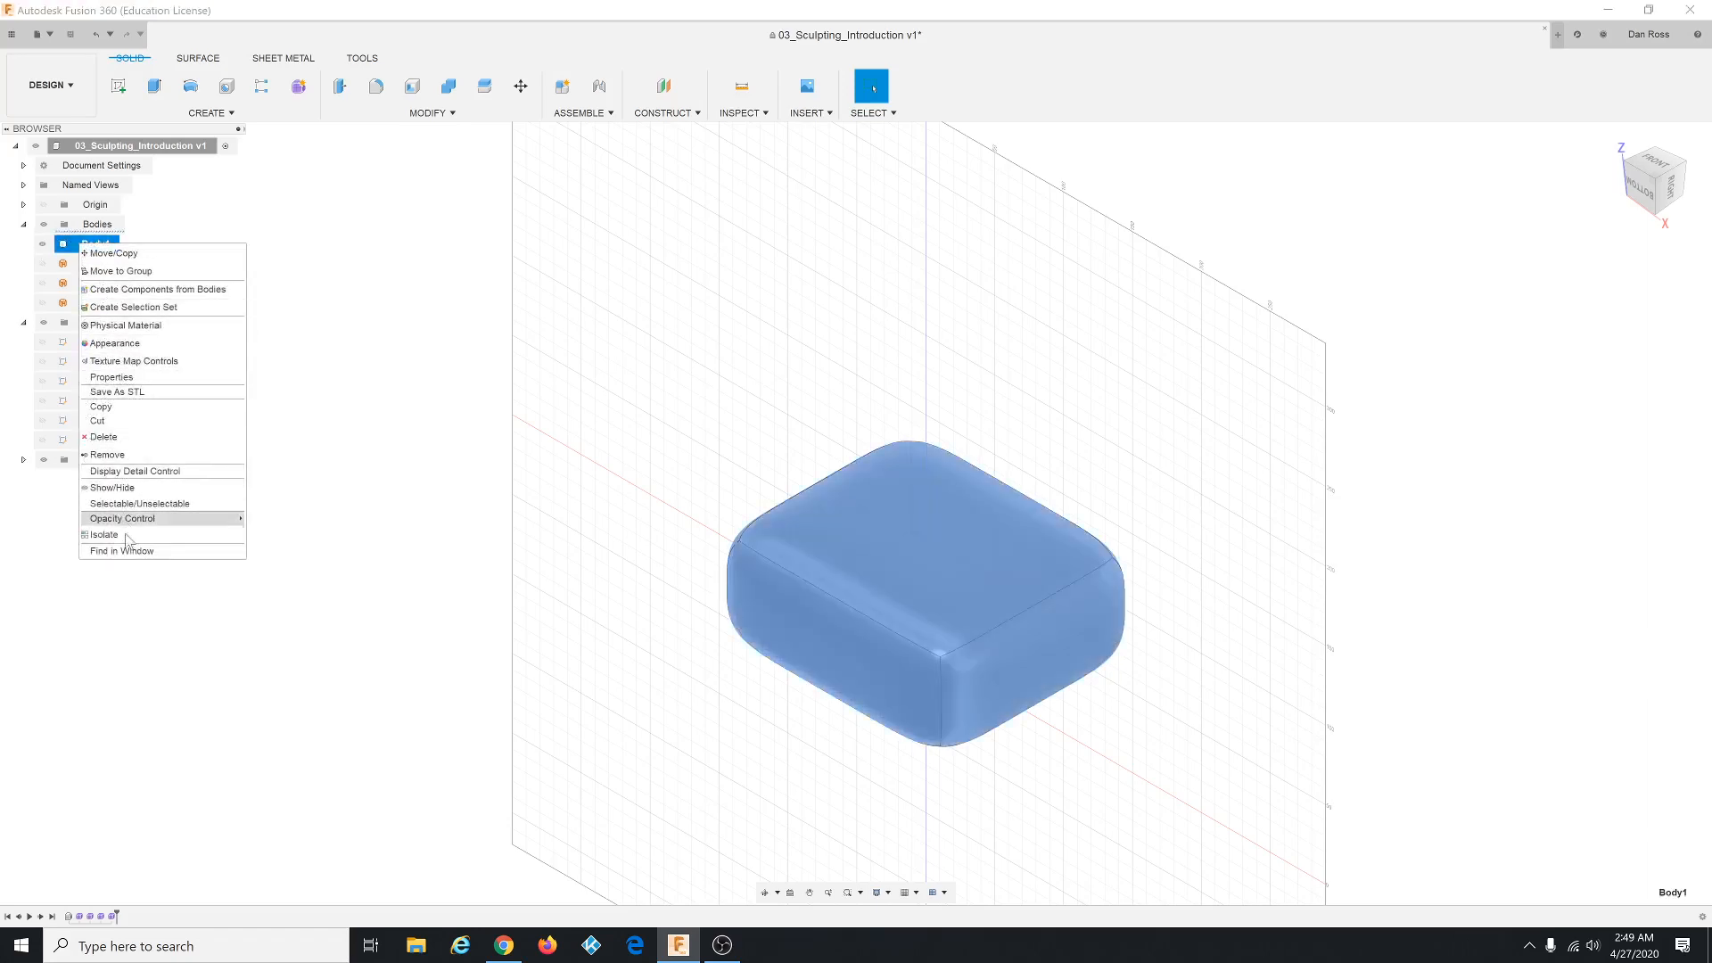
click(597, 411)
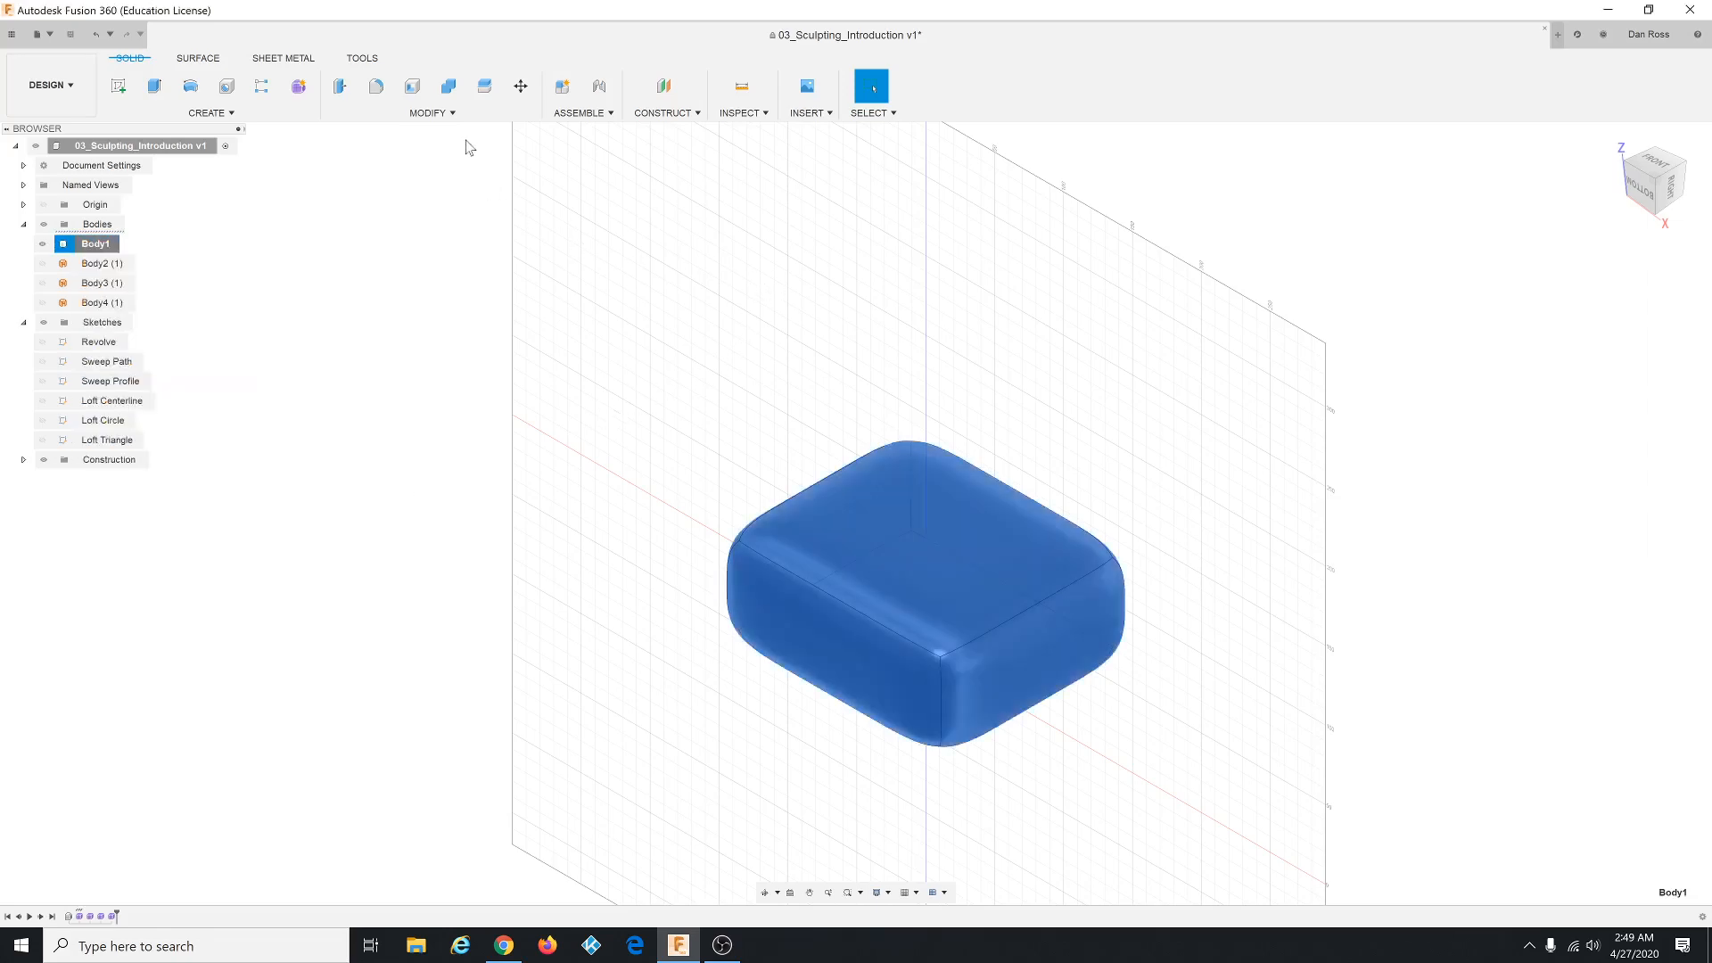
click(726, 260)
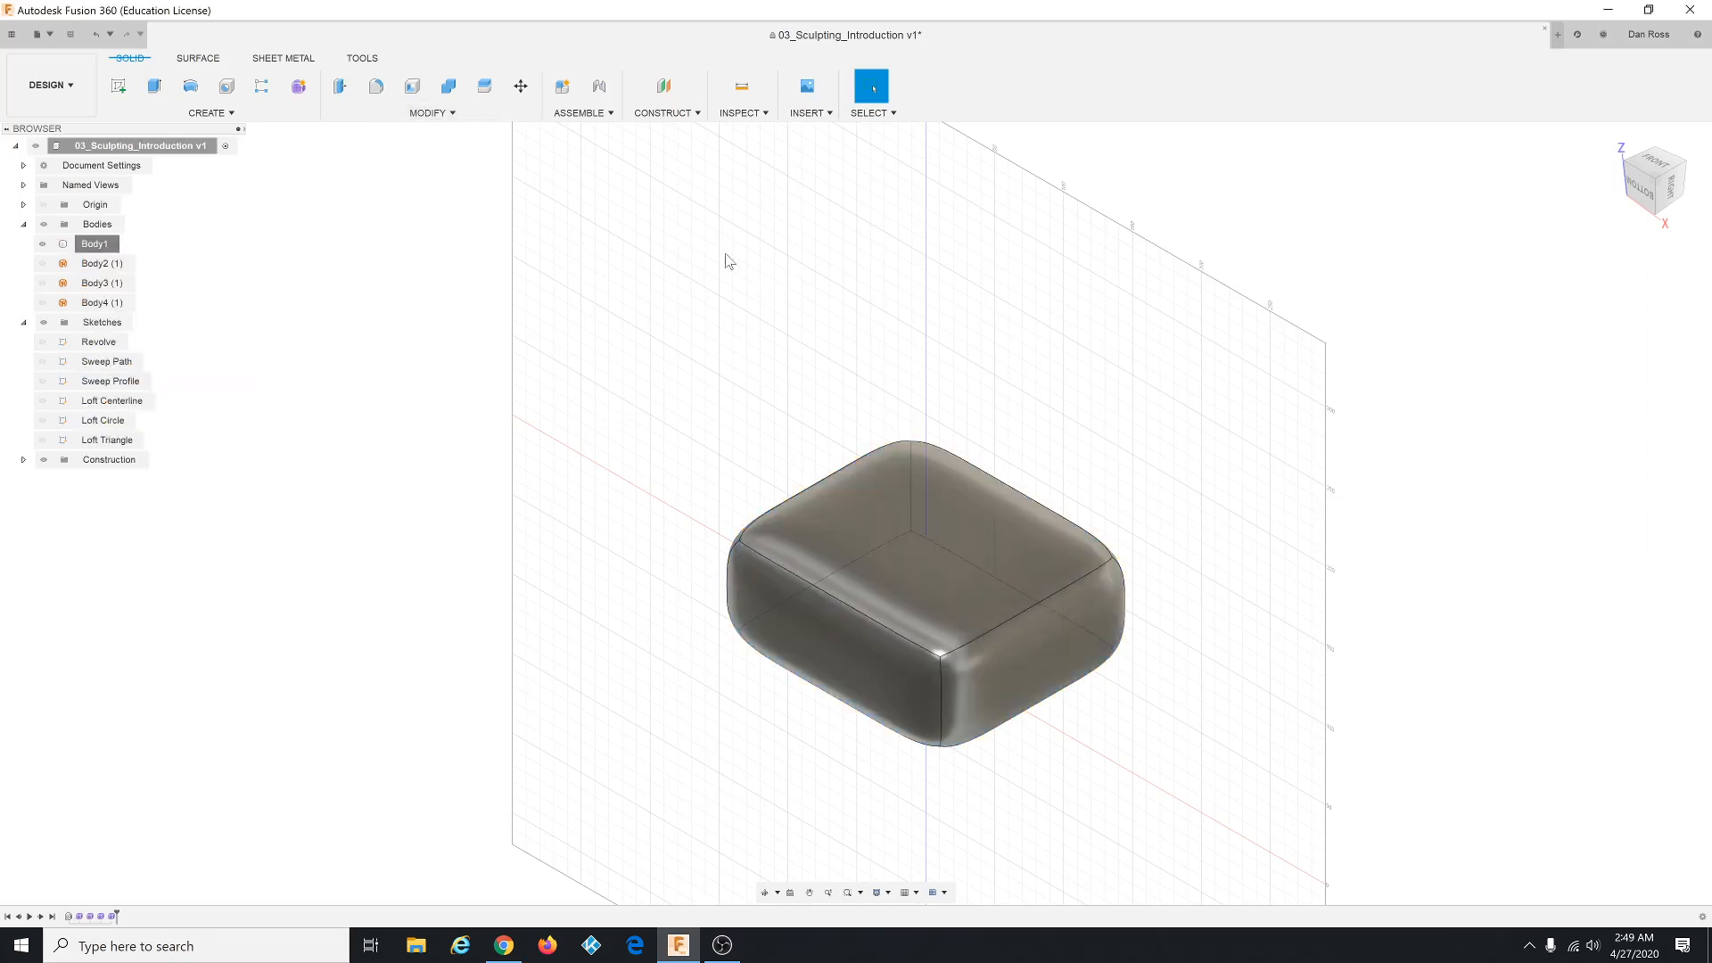
click(428, 112)
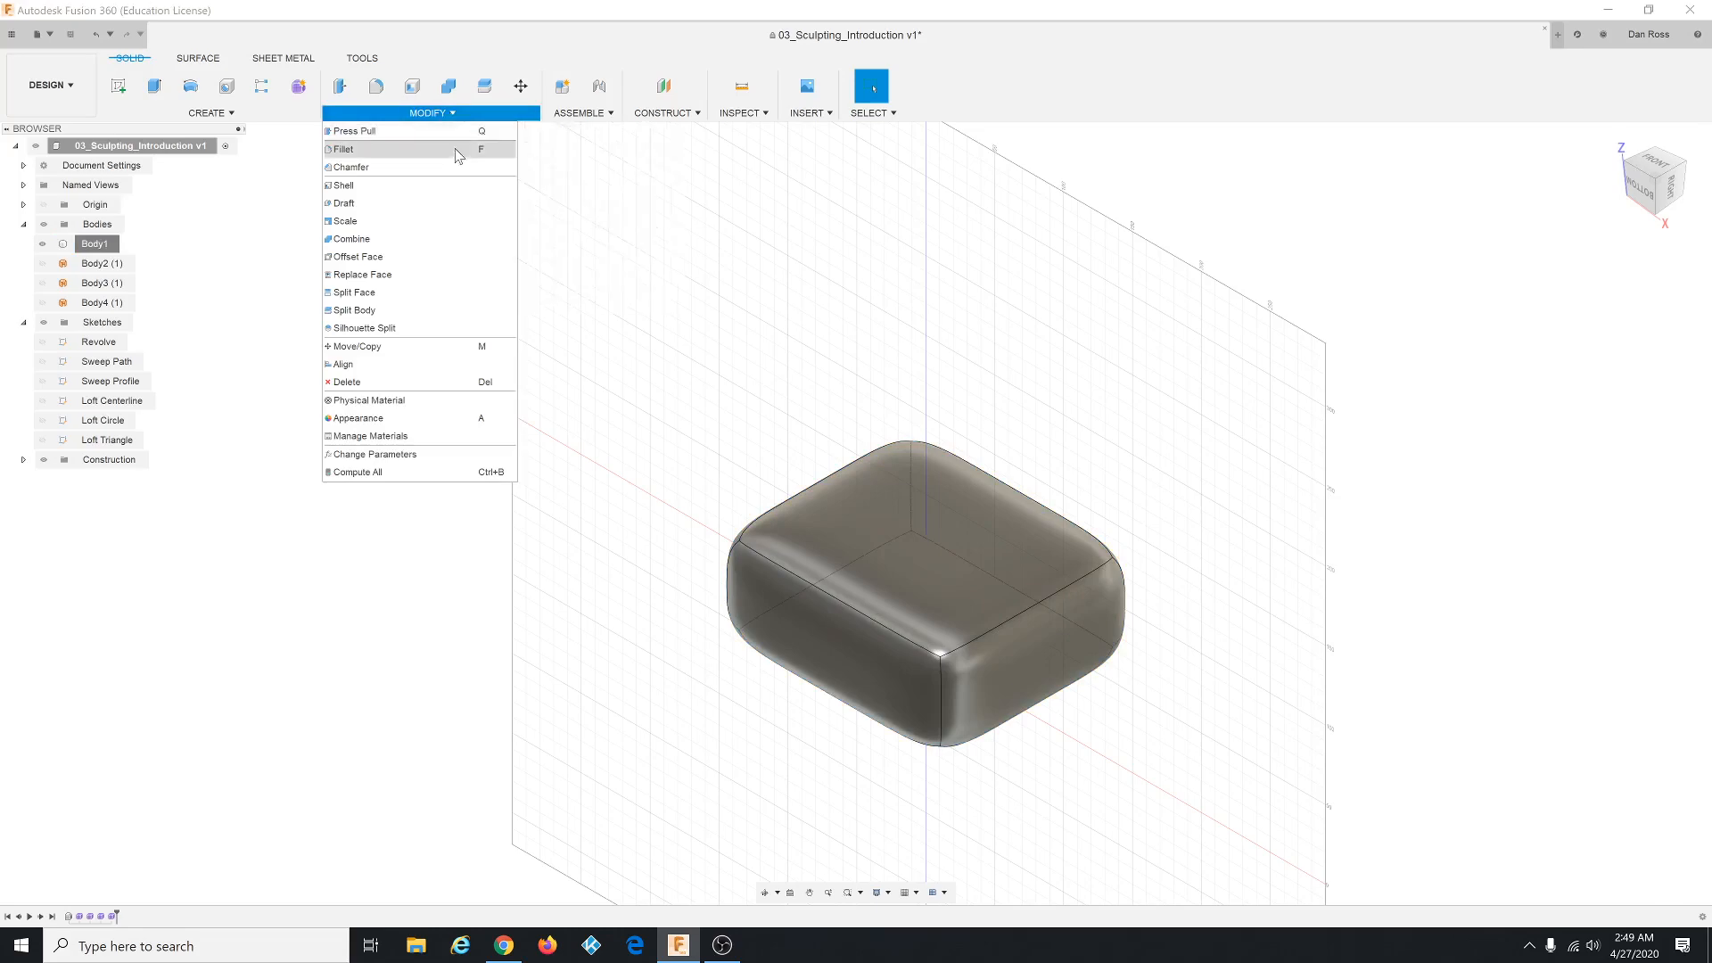
click(662, 352)
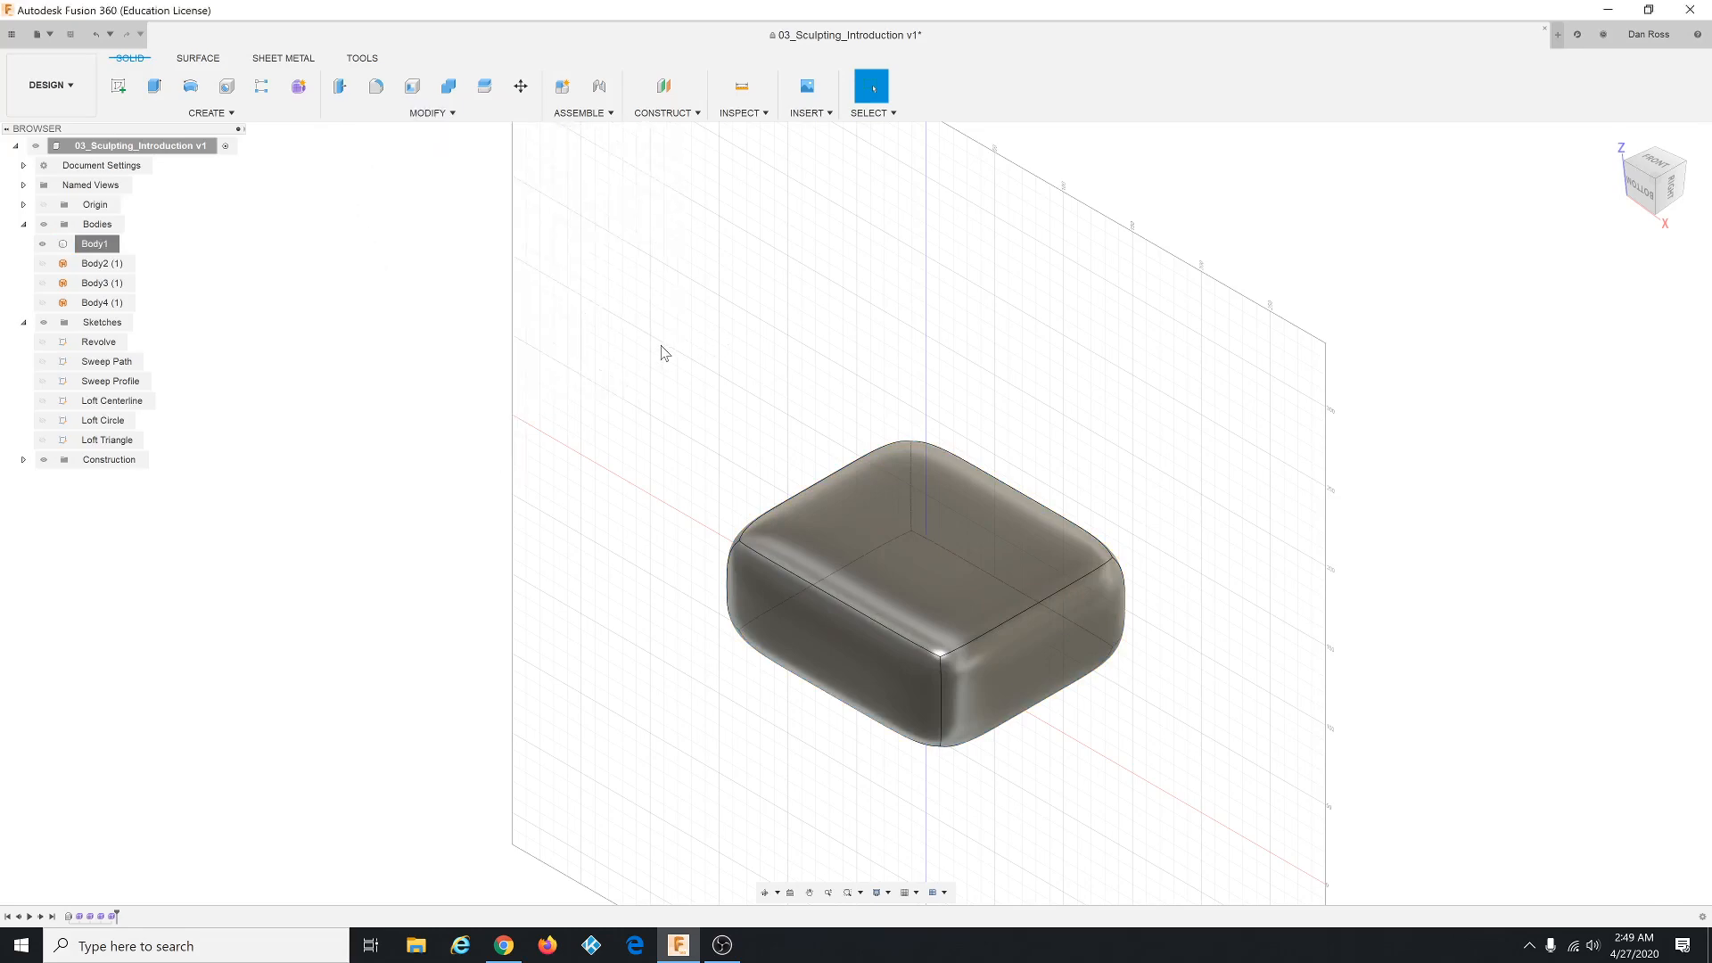
Reopen the rounded box's form feature from the design history for T-spline editing.
click(80, 916)
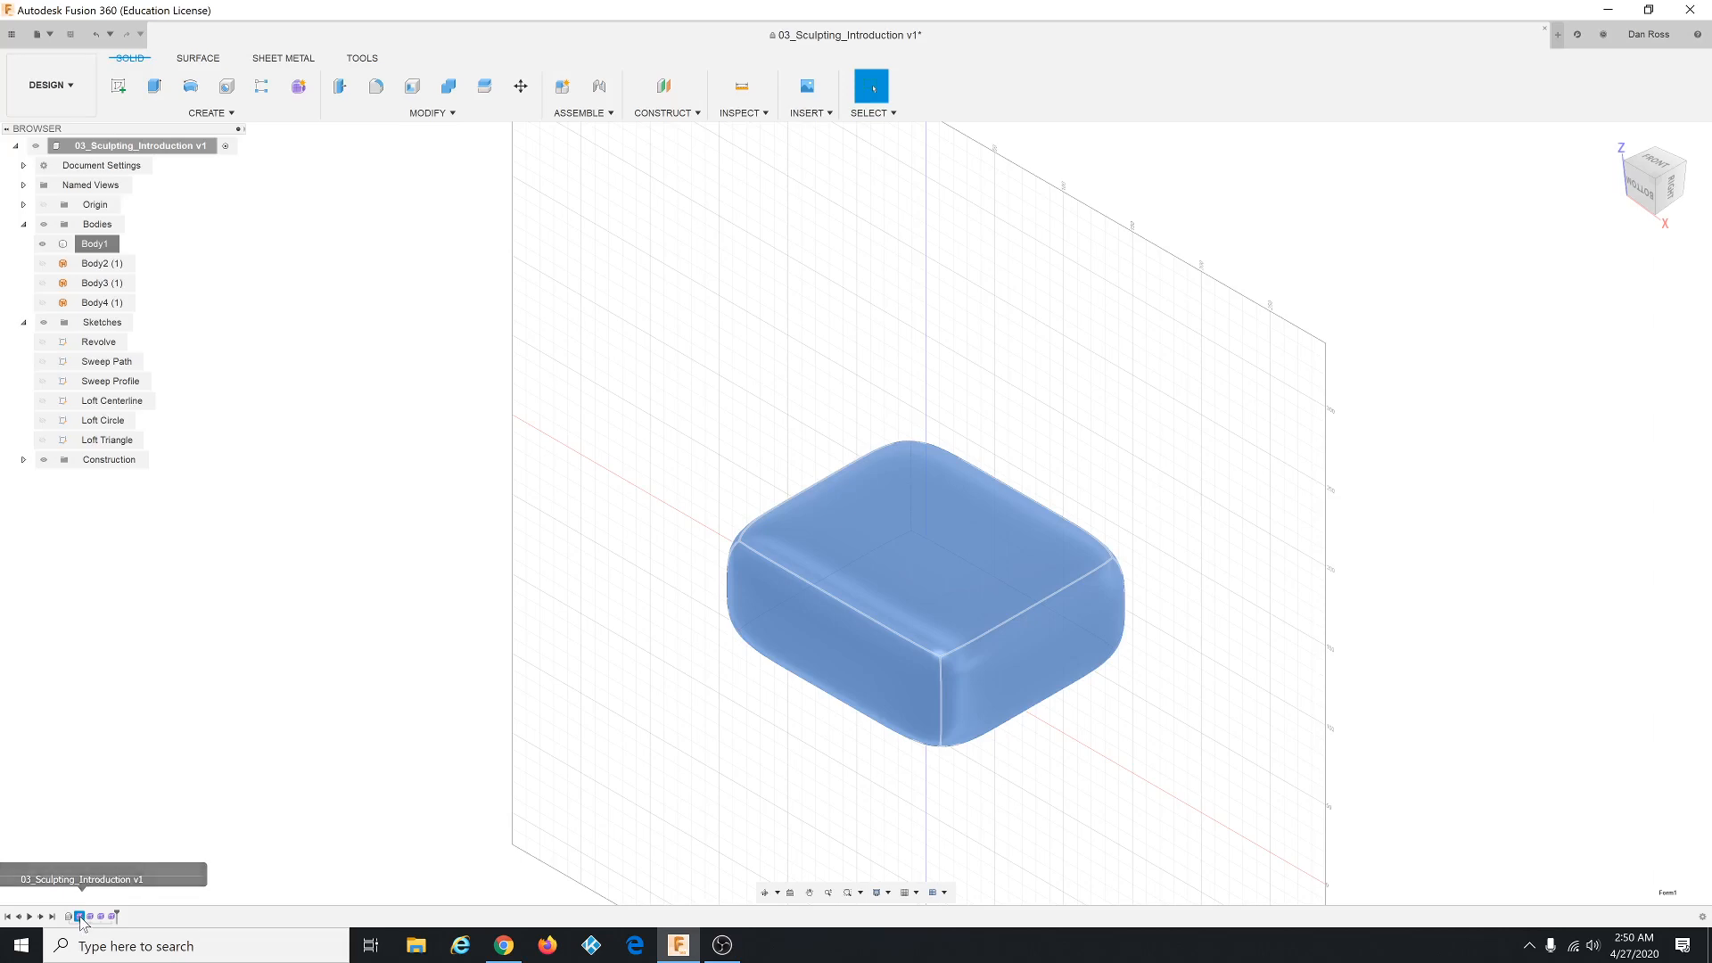
right_click(79, 917)
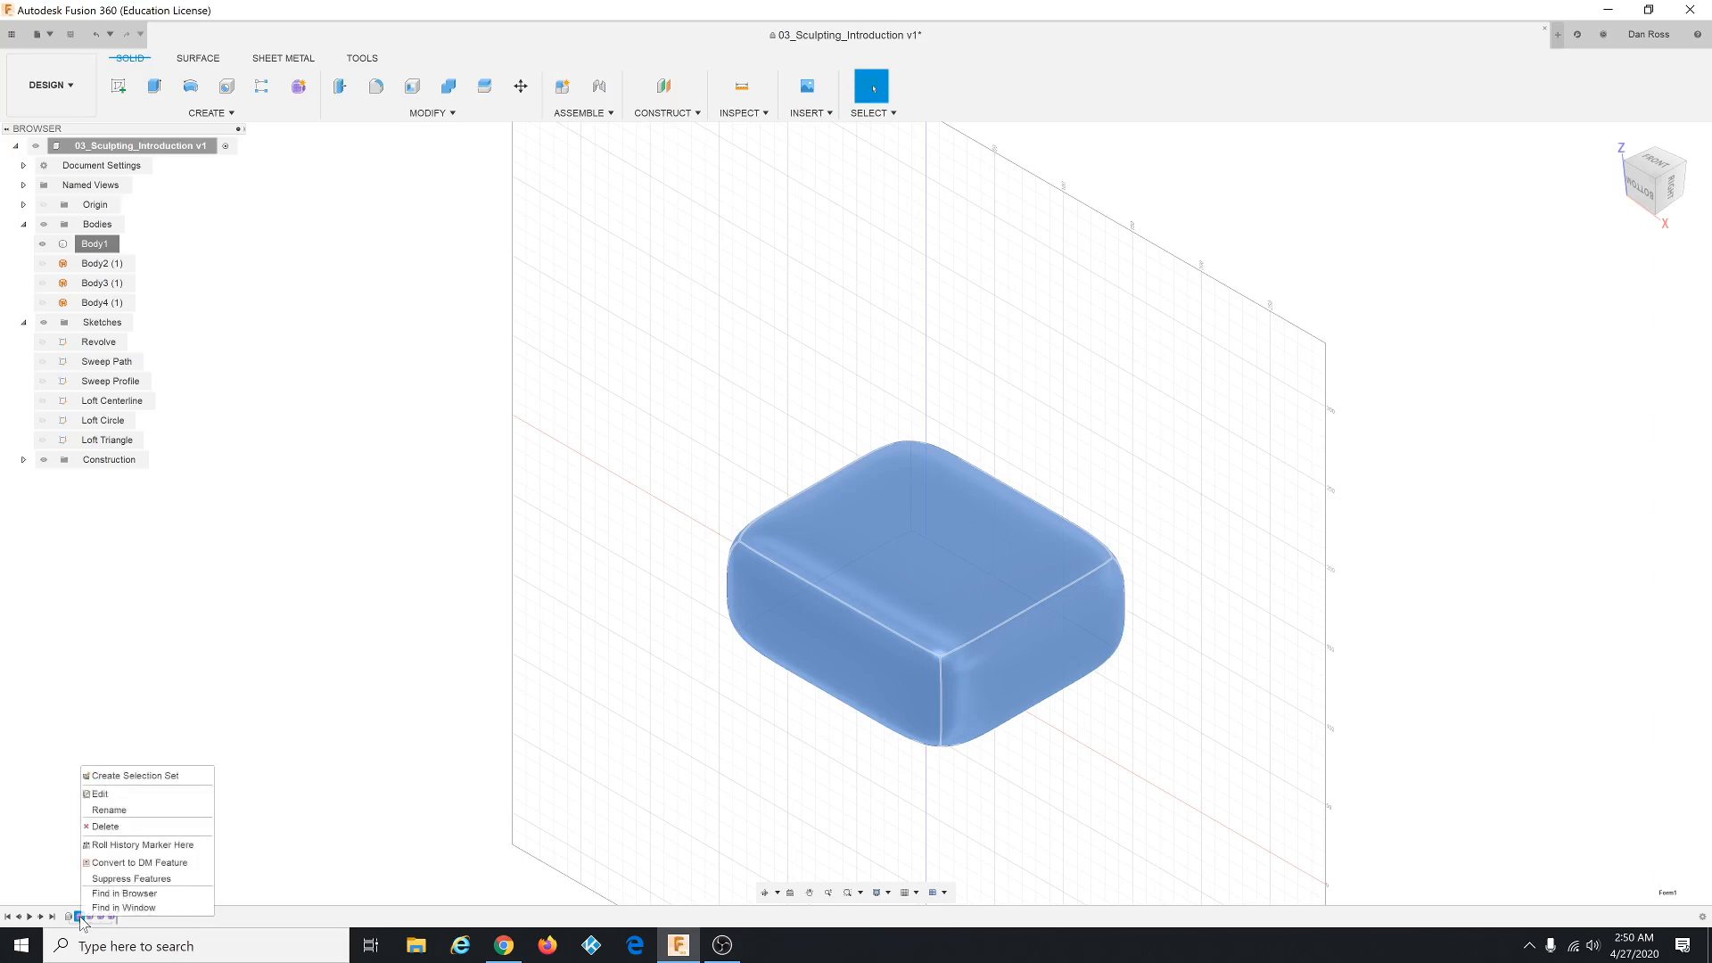
click(100, 793)
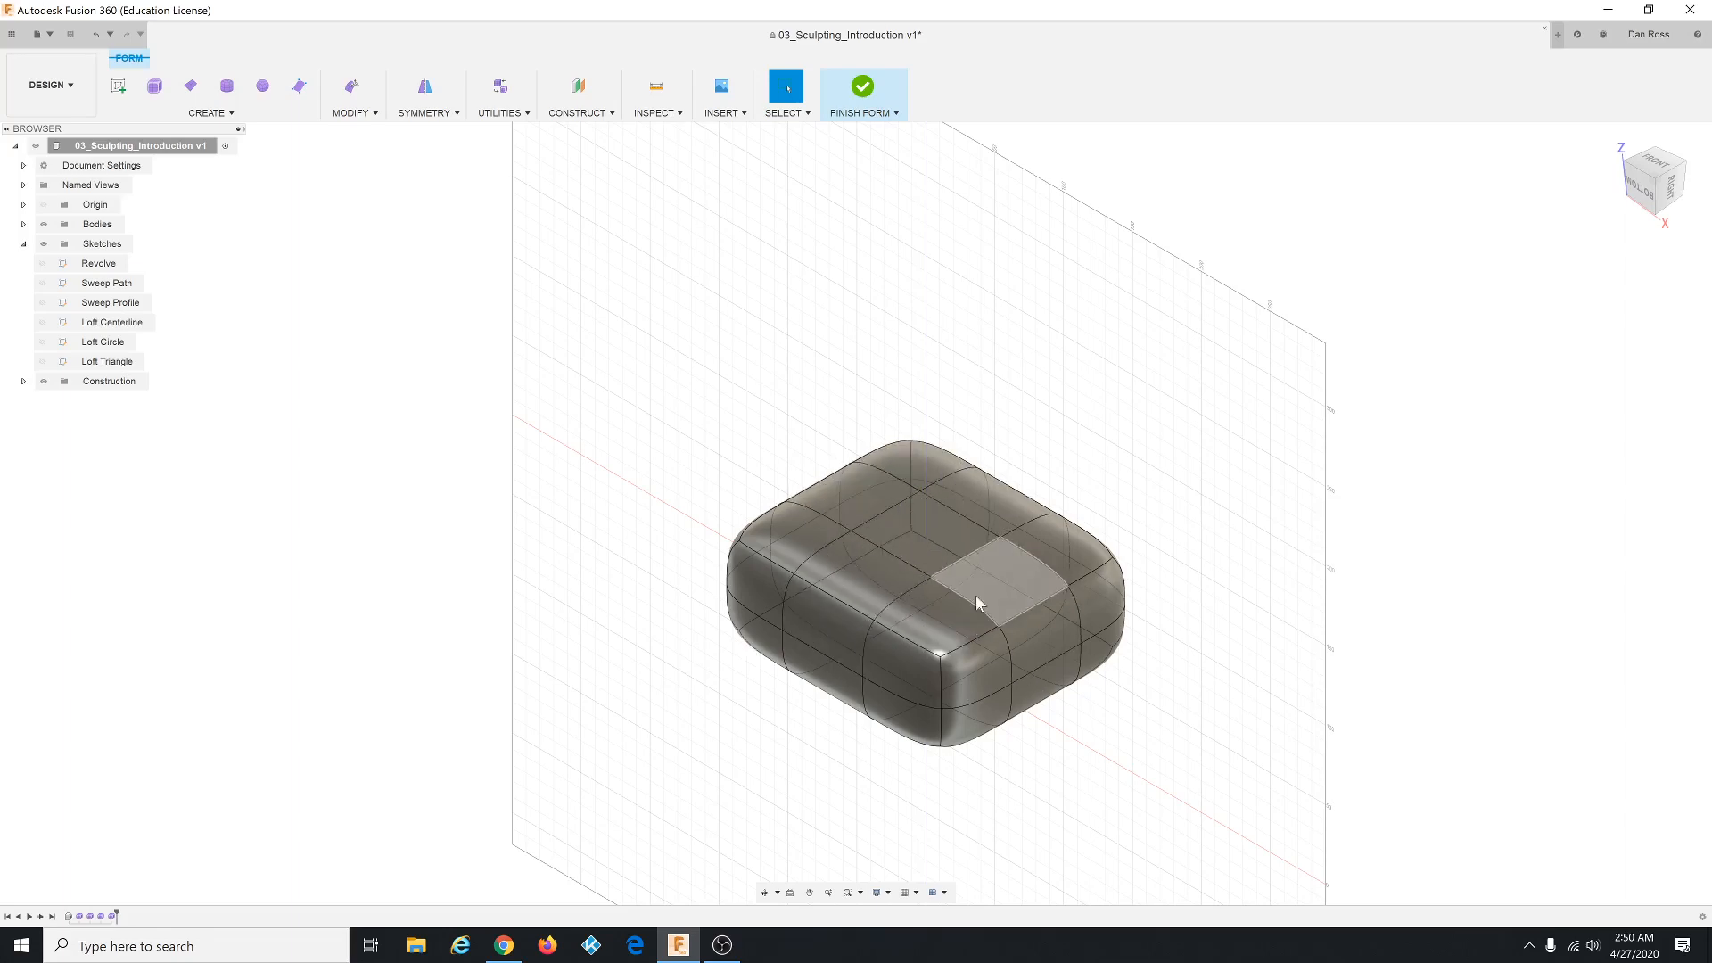
Select the middle T-spline face along the left edge of the box's front side and start Edit Form on it.
click(860, 507)
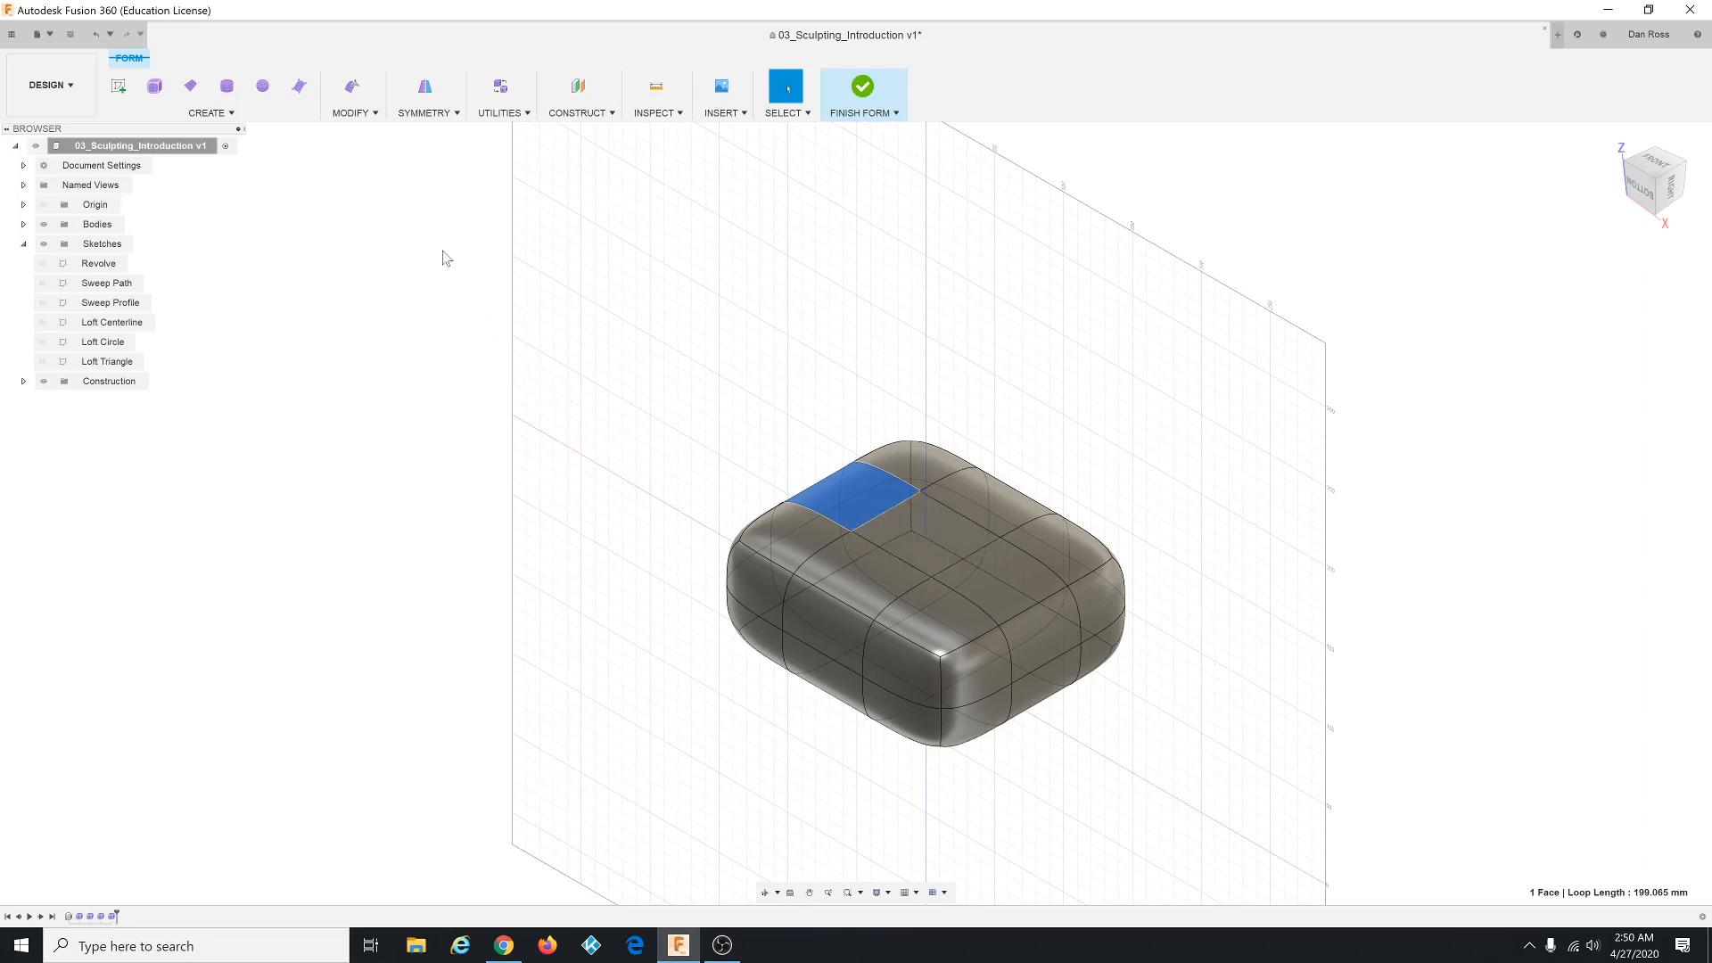
click(372, 116)
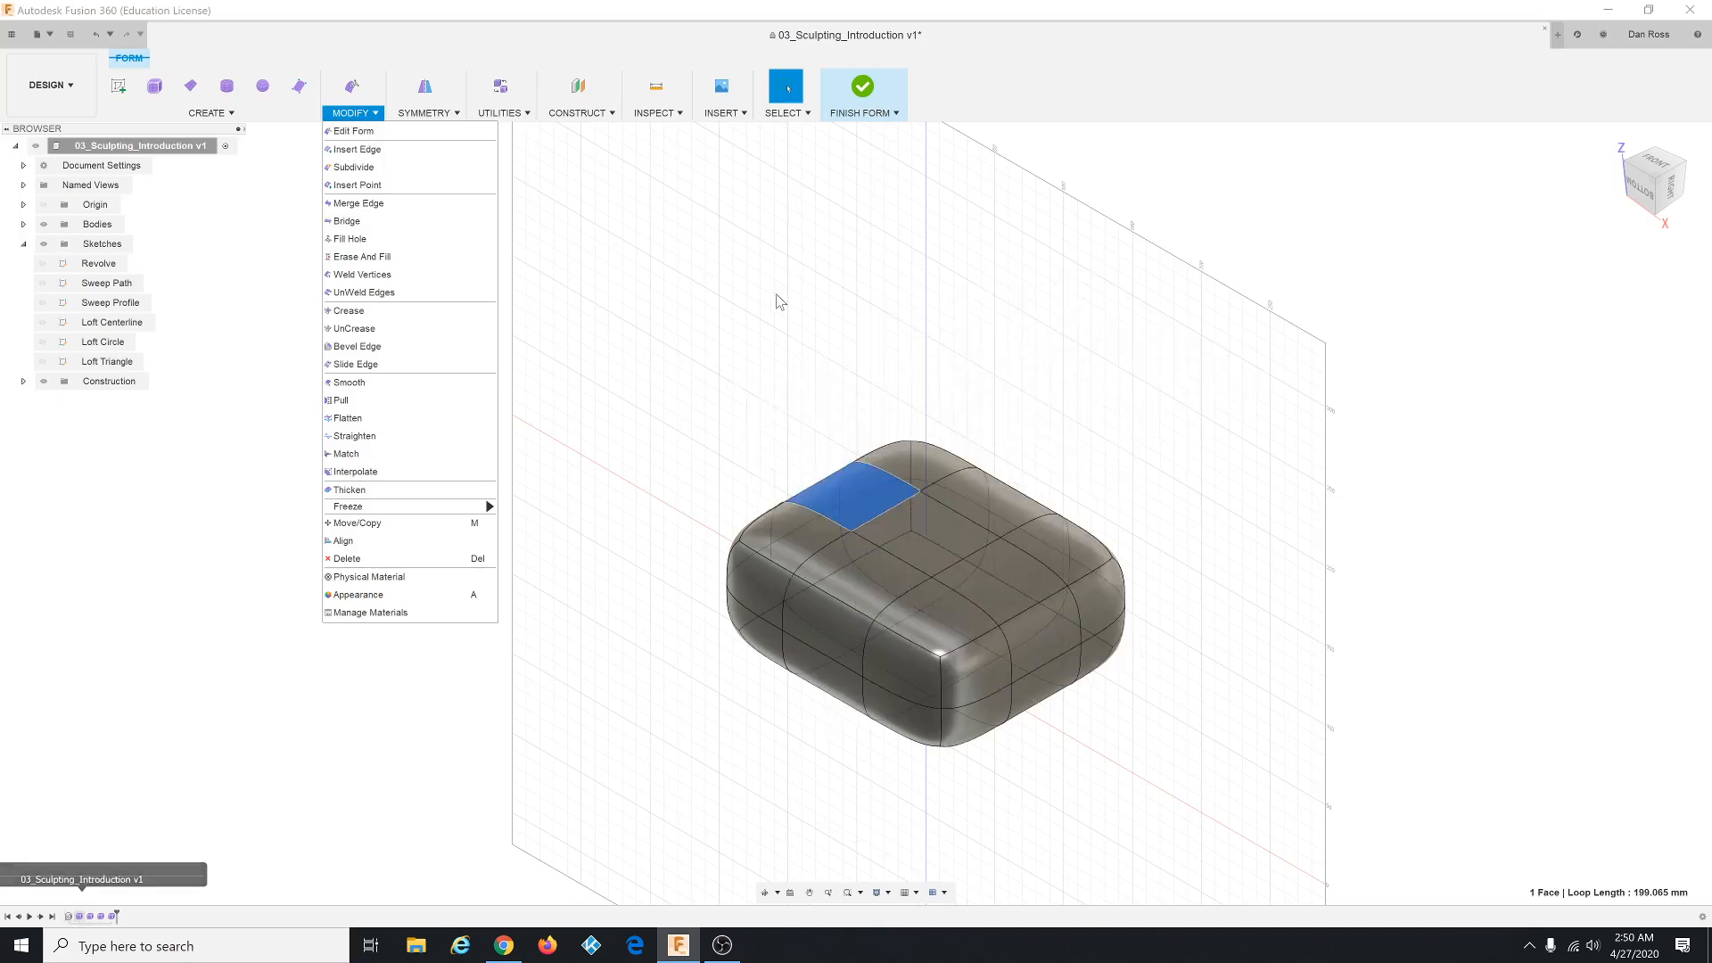
click(345, 116)
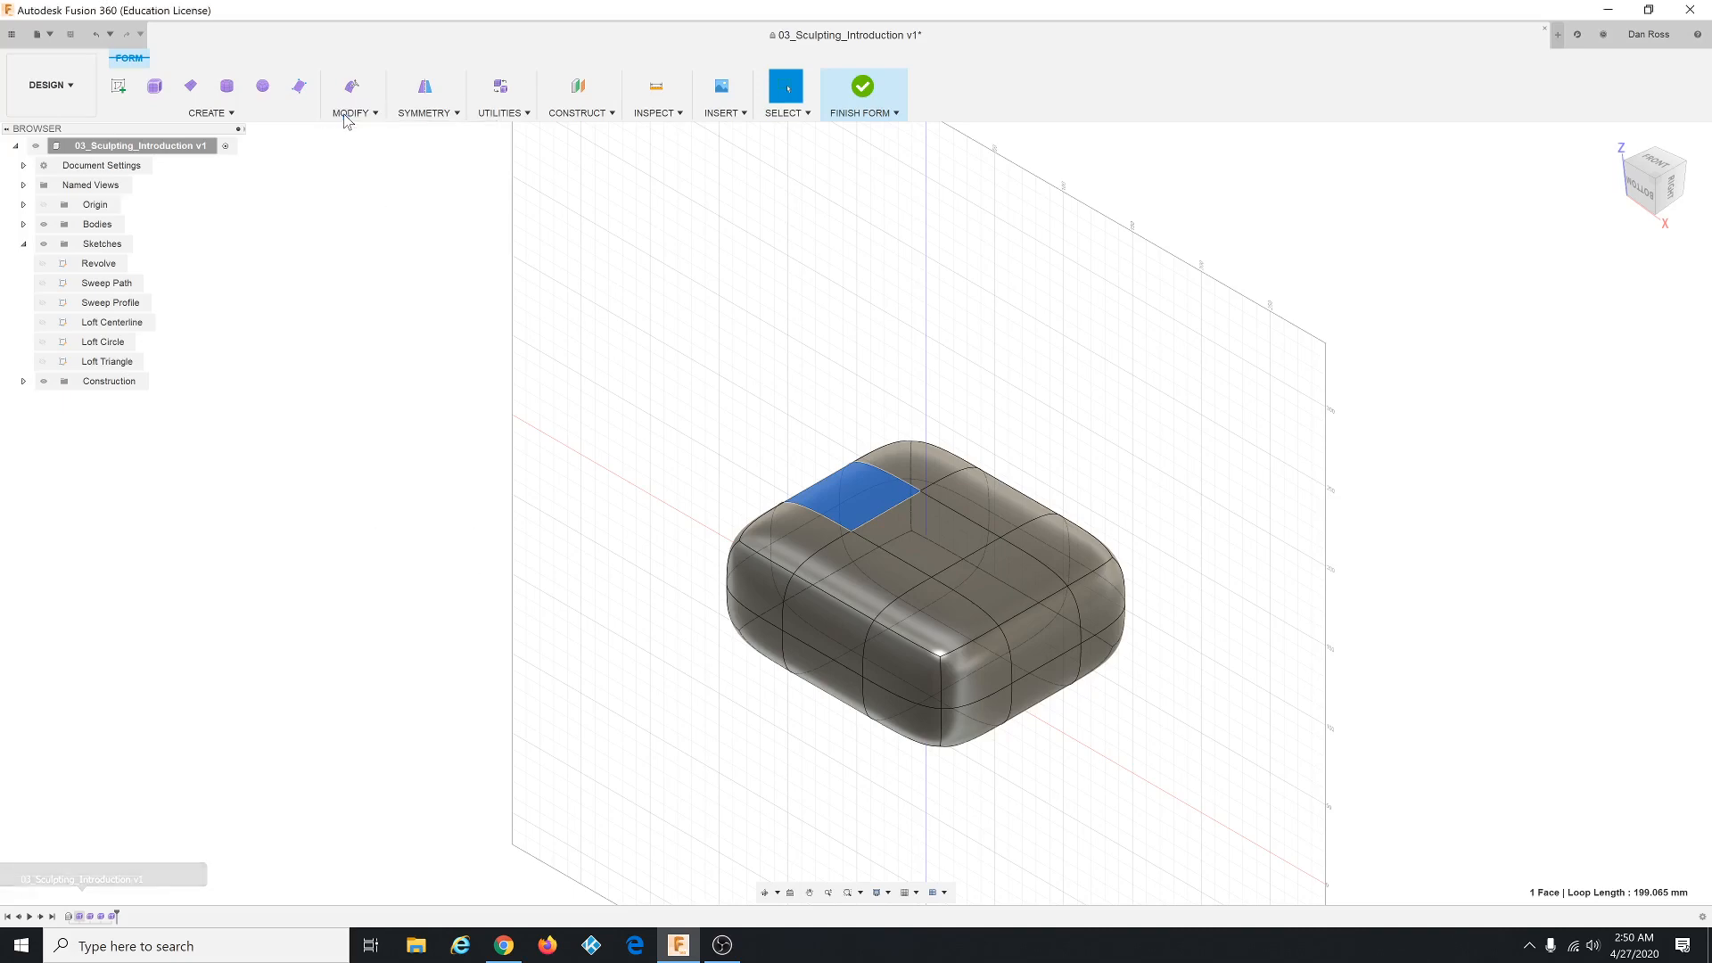
click(345, 116)
click(354, 135)
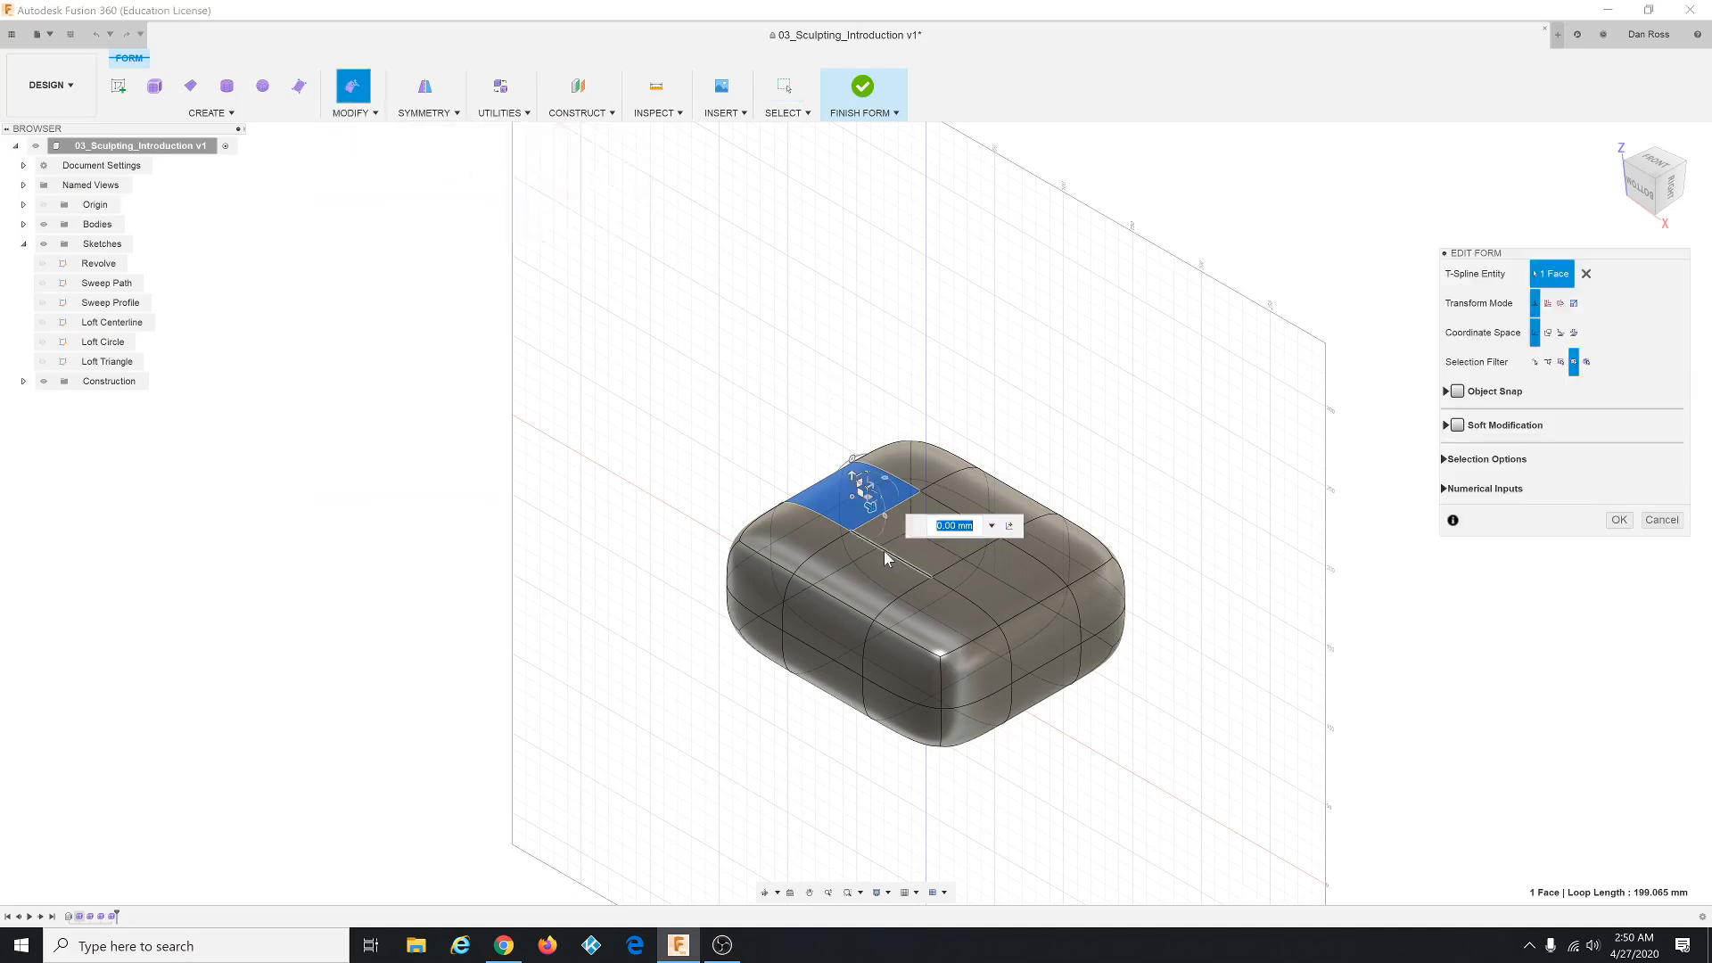
Try selecting other faces on the box's front side one at a time, ending on the middle face at the left edge.
click(856, 575)
click(780, 546)
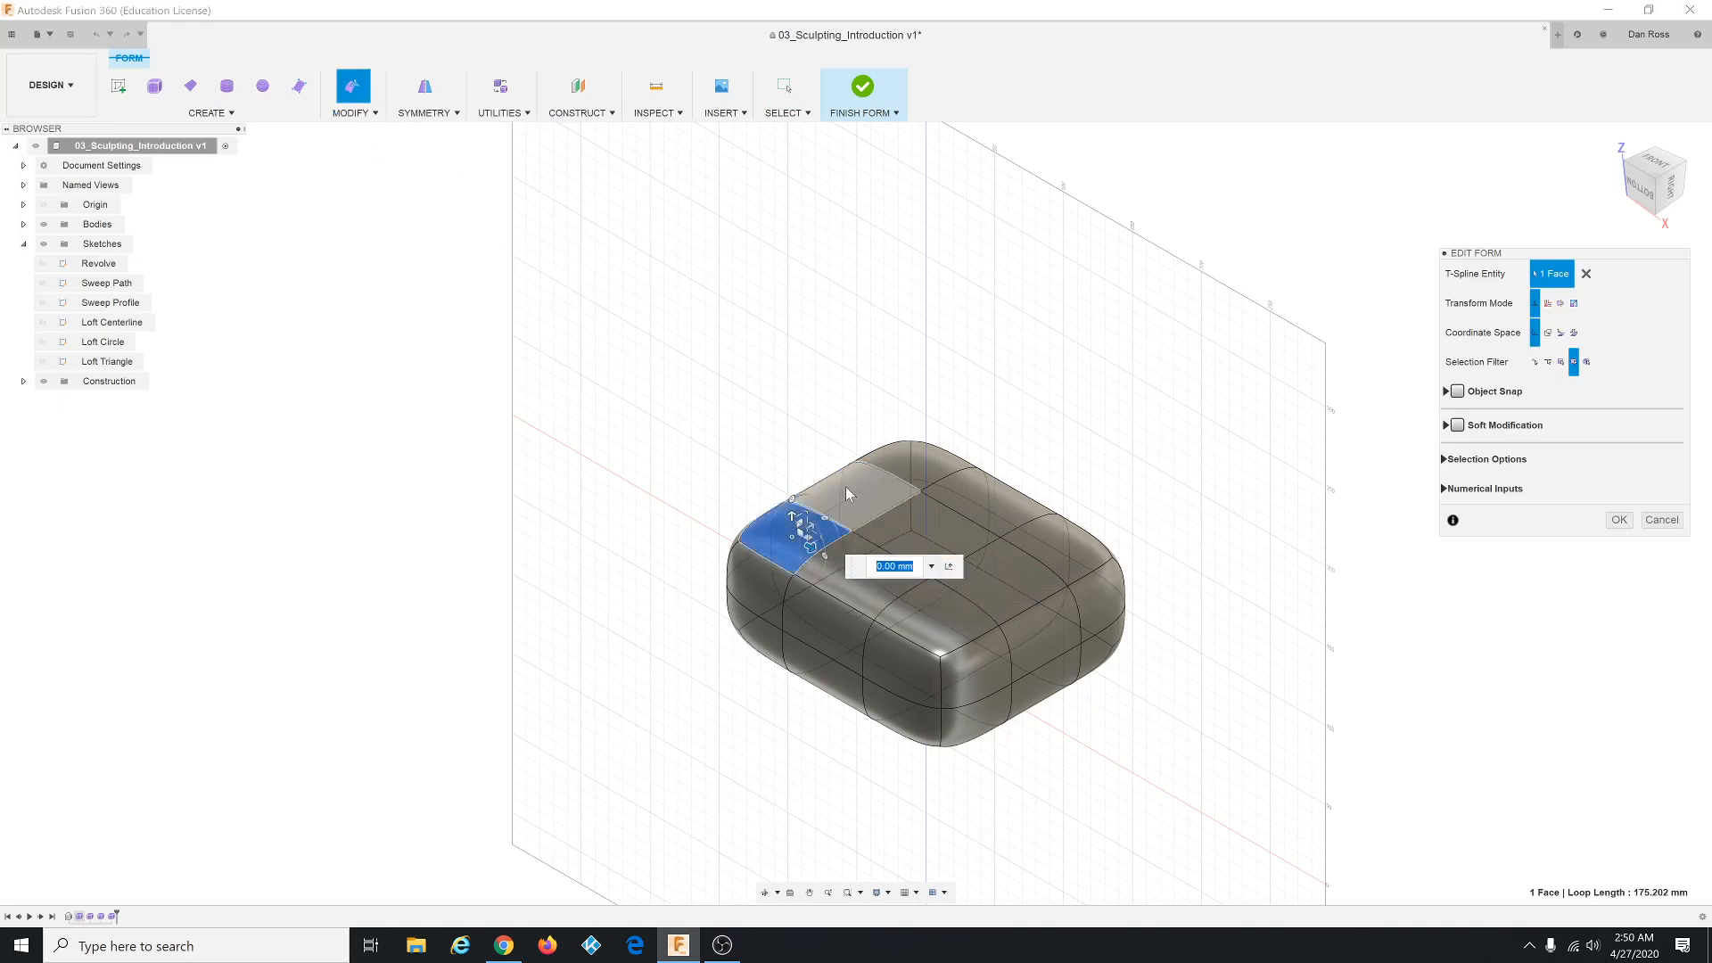
click(845, 485)
click(937, 556)
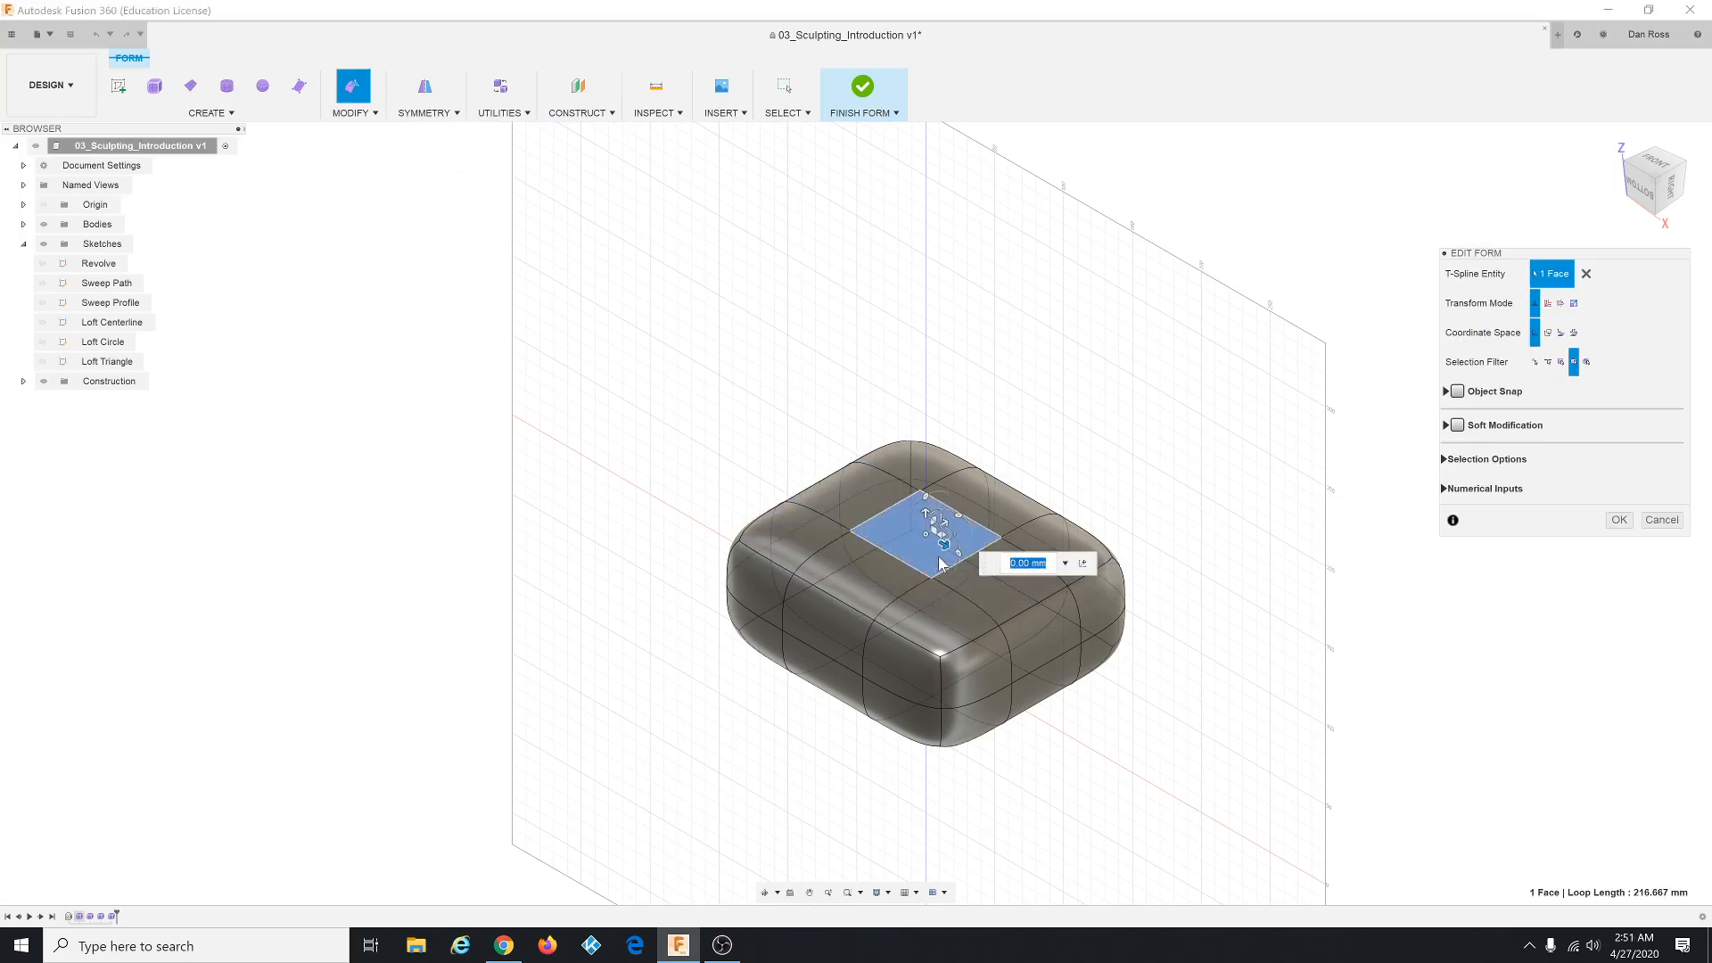
click(993, 515)
click(878, 512)
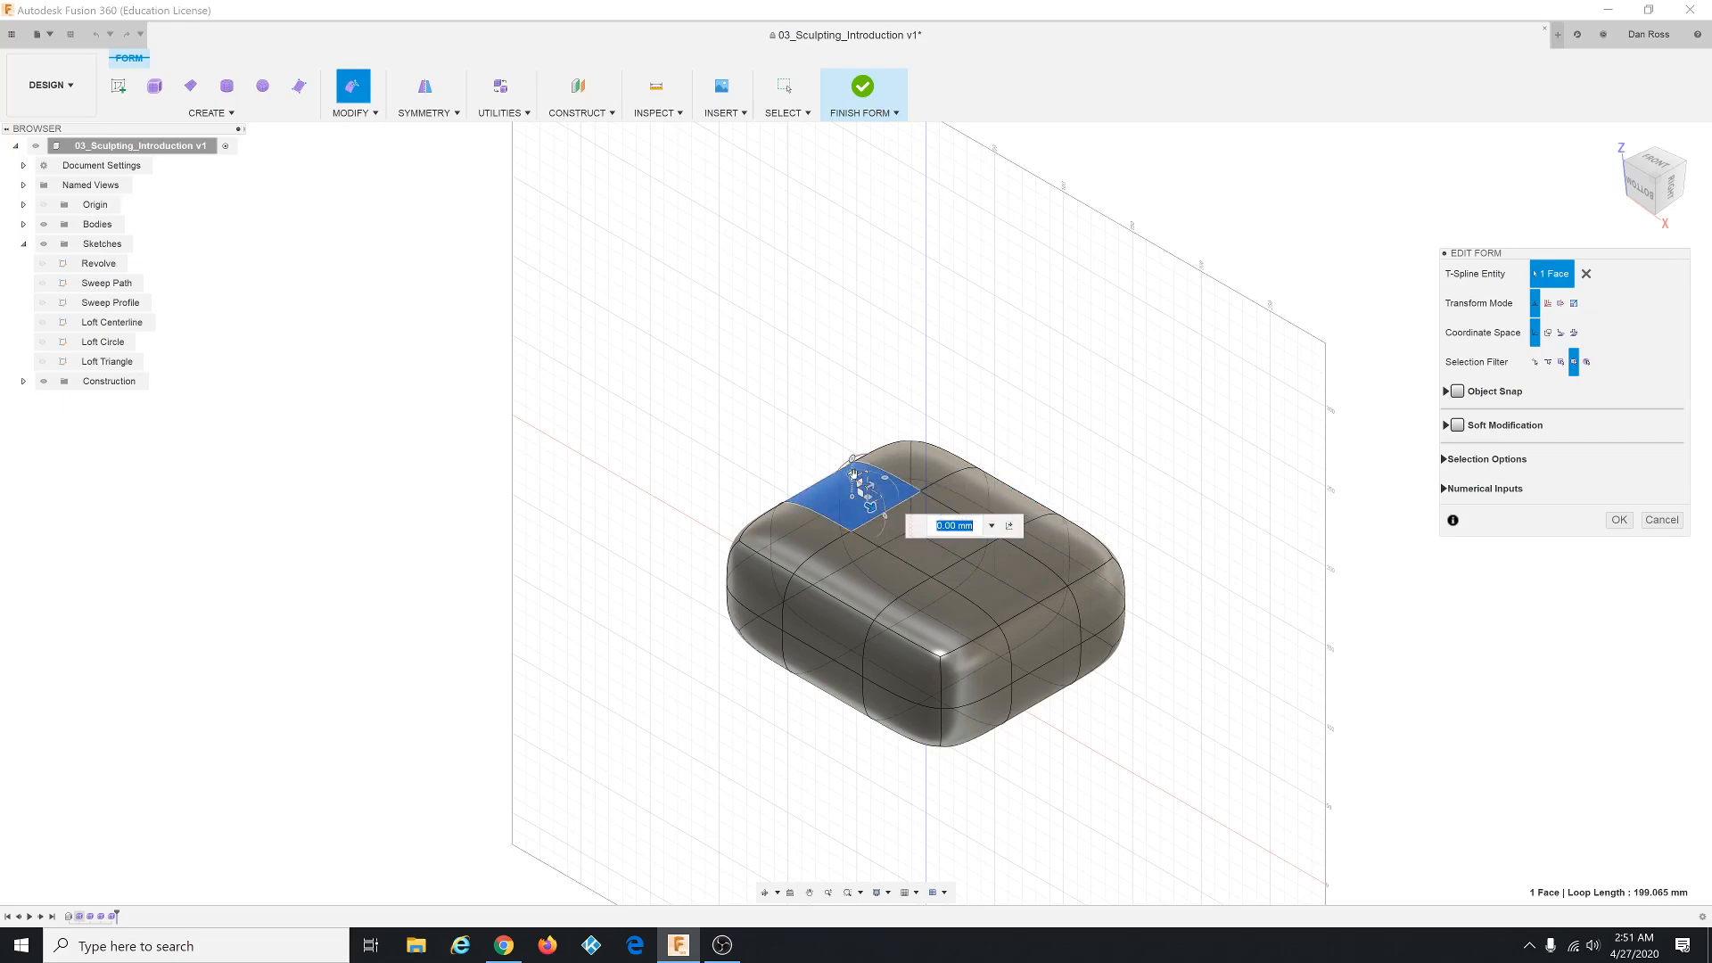
Try moving the selected front face outward, first by 20 mm and then by 10 mm.
drag(854, 473, 853, 445)
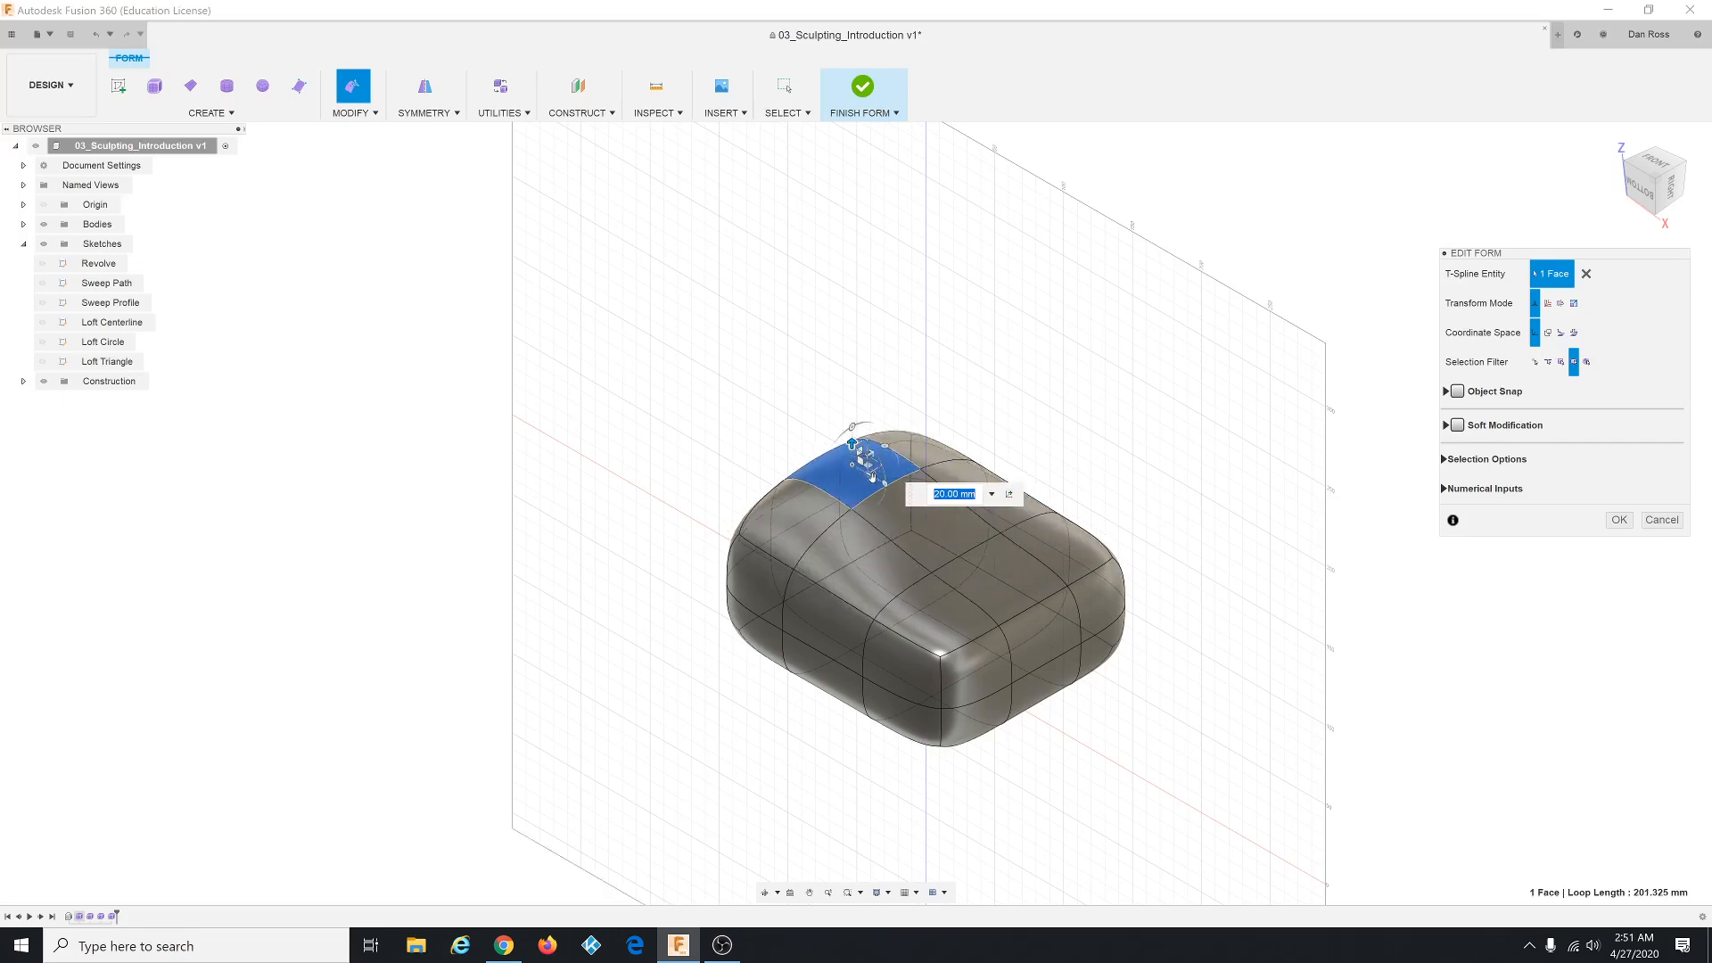
text(10)
key(Return)
Shift the selected face sideways toward the box's left side, and select the neighbouring upper-left corner face of the front side.
drag(890, 484, 847, 476)
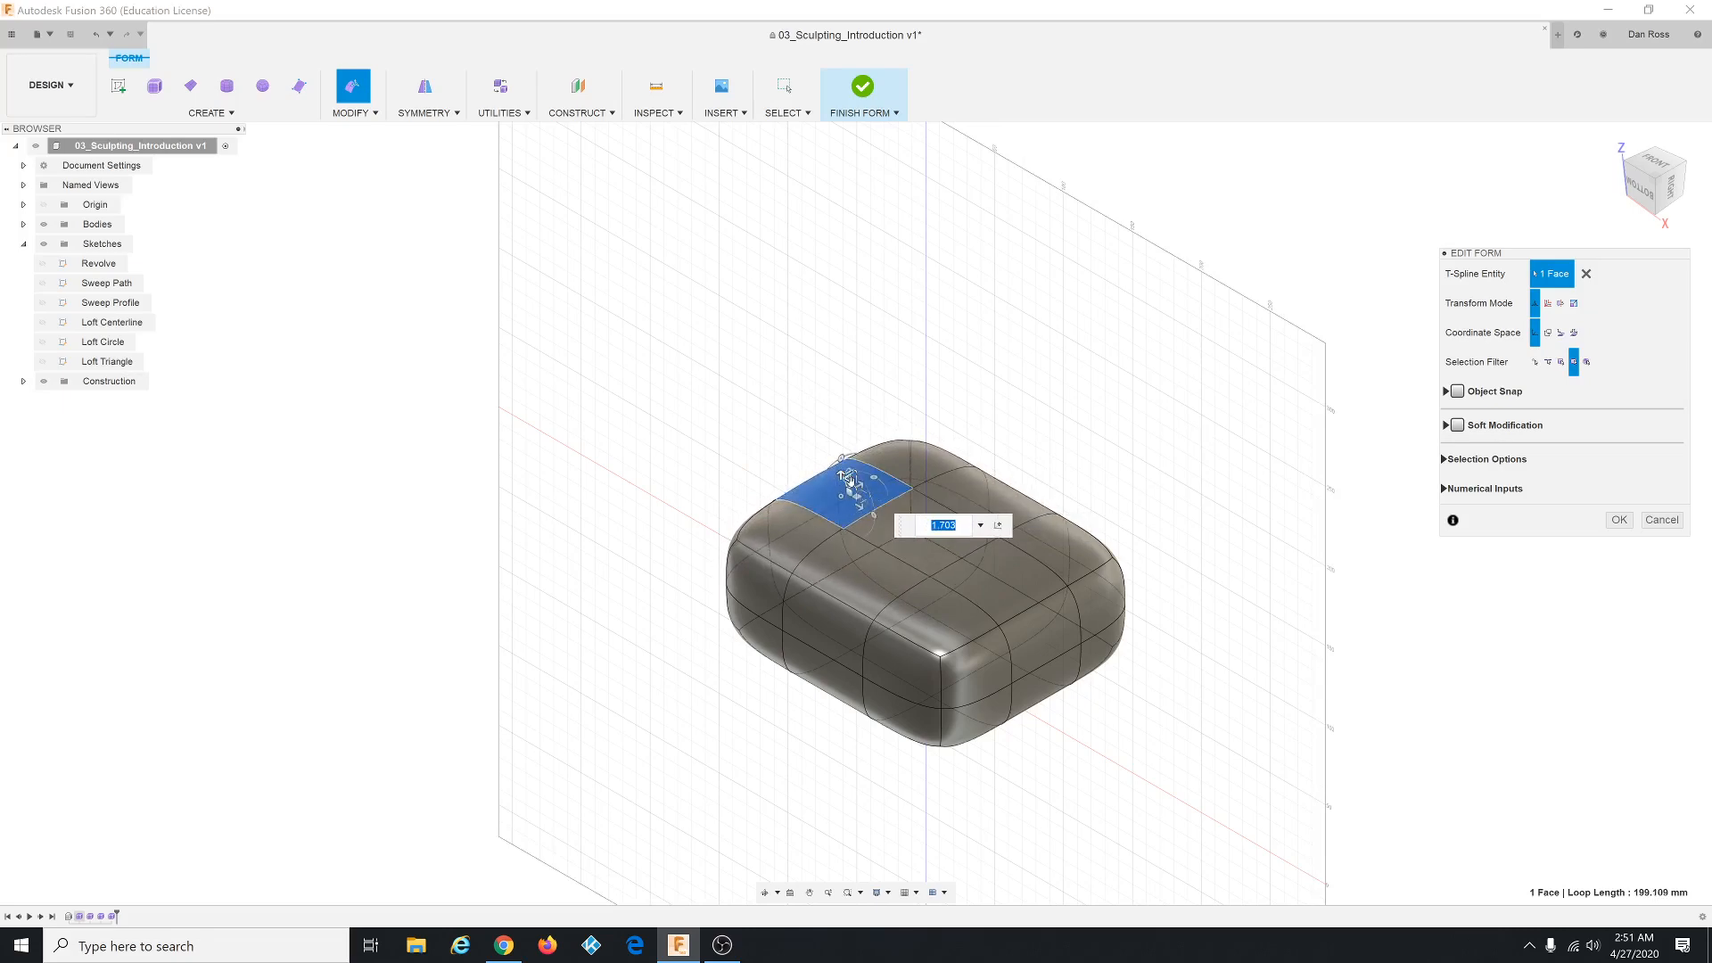
shift+middle_drag(852, 538, 863, 468)
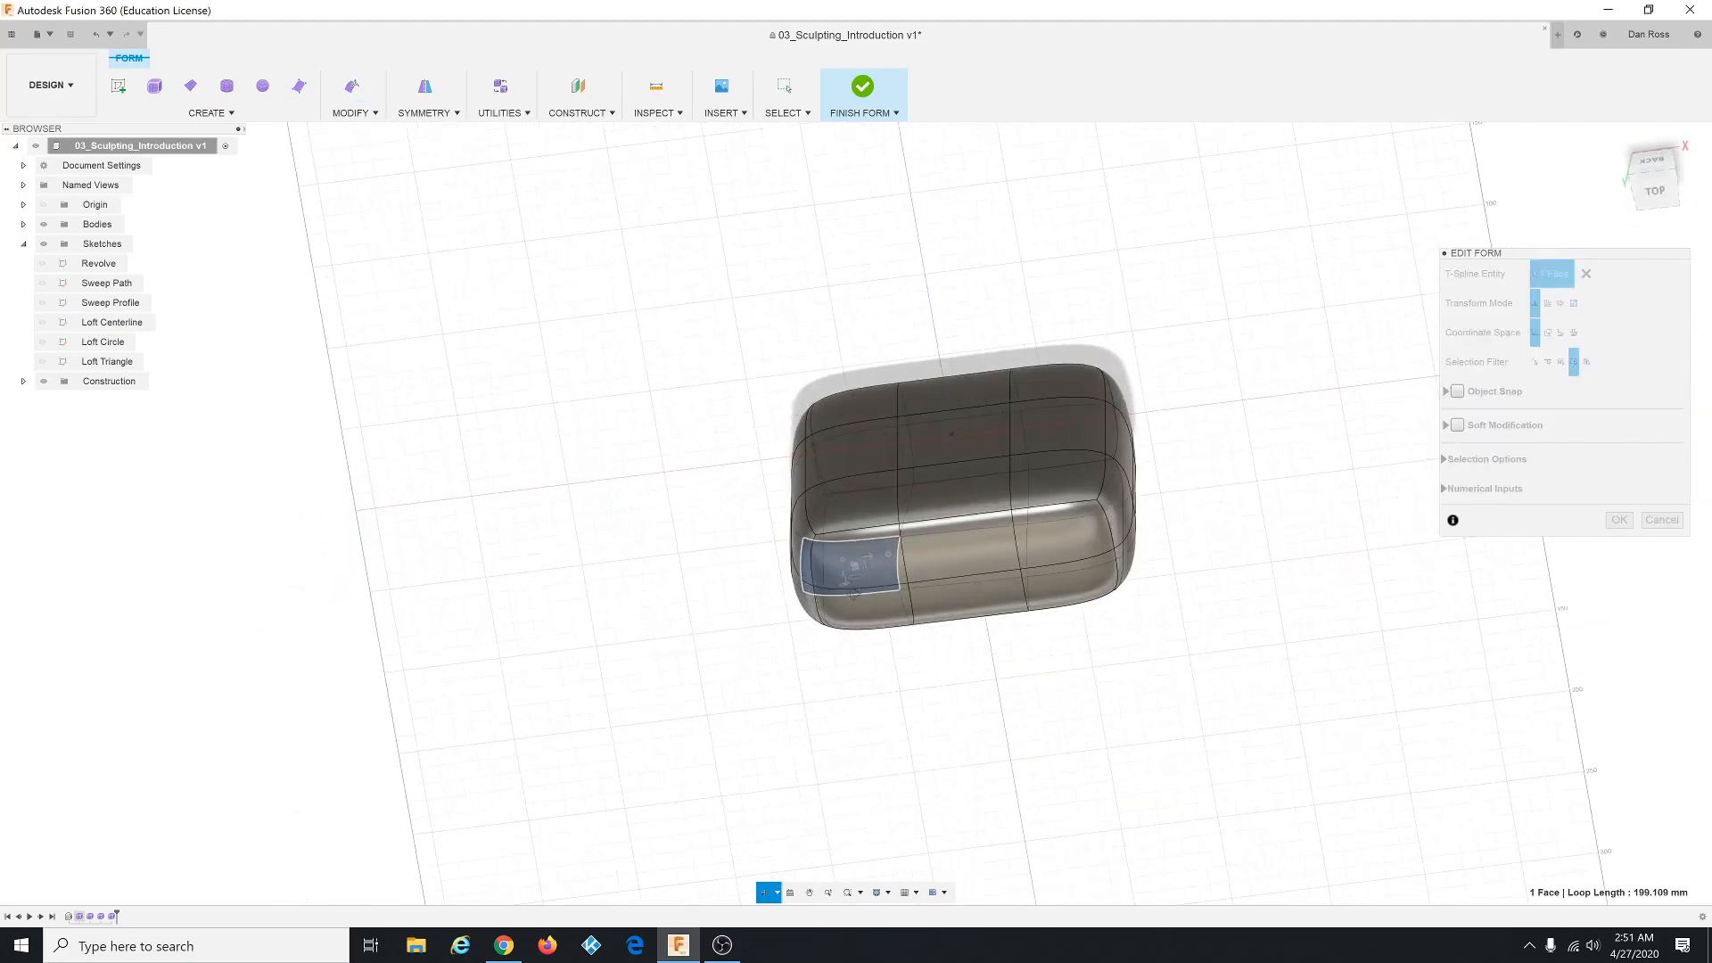
click(864, 476)
shift+middle_drag(907, 558, 880, 372)
click(879, 372)
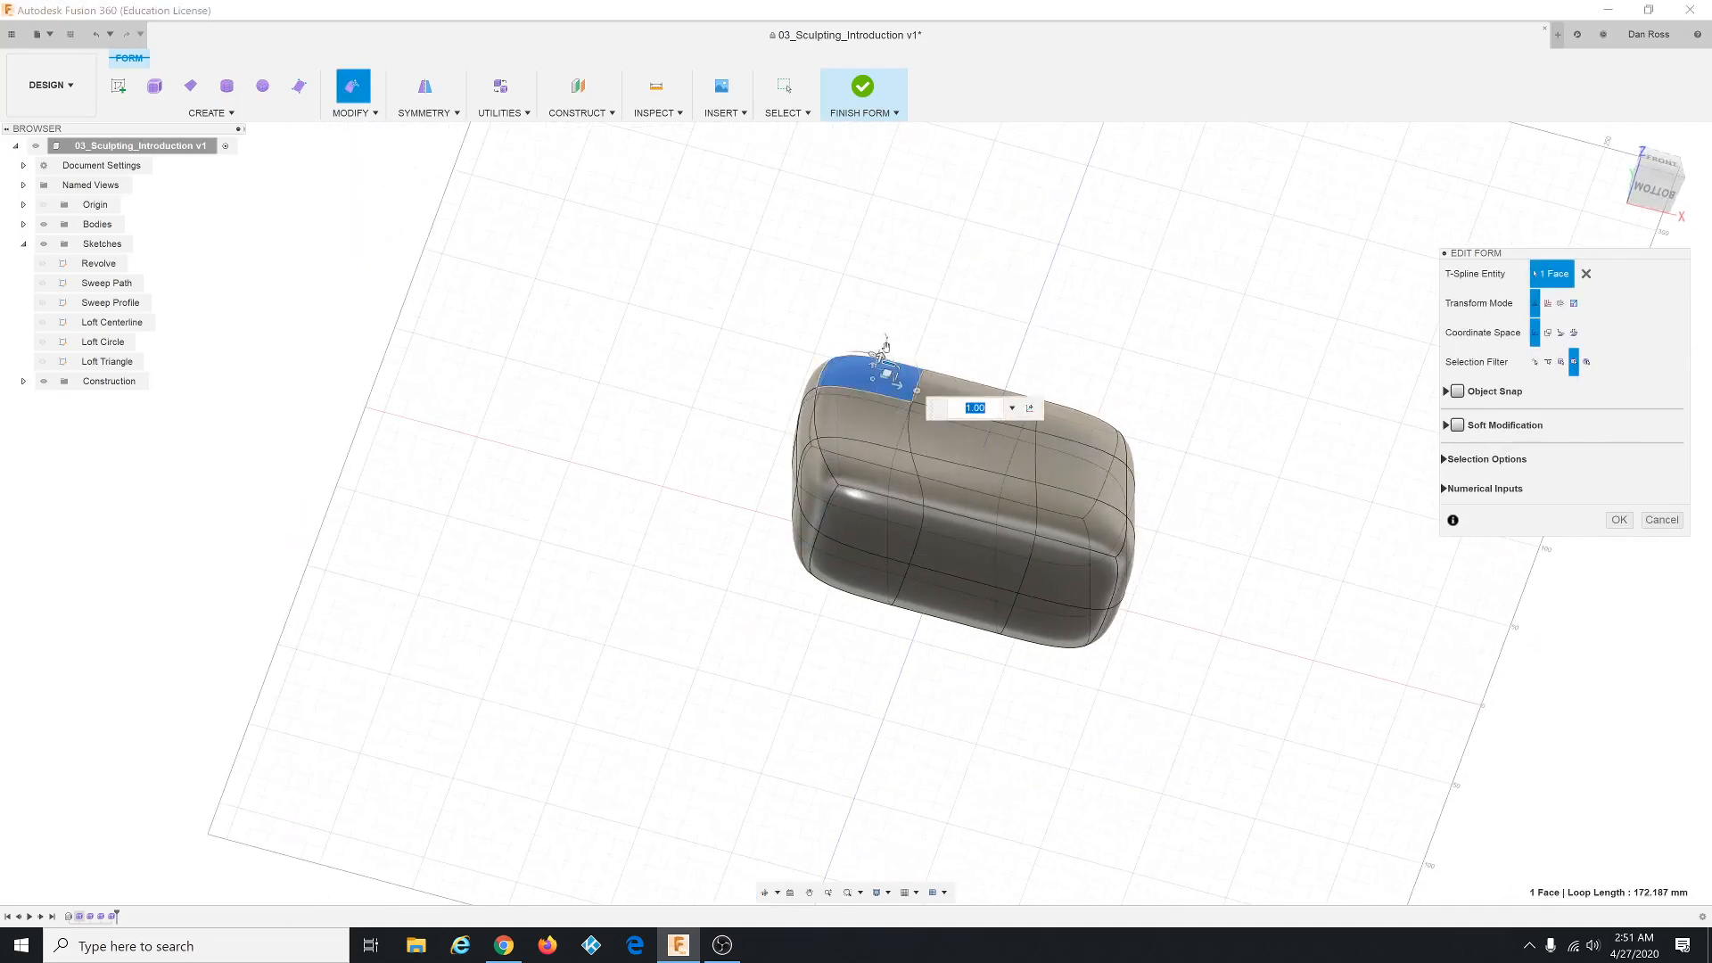
Examine the reshaped area around the selected corner face from the front, right, top and bottom sides of the box.
shift+middle_drag(883, 361, 1163, 367)
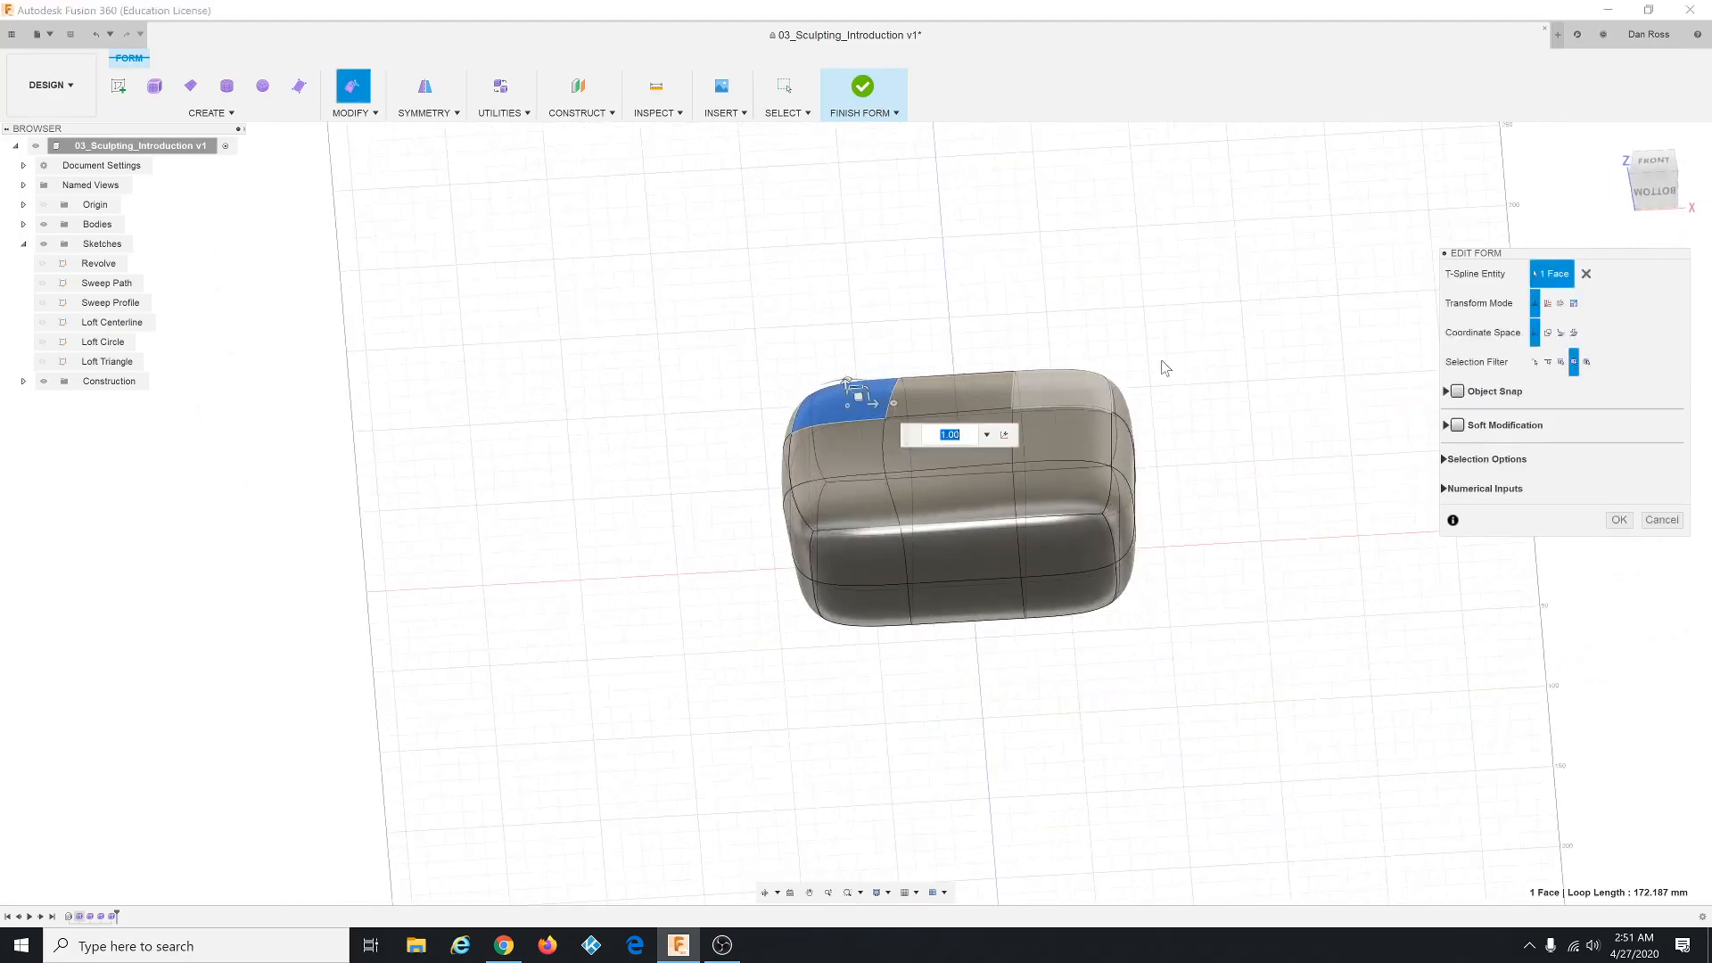
click(1654, 179)
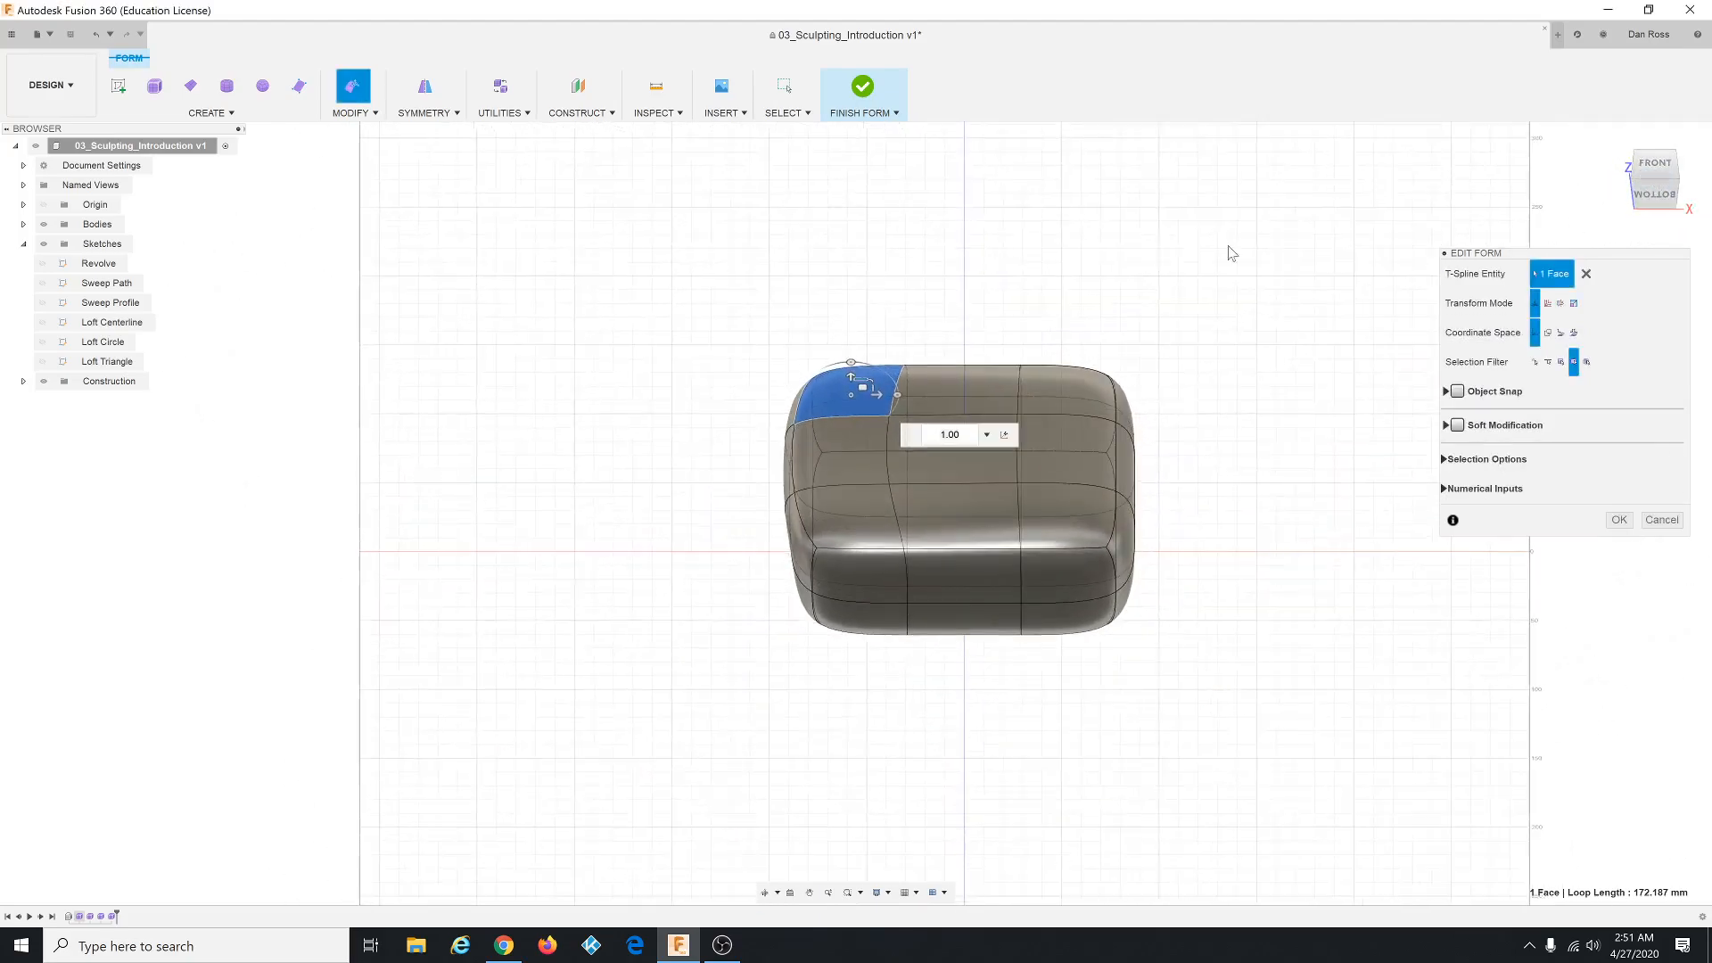
scroll(783, 313, up, 5)
shift+middle_drag(1088, 756, 1086, 843)
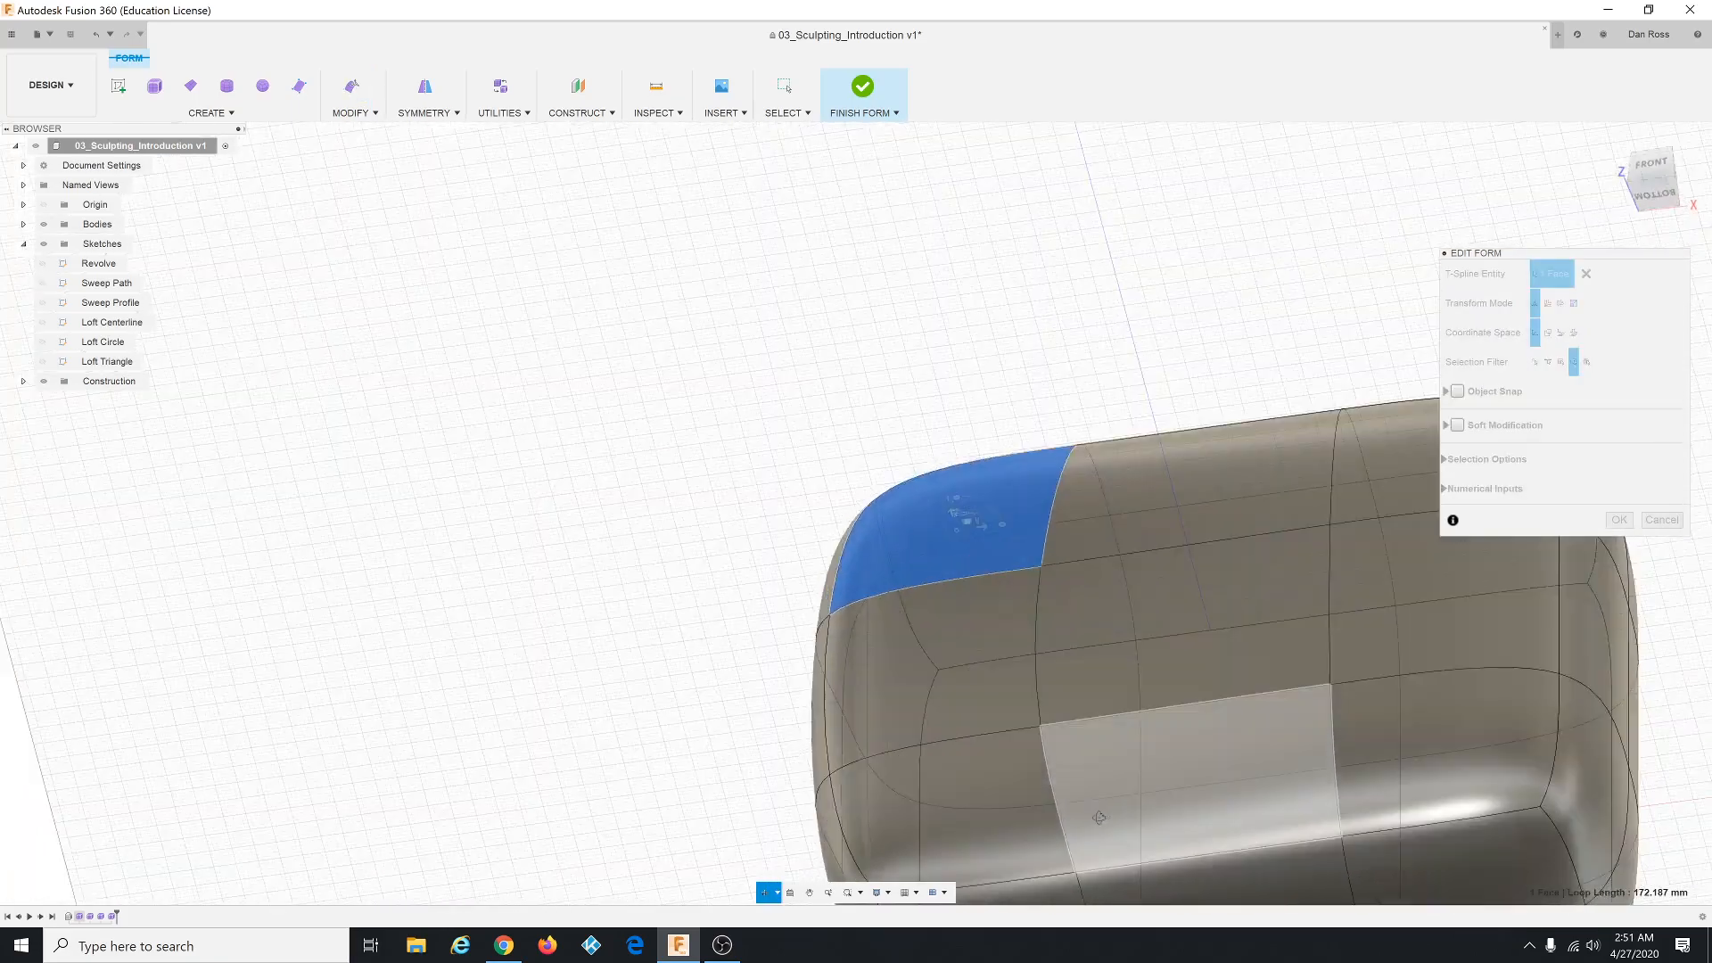
click(1675, 183)
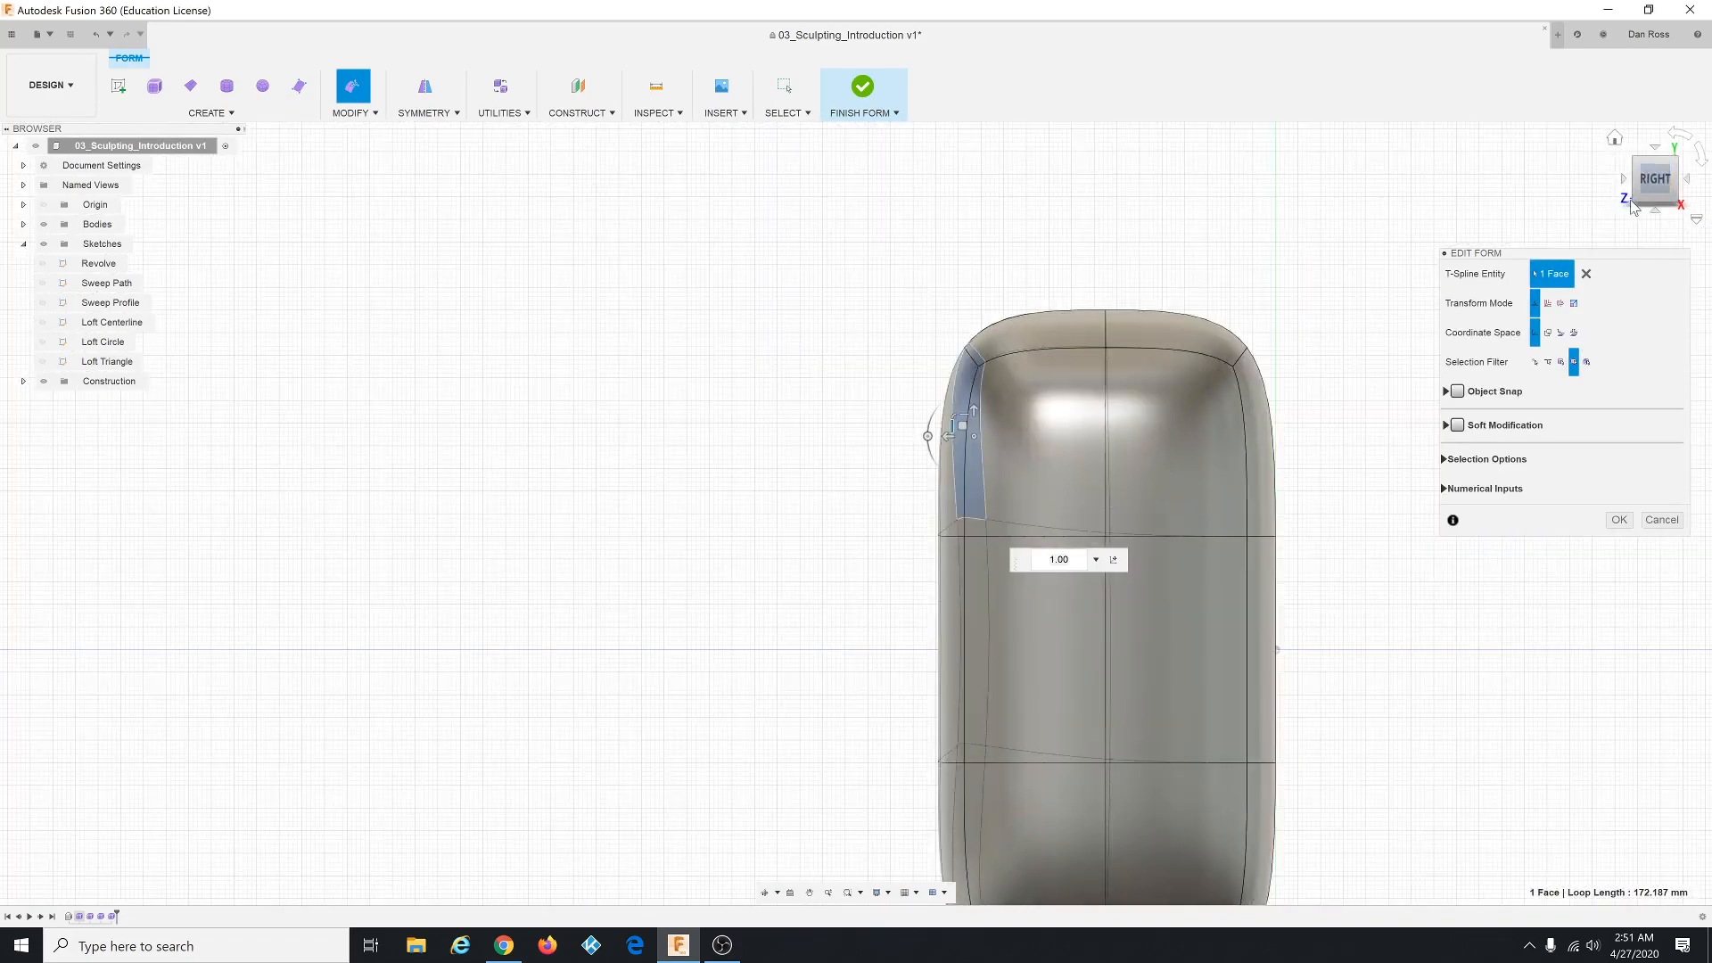
click(1636, 198)
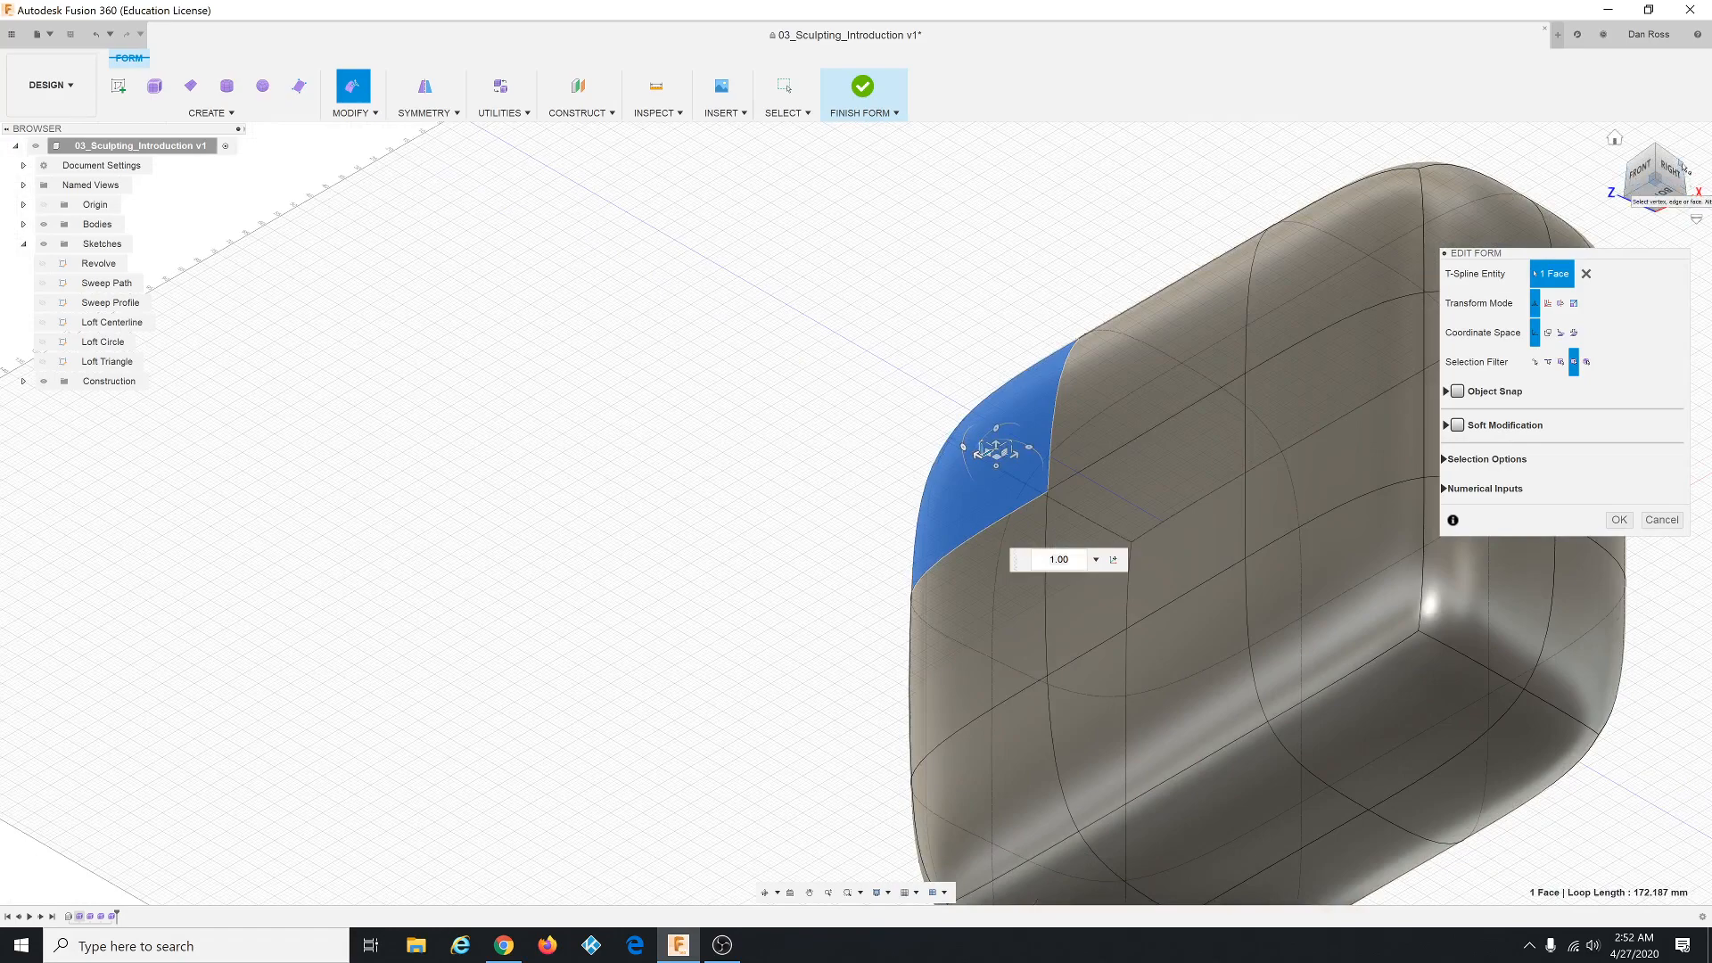
click(1680, 166)
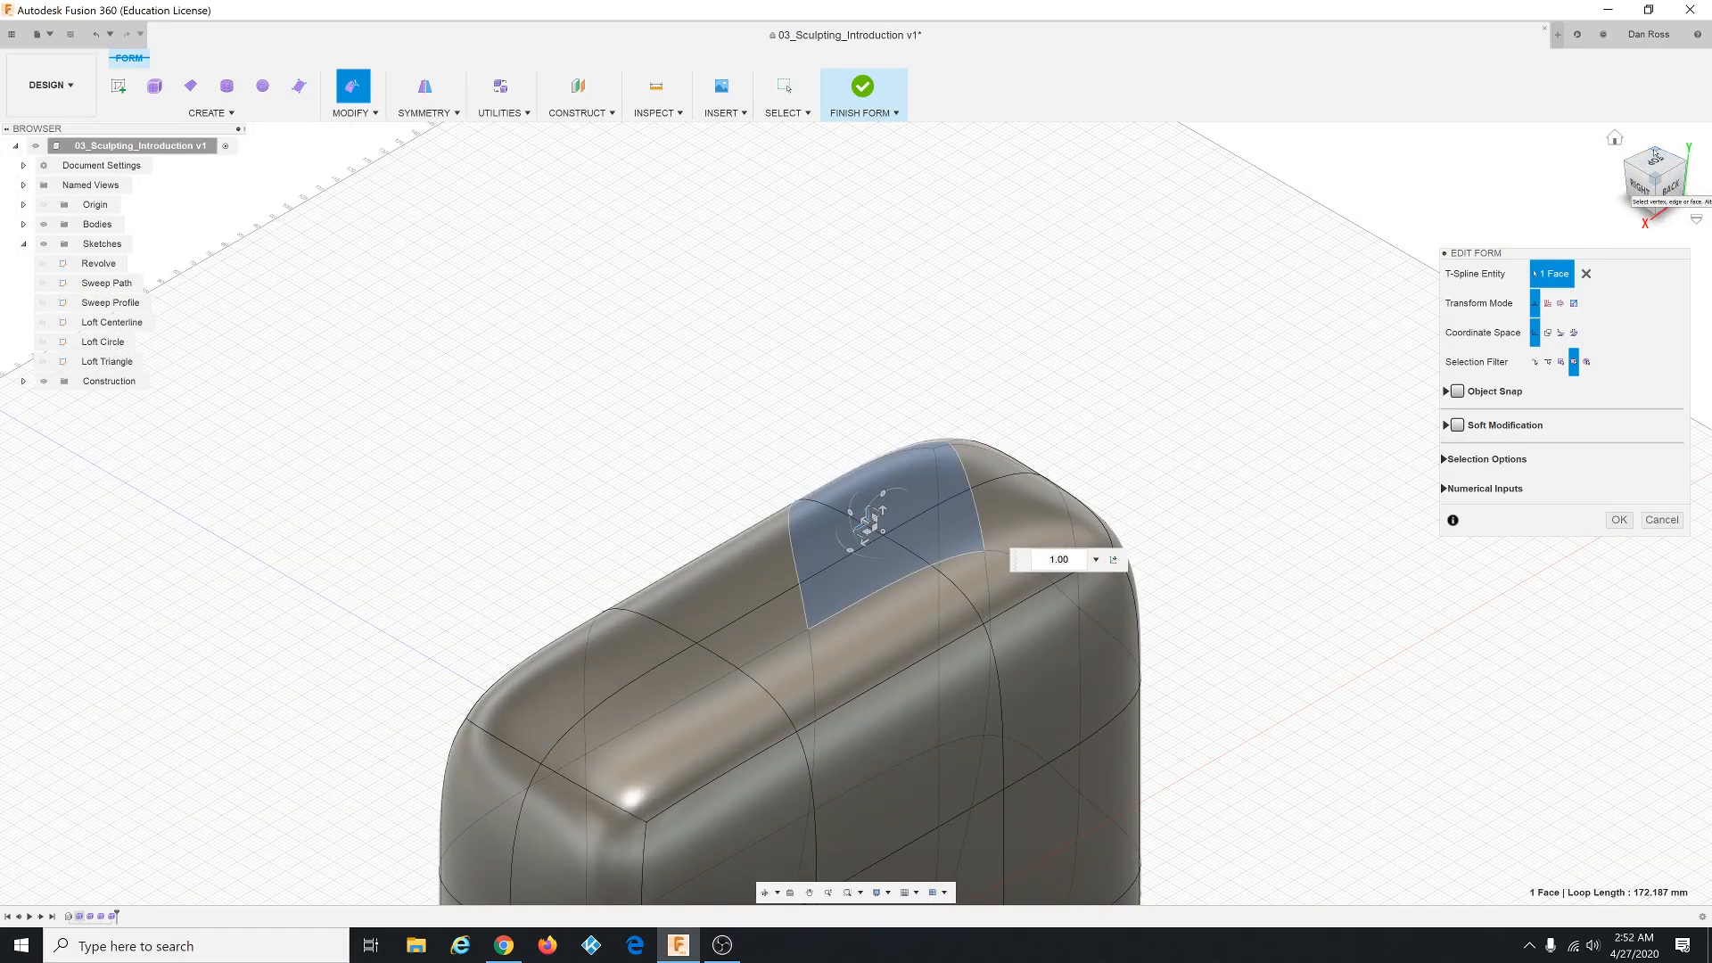
click(1655, 153)
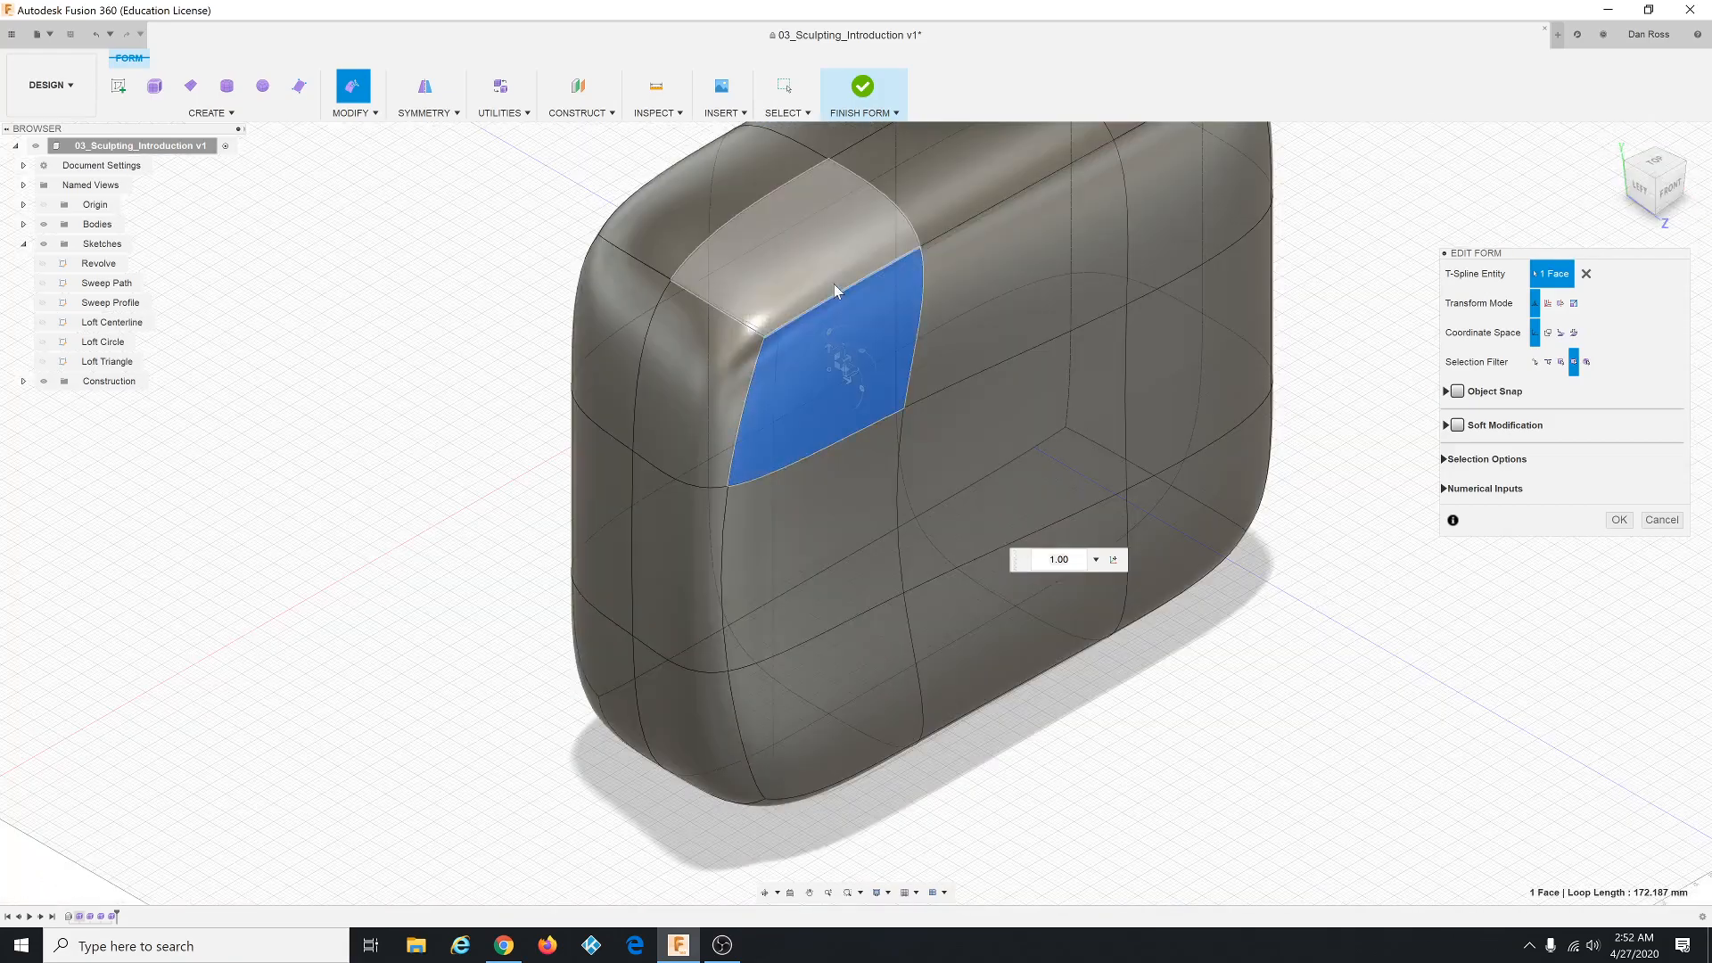
shift+middle_drag(836, 290, 795, 200)
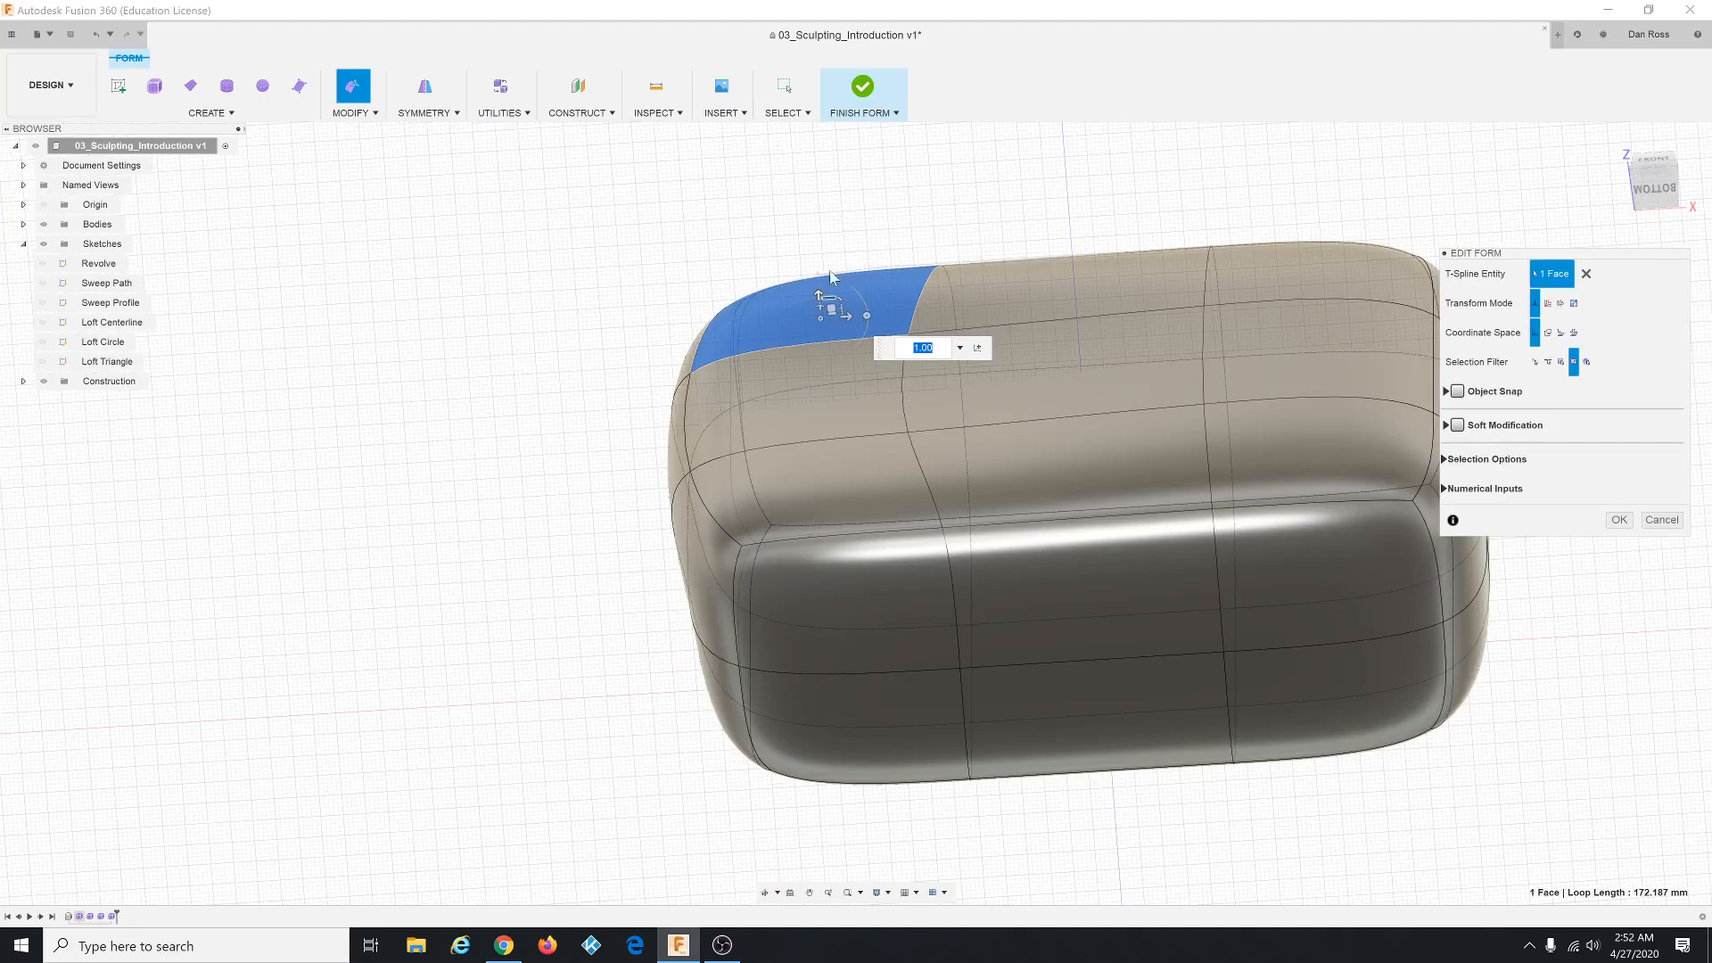
shift+middle_drag(942, 479, 938, 474)
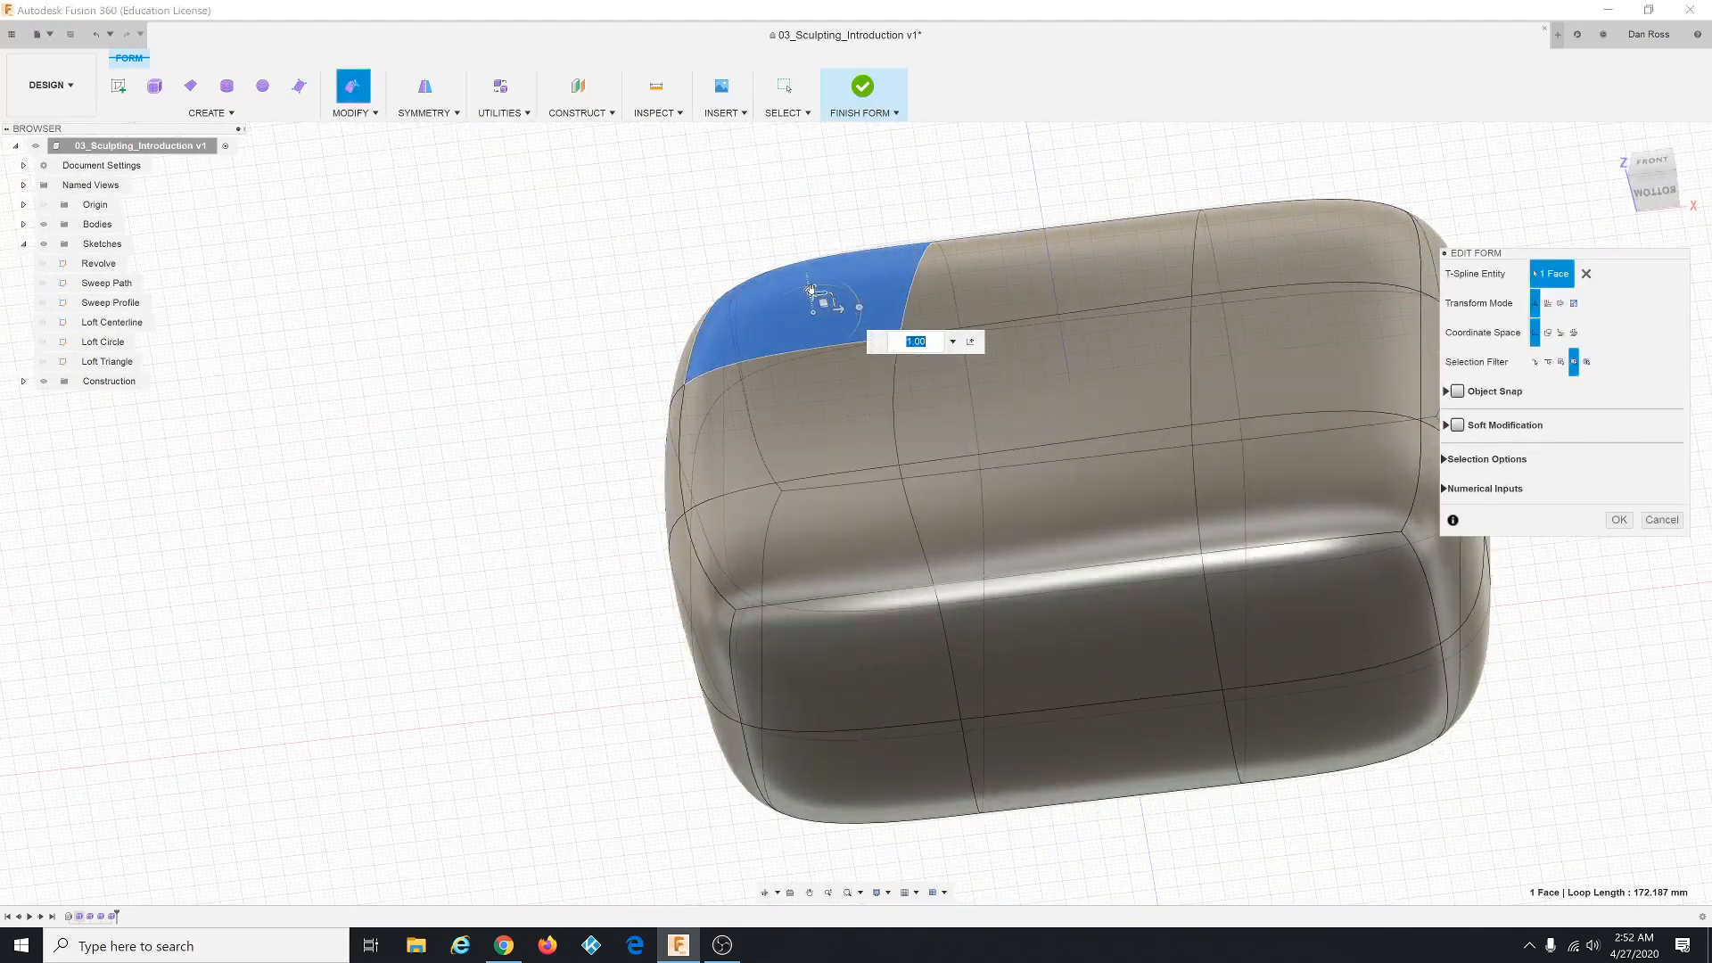
Reshape the selected corner face with the Edit Form manipulator, and move it by -2 mm along one axis.
mouse_move(859, 309)
mouse_down()
mouse_move(853, 287)
mouse_move(858, 320)
mouse_move(814, 286)
mouse_move(841, 289)
mouse_move(806, 287)
mouse_move(808, 329)
mouse_move(827, 333)
mouse_move(807, 308)
mouse_move(836, 308)
mouse_up()
shift+middle_drag(1009, 449, 980, 450)
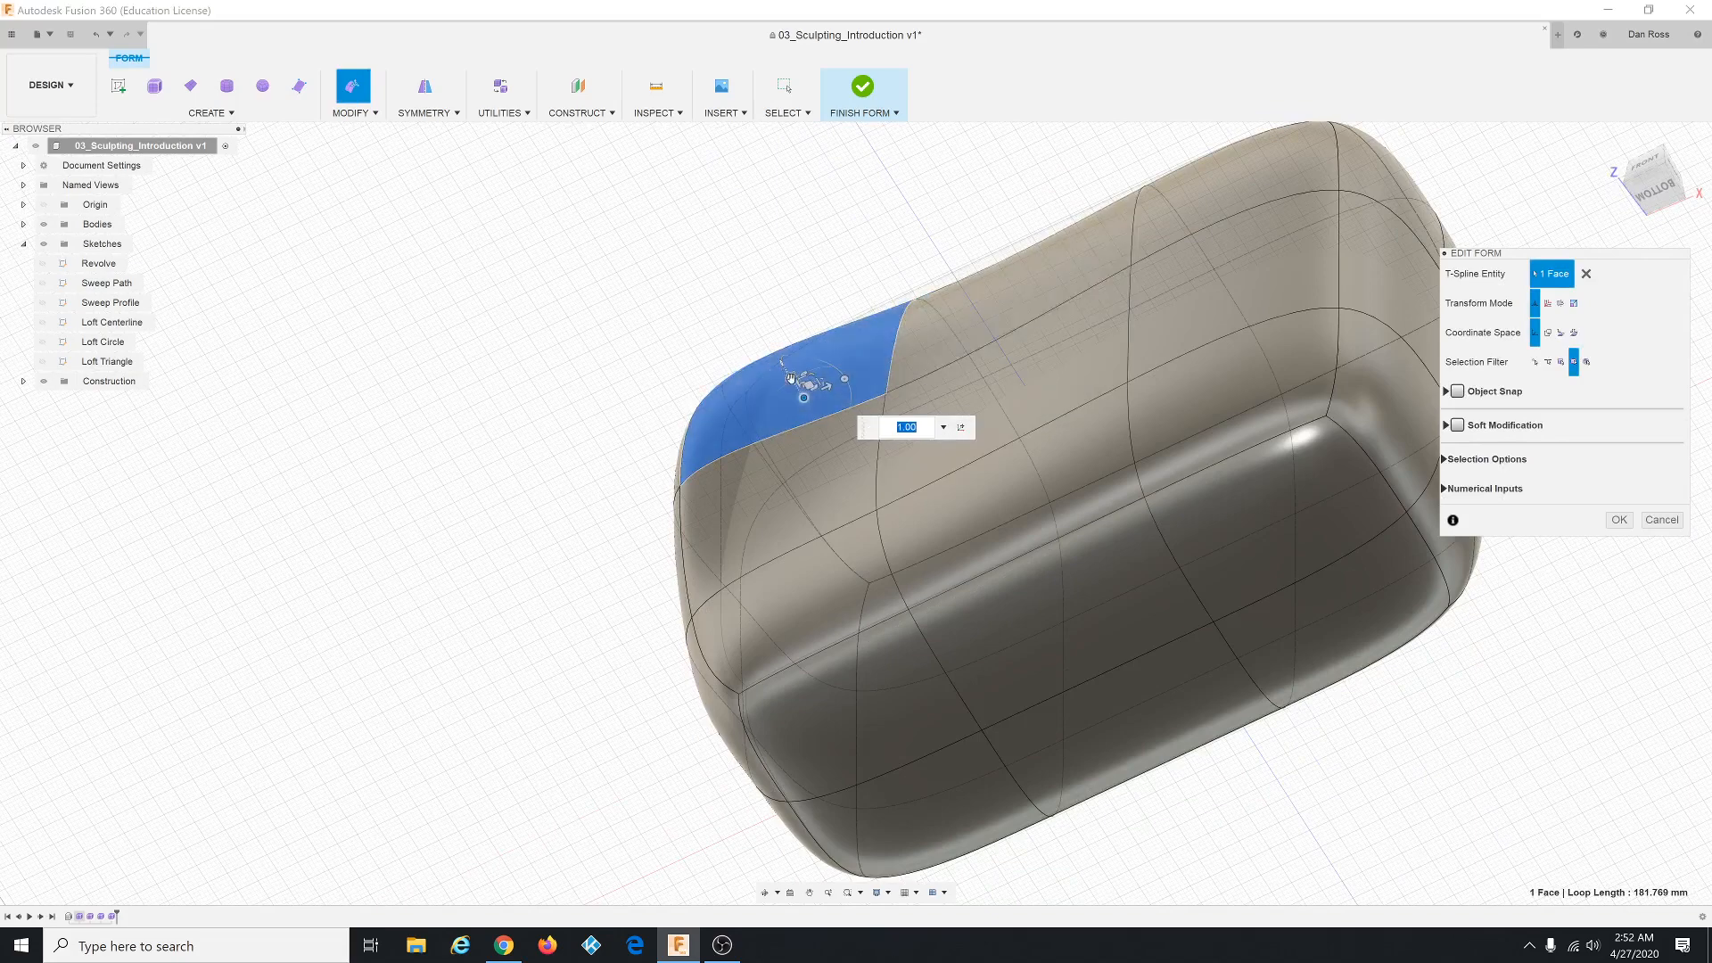
mouse_move(790, 378)
mouse_down()
mouse_move(713, 273)
mouse_move(789, 389)
mouse_up()
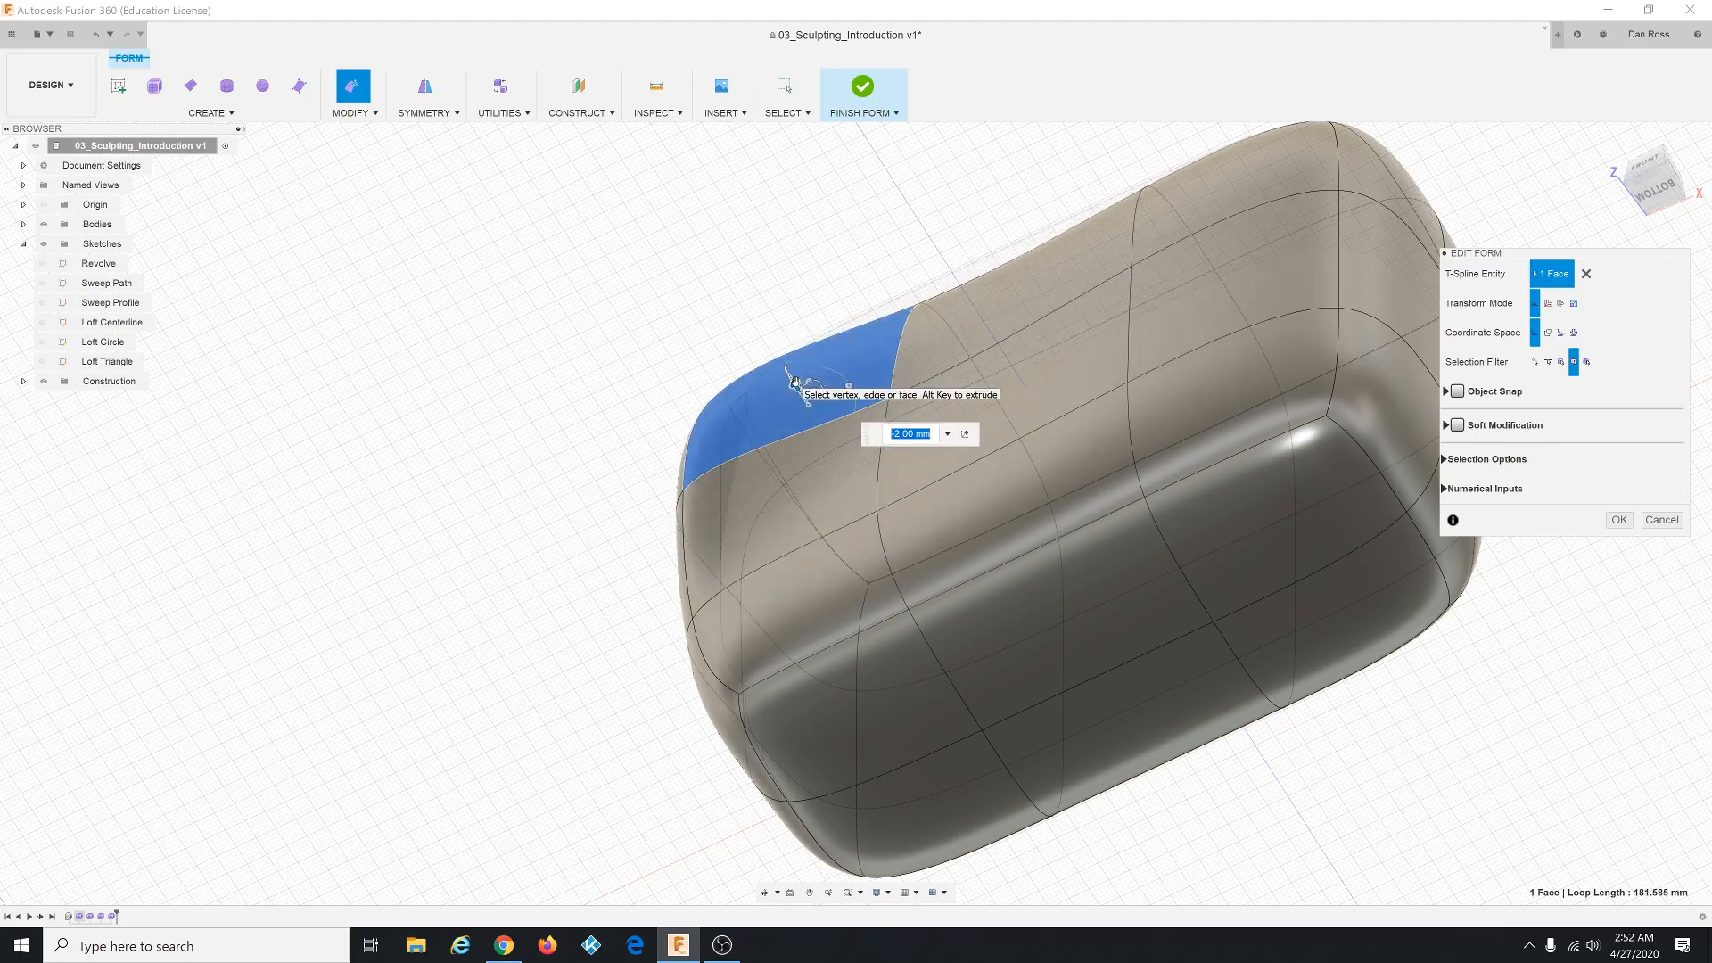
Extrude the selected corner face outward about 29 mm, and the middle-row front face near the box's opposite end about 28 mm.
drag(803, 381, 716, 261)
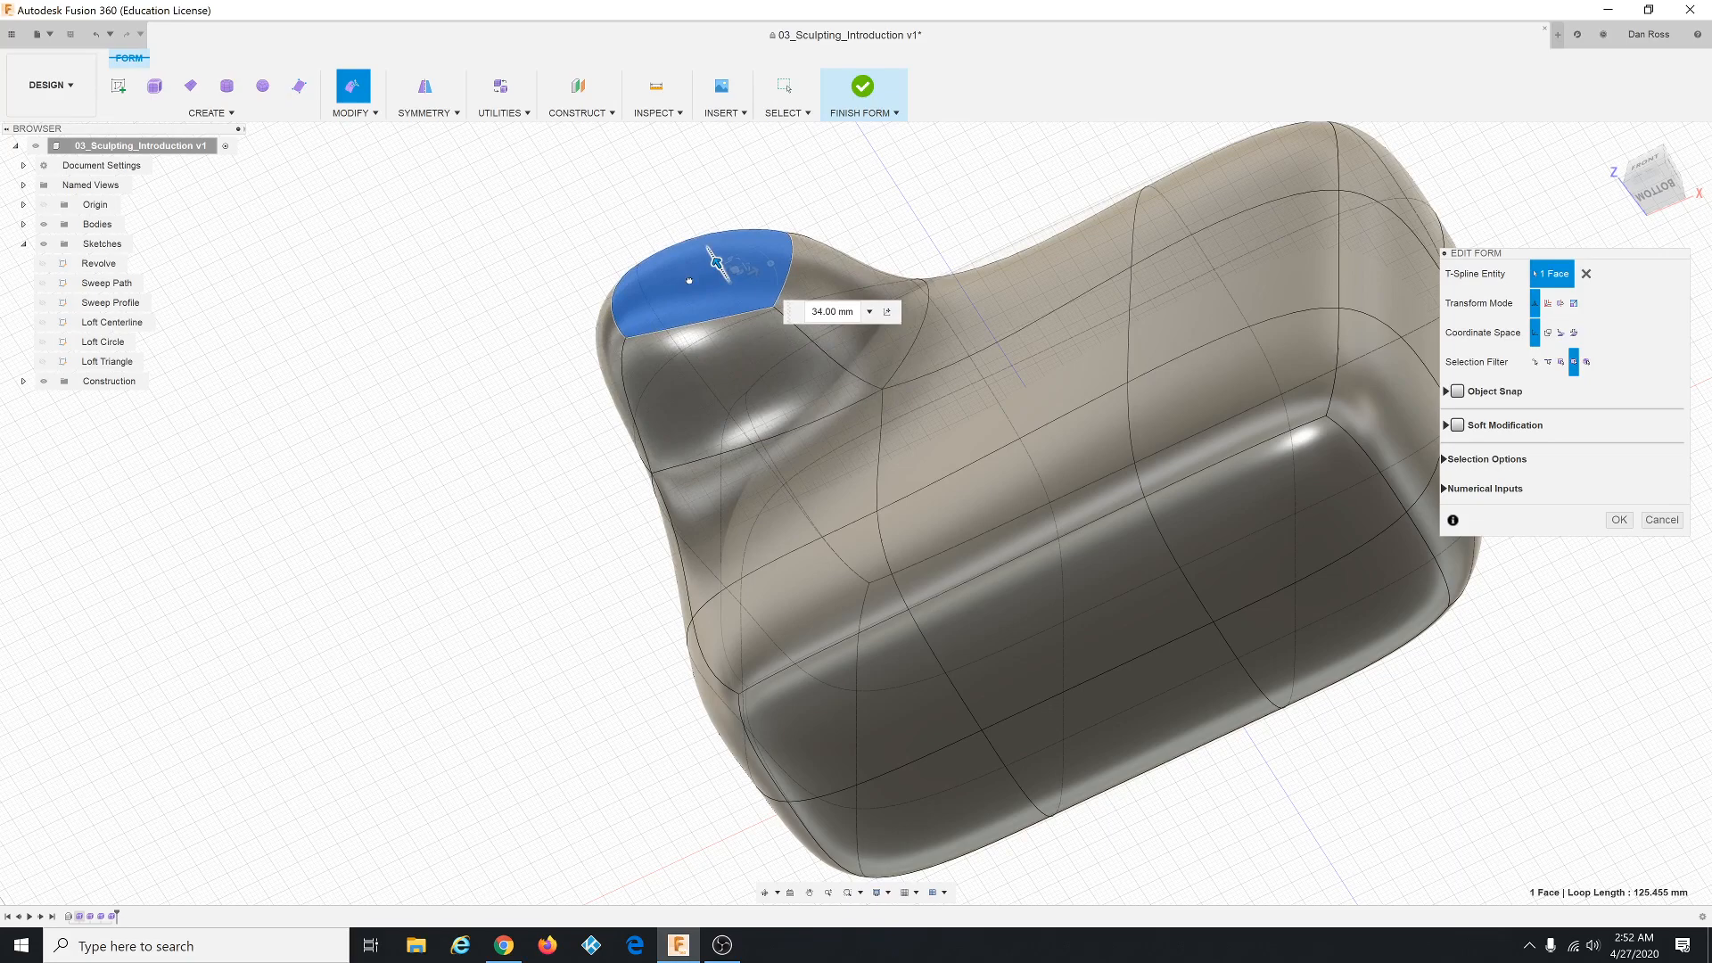
mouse_move(689, 280)
mouse_down()
mouse_move(727, 306)
mouse_move(700, 293)
mouse_up()
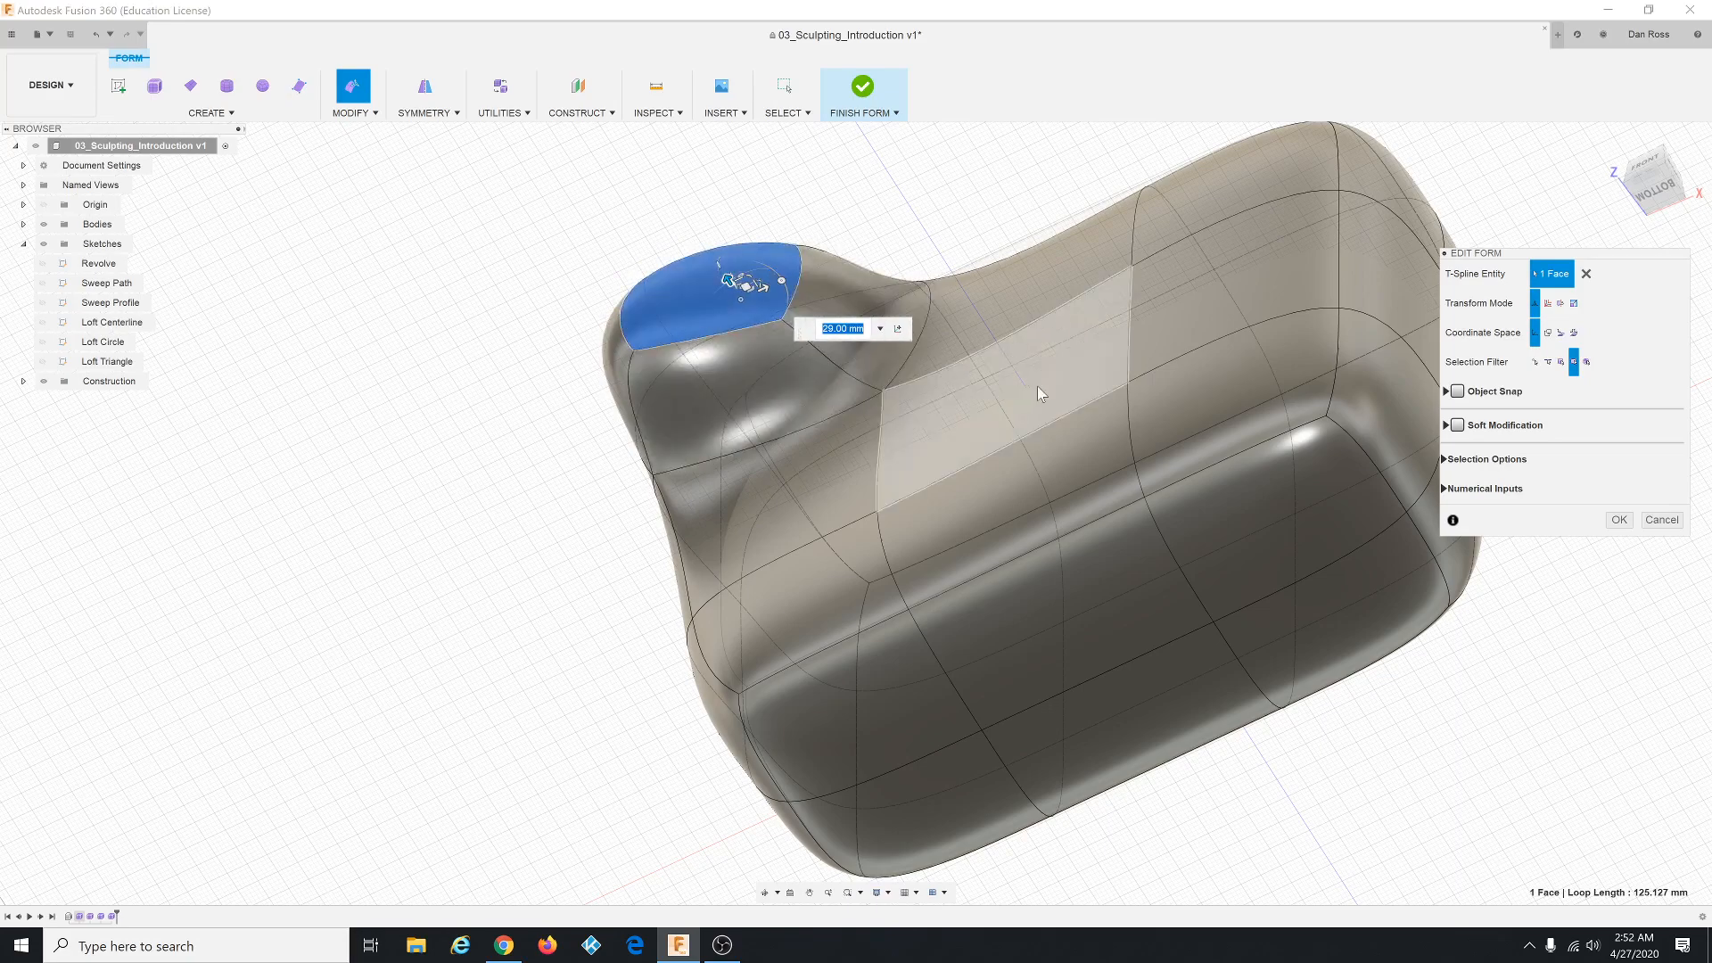
click(1217, 301)
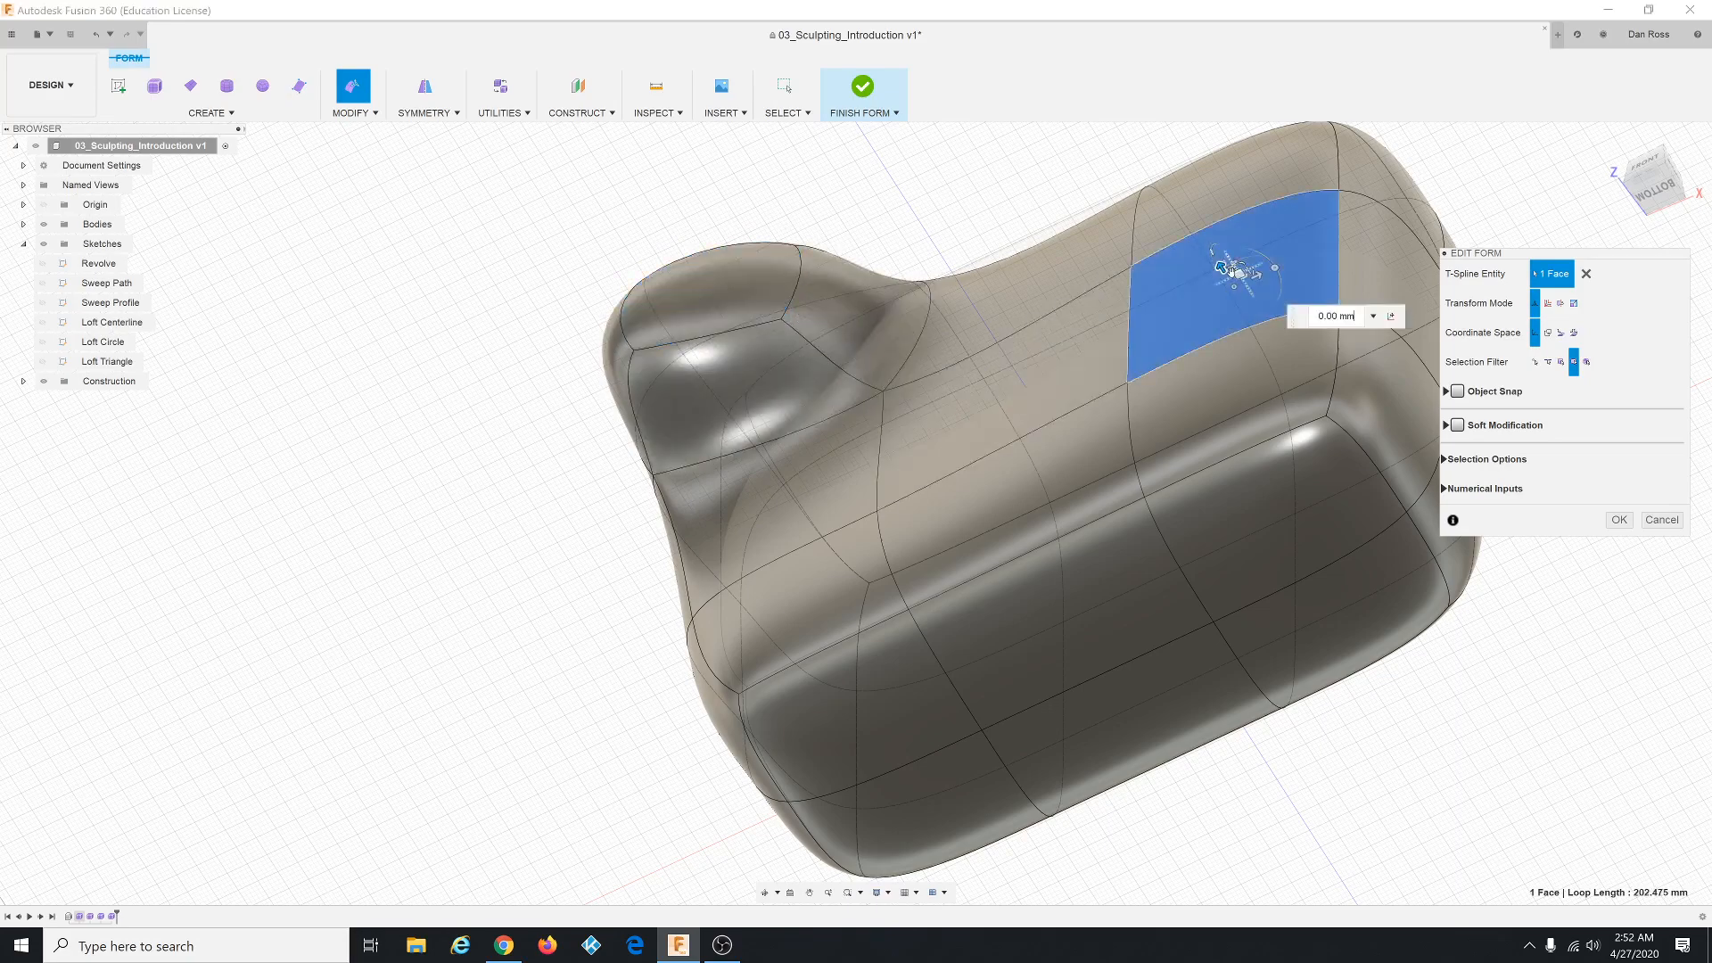
mouse_move(1219, 265)
mouse_down()
mouse_move(1170, 187)
mouse_move(1215, 267)
mouse_up()
alt+drag(1218, 266, 1144, 193)
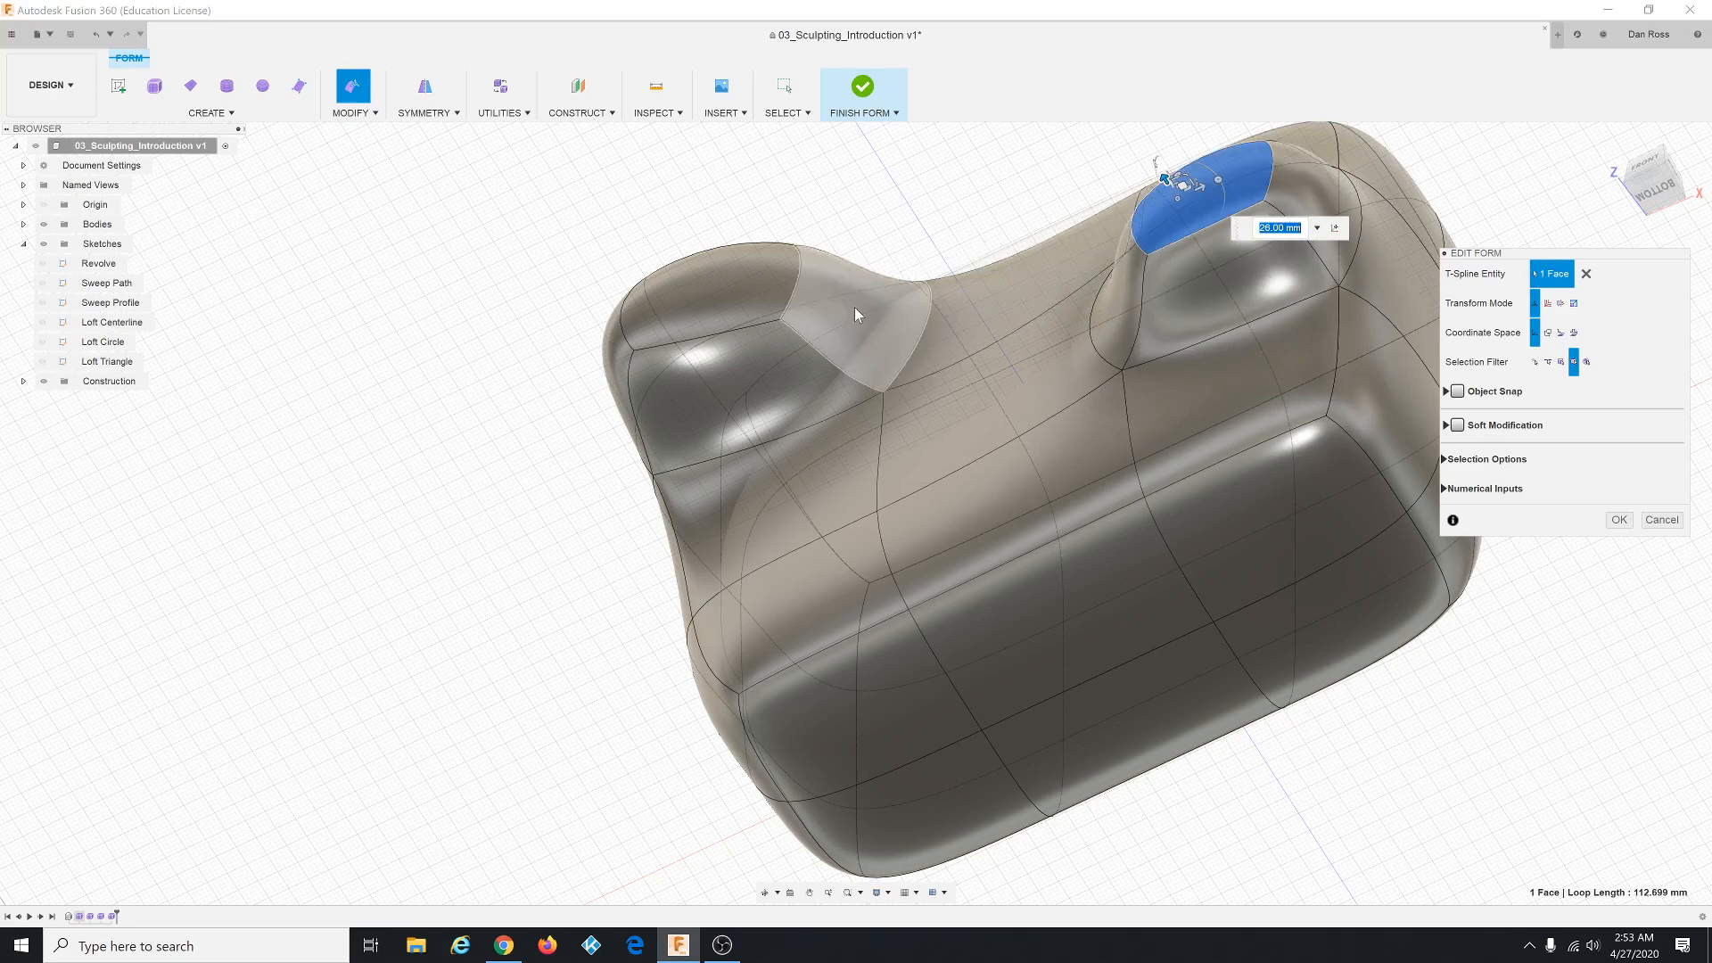
Compare the body in the different Display Mode options, including control frame, and leave it in box display.
click(502, 119)
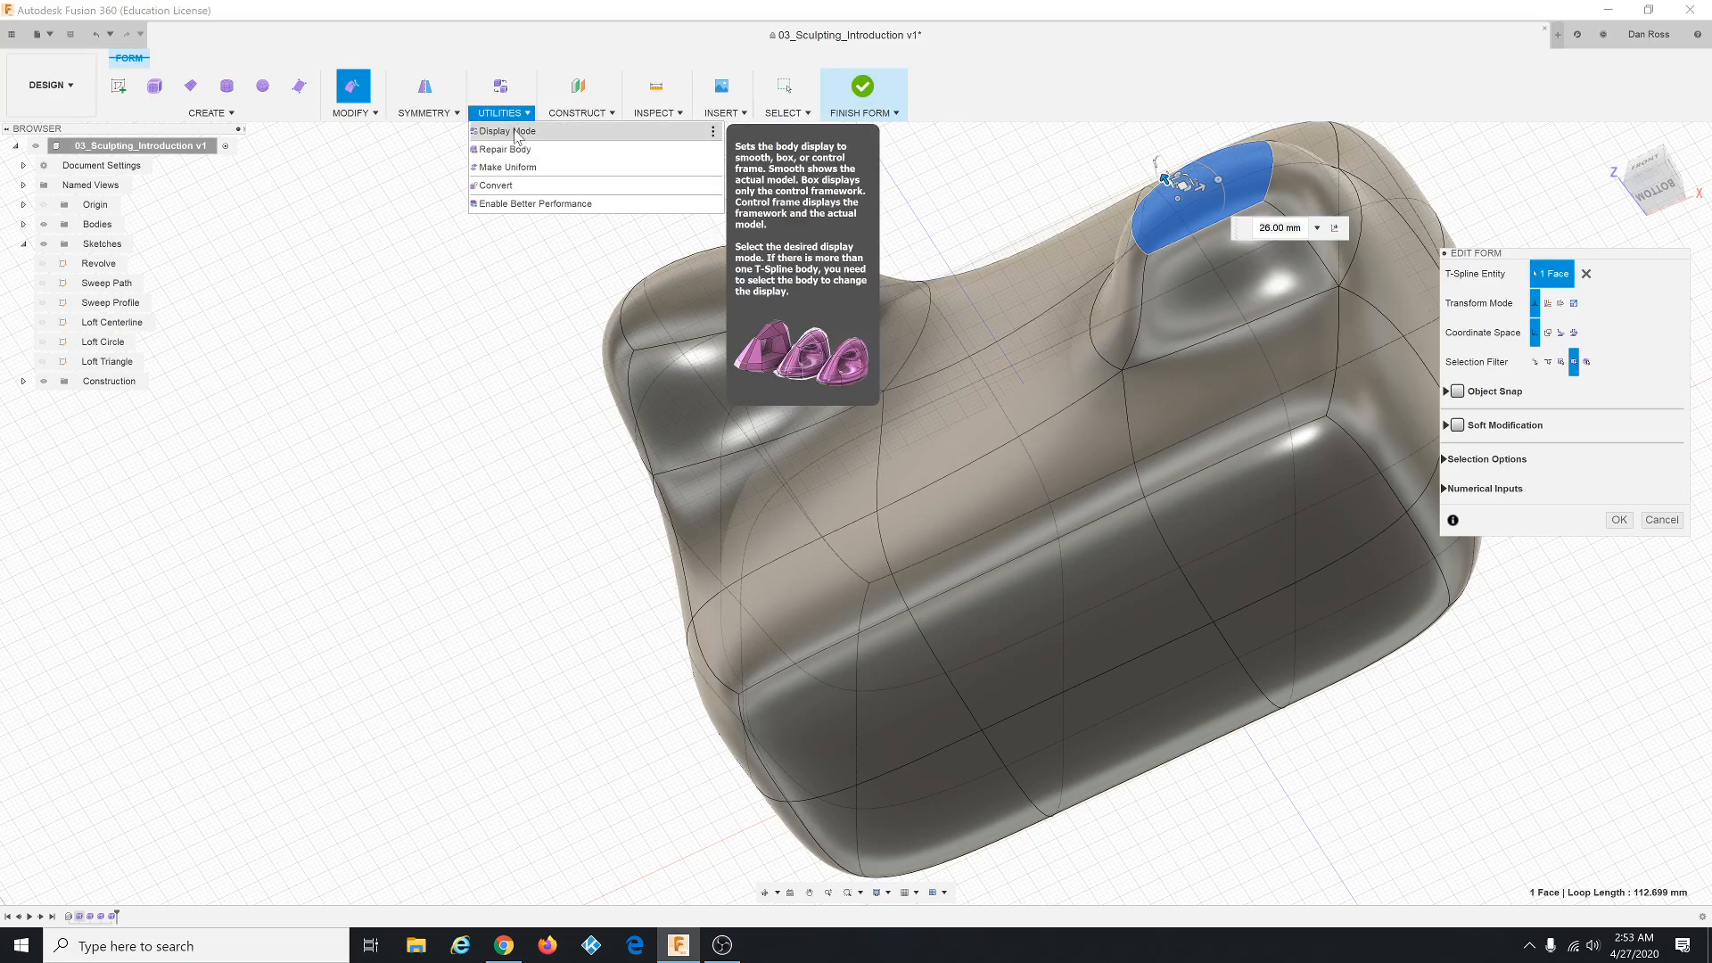
click(515, 134)
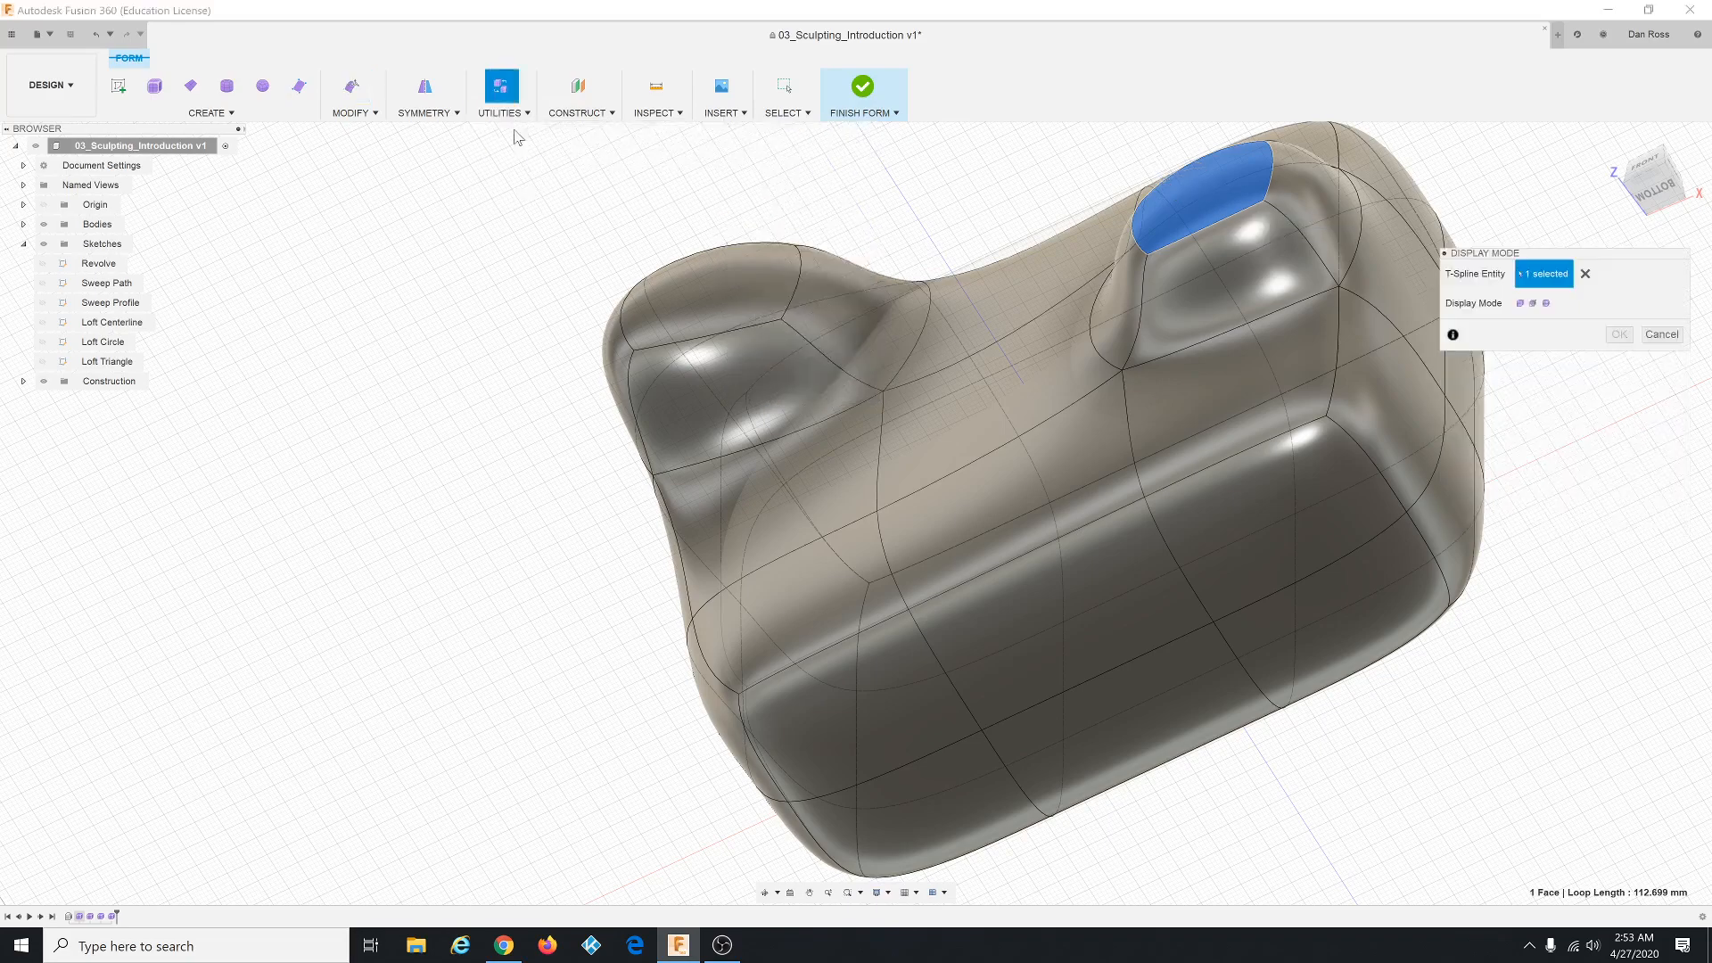
click(1521, 303)
click(1533, 303)
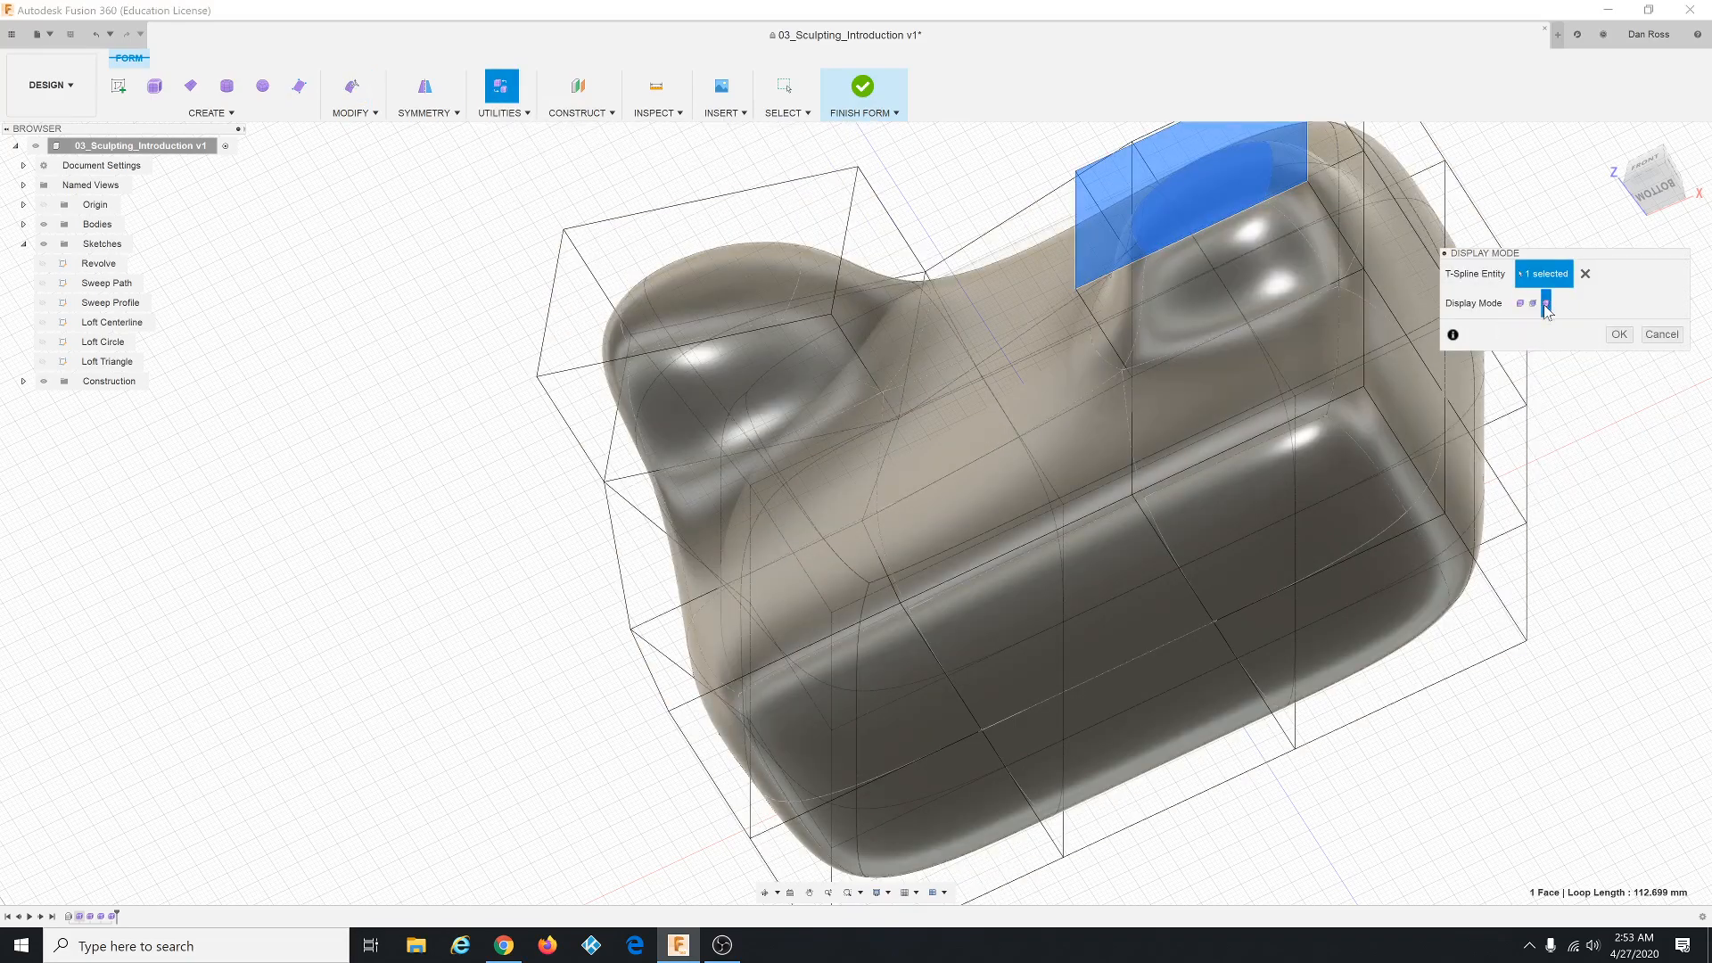
click(1545, 303)
click(1521, 303)
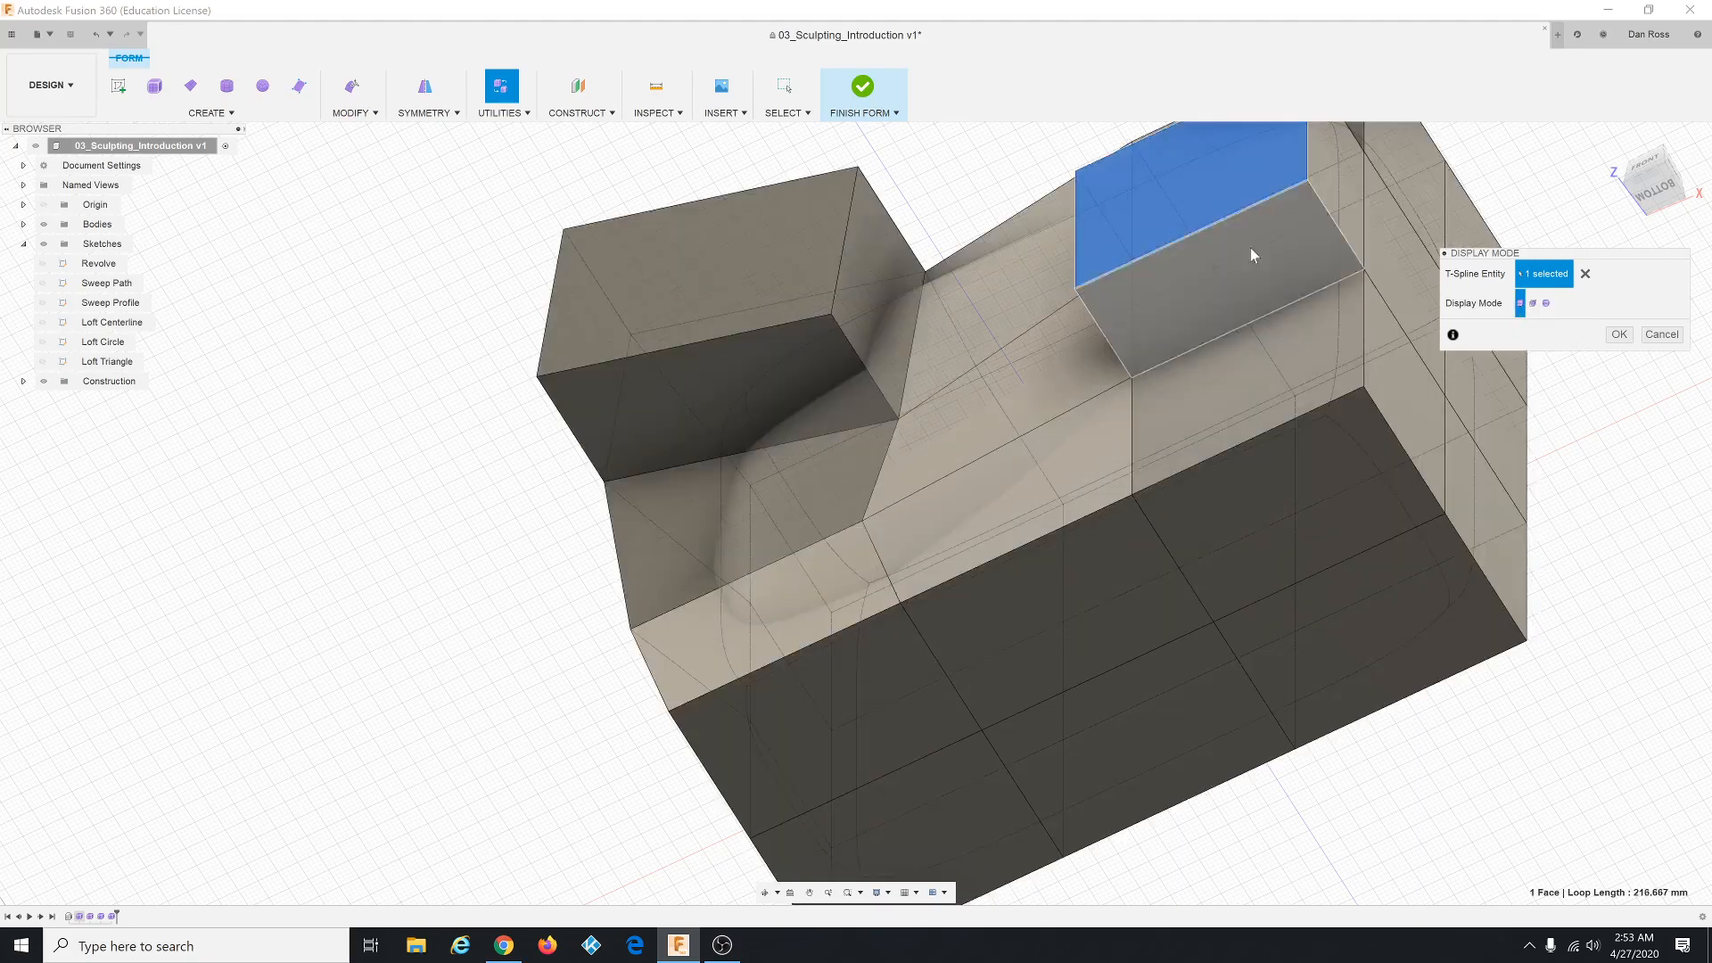
Select the outer face of the extruded corner block and move it inward by -2 mm with Edit Form.
click(758, 261)
click(373, 113)
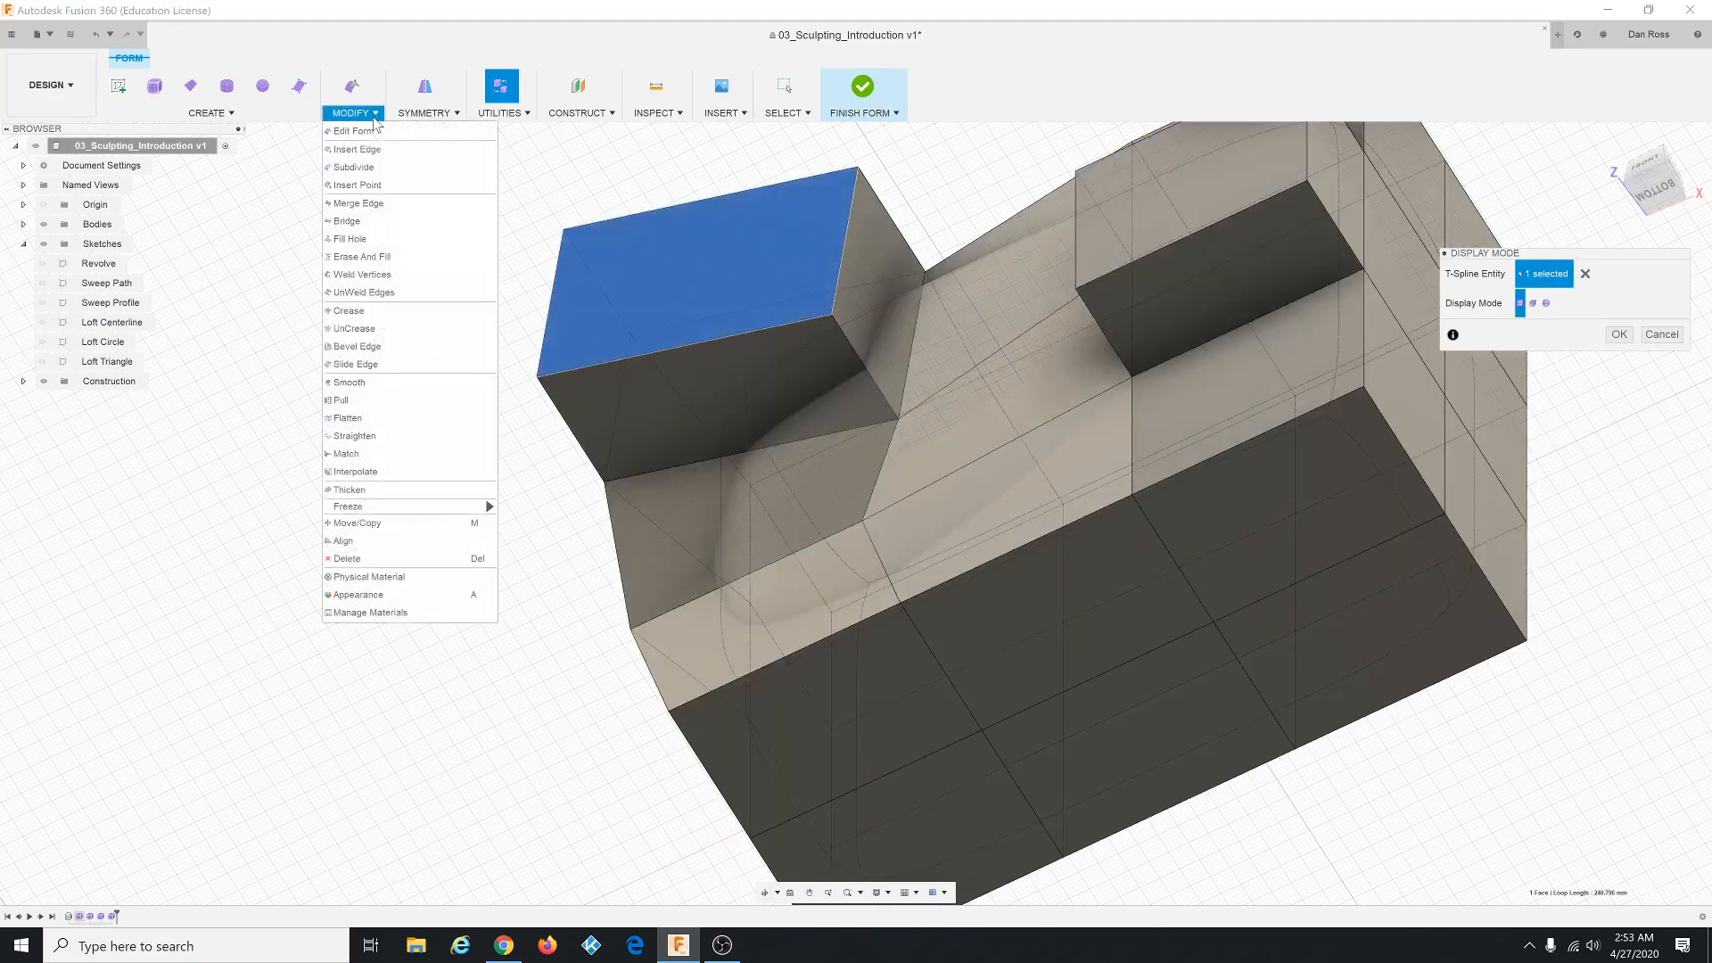
click(374, 142)
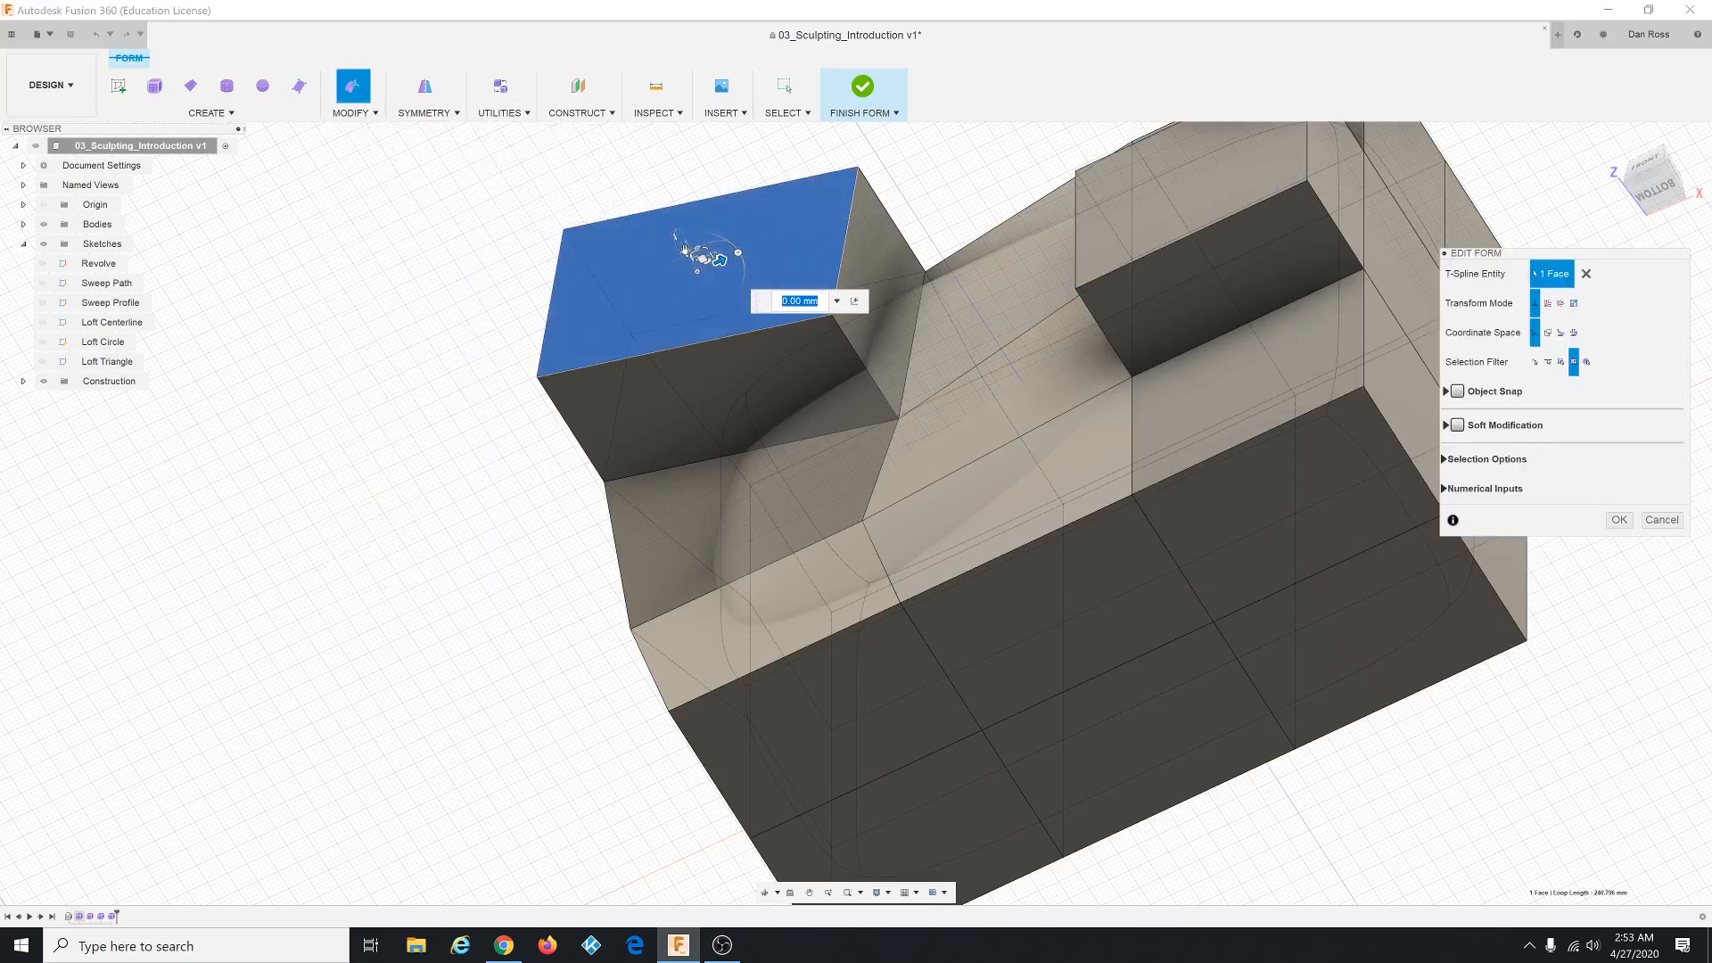
drag(686, 254, 707, 301)
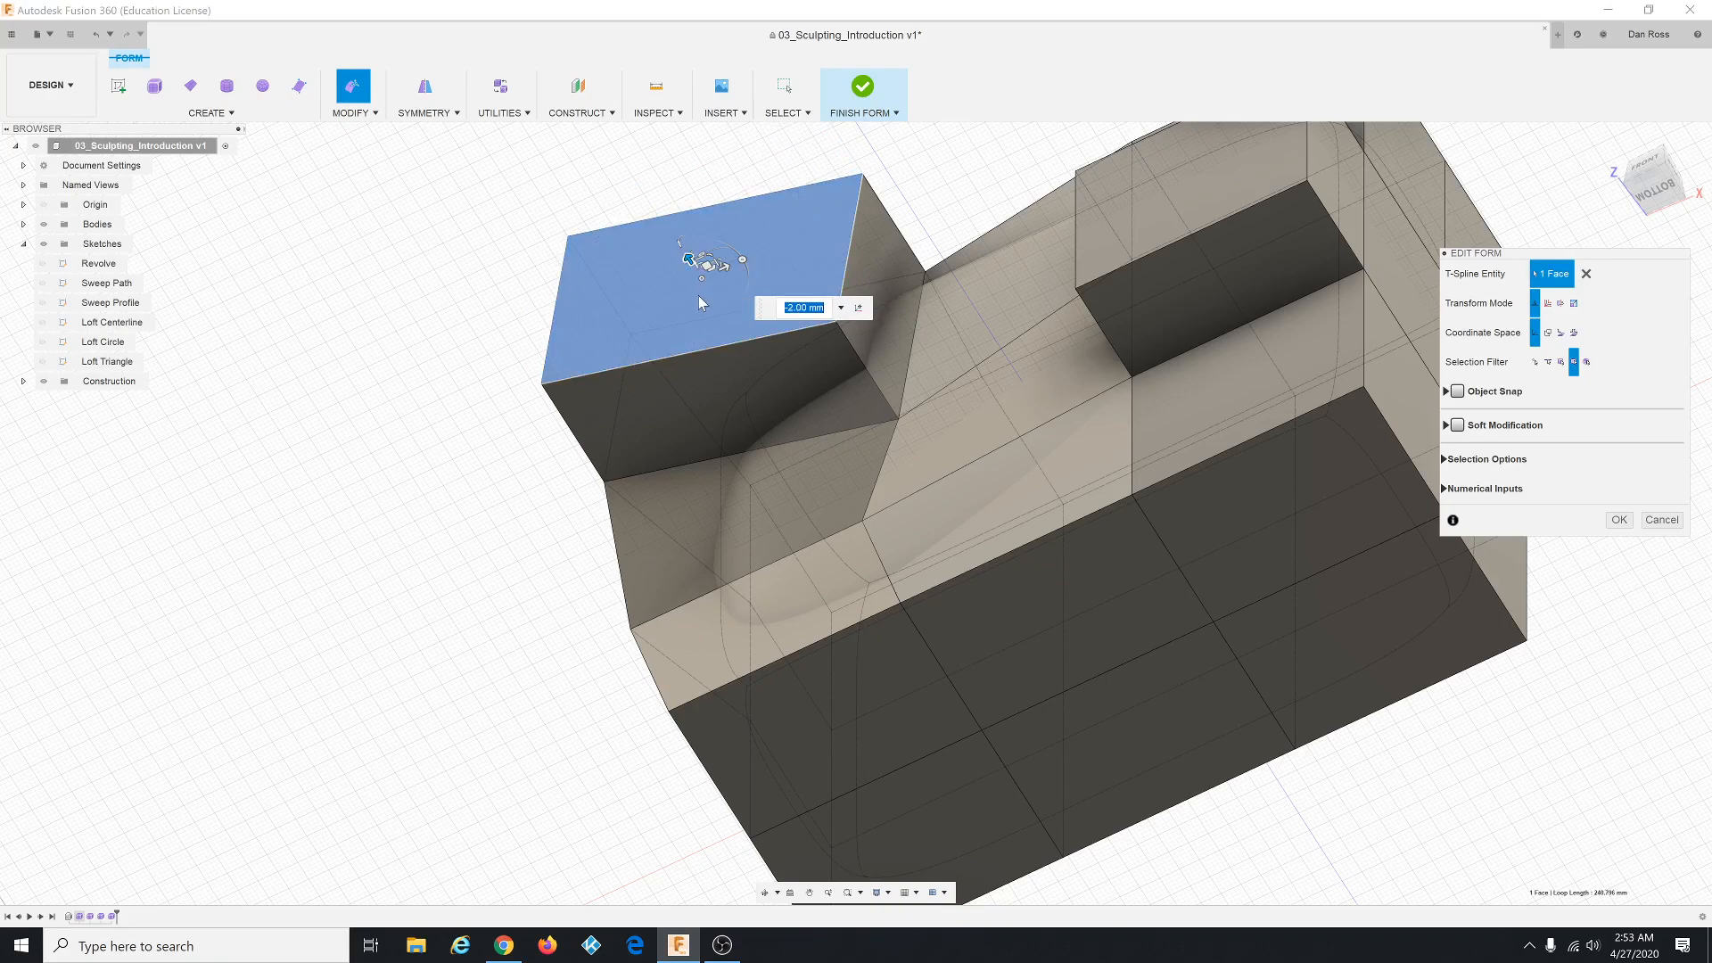
Switch the body repeatedly between box, control frame and smooth display, return it to smooth, and finish the Edit Form changes.
key(alt+2)
key(alt+1)
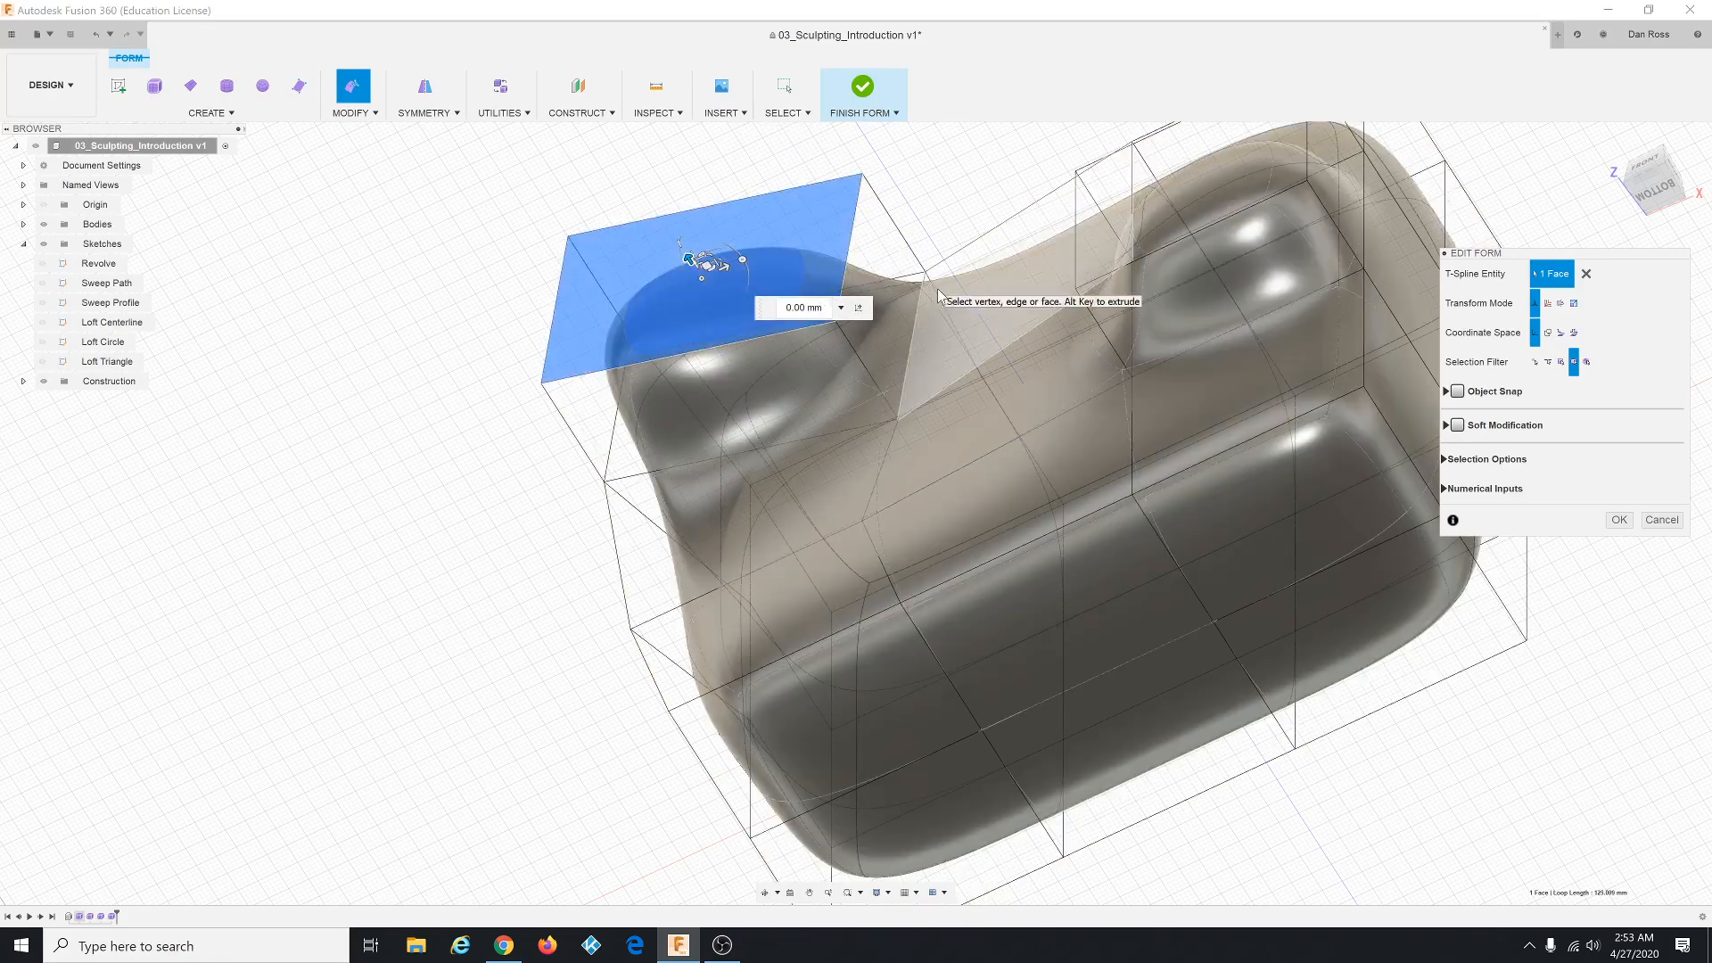
key(alt+2)
key(alt+1)
key(alt+2)
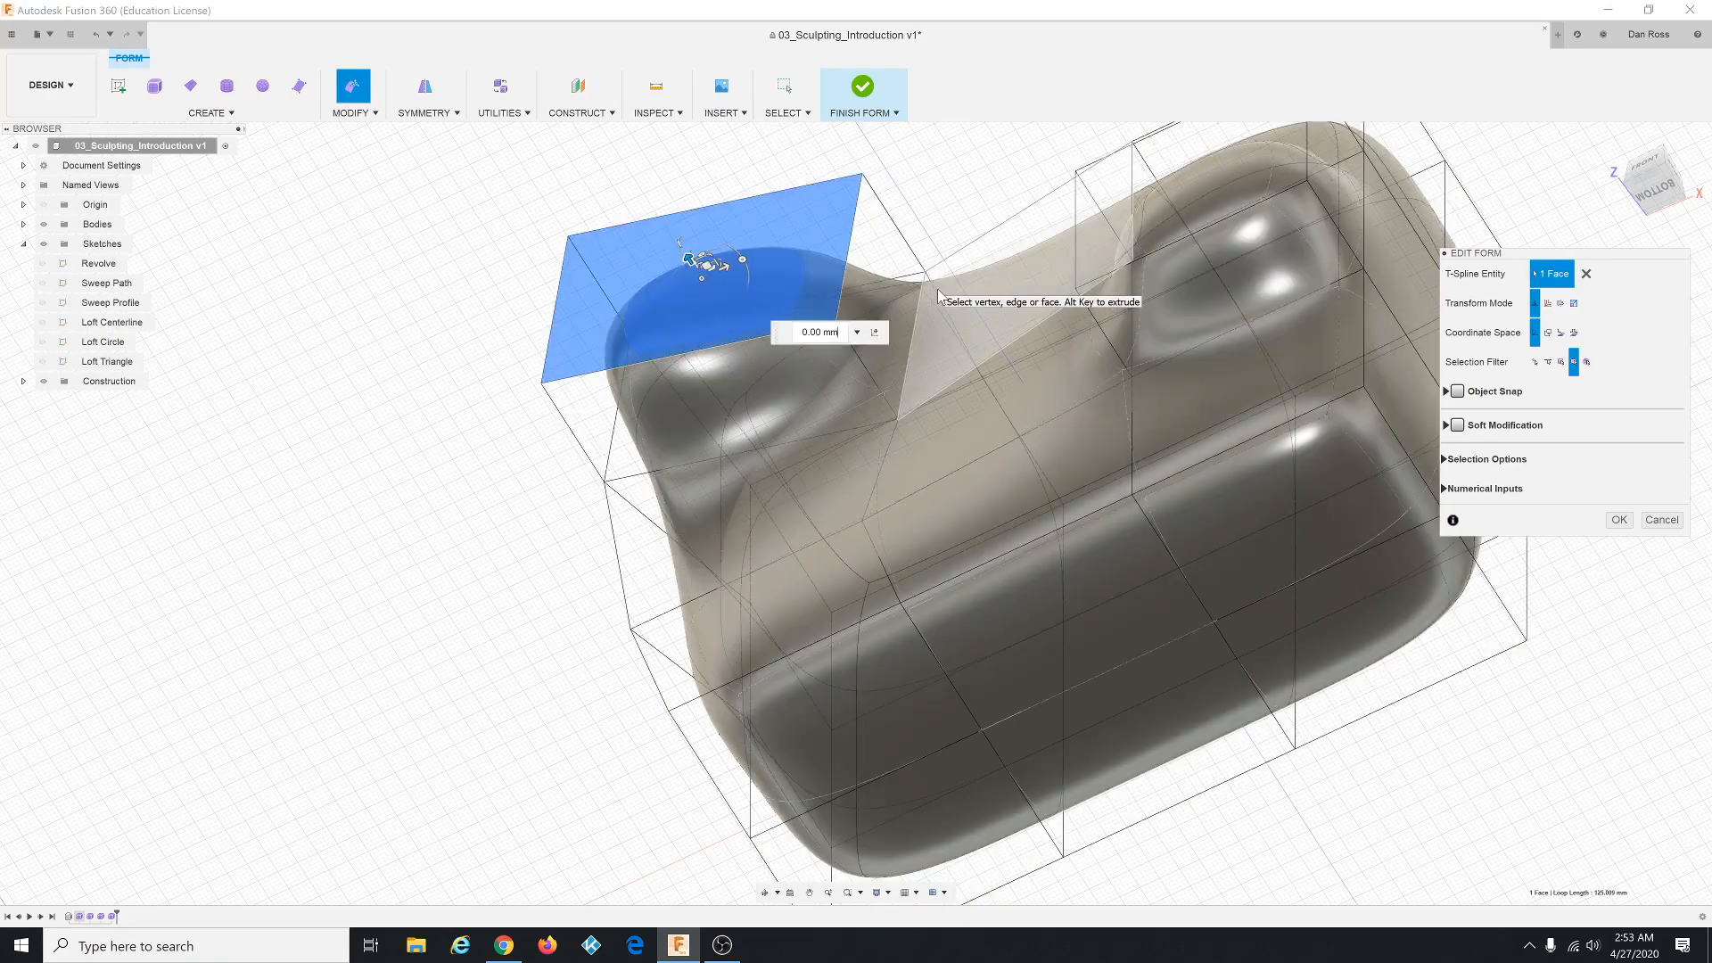
key(alt+1)
key(alt+2)
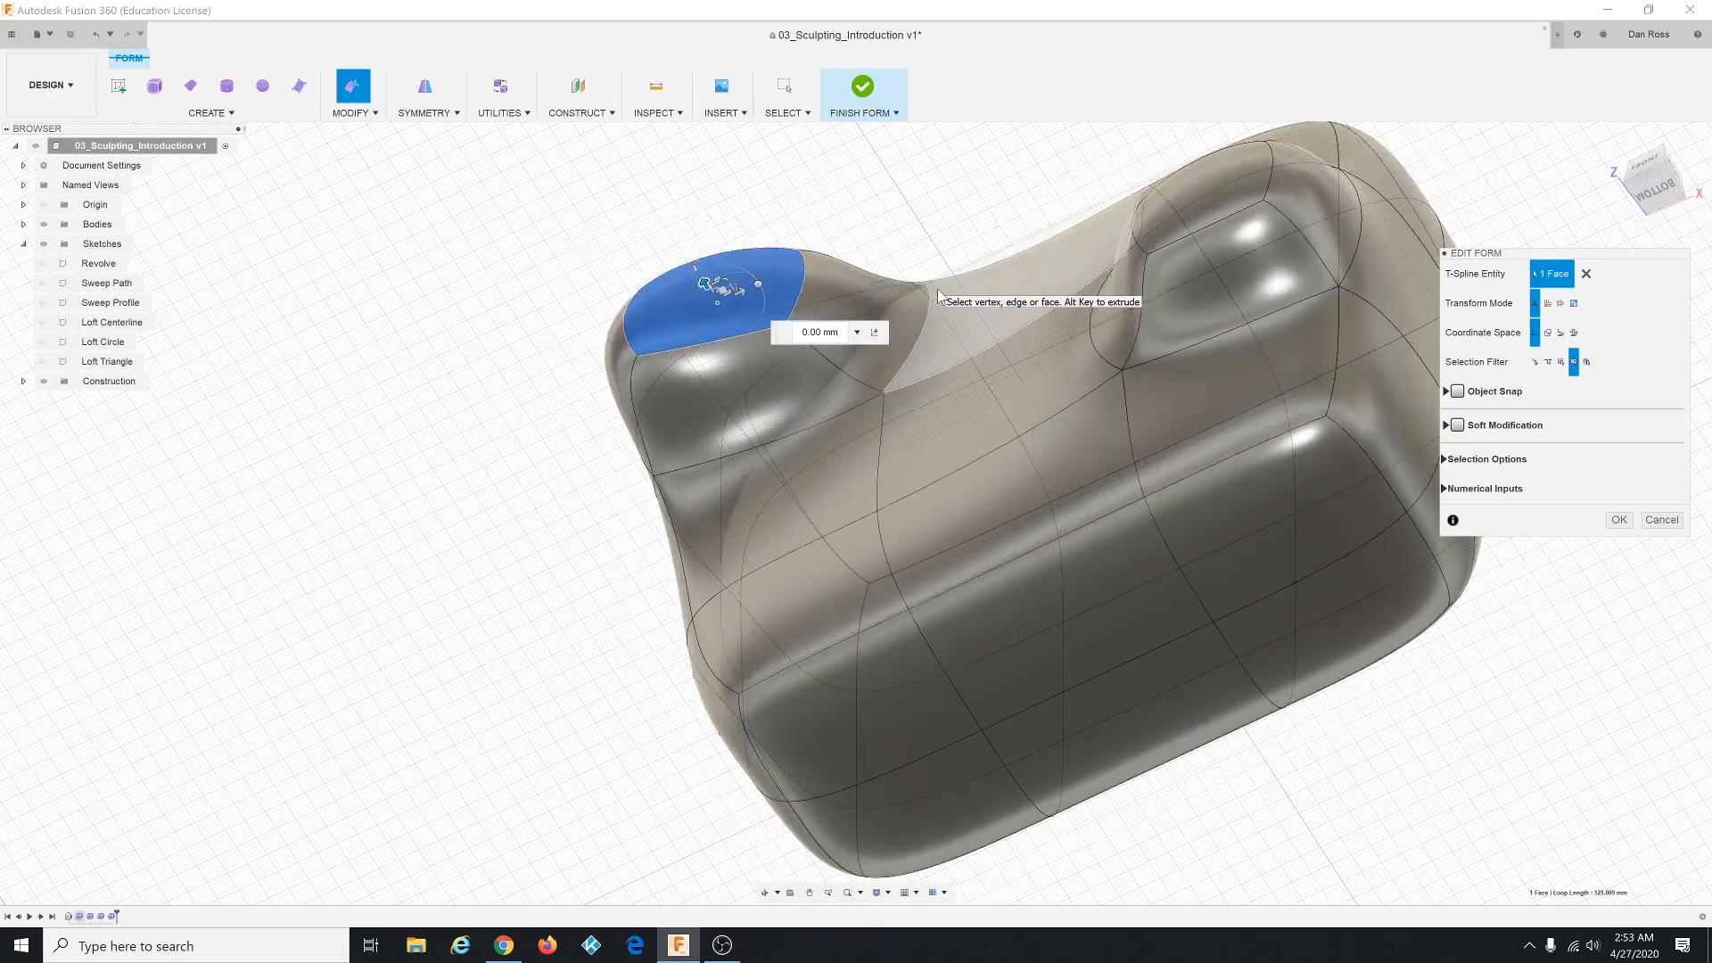
key(alt+2)
key(alt+1)
key(alt+3)
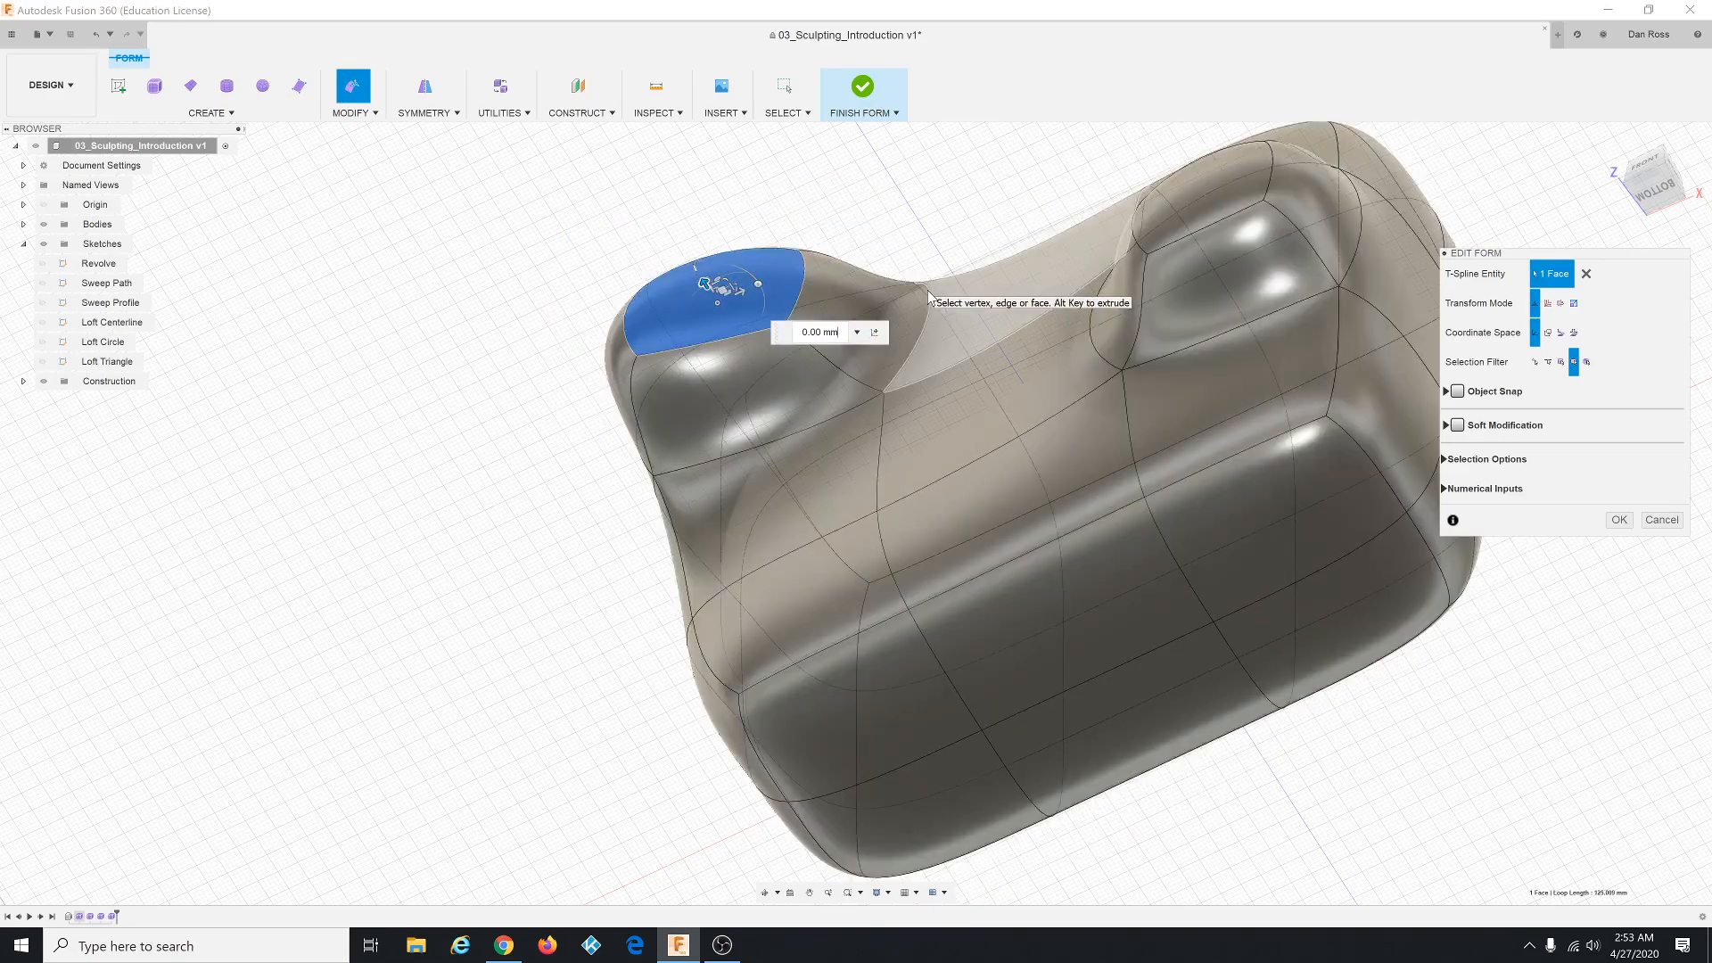
key(alt+1)
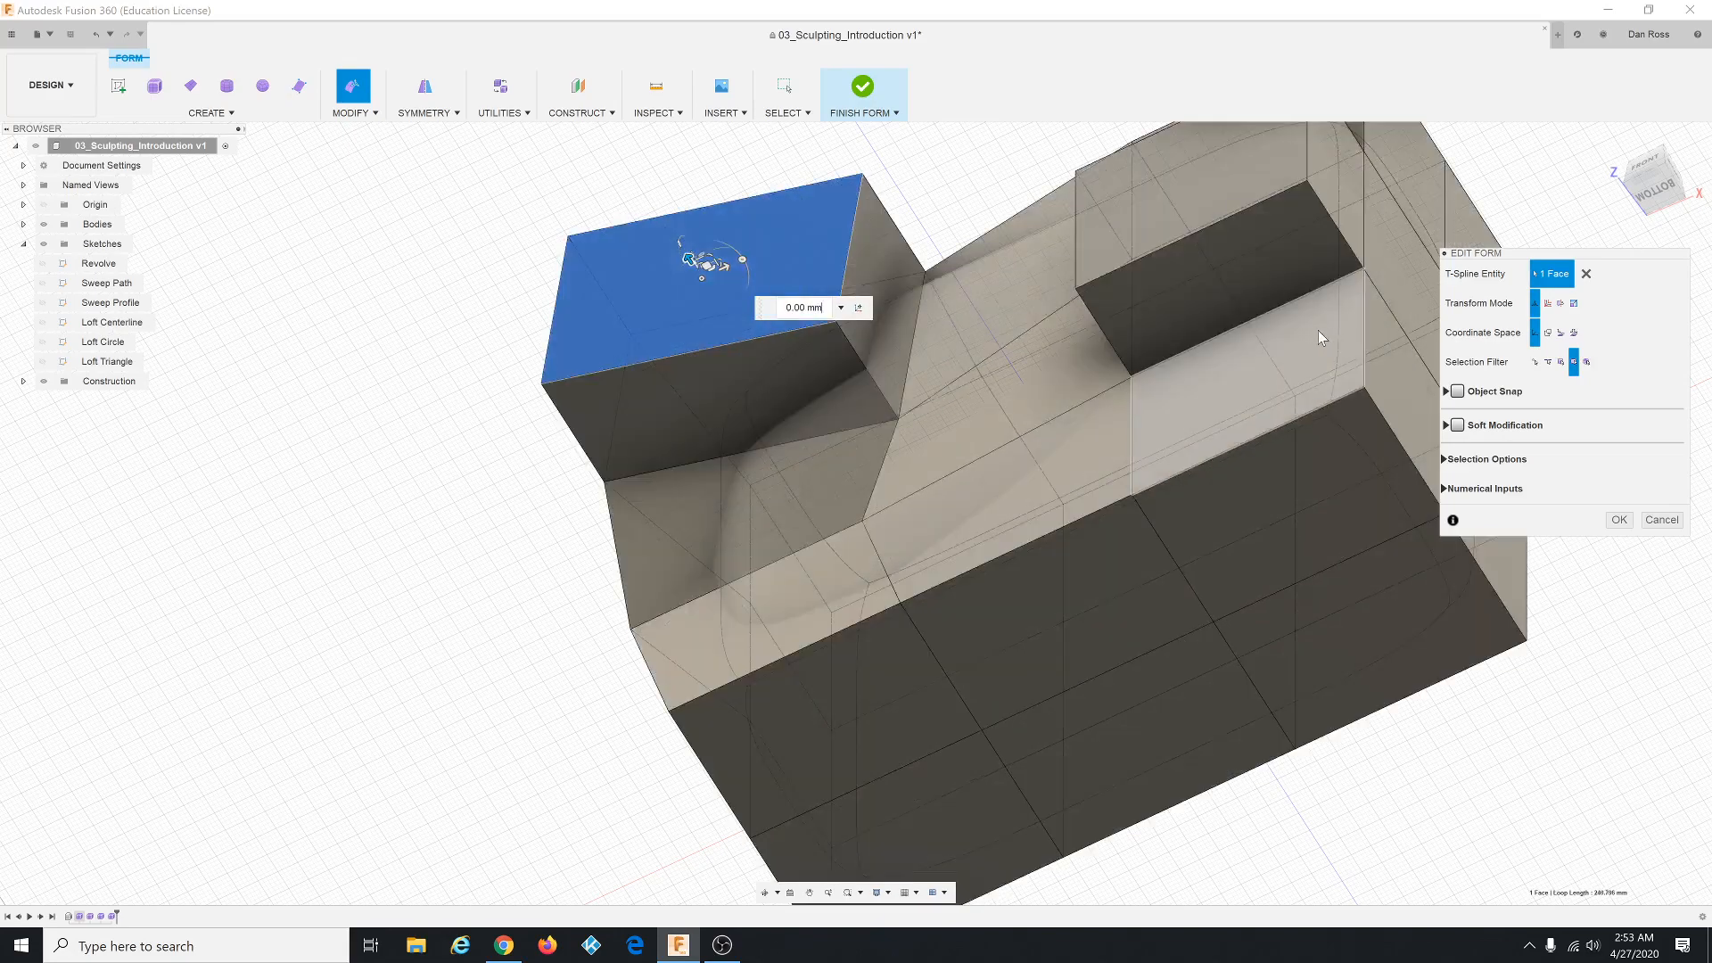
key(alt+3)
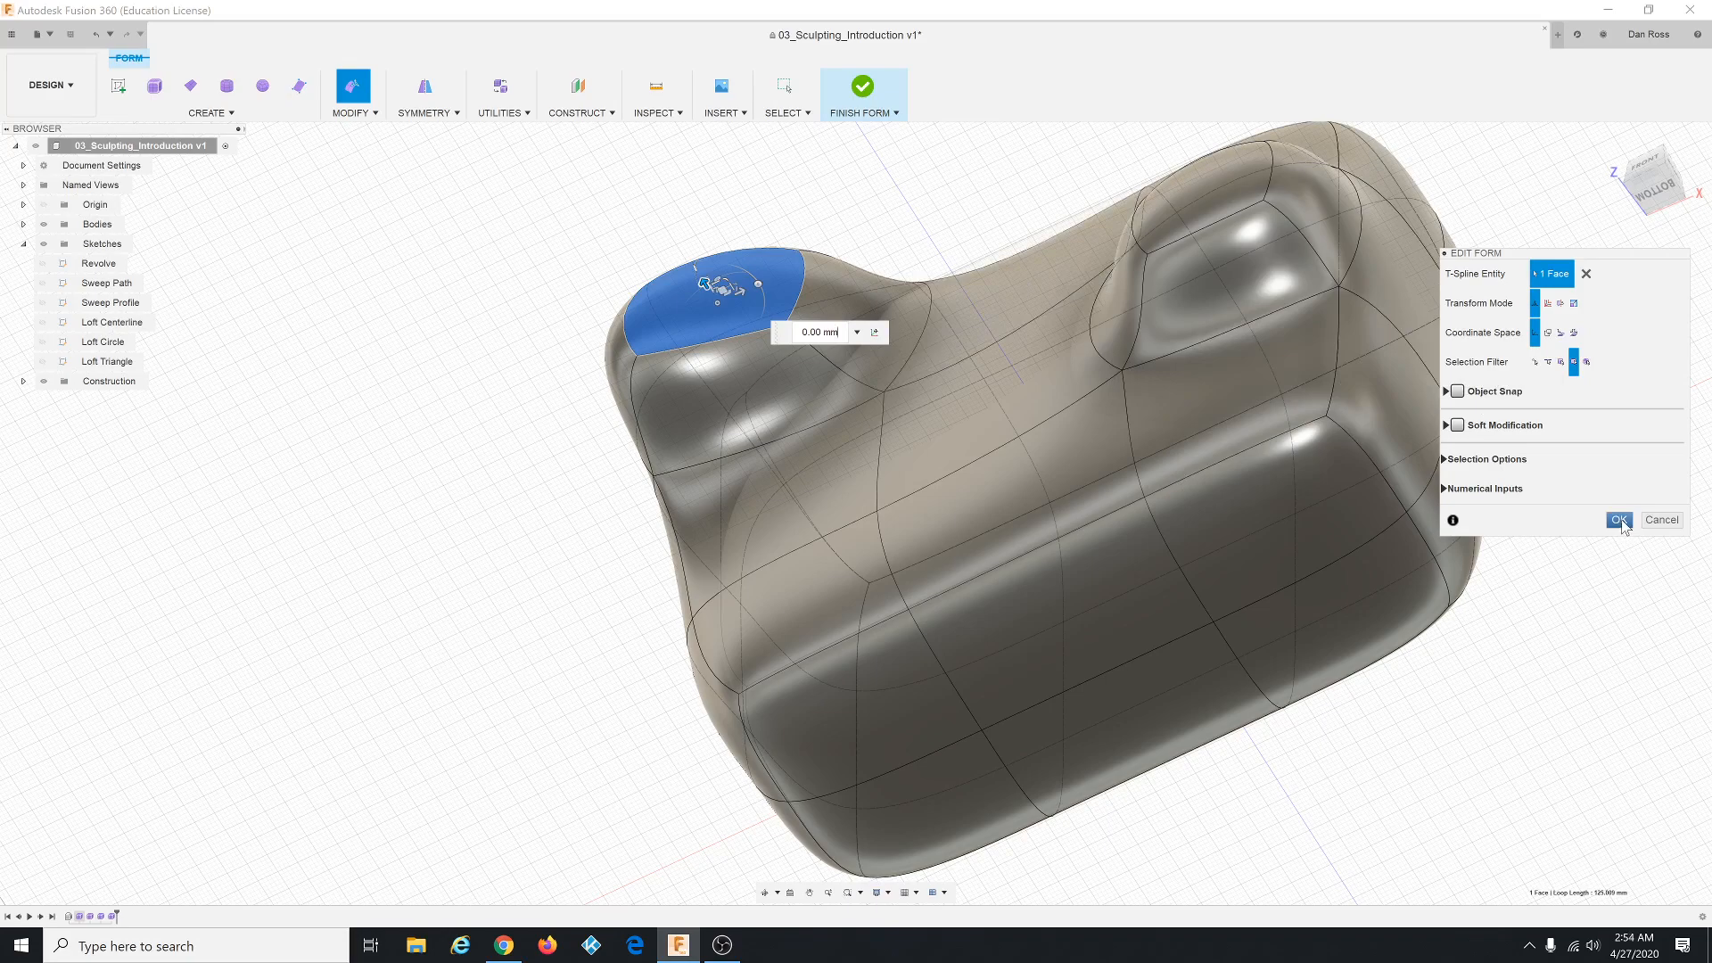
click(1618, 521)
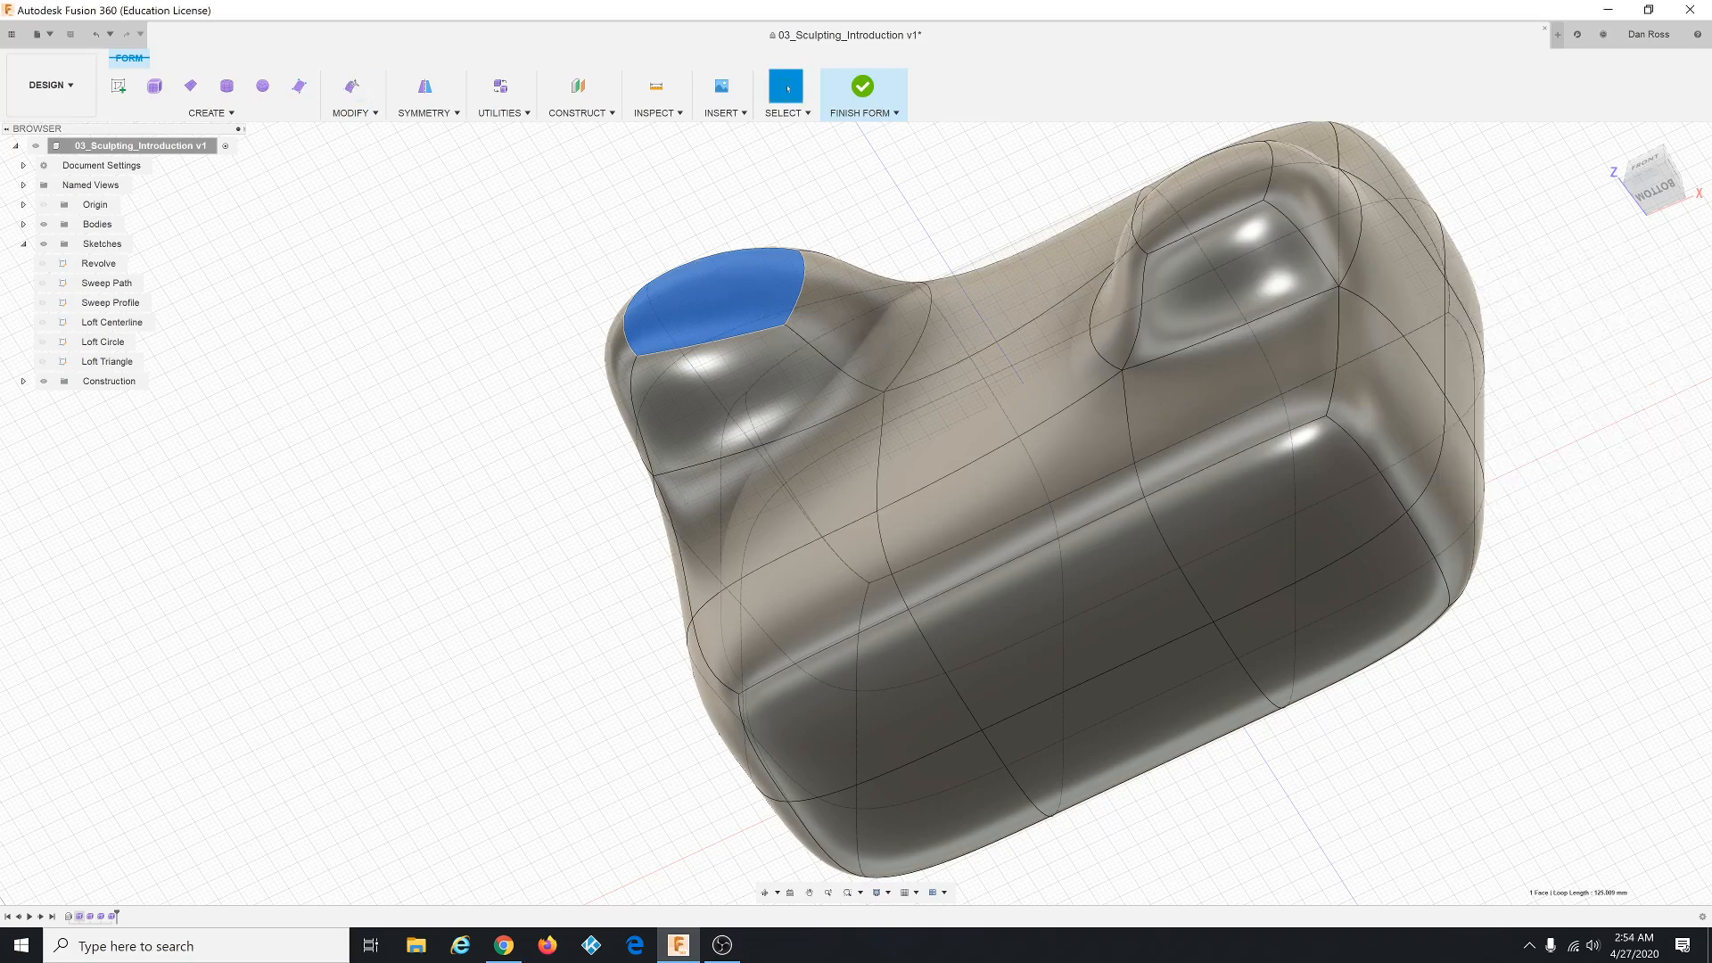